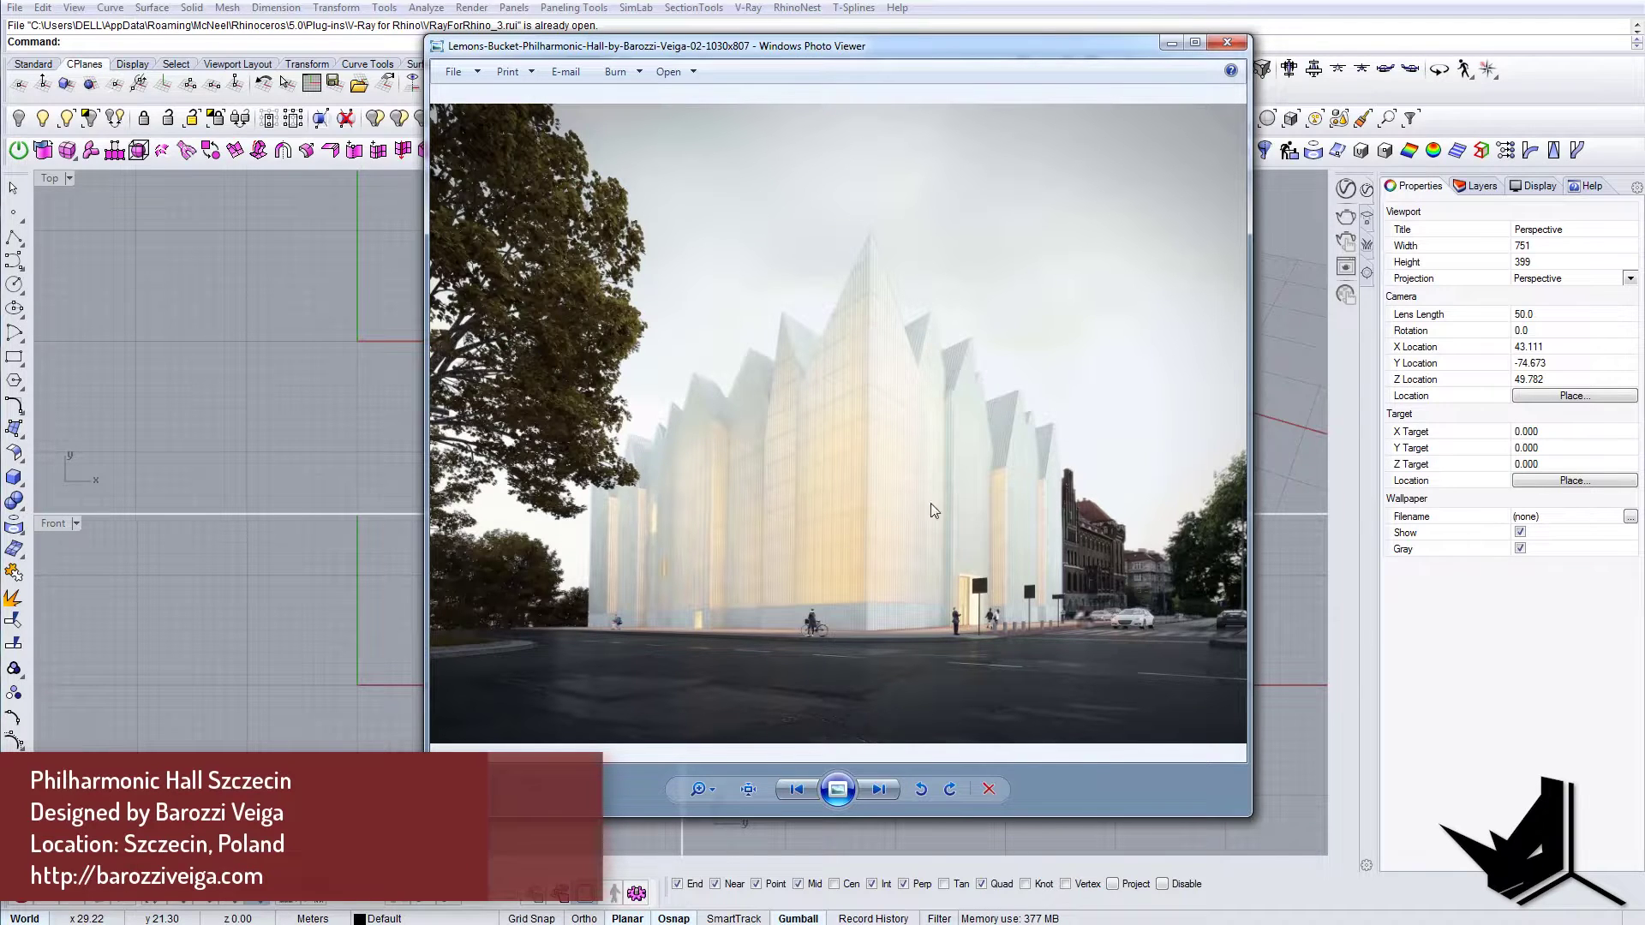
- Browse the Philharmonic Hall reference photos and facade drawings through to the west facade drawing
click(878, 789)
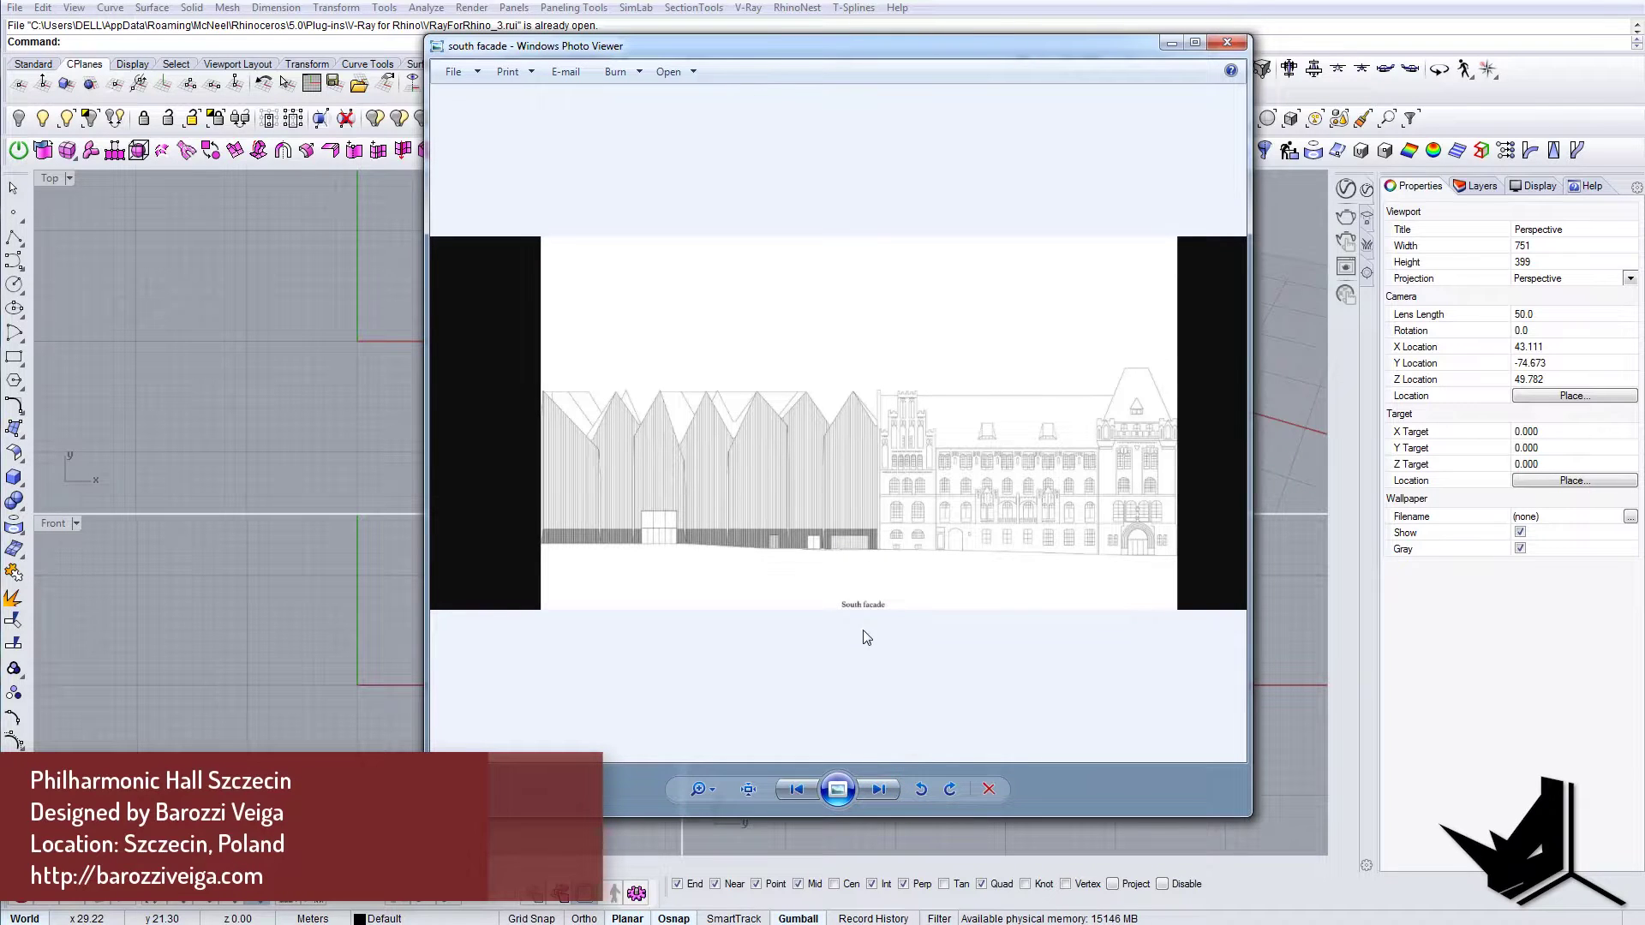
click(873, 795)
click(872, 795)
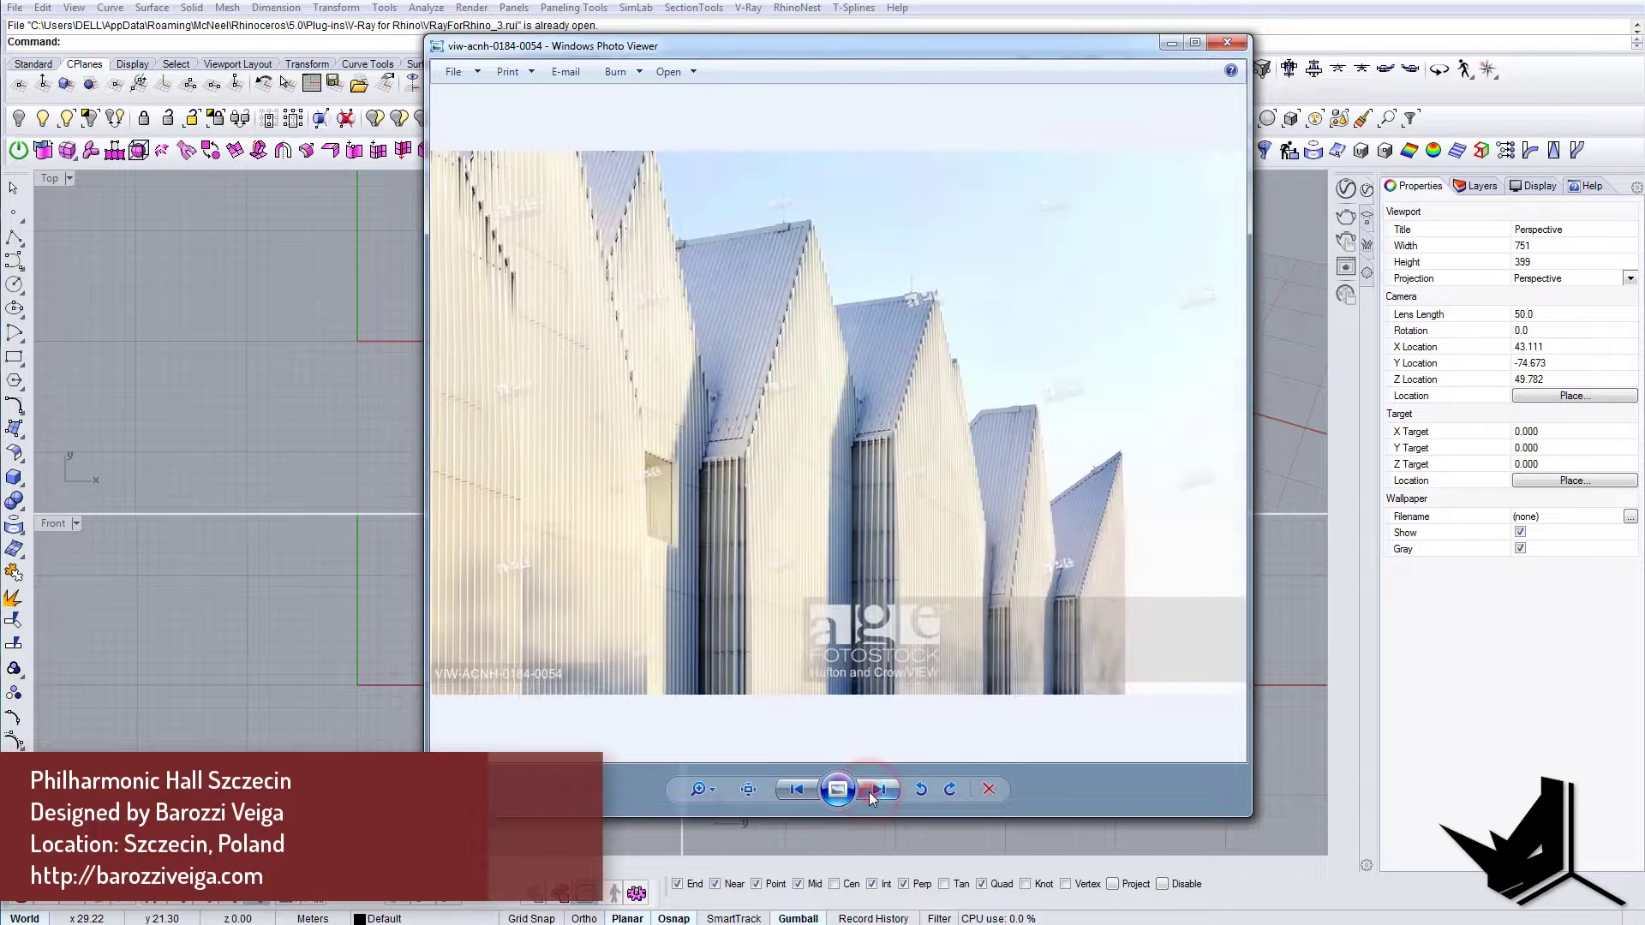
click(873, 795)
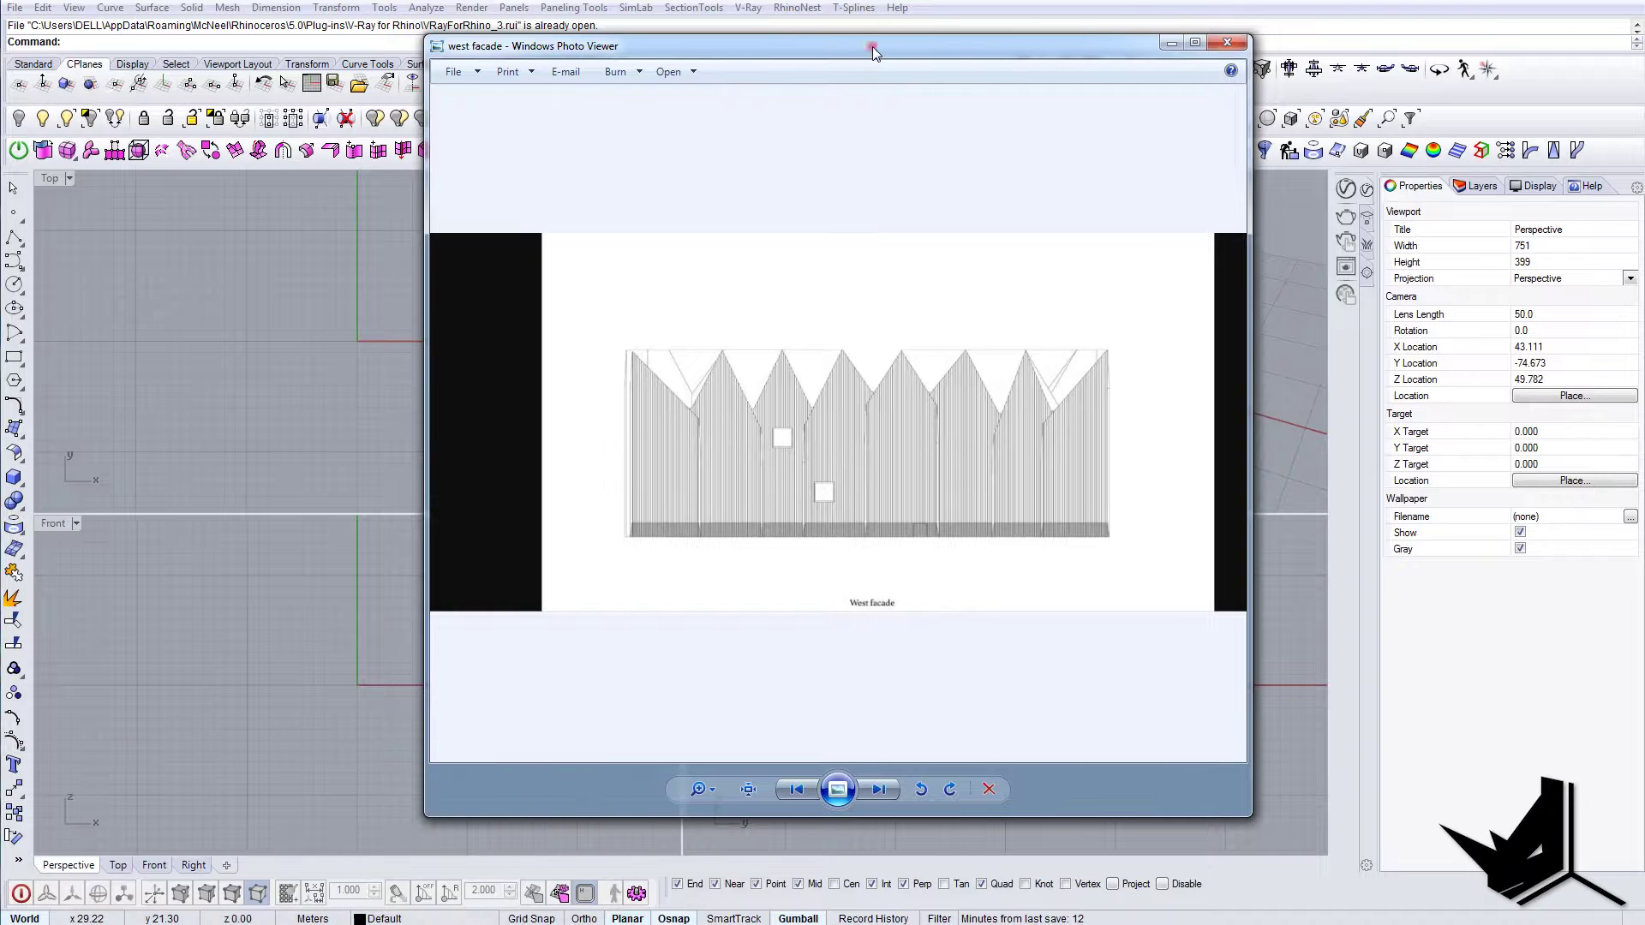
- Insert the west facade image as a picture frame in the Front viewport, with its first corner at about X -7.9, Z 3.7
drag(873, 46, 1644, 334)
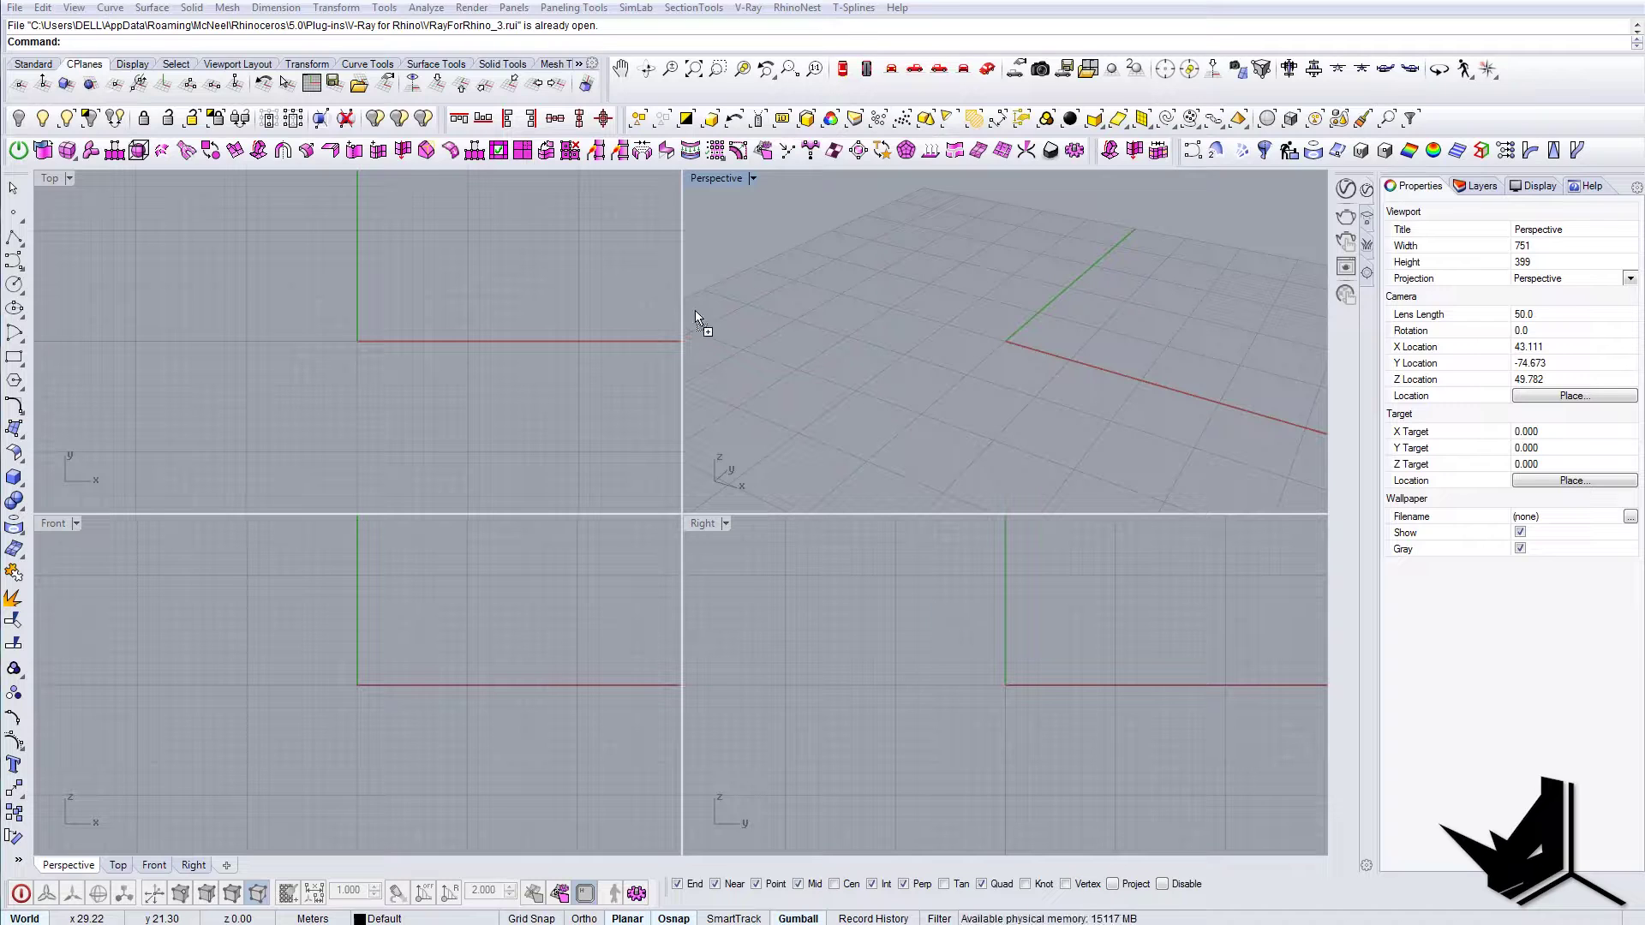
drag(312, 682, 323, 687)
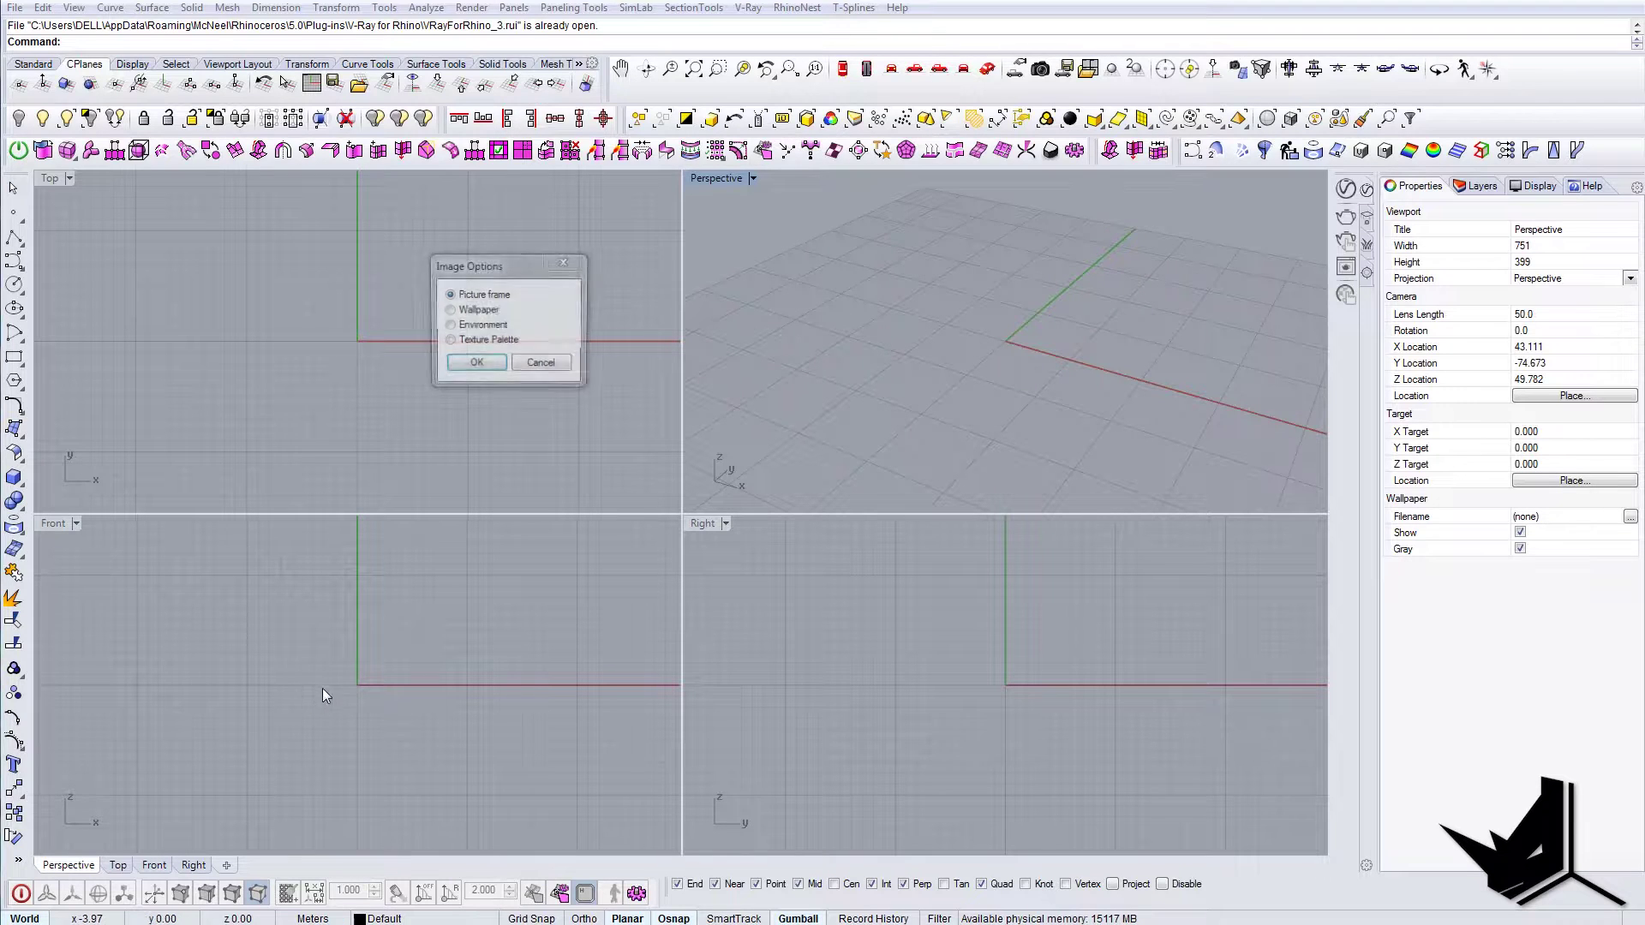
click(477, 364)
click(271, 645)
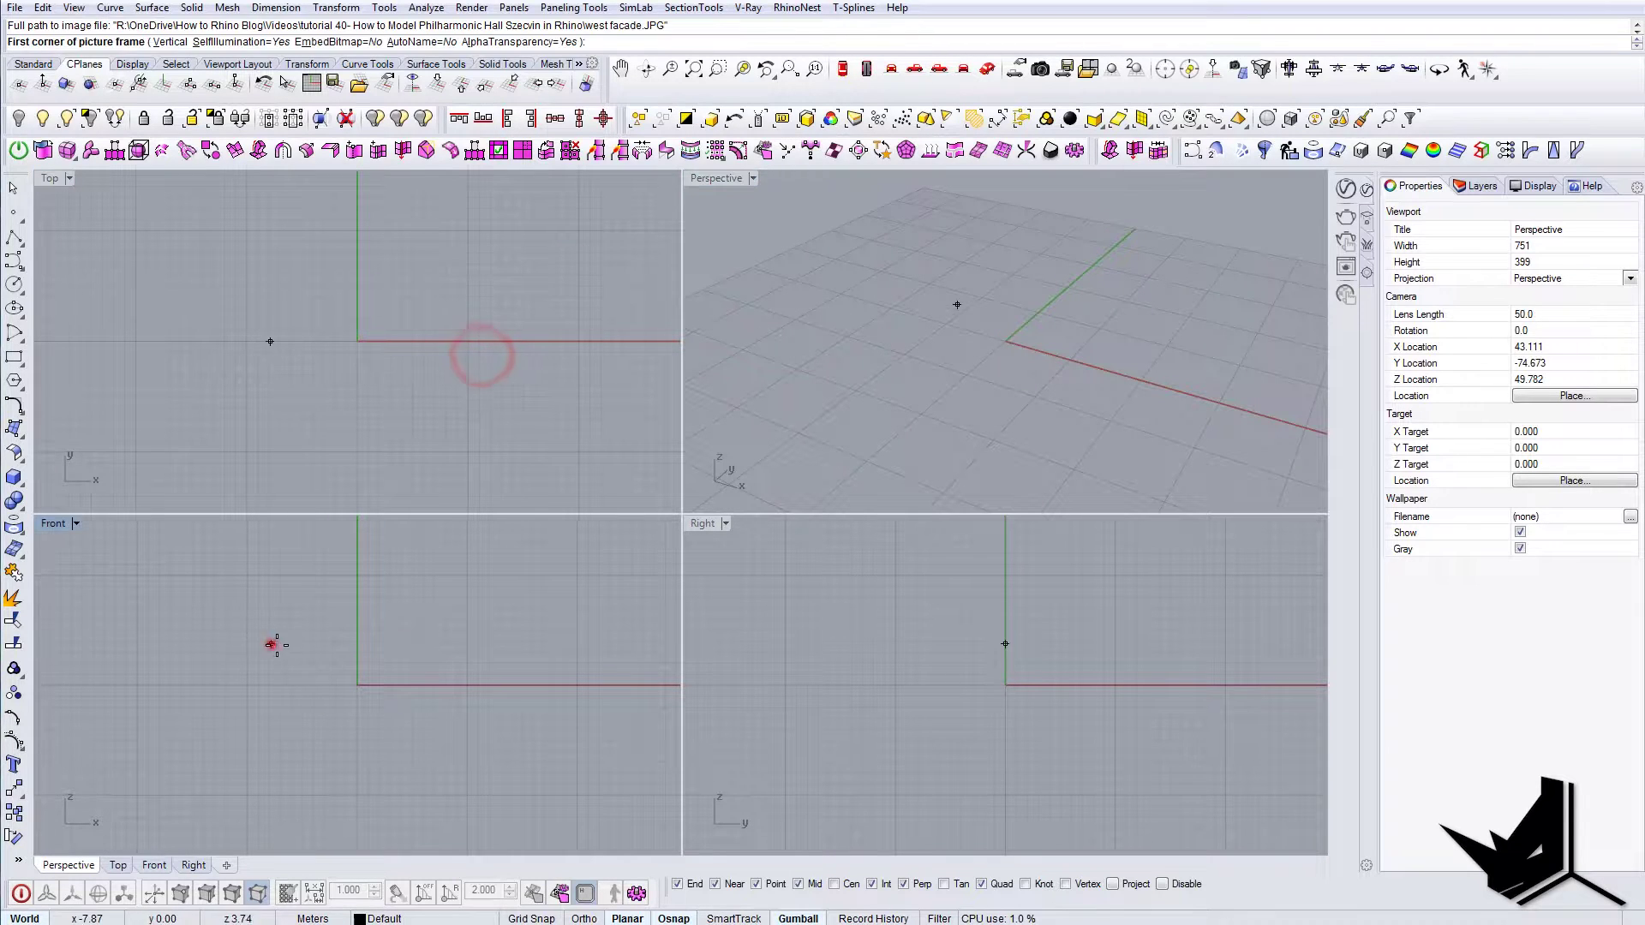
click(513, 647)
click(464, 703)
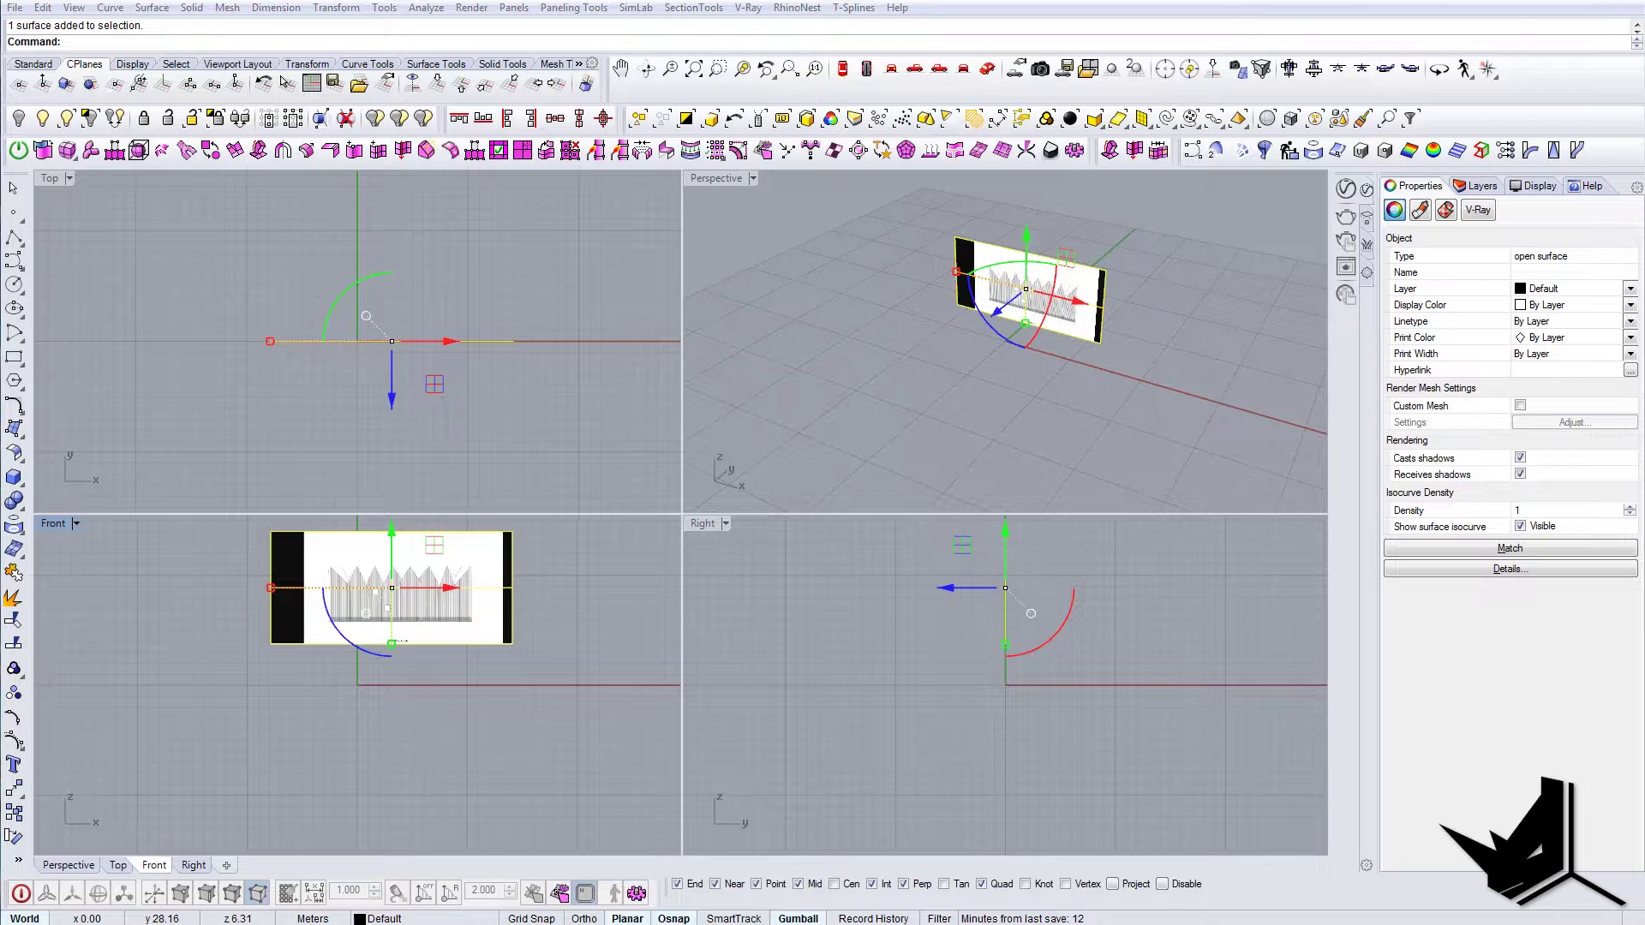
key(Escape)
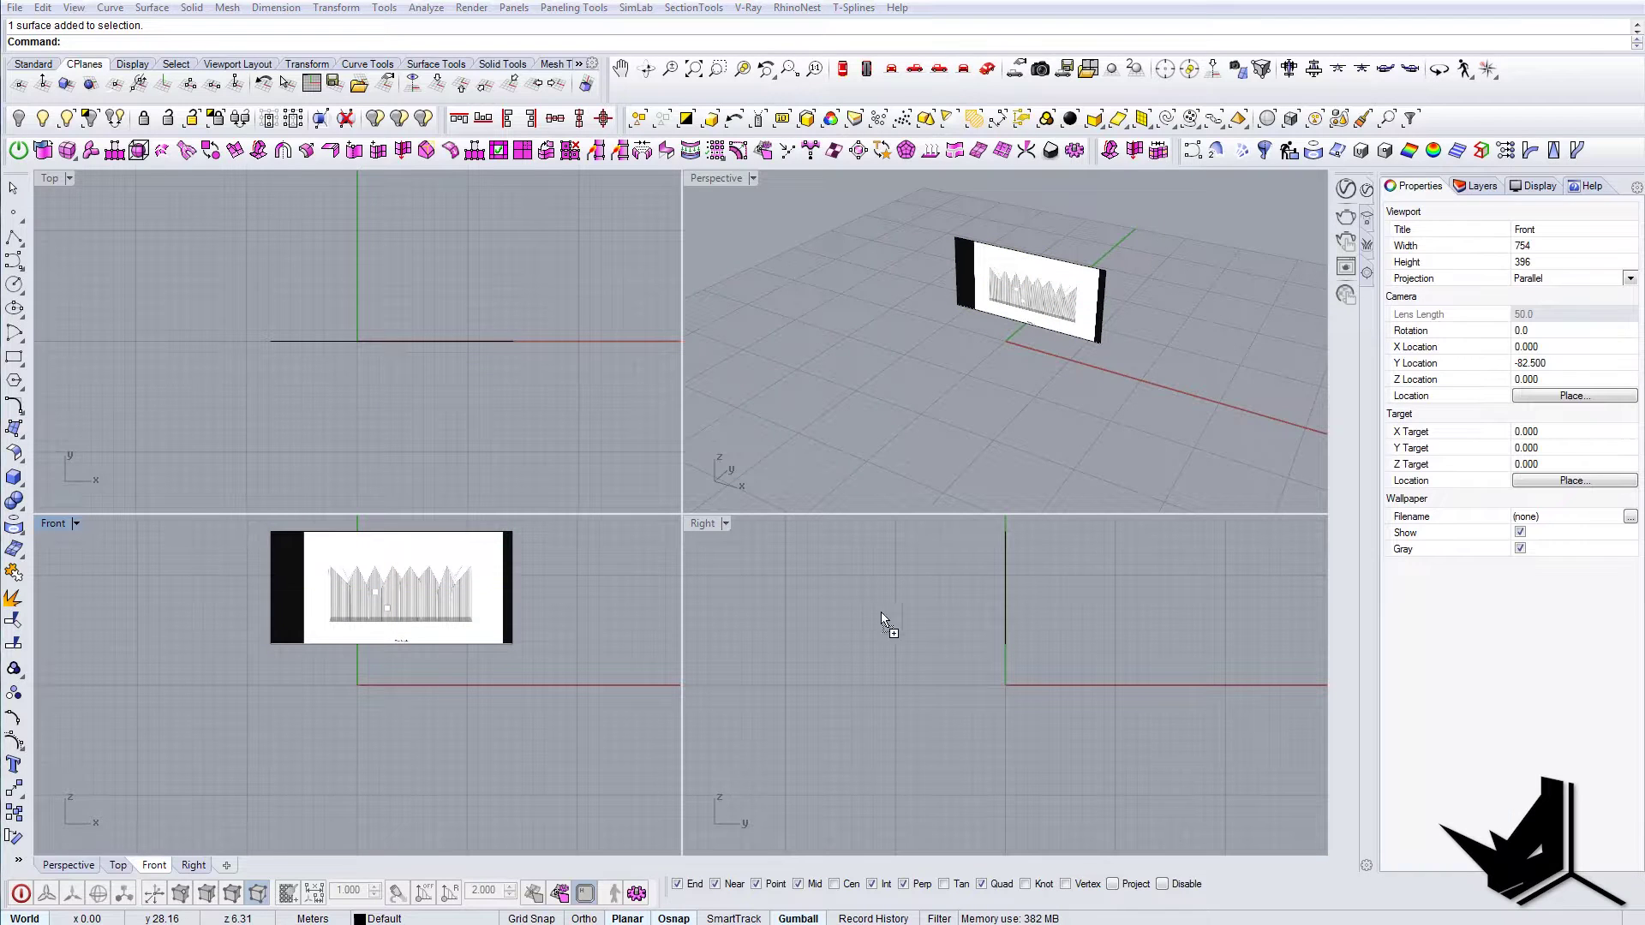
- Insert the south facade image as a horizontal picture frame in the Right viewport, above the Y axis
drag(878, 641, 881, 641)
click(474, 369)
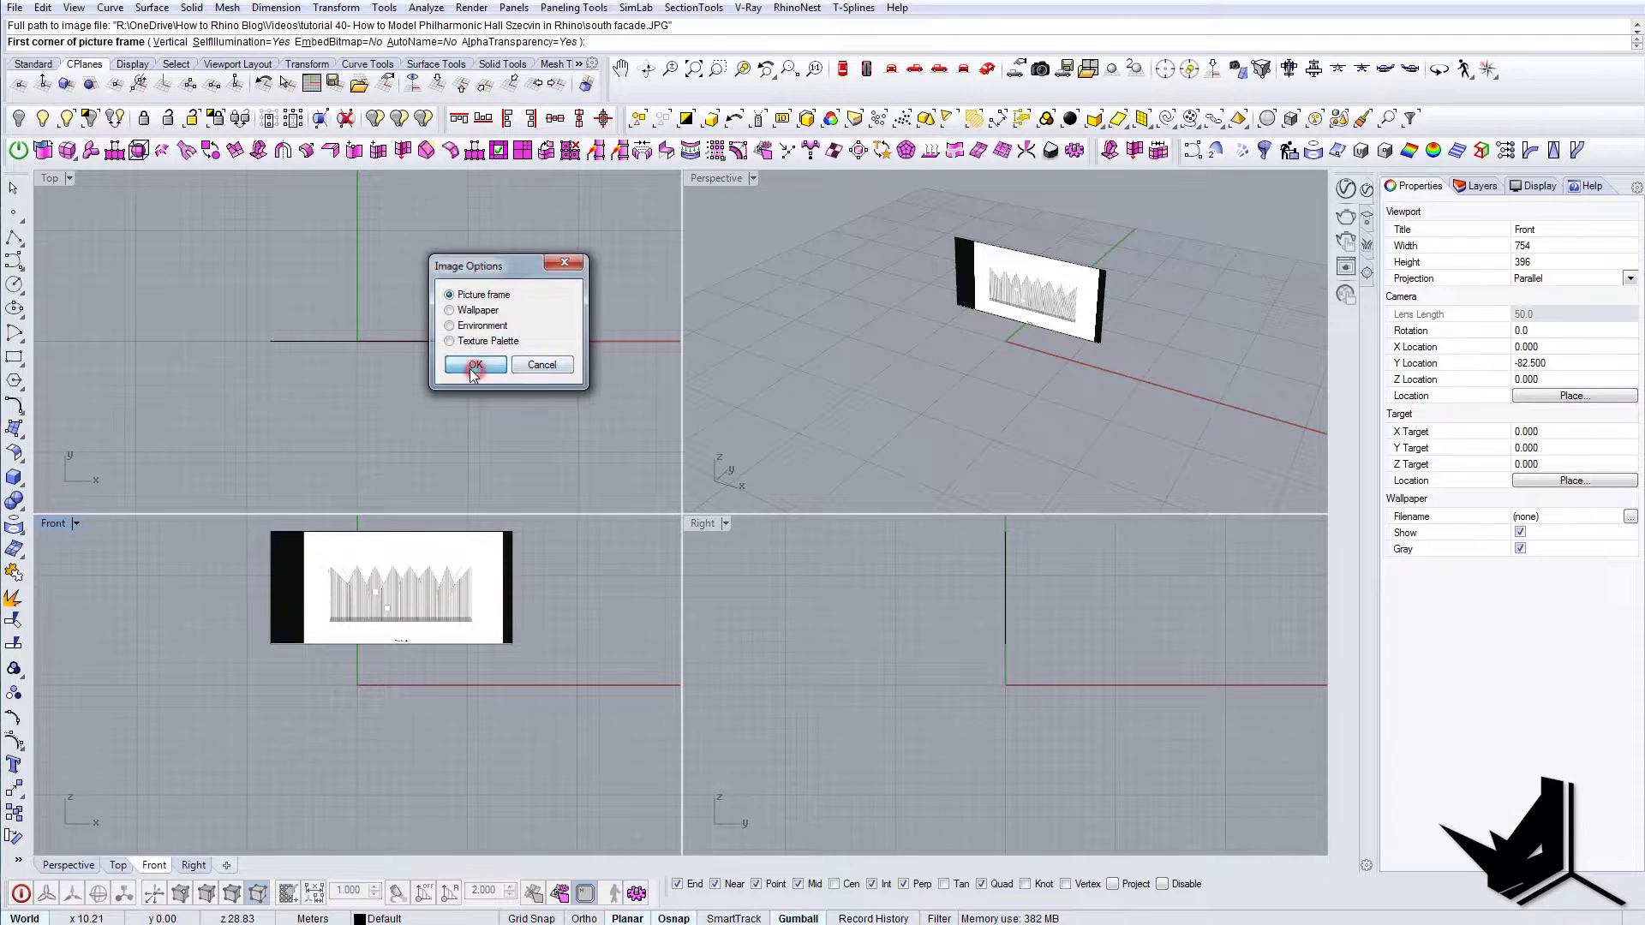
click(797, 663)
click(1036, 686)
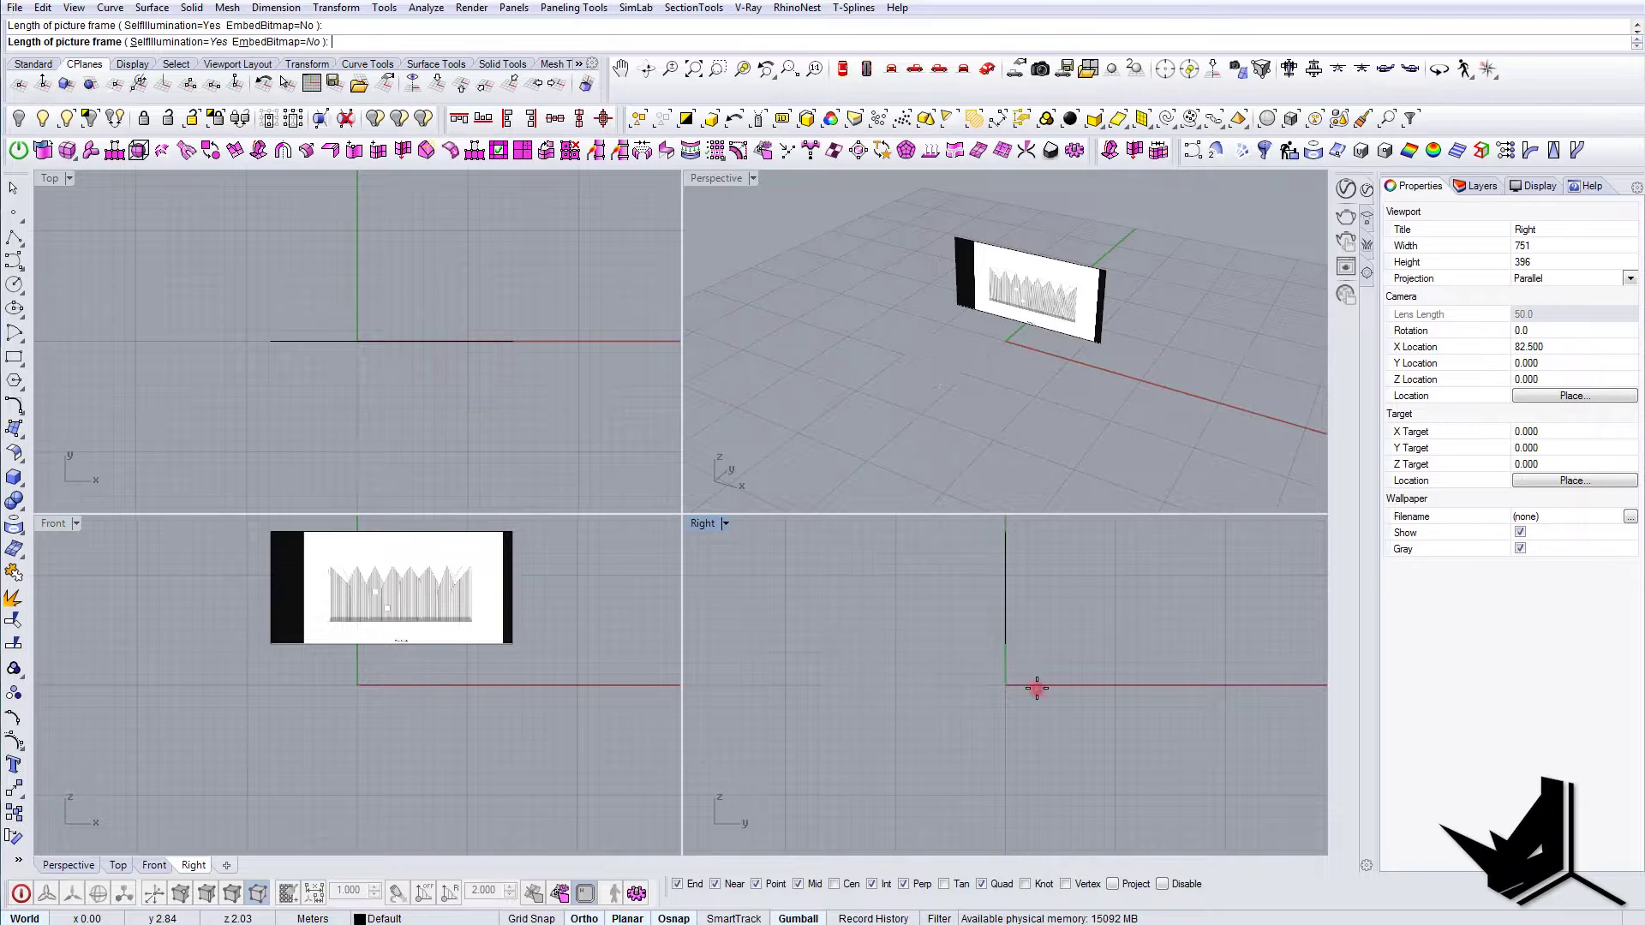
- Maximize the Perspective viewport and move the west facade picture along the X axis, clear of the south facade picture
right_drag(1082, 390, 1082, 429)
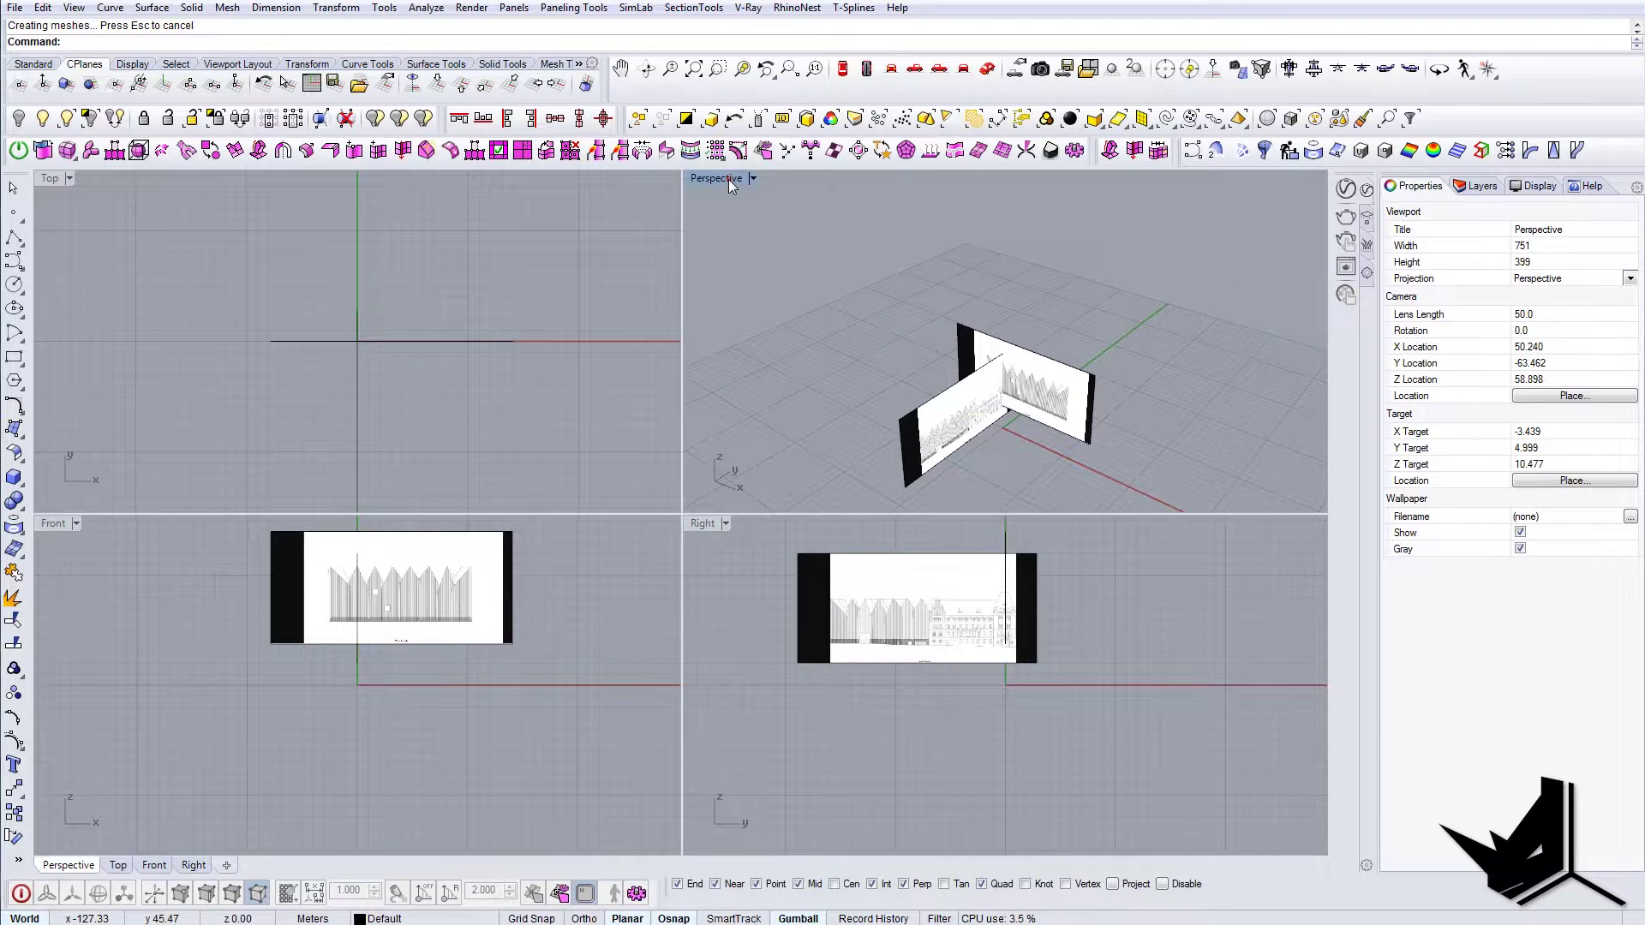
double_click(729, 178)
right_drag(738, 393, 669, 385)
scroll(749, 492, up, 4)
right_drag(748, 491, 838, 490)
click(866, 560)
right_drag(937, 540, 786, 465)
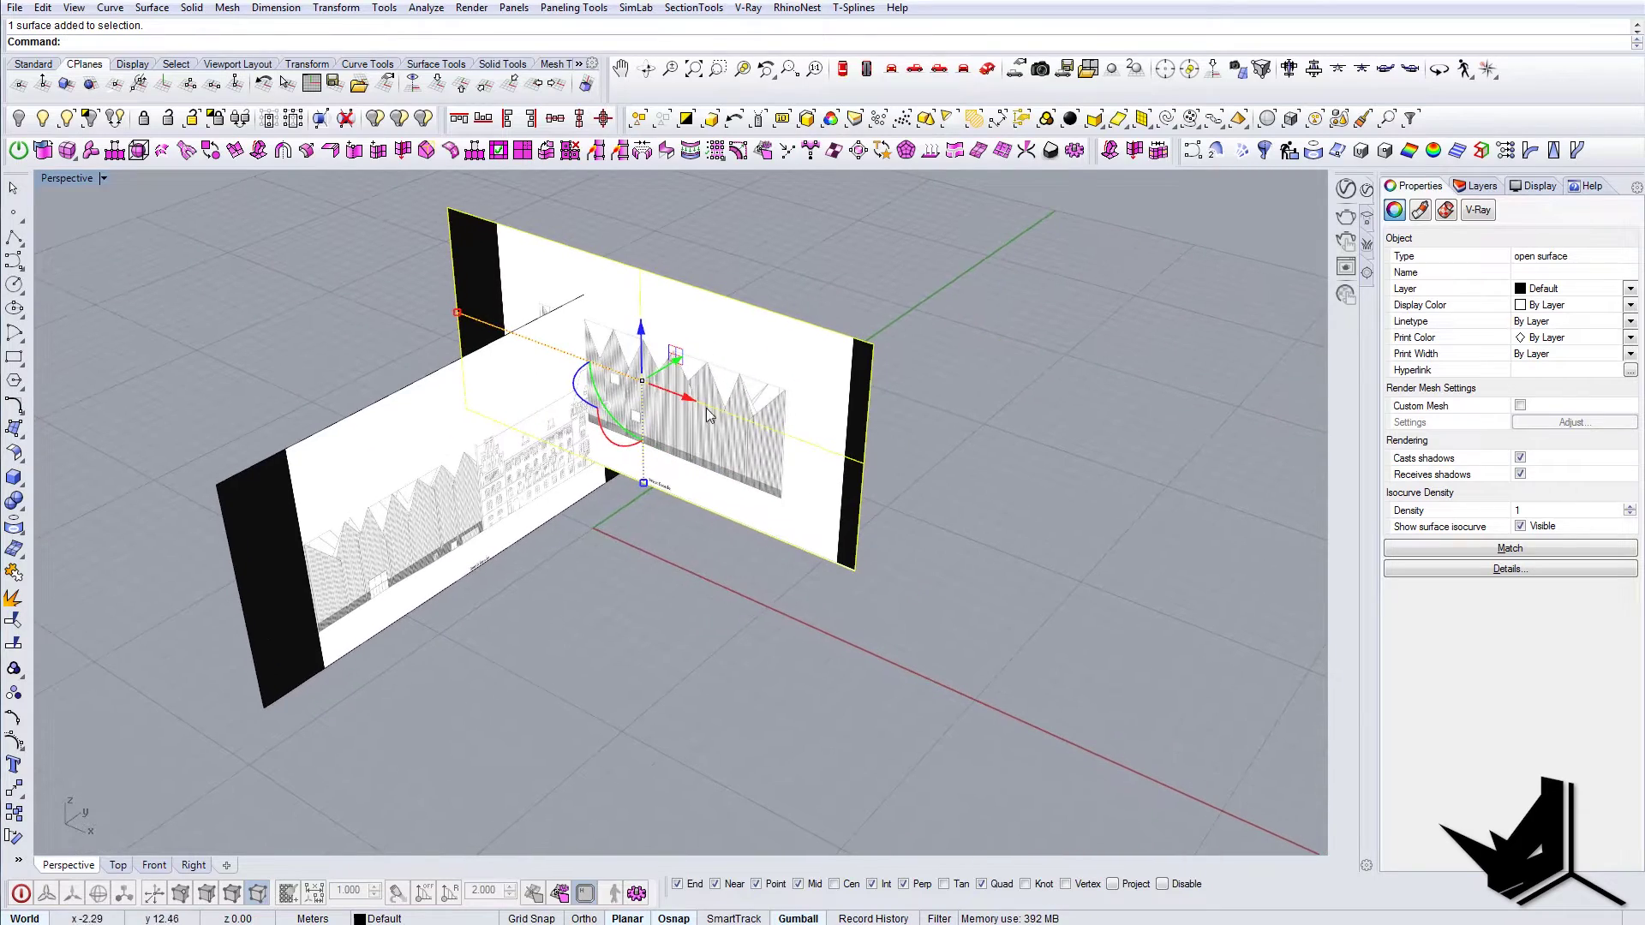
right_drag(706, 408, 625, 417)
click(600, 415)
key(Escape)
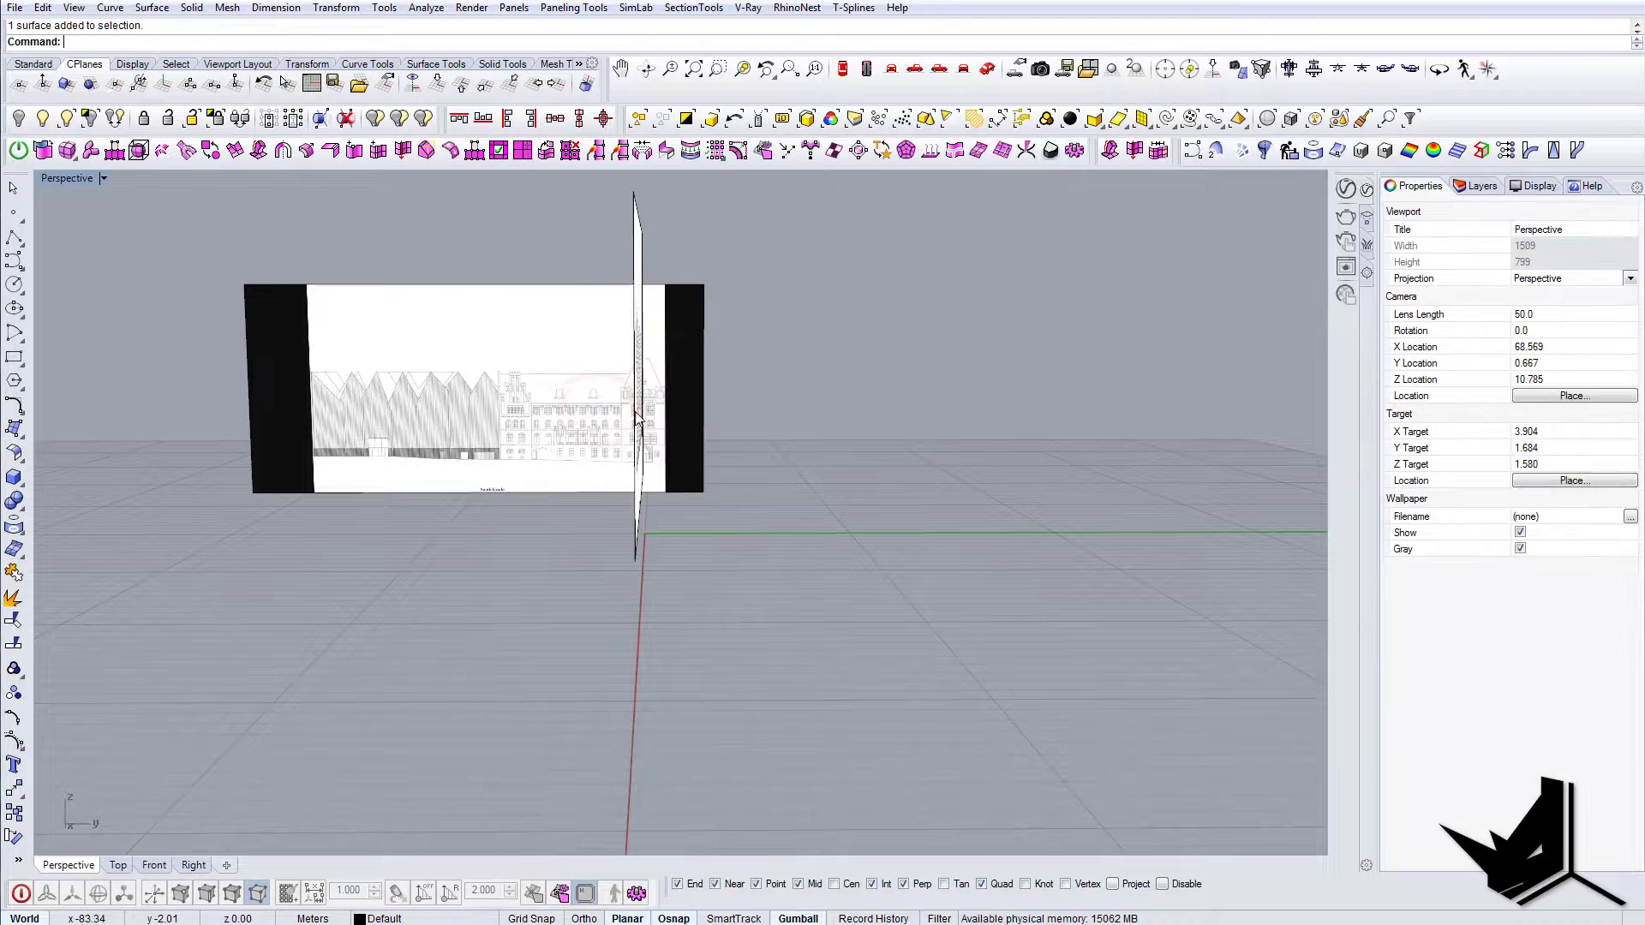
- Rotate the west facade picture 90 degrees about the X axis so it lies flat and parallel to the ground plane
click(635, 413)
right_drag(635, 413, 964, 426)
click(963, 426)
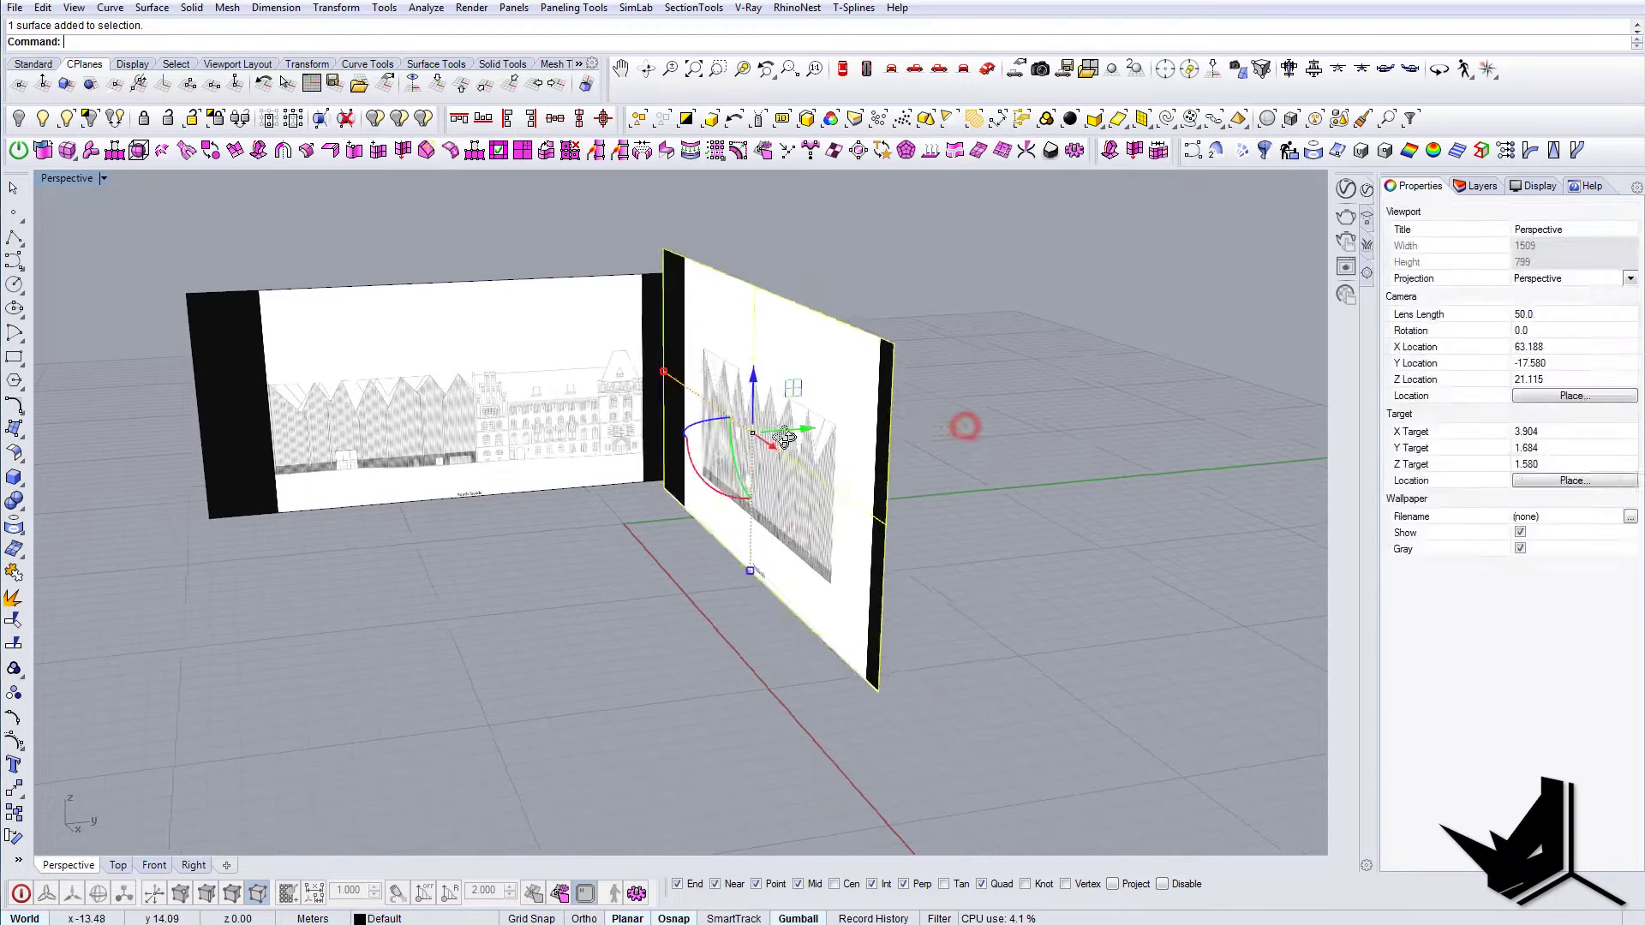
click(751, 480)
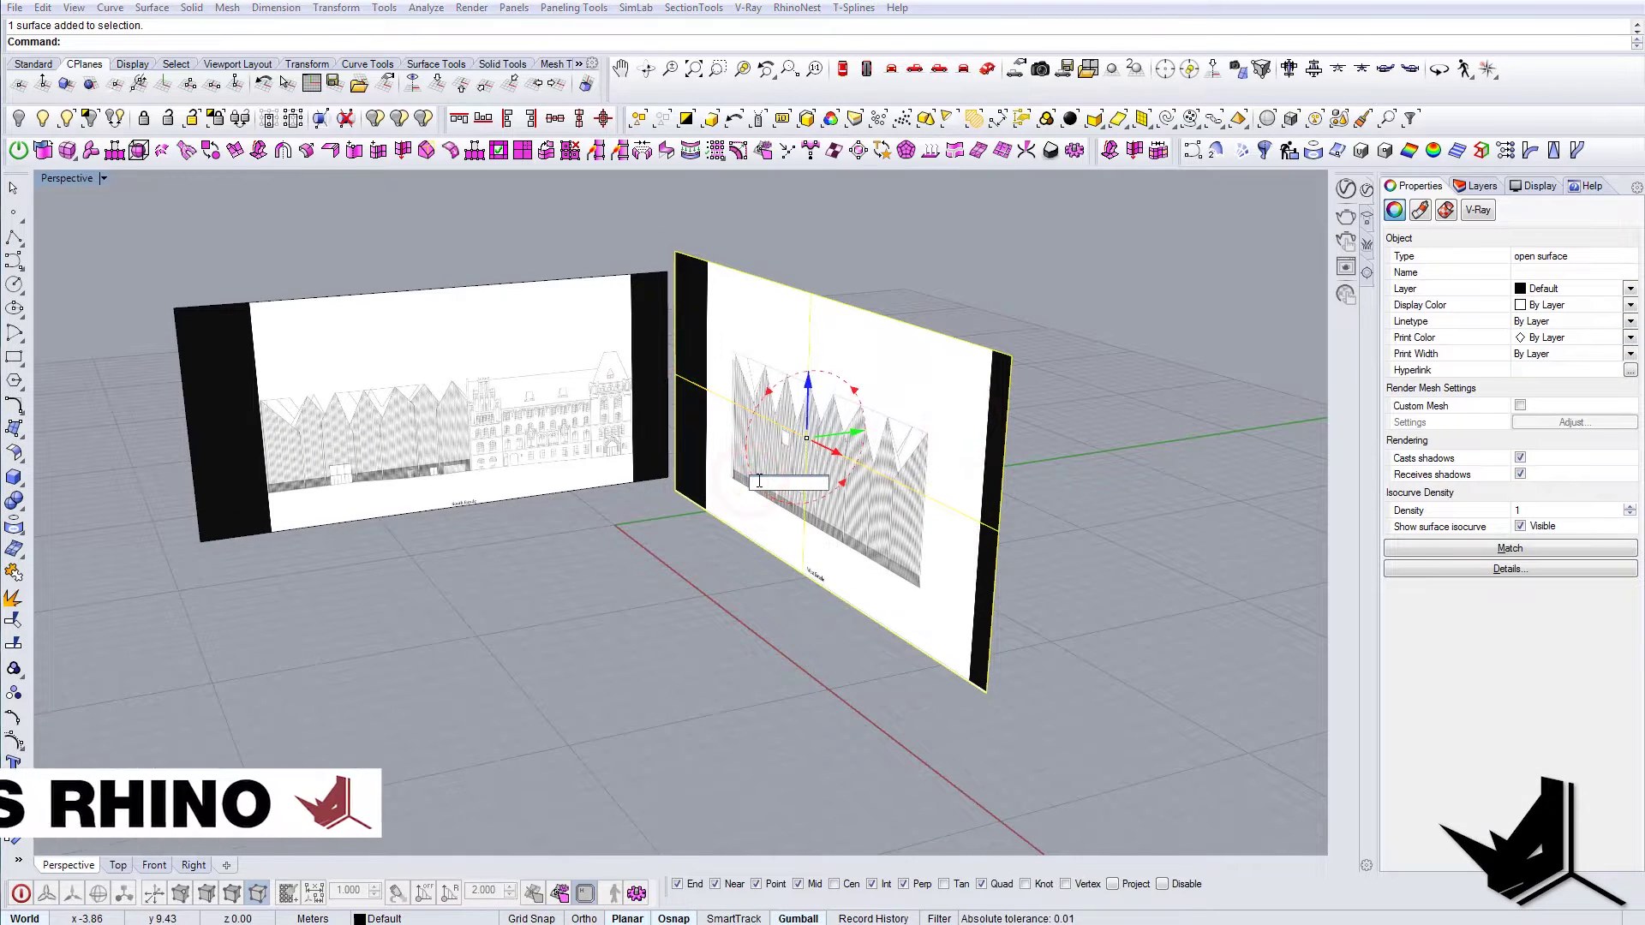
text(90)
key(Return)
- In the Top view, draw a rectangle corner to corner around the outline of the west facade drawing
mouse_move(855, 493)
right_down()
mouse_move(991, 599)
mouse_move(878, 511)
right_up()
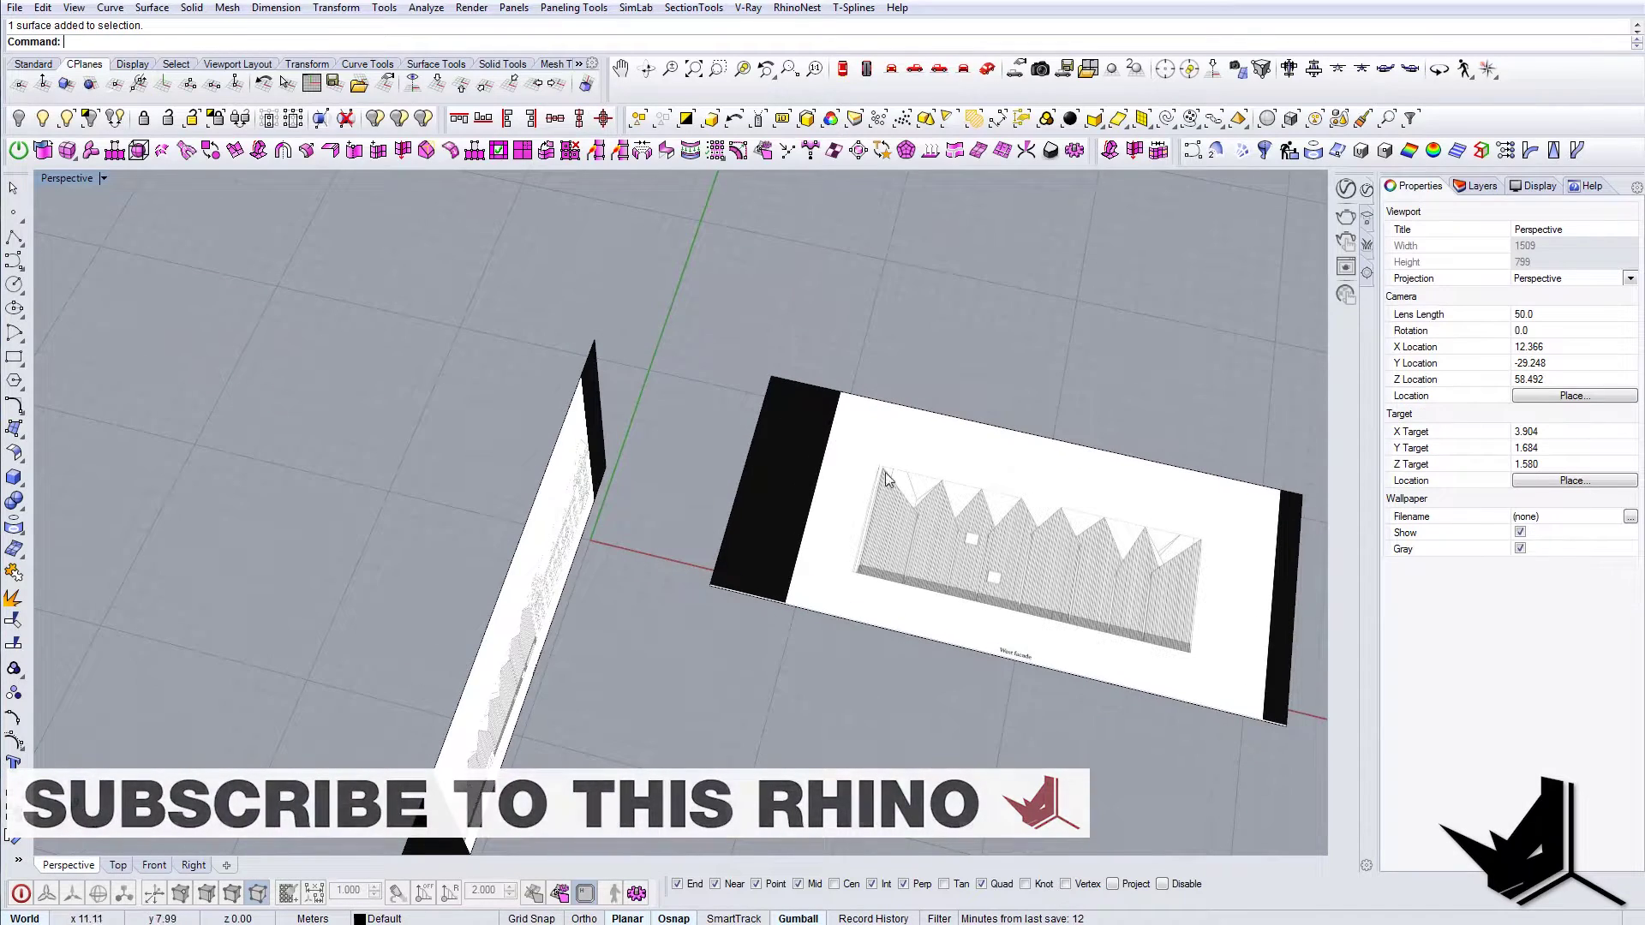
right_drag(866, 446, 966, 245)
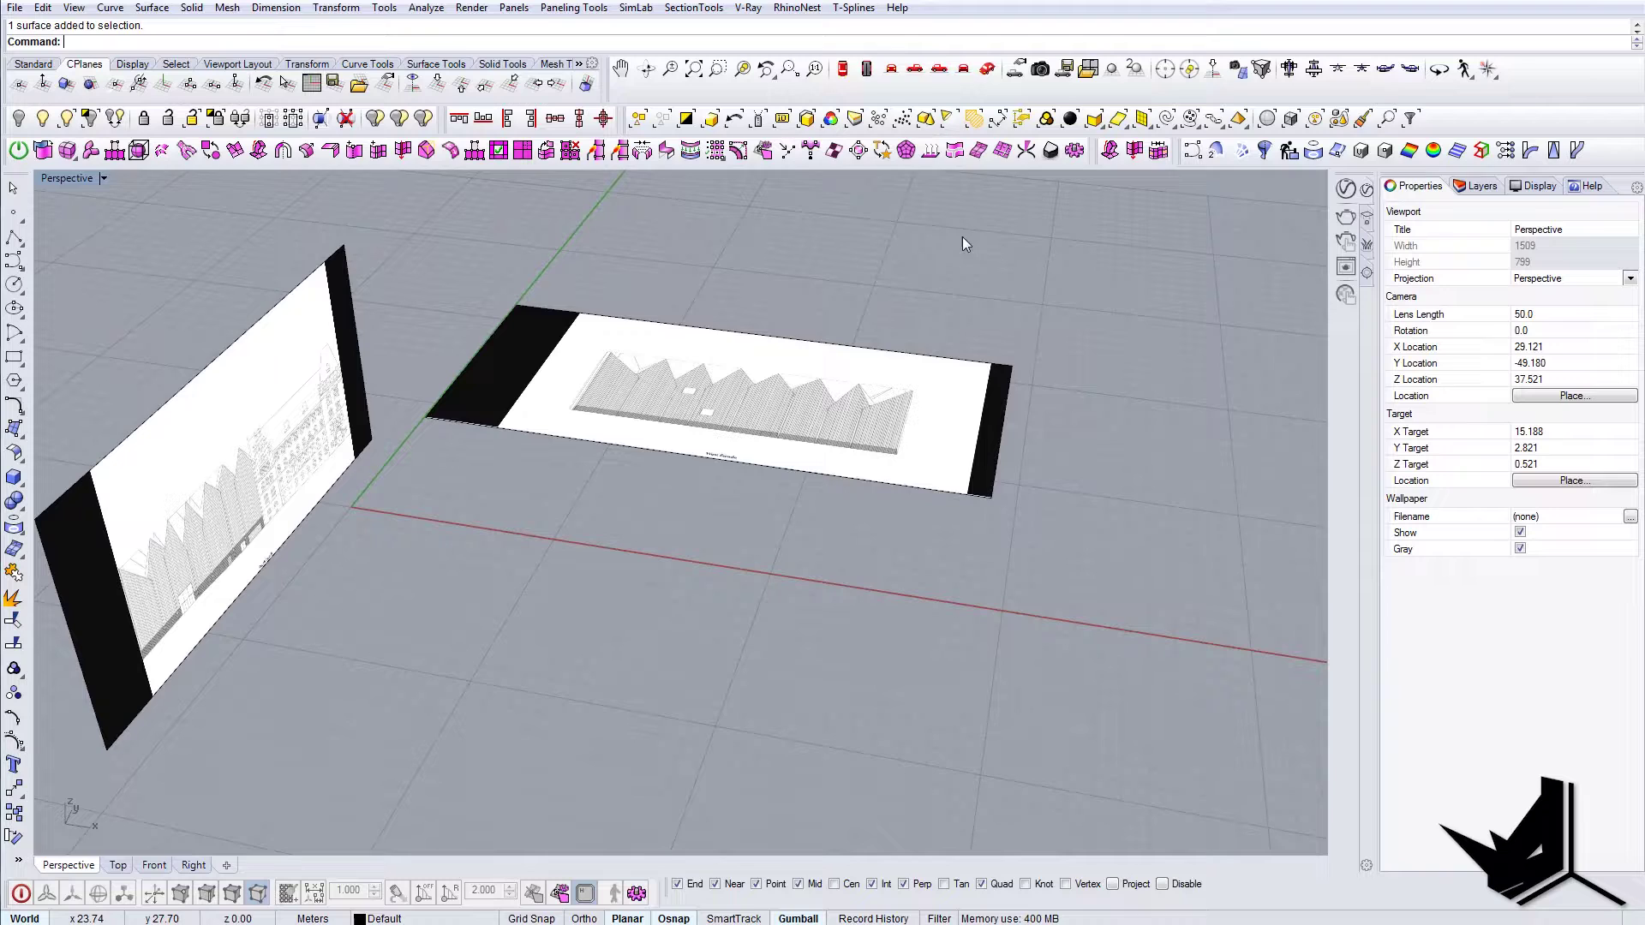
click(862, 72)
scroll(771, 514, up, 5)
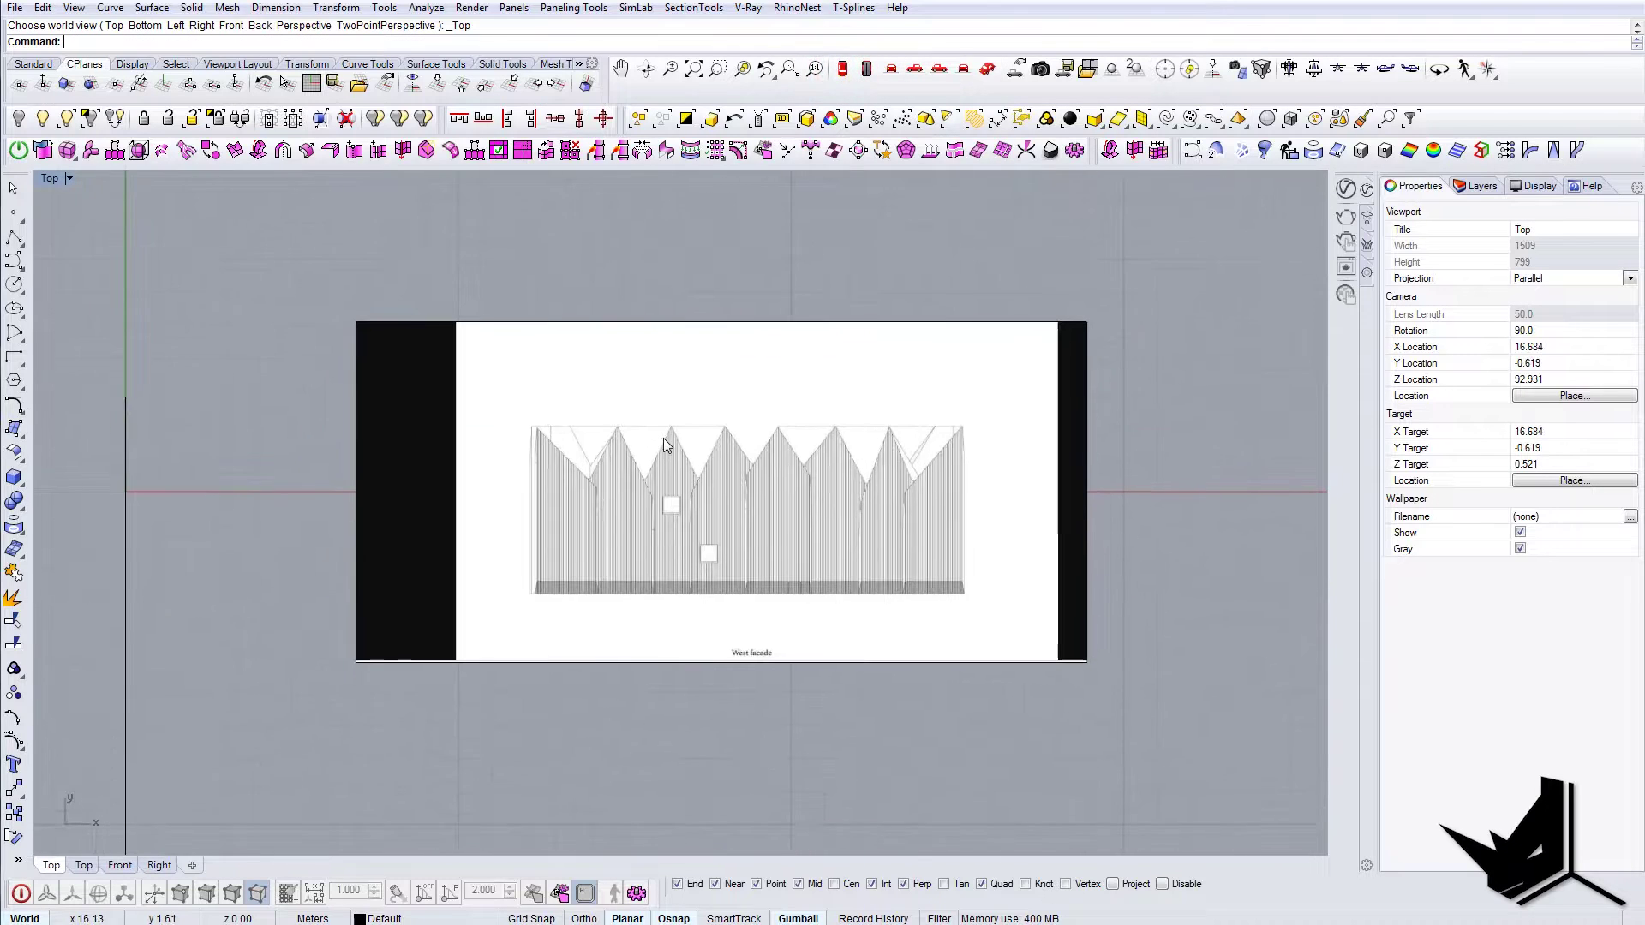
key(Return)
scroll(857, 515, up, 6)
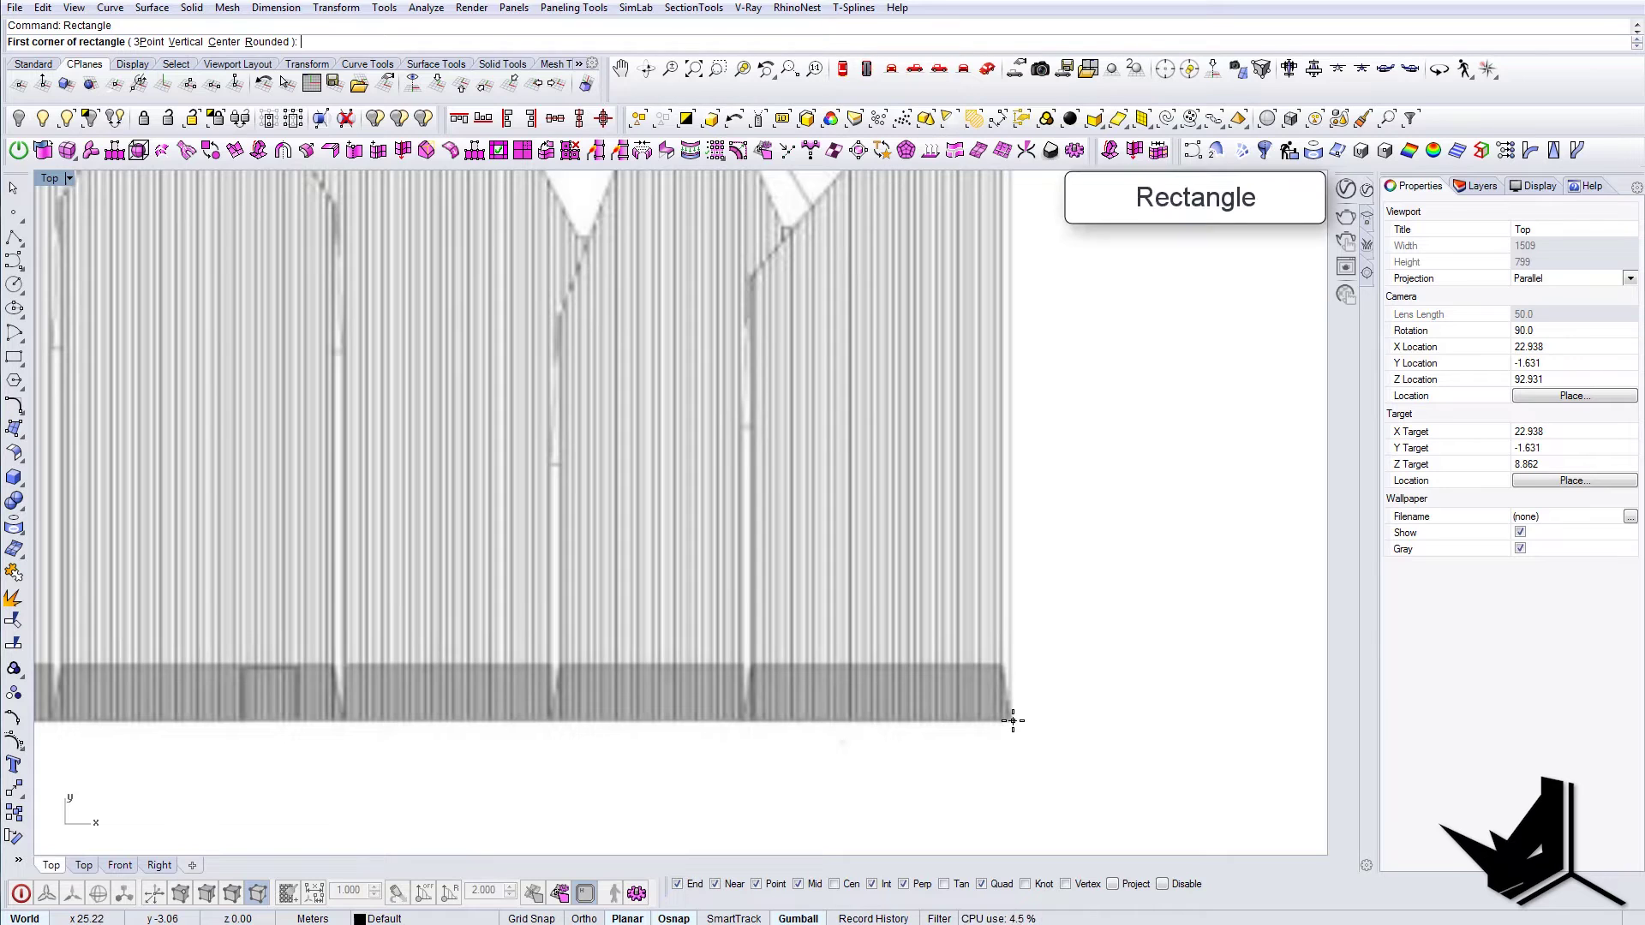
click(1012, 720)
scroll(1054, 698, down, 5)
scroll(343, 385, up, 6)
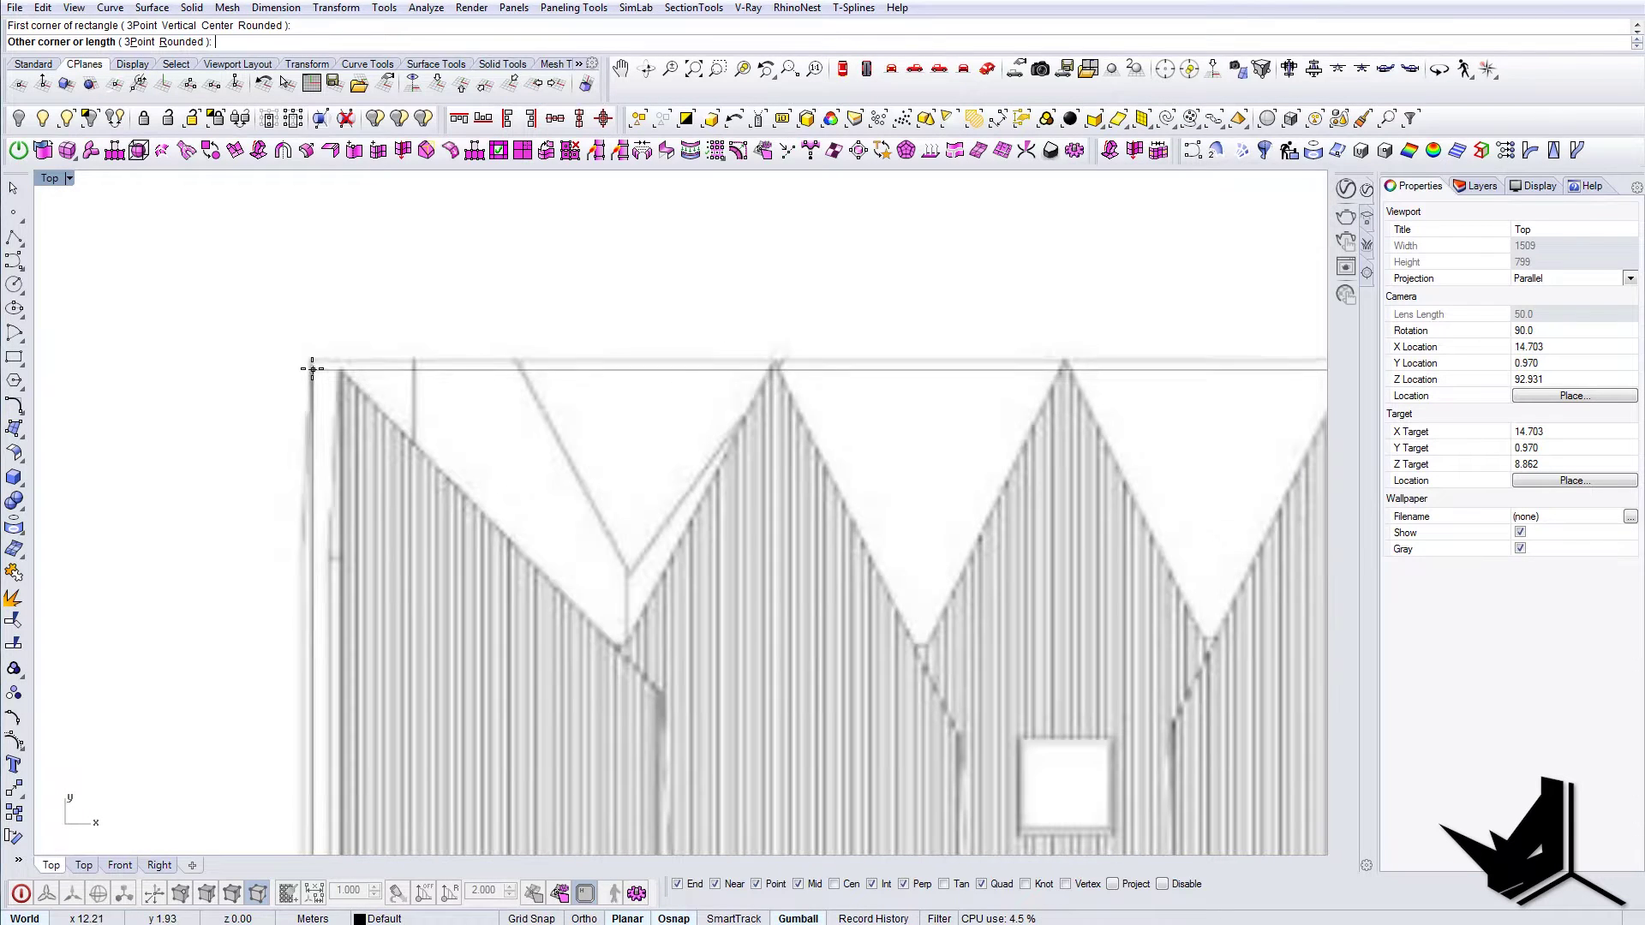
click(302, 358)
scroll(399, 403, down, 2)
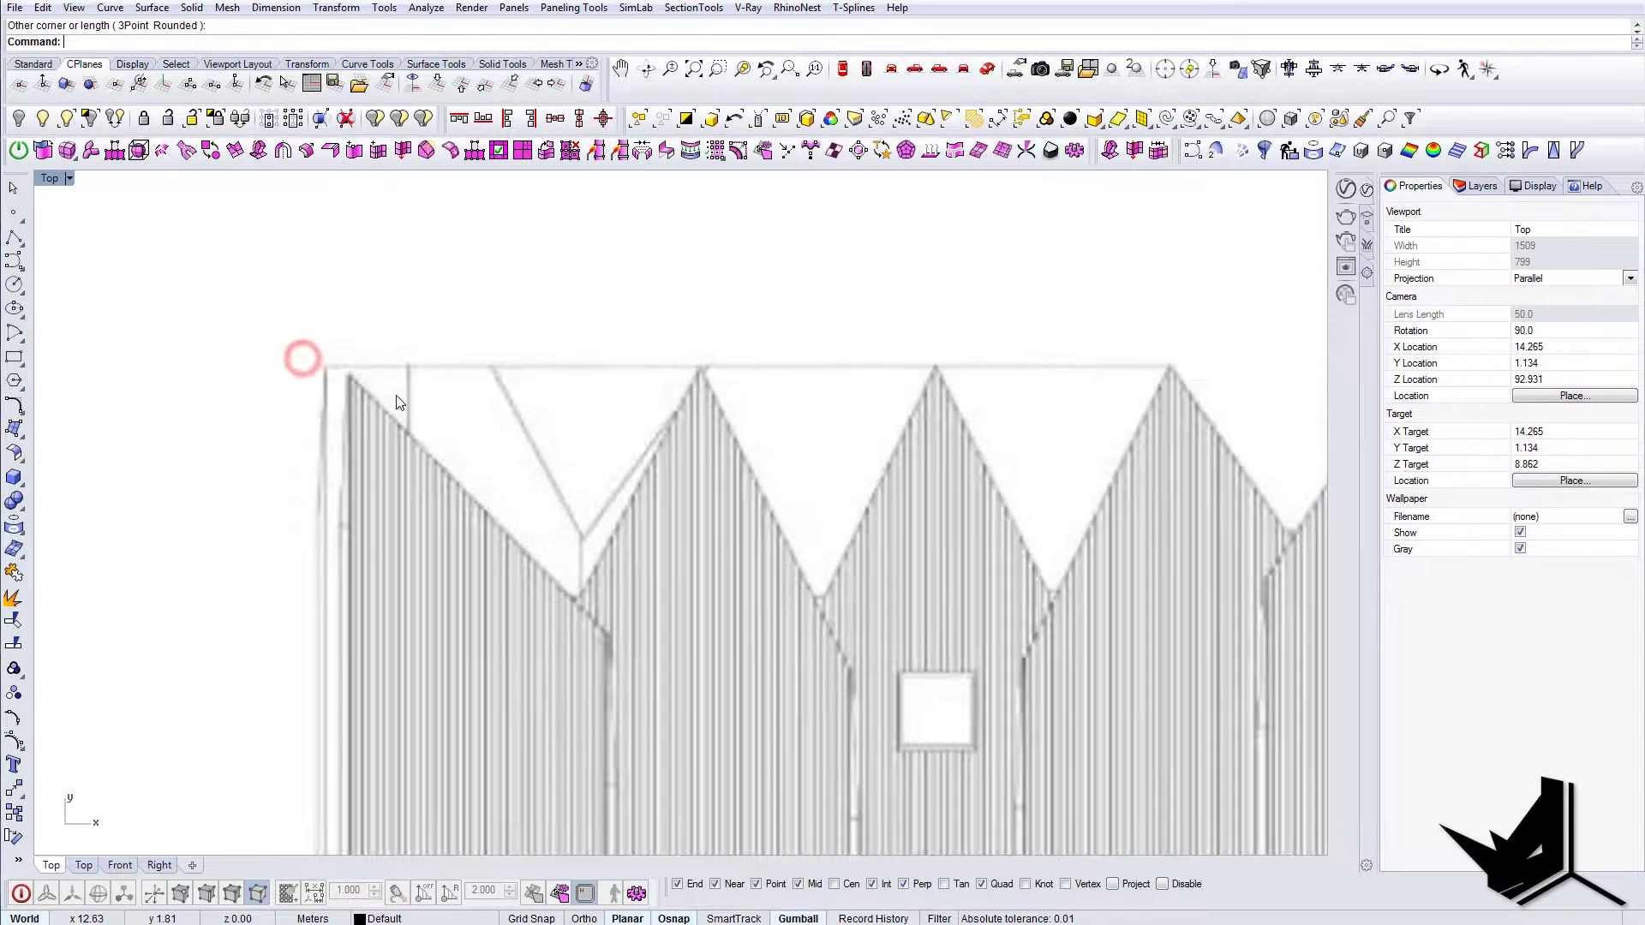
scroll(396, 402, down, 5)
- Trim away the part of the west facade picture outside the rectangle, using the rectangle as the cutting object
drag(441, 249, 959, 701)
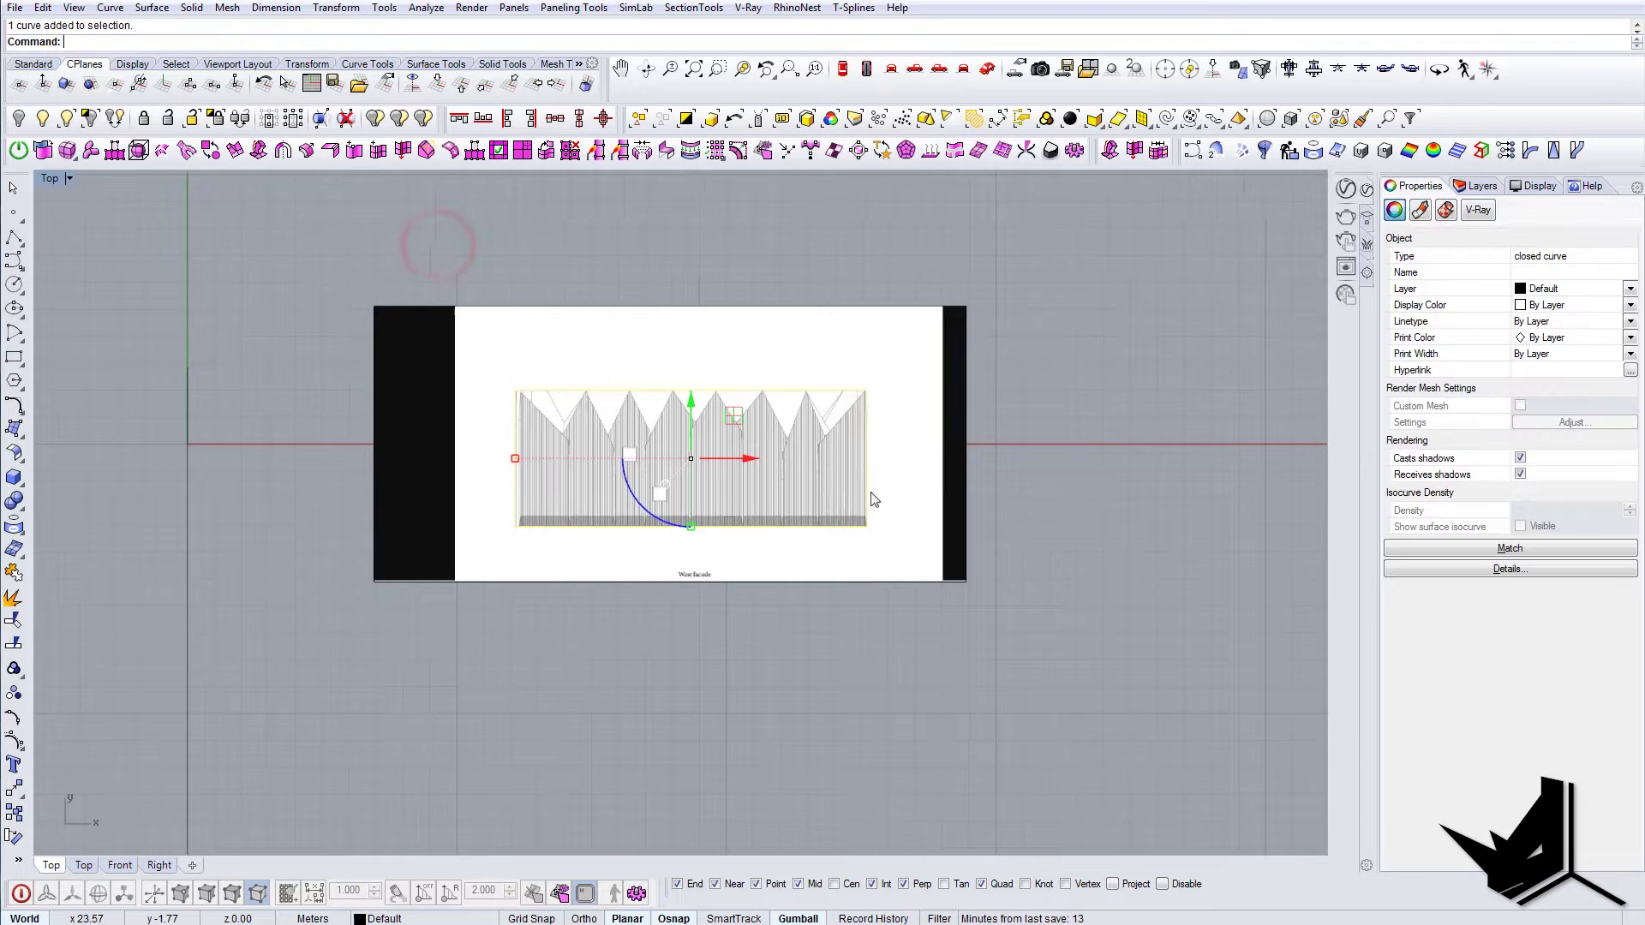
right_drag(831, 495, 937, 493)
key(Escape)
text(rim)
key(Return)
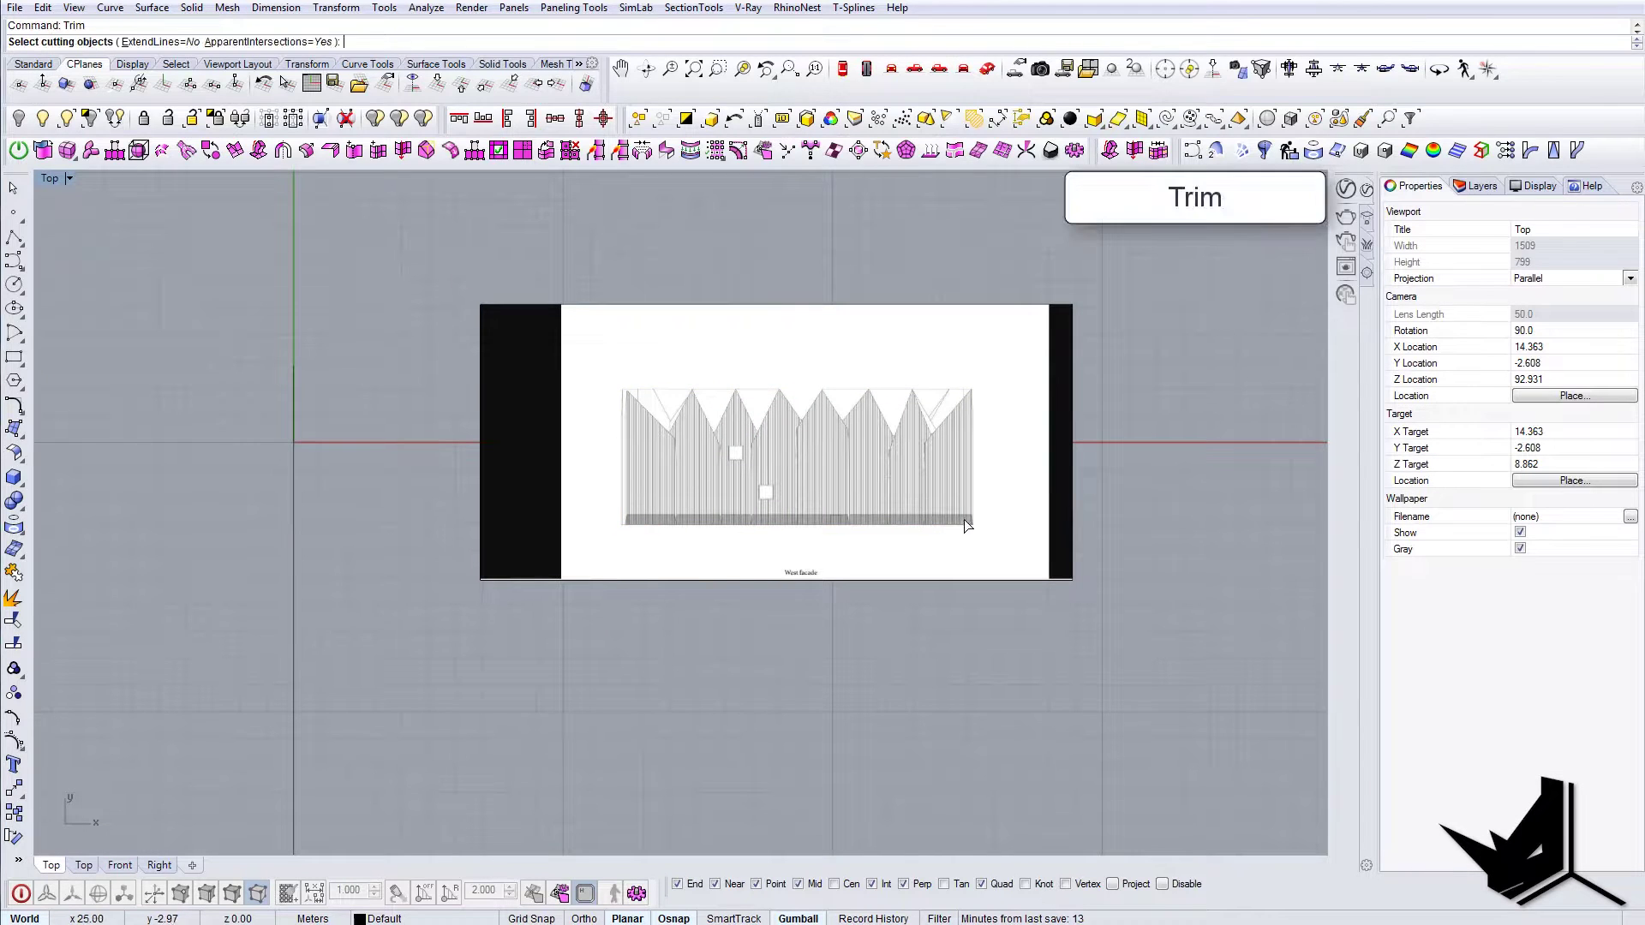
click(970, 519)
click(1016, 565)
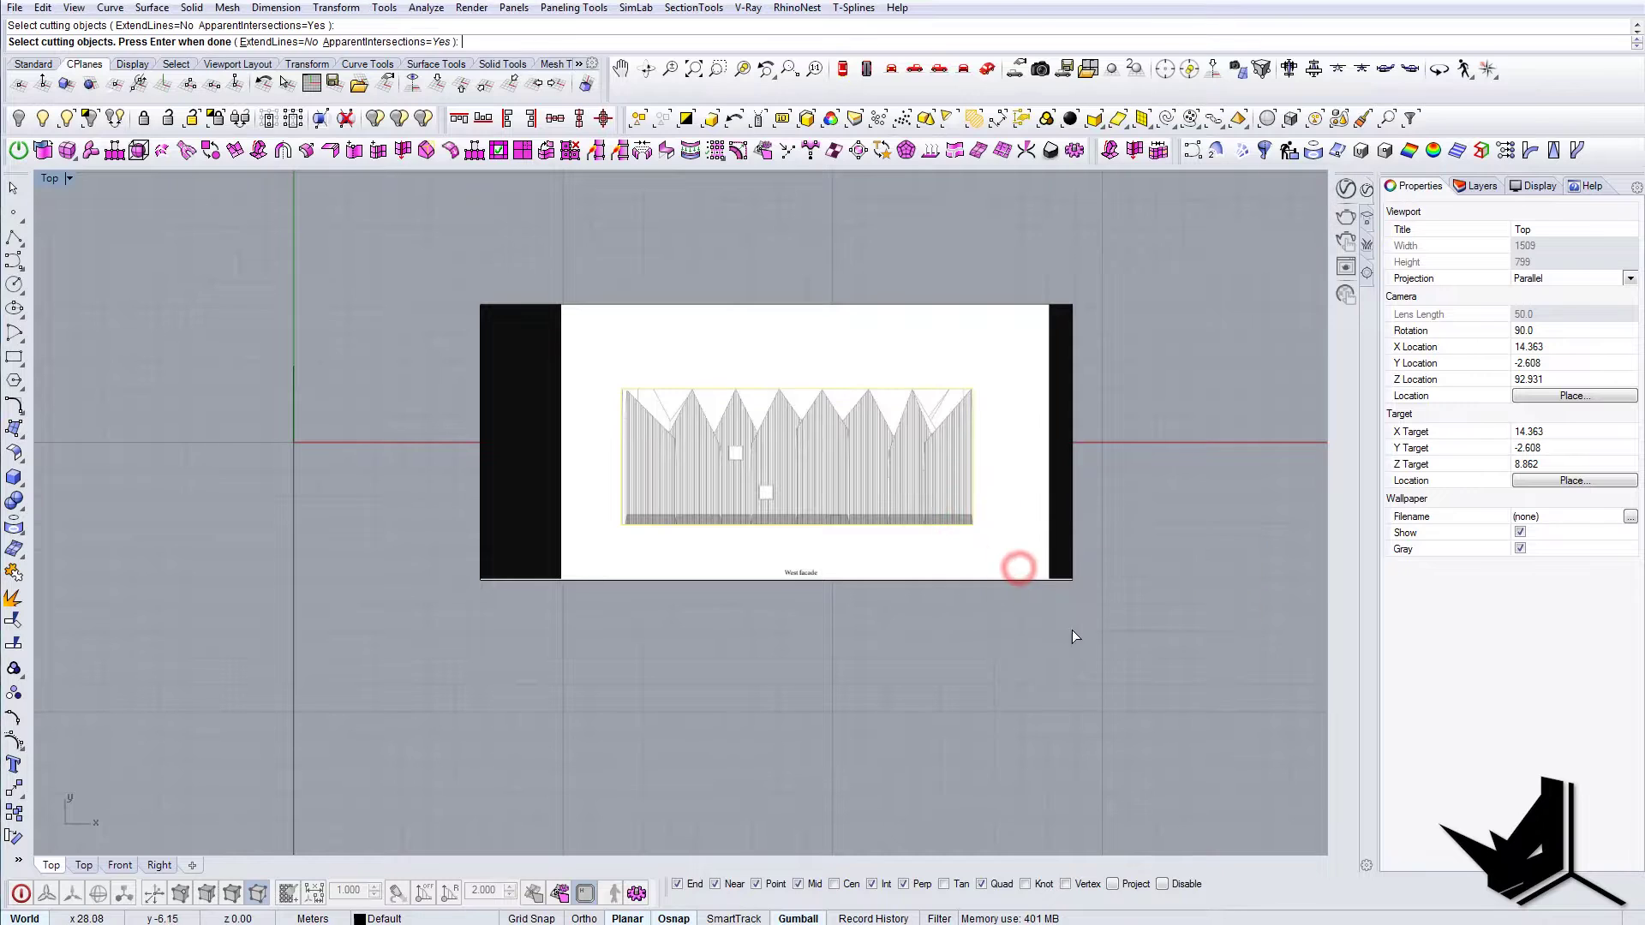
right_click(1077, 619)
key(Return)
scroll(839, 446, up, 3)
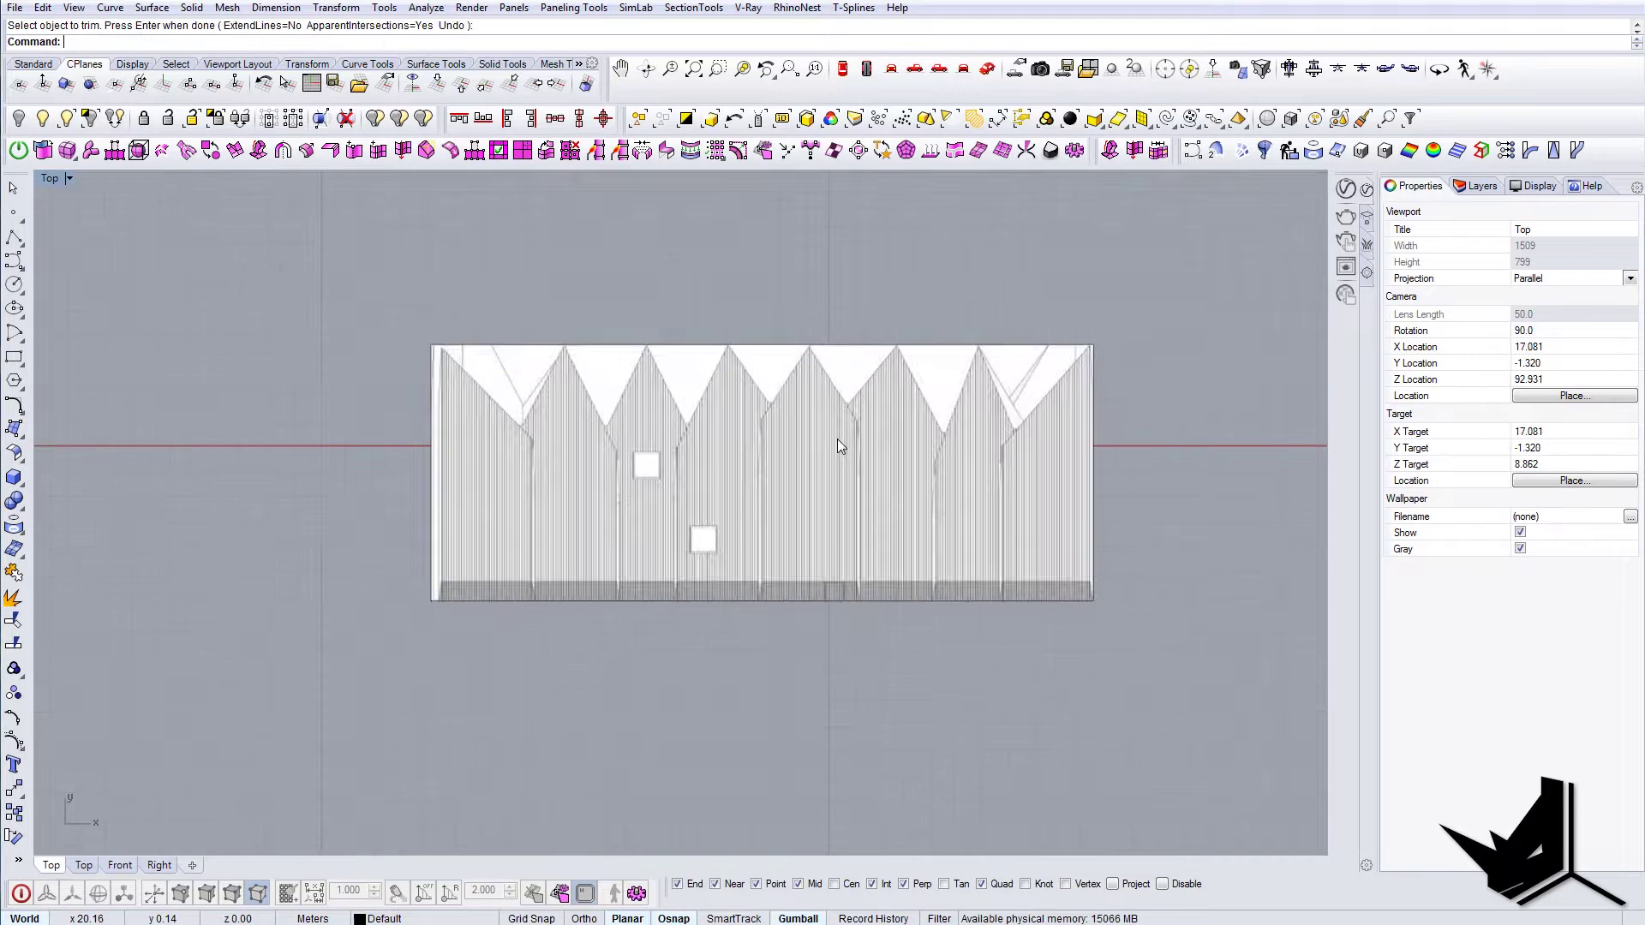
- Delete the rectangle curve around the trimmed west facade picture and return to the Perspective view
click(656, 606)
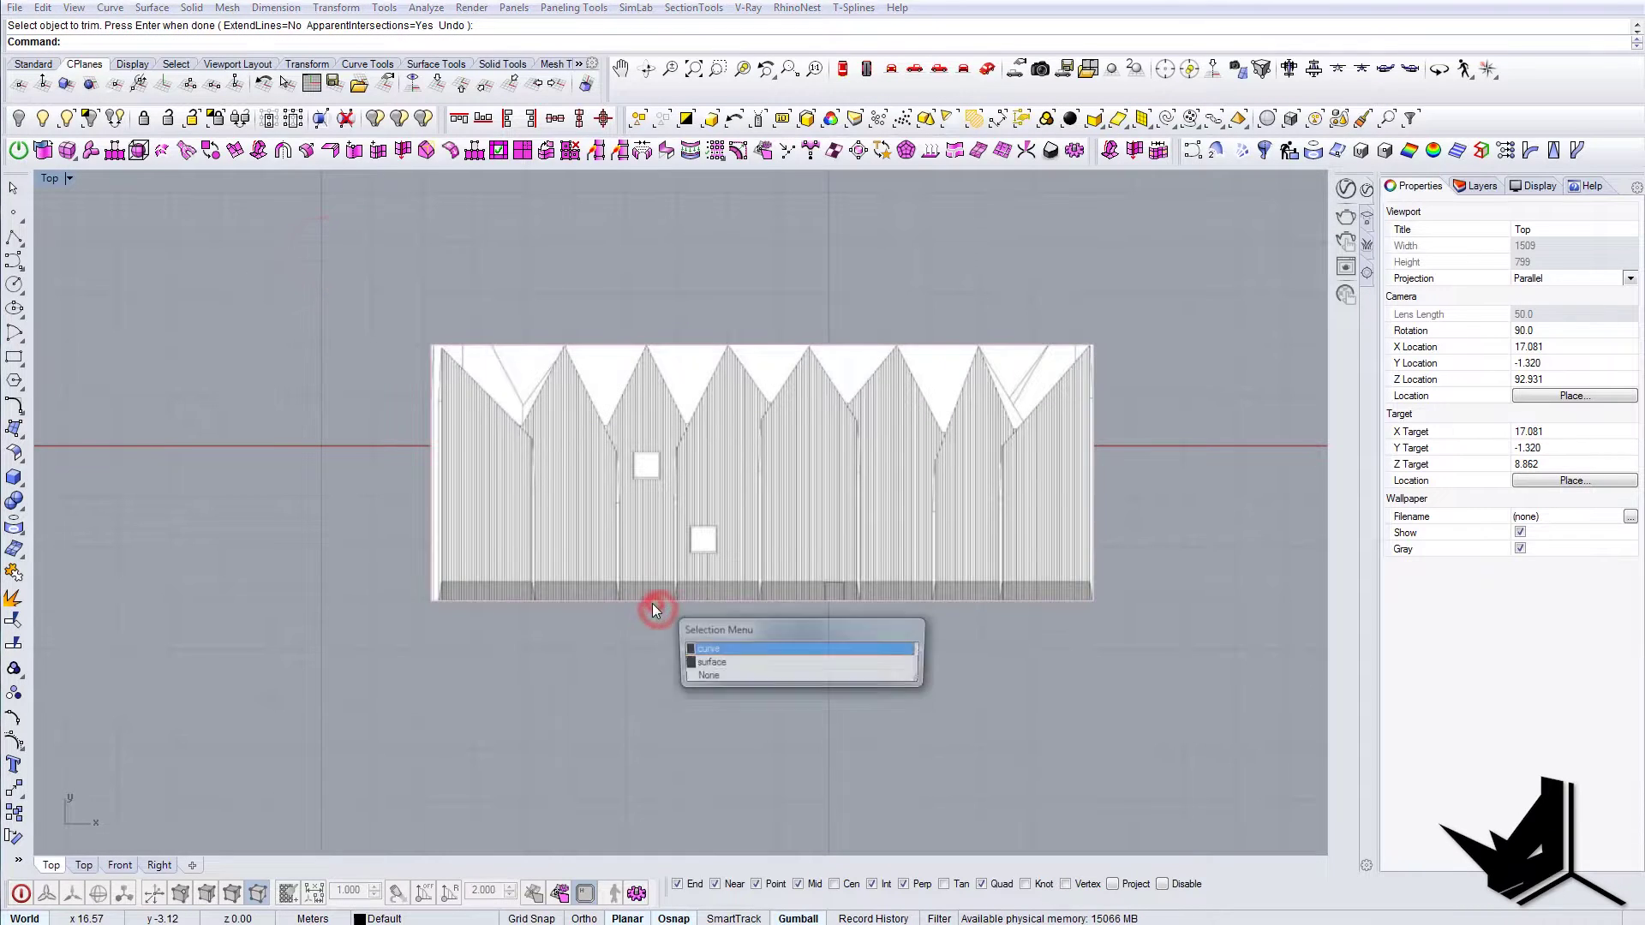
key(Return)
key(Delete)
click(712, 461)
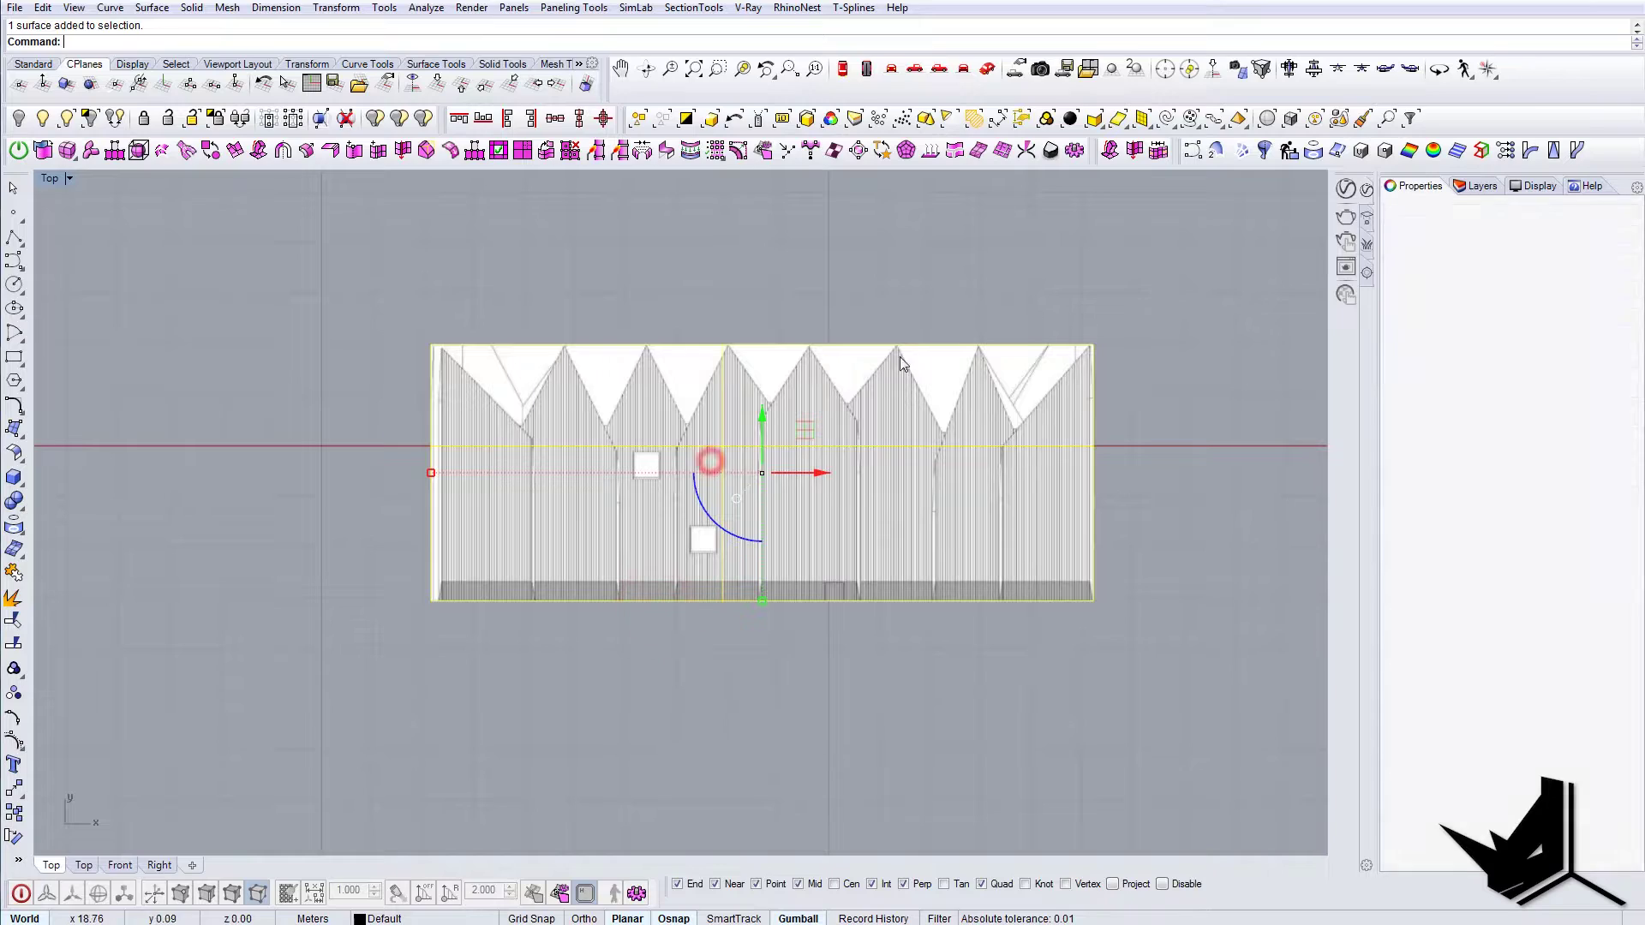
click(990, 68)
key(Escape)
- Rotate the south facade picture 90 degrees about the Y axis so it lies flat and parallel to the ground plane
right_drag(882, 515, 753, 532)
scroll(686, 471, up, 4)
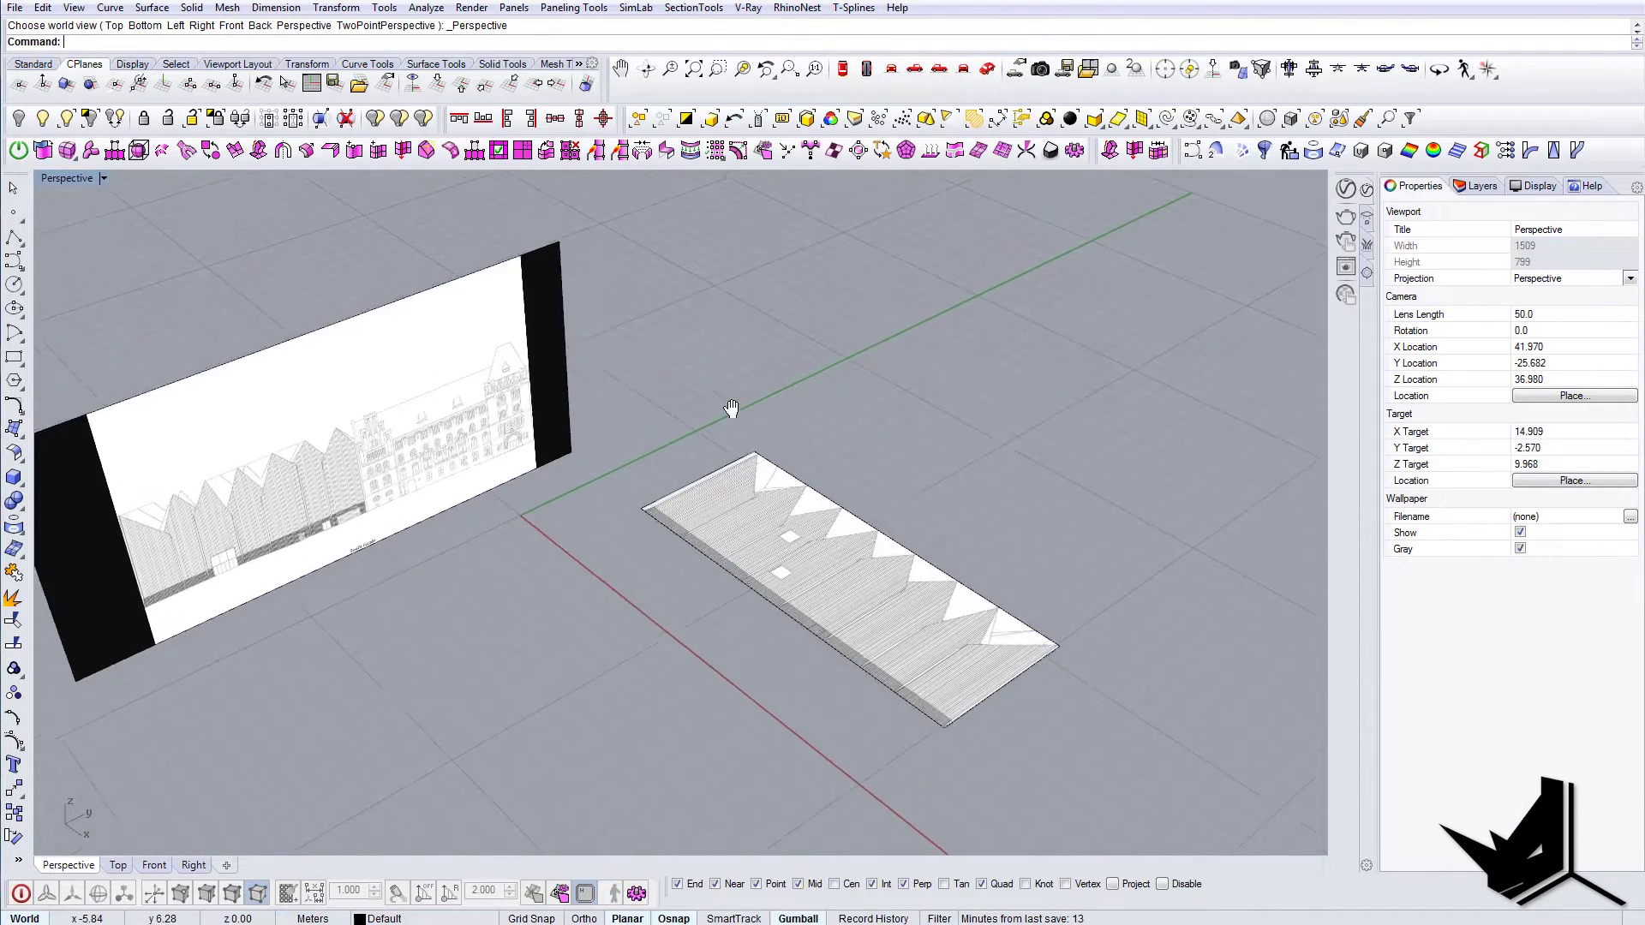
shift+right_drag(731, 411, 908, 480)
right_drag(909, 479, 833, 506)
scroll(861, 511, down, 6)
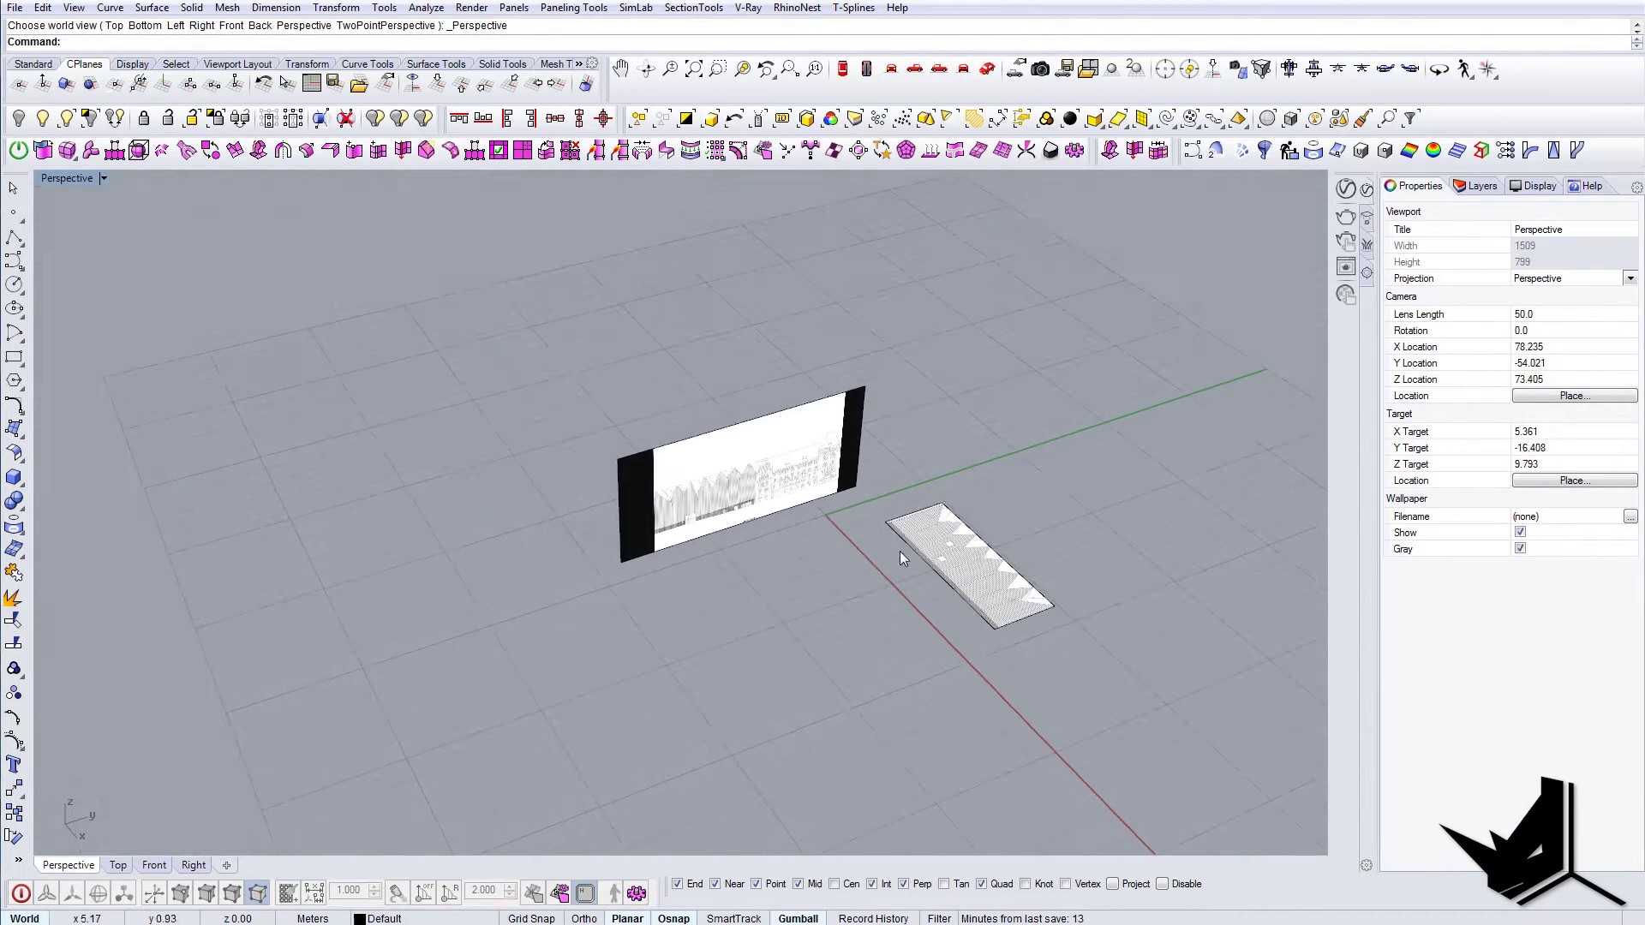
shift+right_drag(899, 551, 585, 640)
scroll(785, 531, up, 6)
click(760, 522)
click(583, 640)
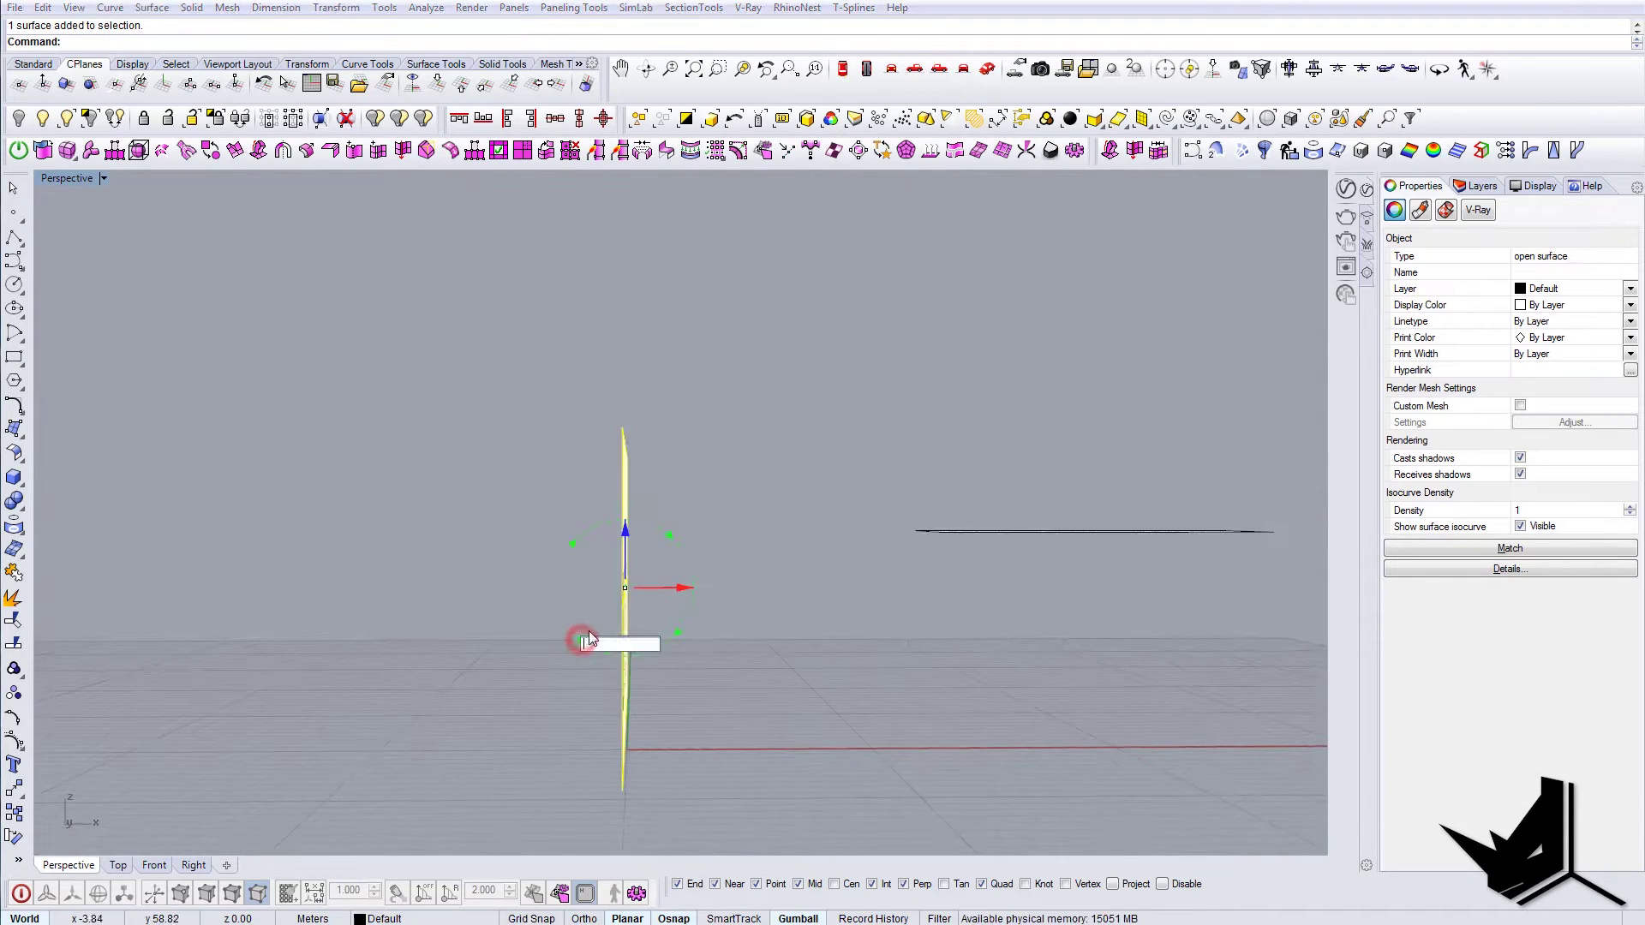
text(90)
key(Return)
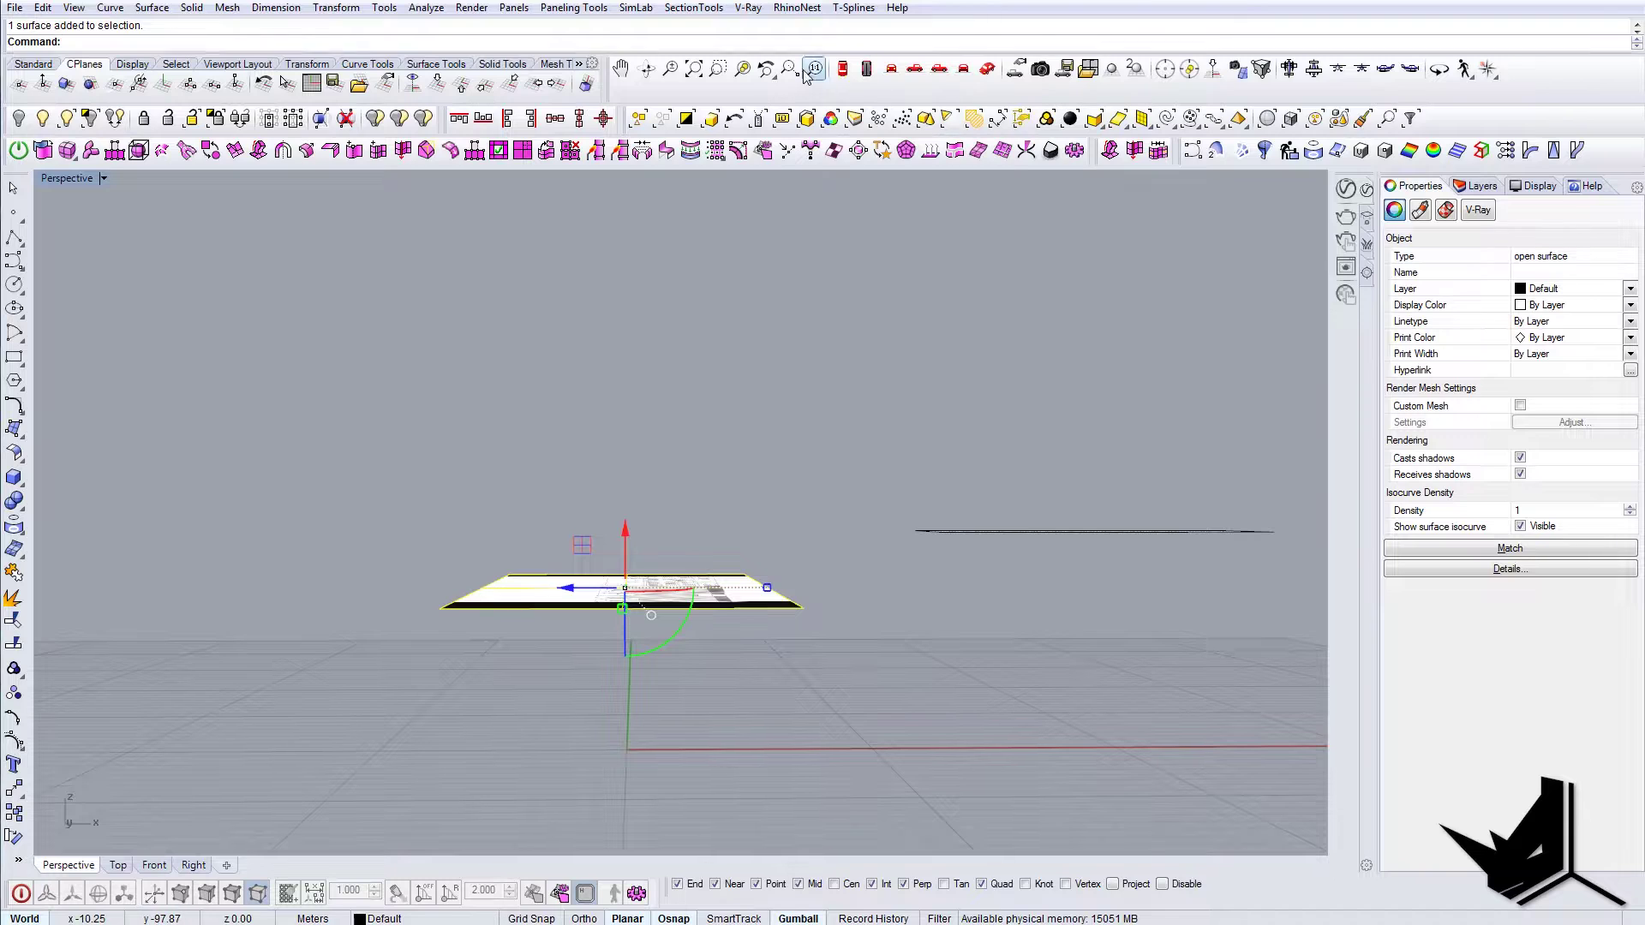
- In the Top view, draw a rectangle corner to corner around the outline of the south facade drawing
click(843, 70)
right_drag(872, 252, 906, 421)
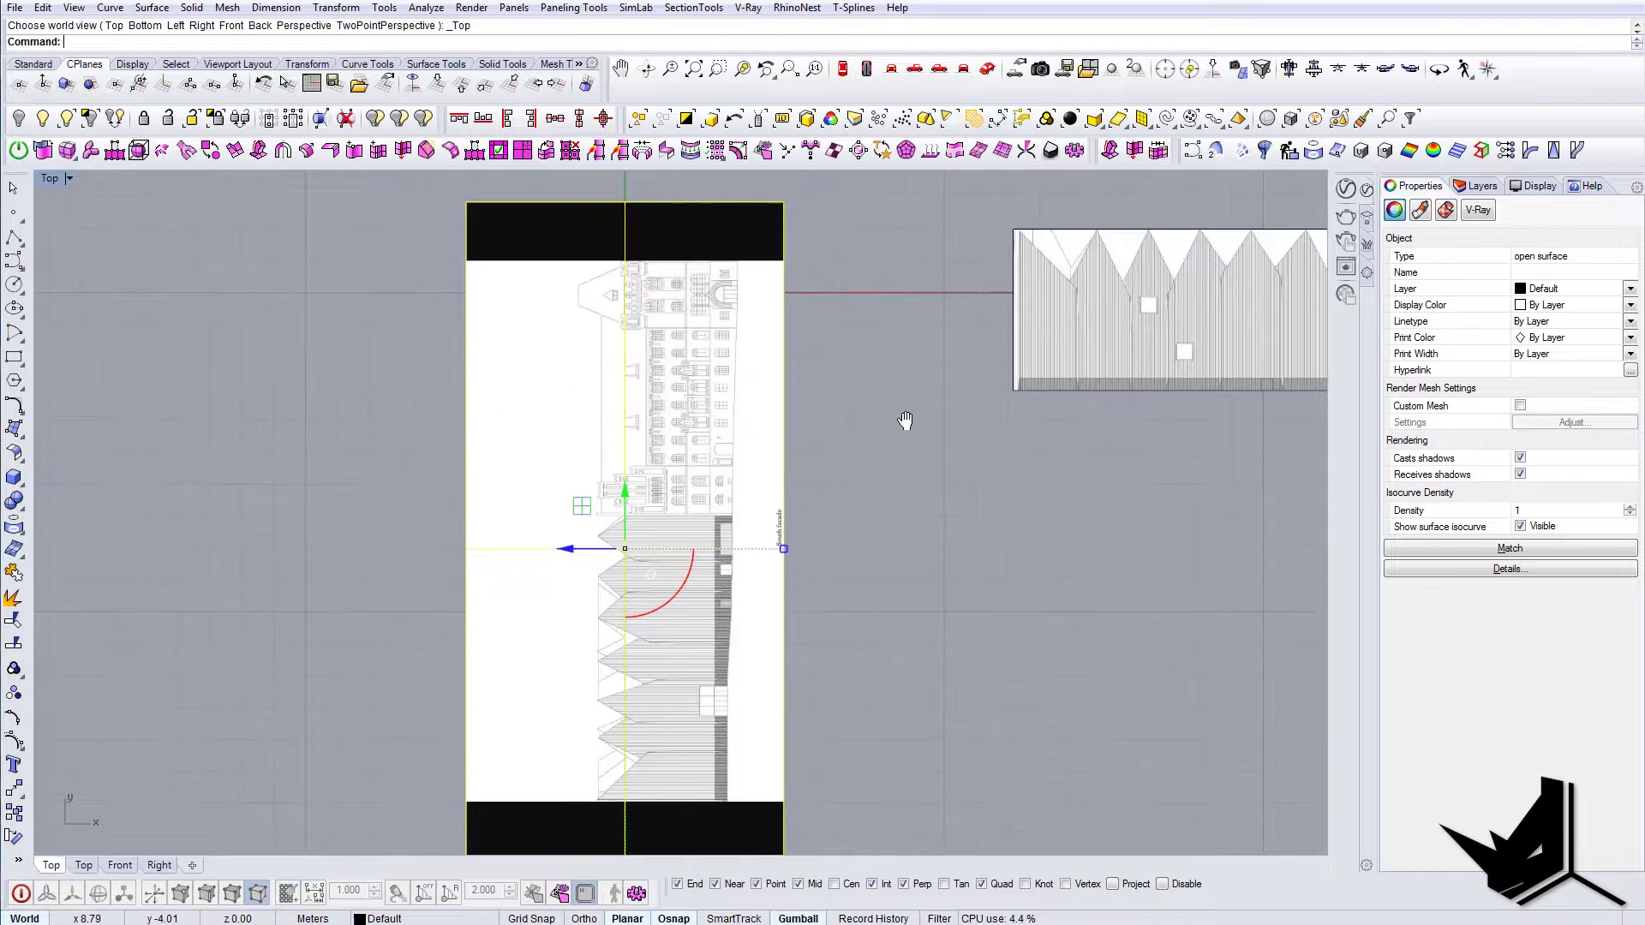
key(Escape)
right_drag(650, 644, 816, 464)
text(Rectangle)
key(Return)
key(Escape)
scroll(812, 348, up, 10)
scroll(790, 296, up, 4)
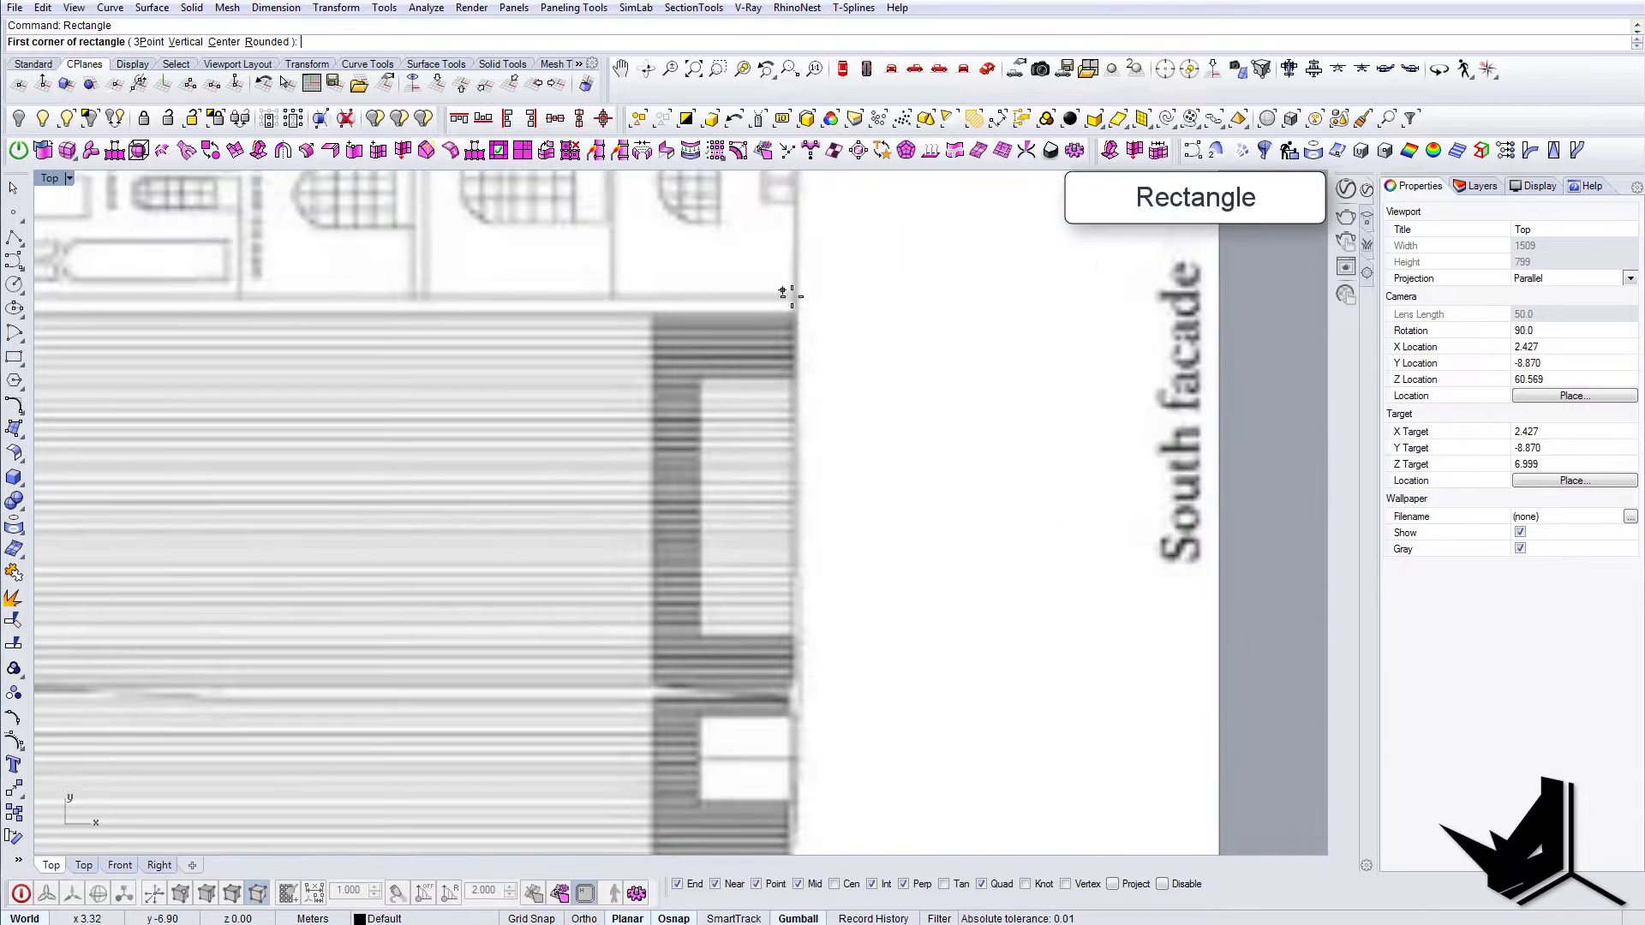
click(796, 318)
scroll(795, 313, down, 6)
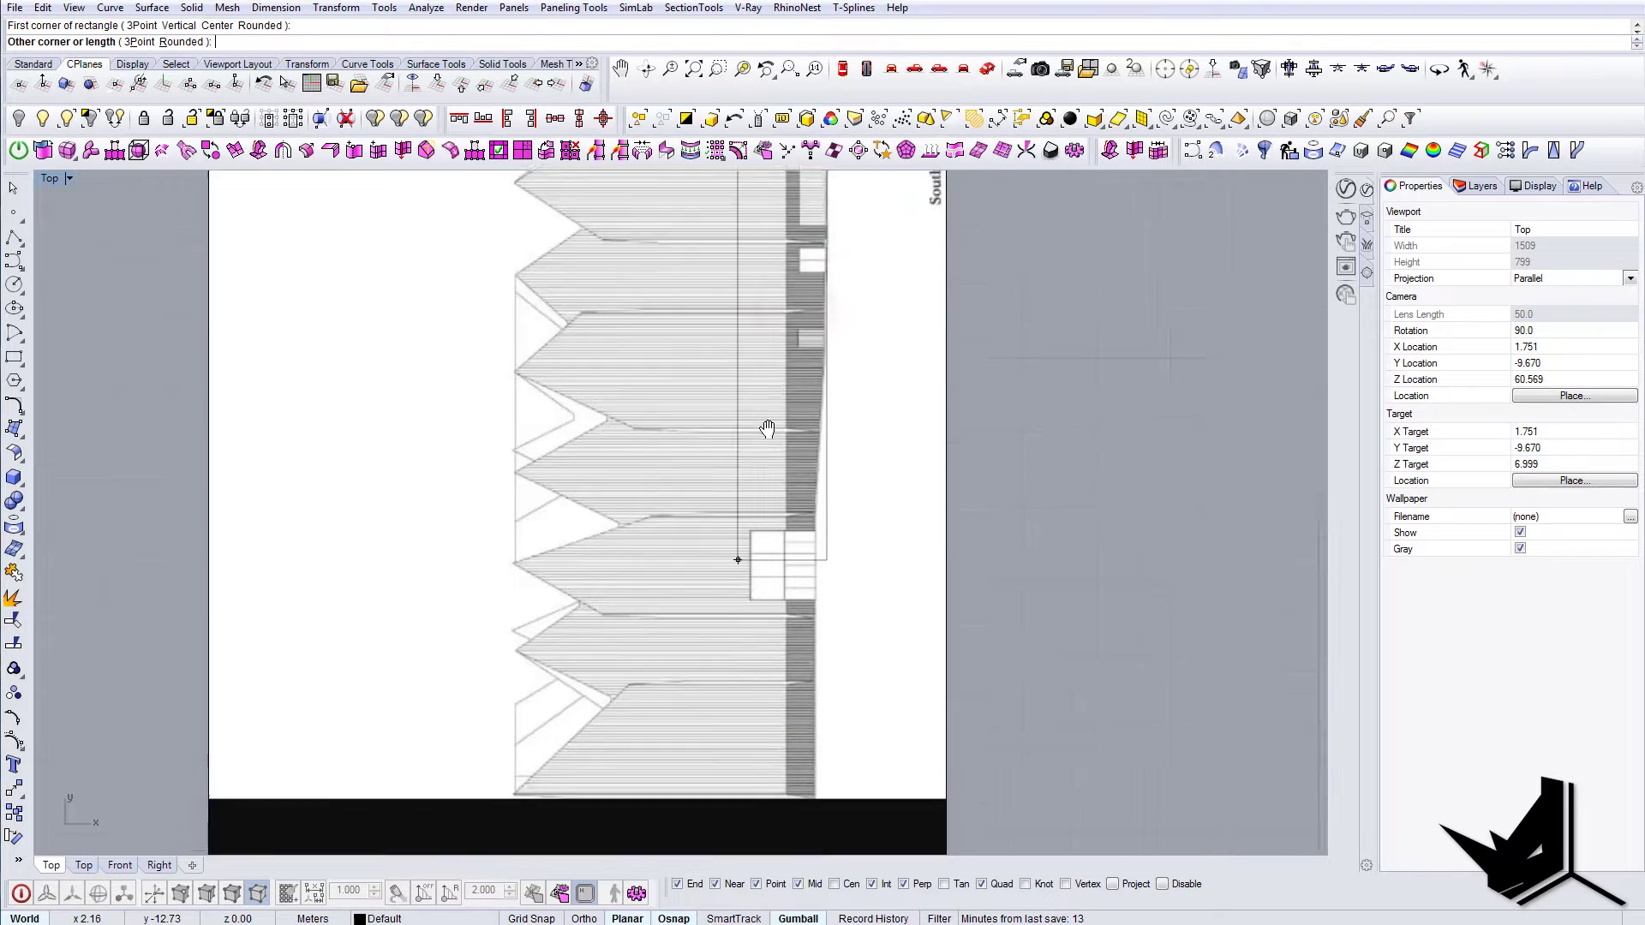
scroll(600, 540, up, 5)
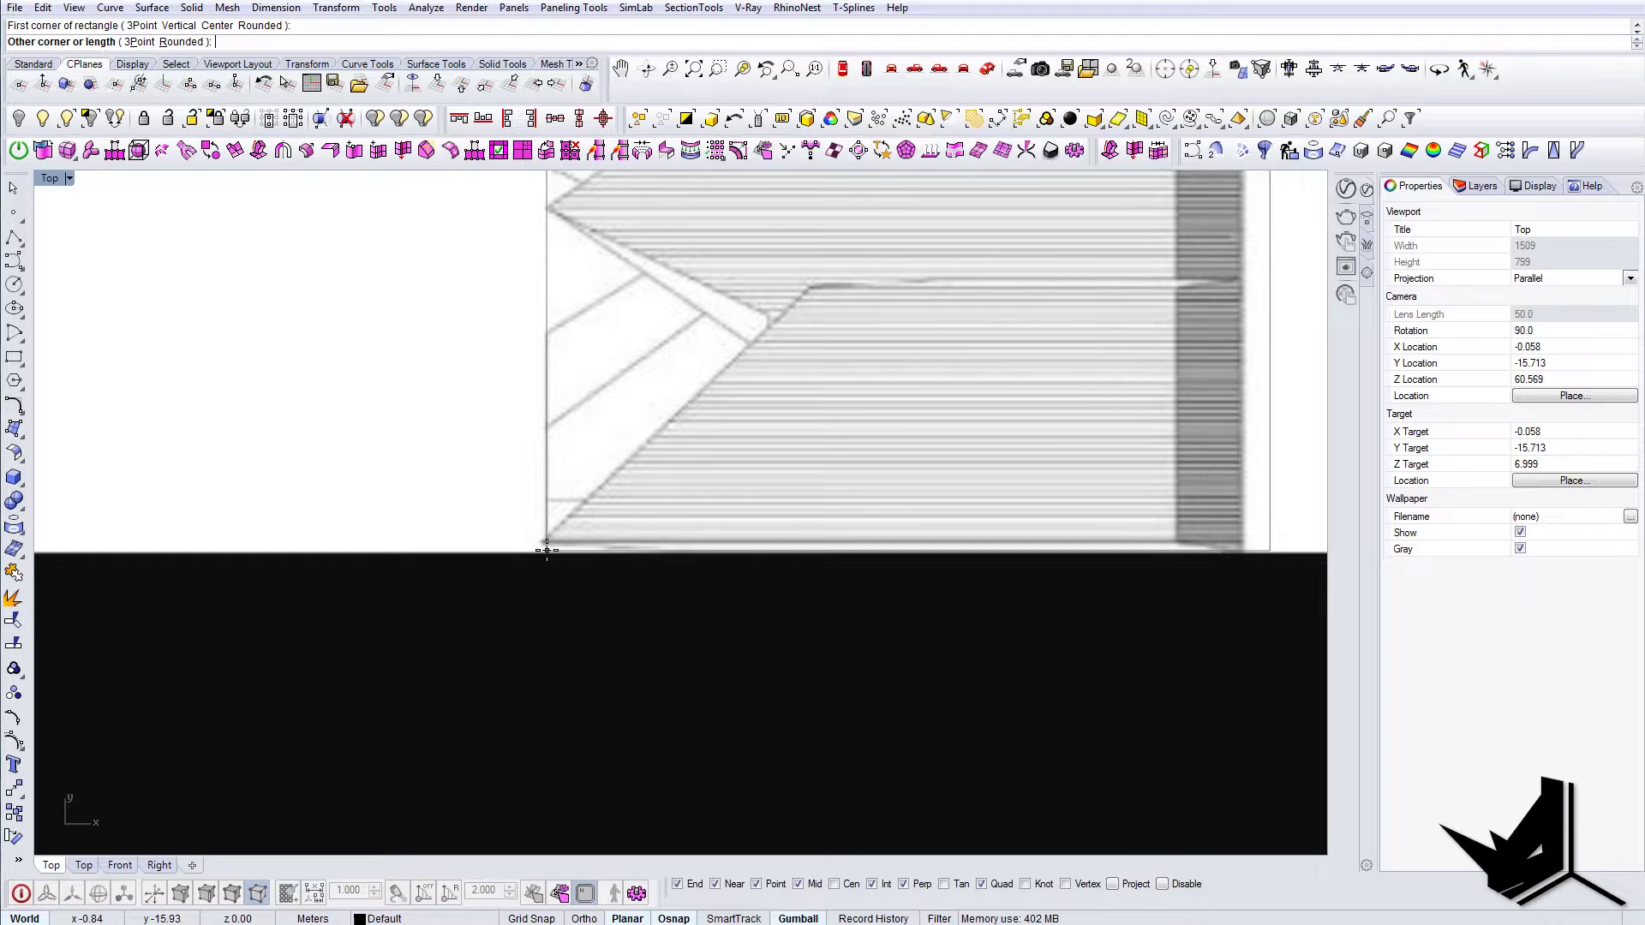
click(544, 554)
scroll(544, 558, down, 5)
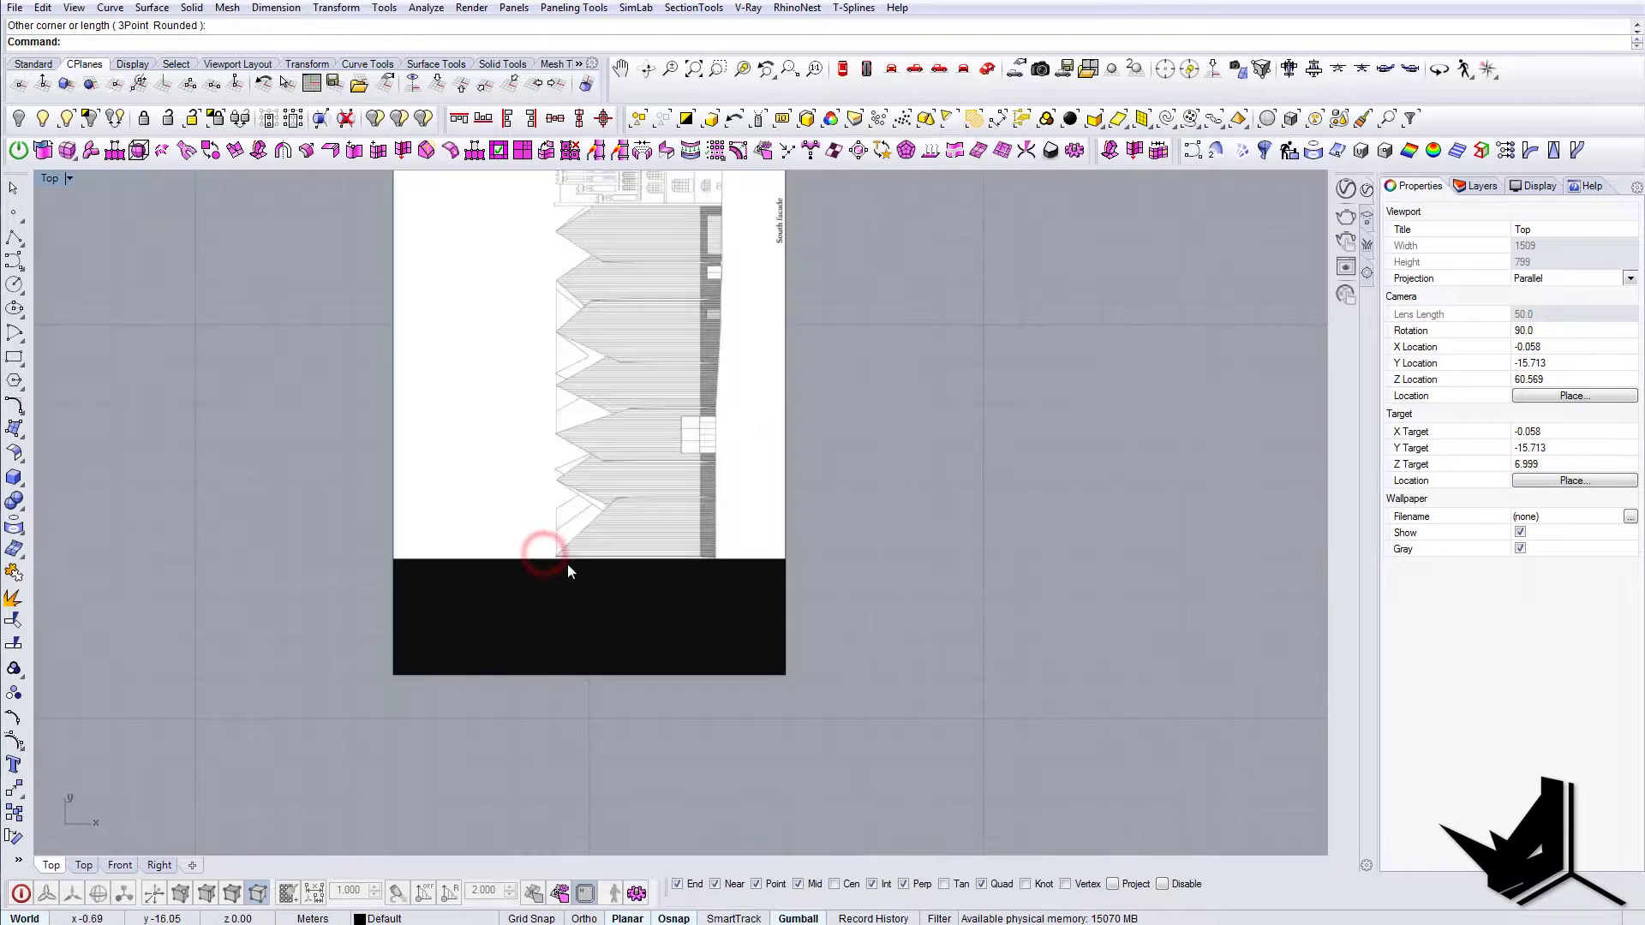
- Trim away the part of the south facade picture outside the rectangle, using the rectangle as the cutting object
scroll(583, 480, down, 3)
scroll(604, 412, up, 2)
text(t)
key(Return)
click(559, 405)
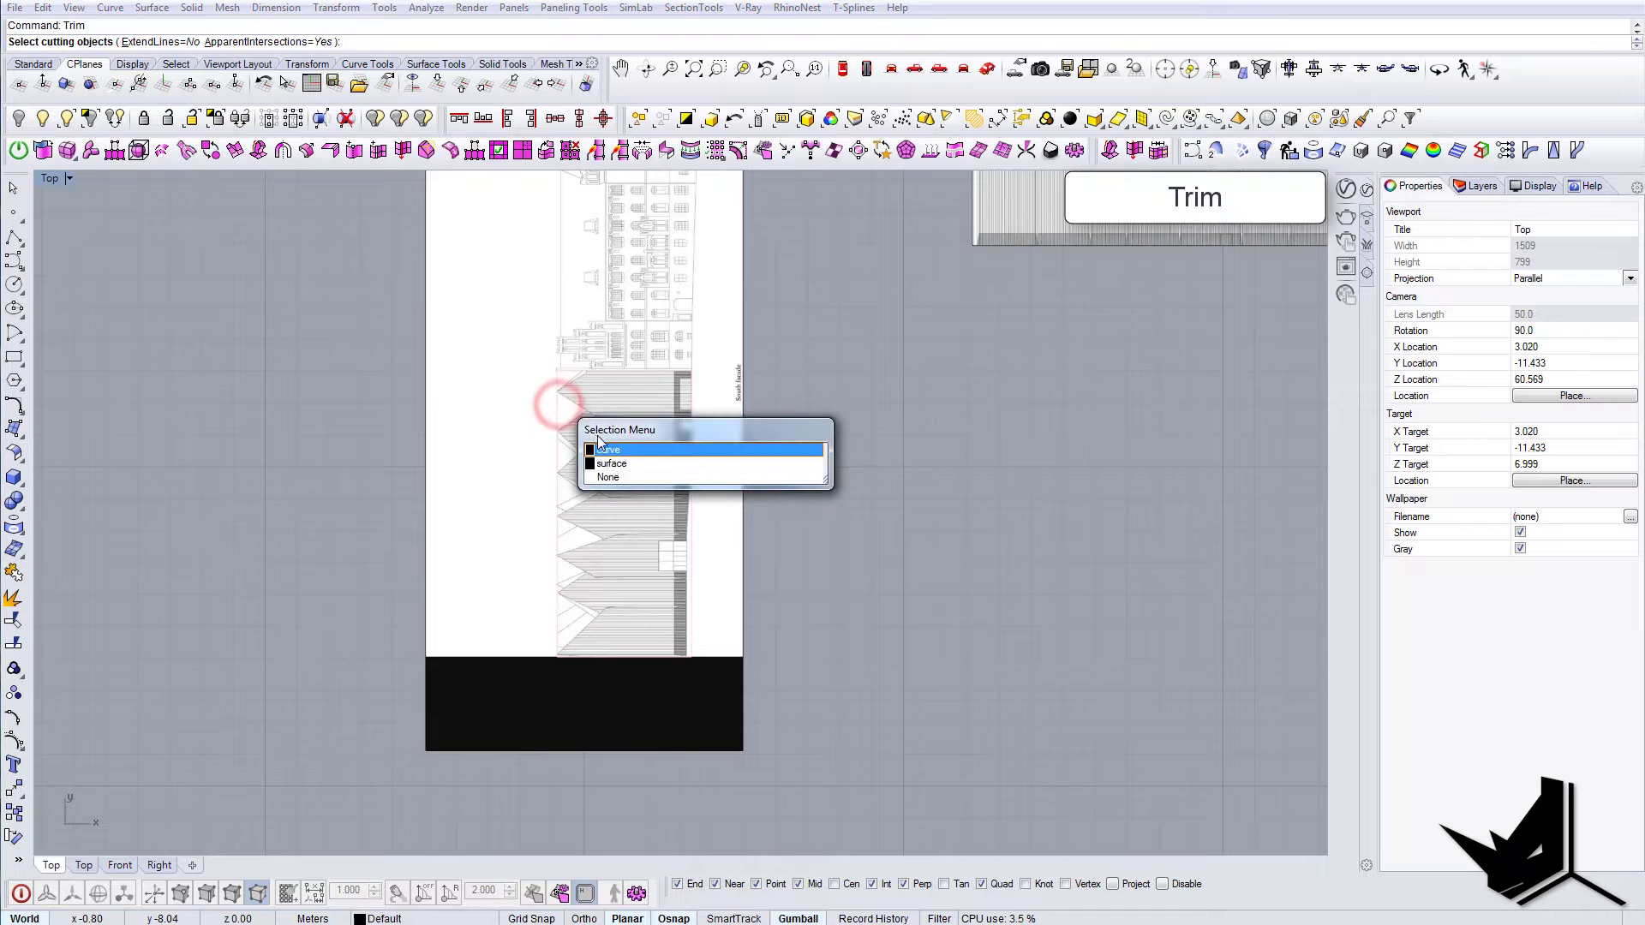
click(606, 446)
right_click(762, 277)
click(695, 287)
right_click(692, 288)
- Delete the rectangle curve around the trimmed south facade picture
scroll(731, 459, down, 8)
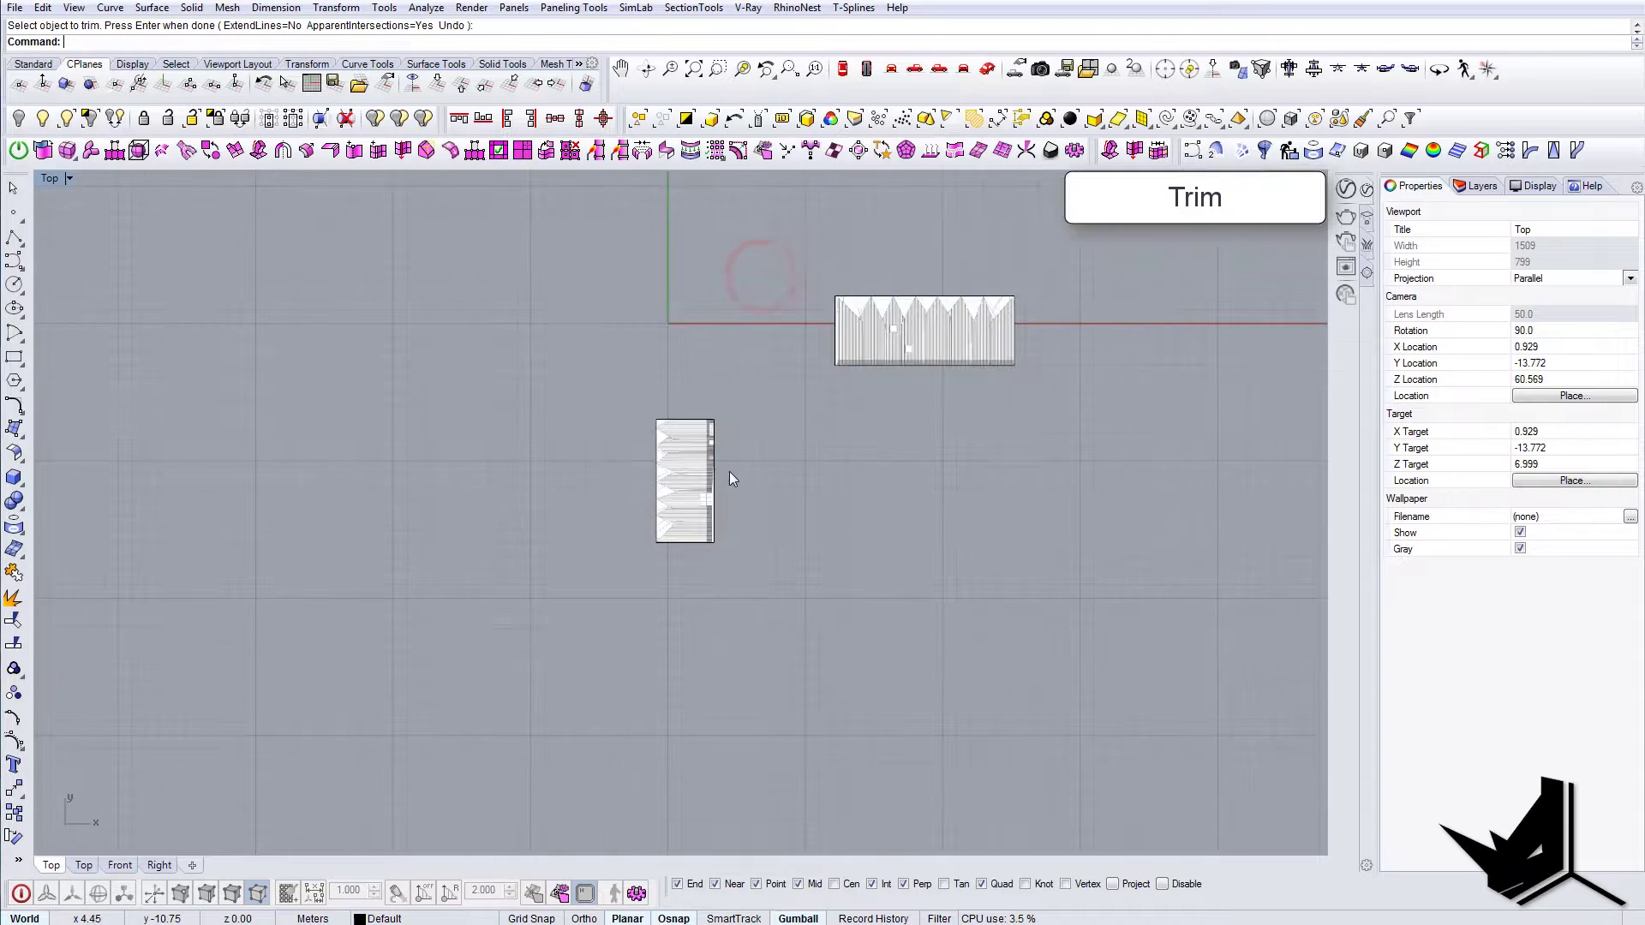
right_drag(751, 446, 636, 467)
click(604, 547)
click(639, 508)
click(673, 551)
key(Delete)
- Rotate the trimmed south facade picture by -90 degrees in the Top view so its base runs horizontally
click(627, 528)
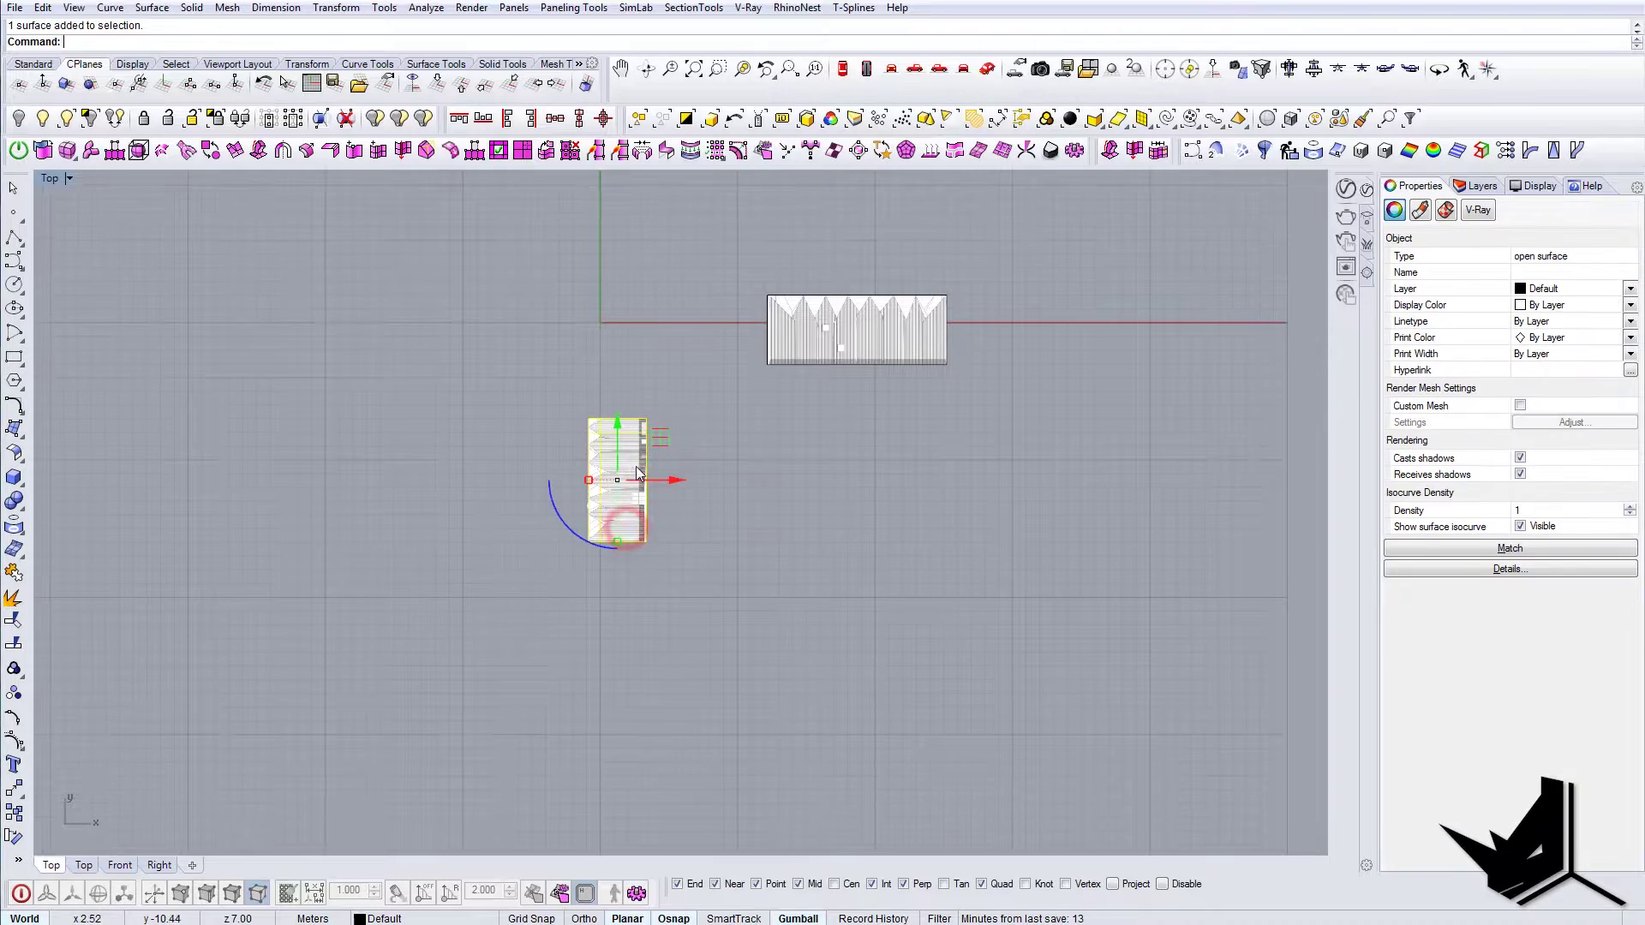
click(588, 544)
text(-90)
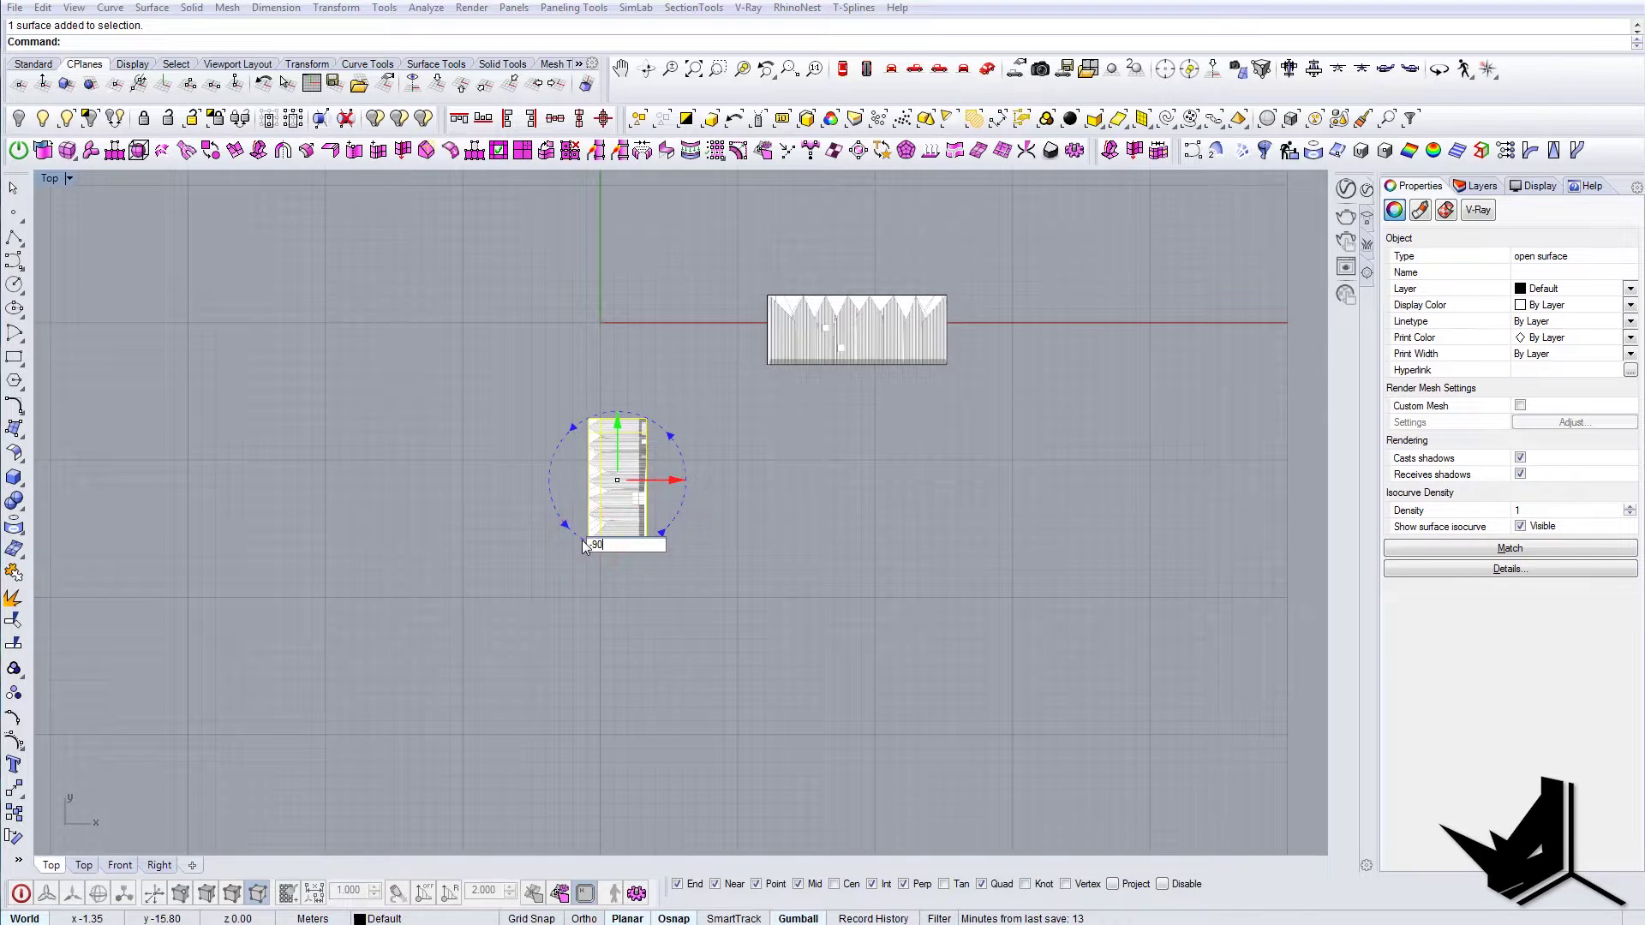
key(Return)
- Move the south facade picture by its base corner to the adjacent base corner of the west facade picture, placing them side by side
right_drag(715, 552, 691, 551)
text(m)
key(Return)
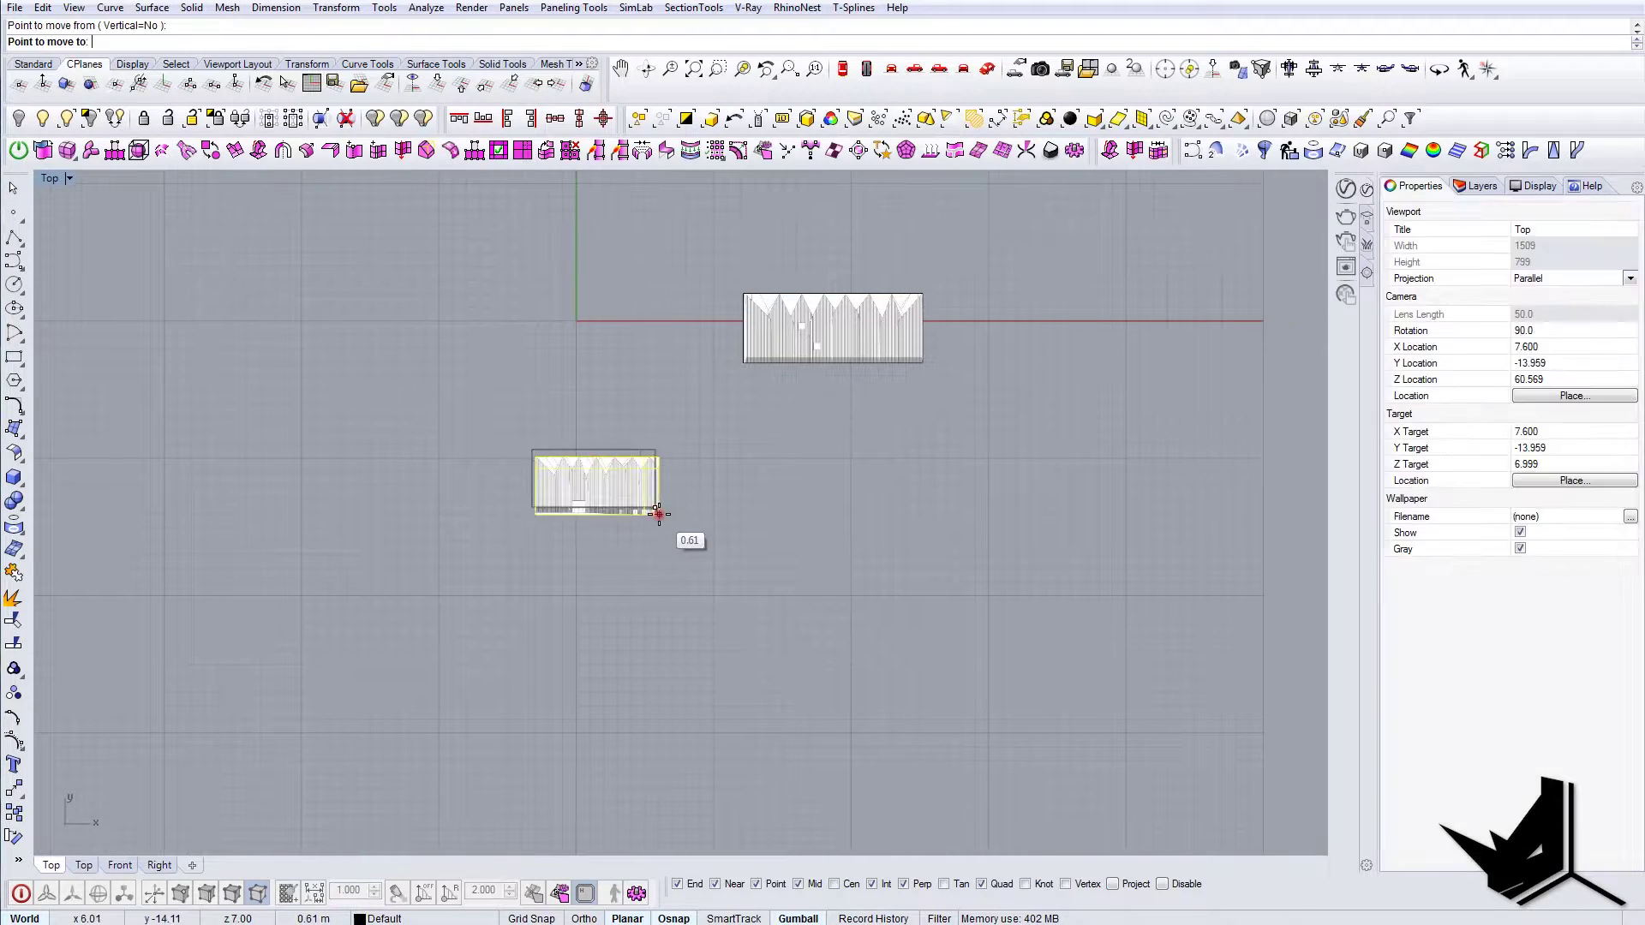
click(655, 507)
scroll(737, 347, up, 3)
click(749, 381)
click(750, 381)
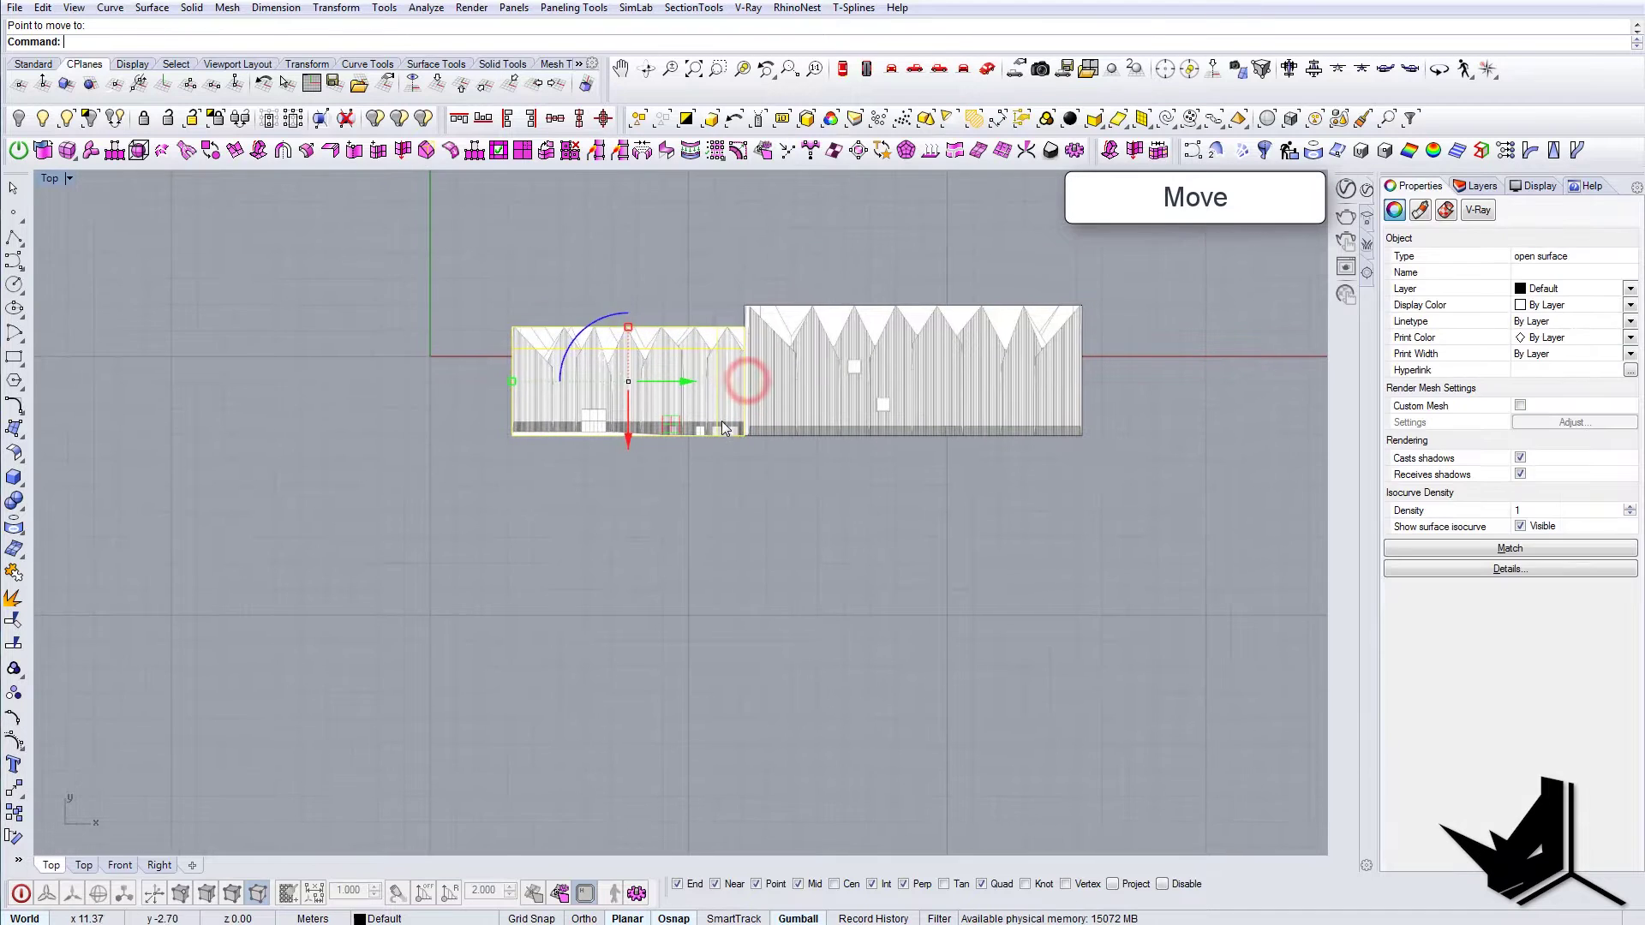
- Scale the south facade picture from the shared base corner until its height matches the west facade picture
scroll(737, 385, up, 5)
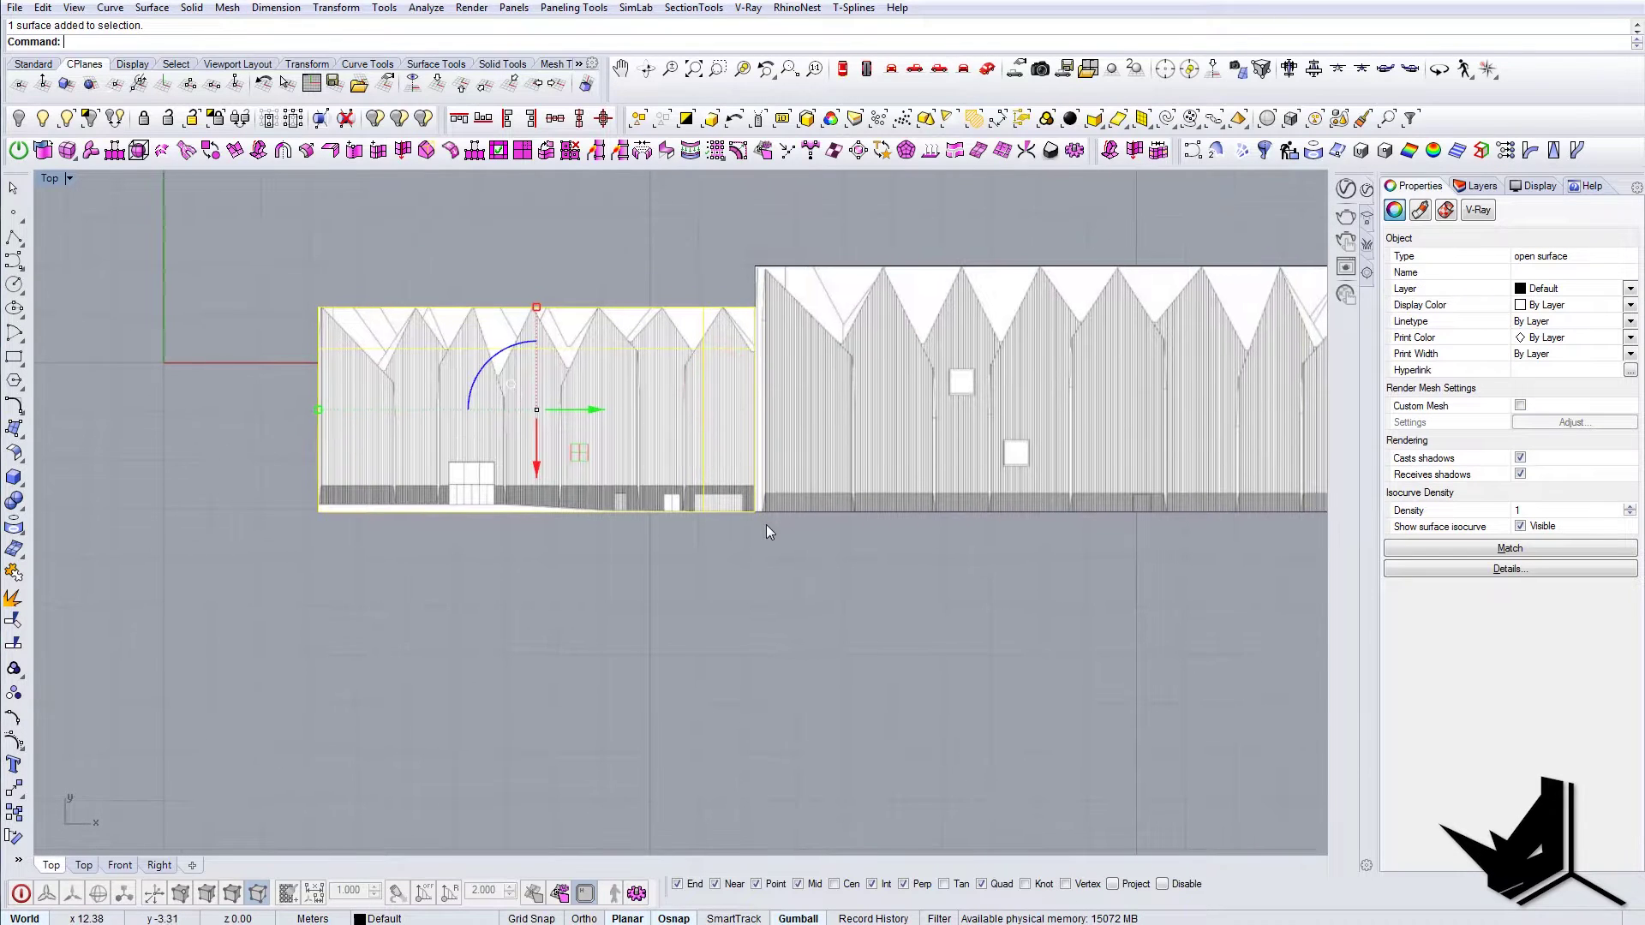
scroll(748, 514, down, 2)
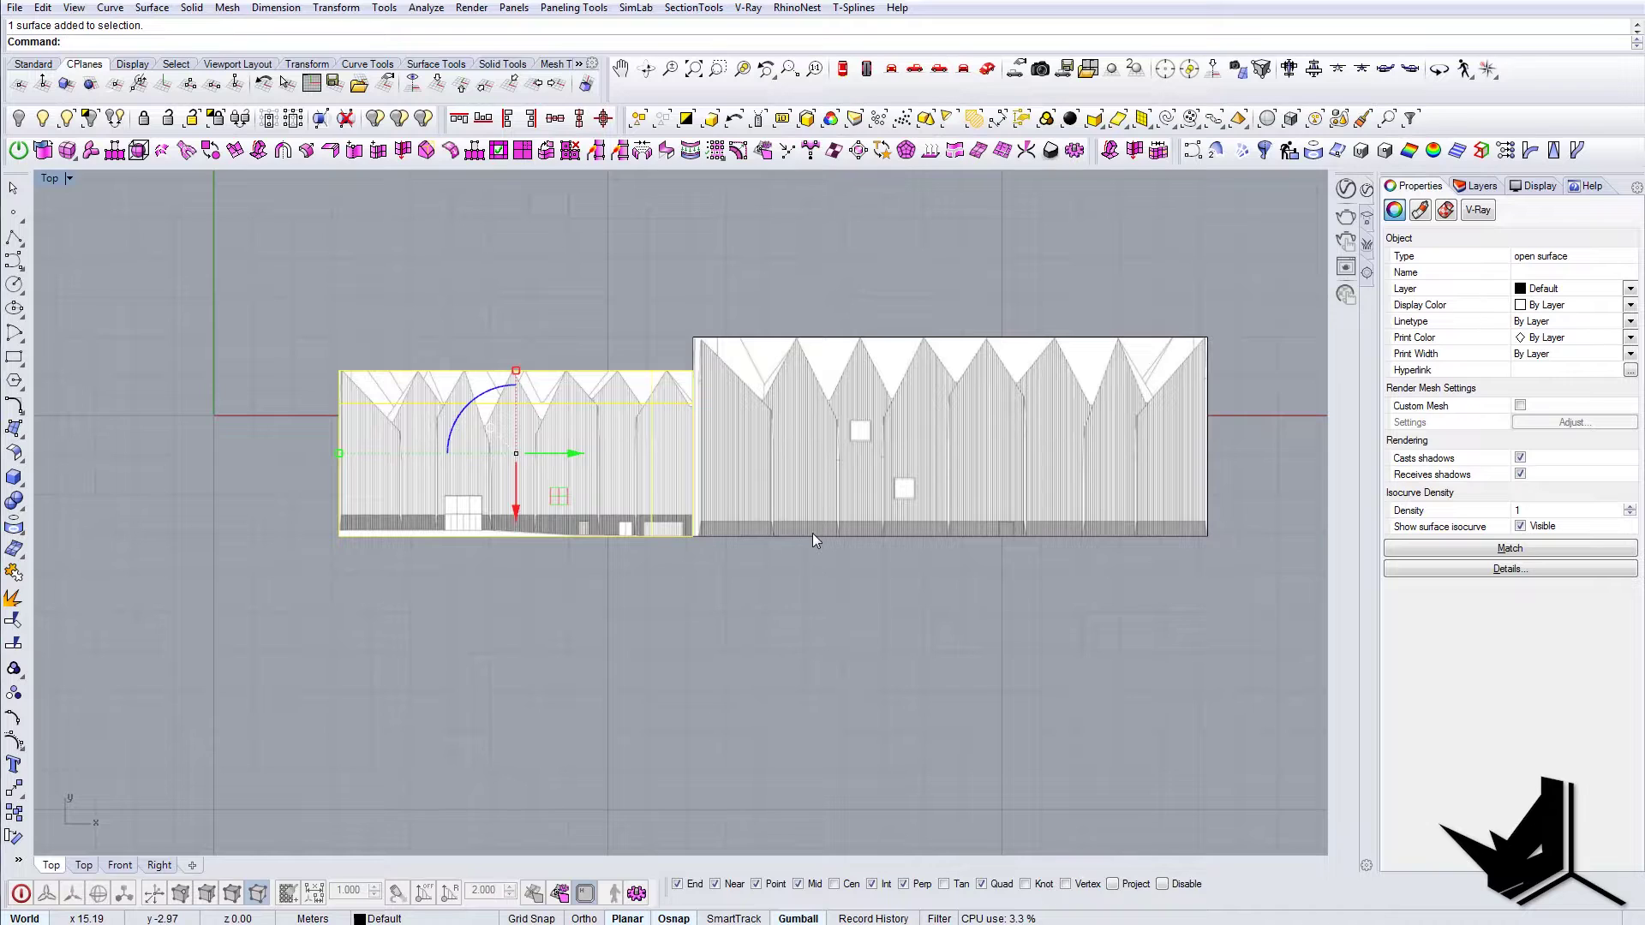
text(scale)
key(Return)
click(691, 537)
scroll(690, 538, up, 3)
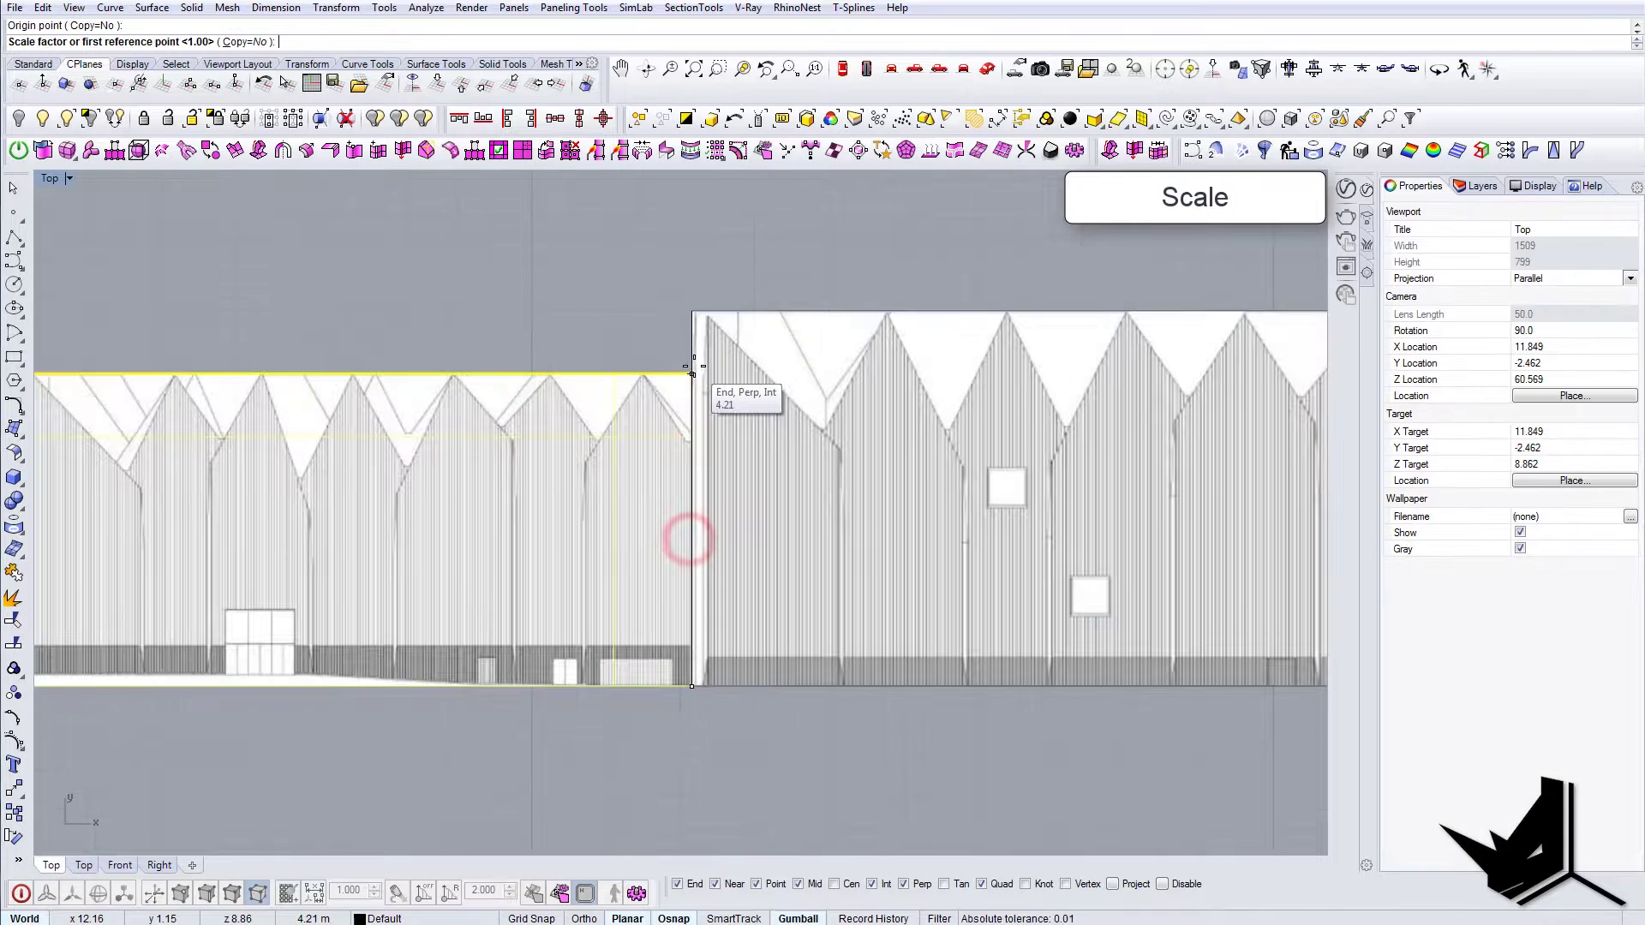
click(693, 374)
click(695, 315)
scroll(828, 437, down, 3)
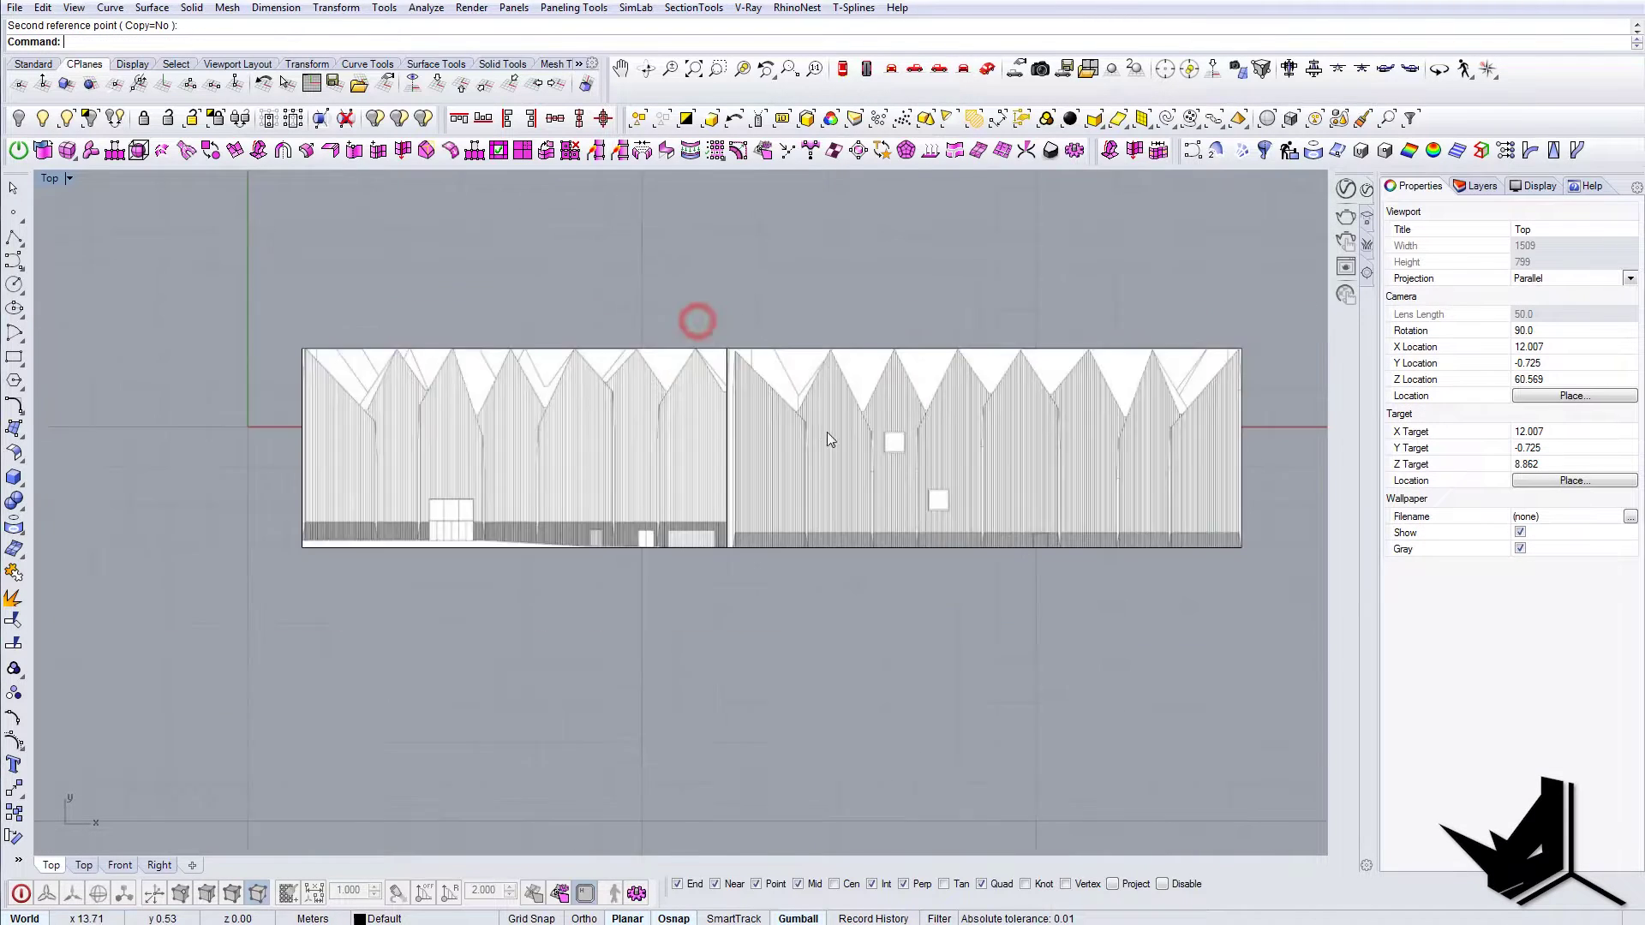
- Move the scaled south facade picture horizontally away from the west facade picture, leaving a gap between them
scroll(829, 438, down, 2)
right_drag(961, 493, 892, 482)
right_drag(580, 444, 798, 410)
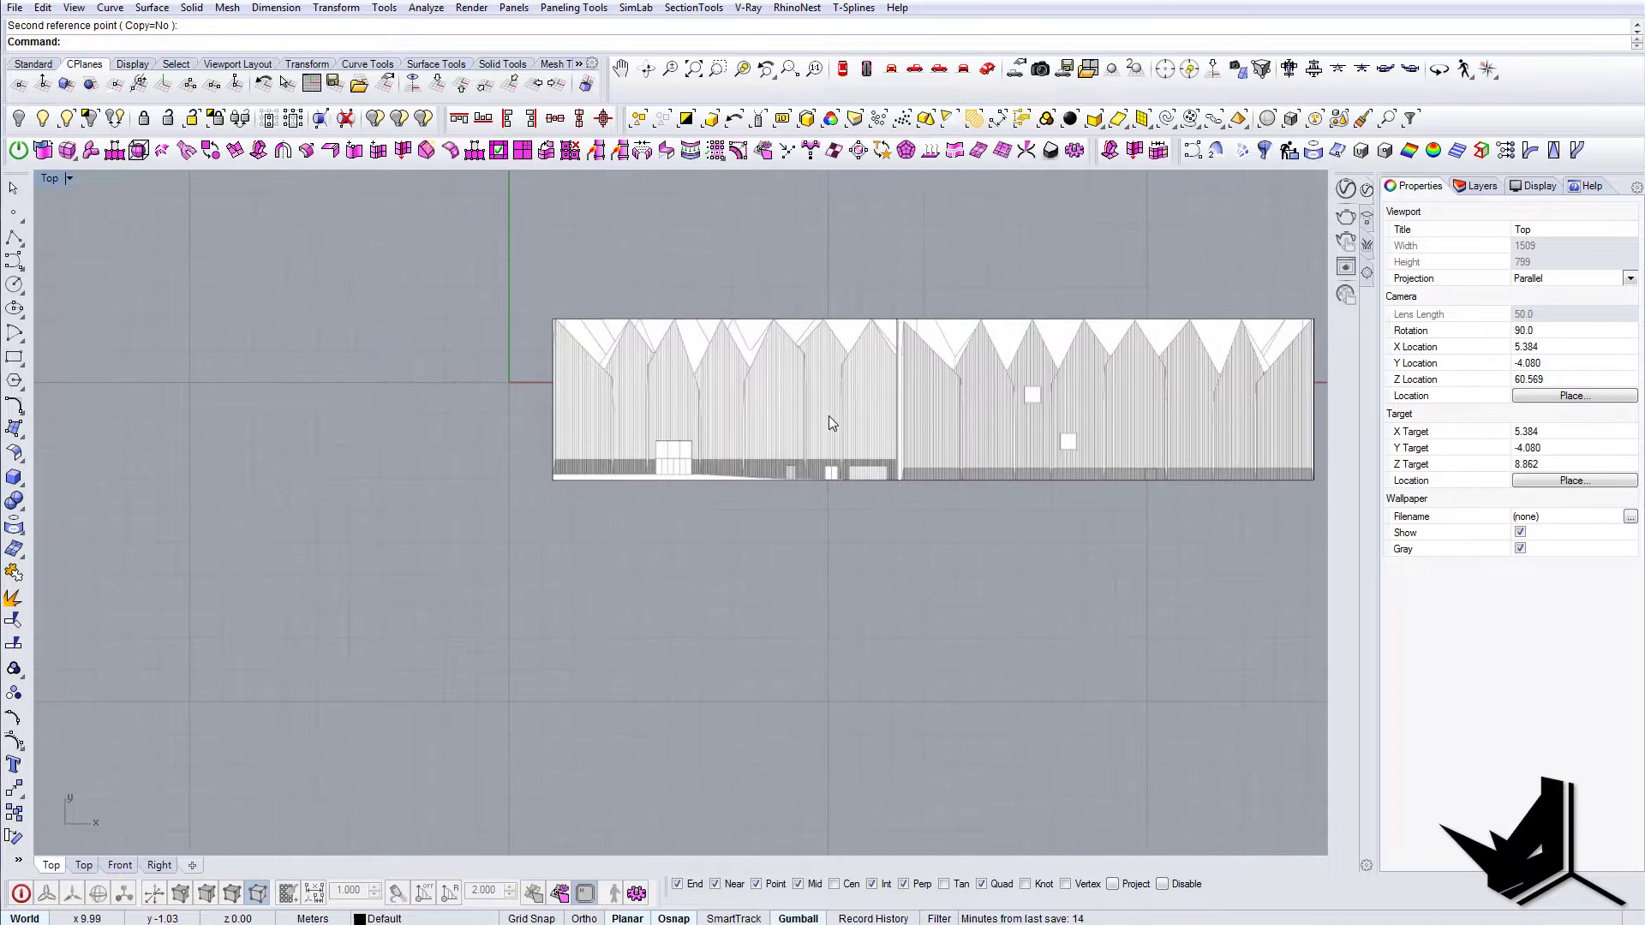
click(691, 397)
scroll(770, 404, down, 3)
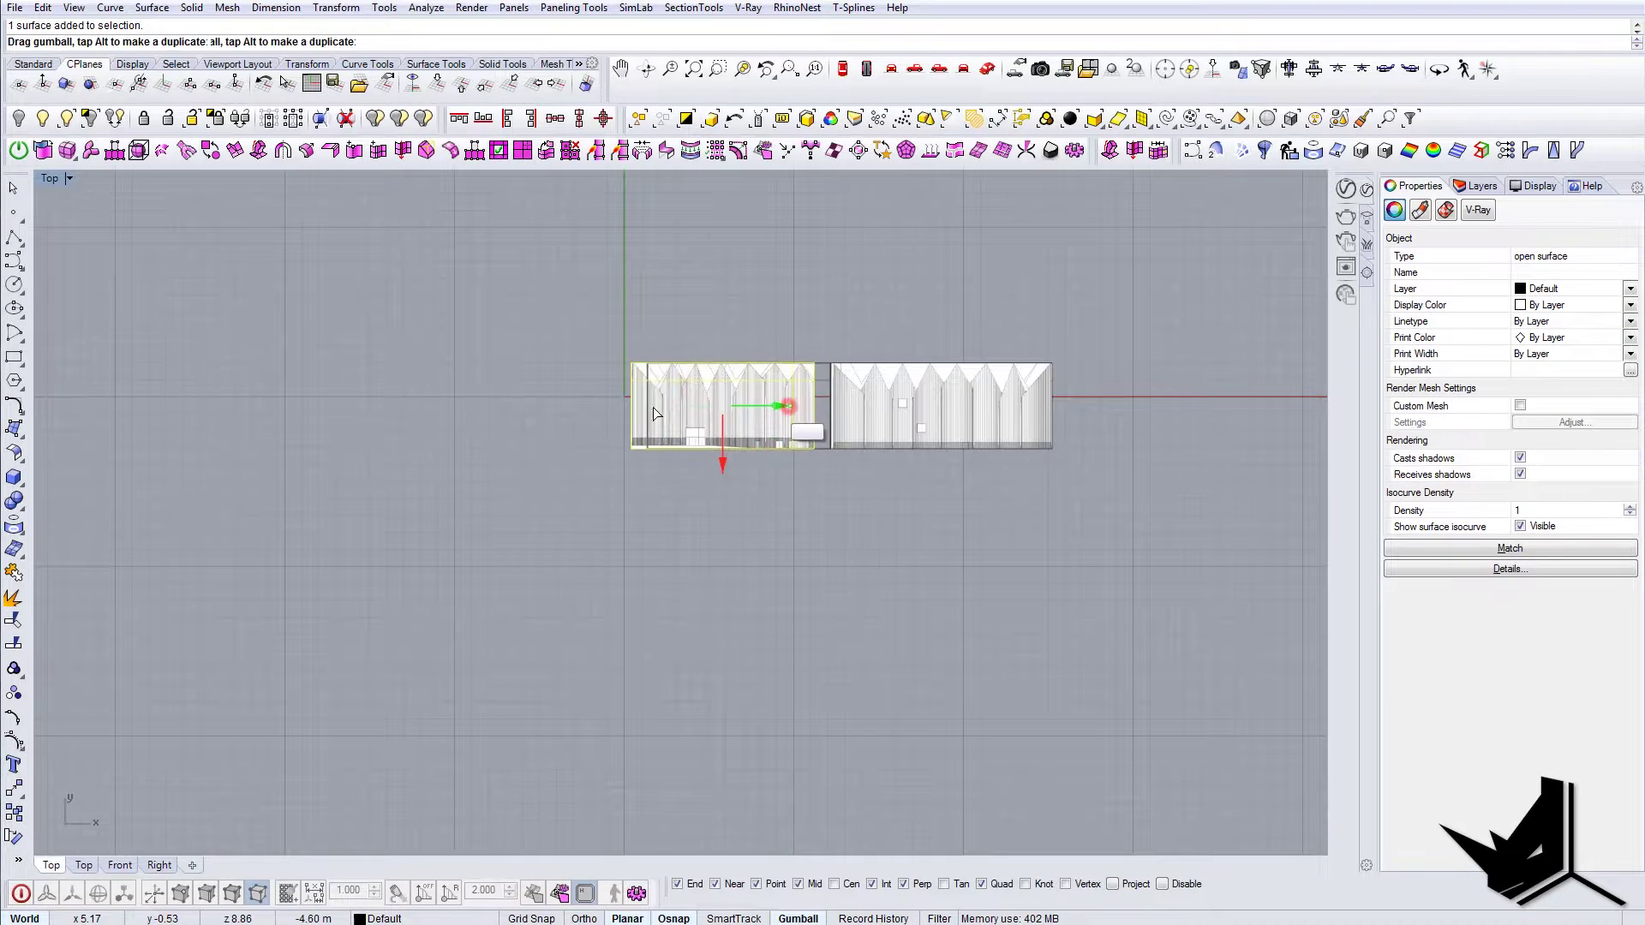
drag(654, 414, 664, 406)
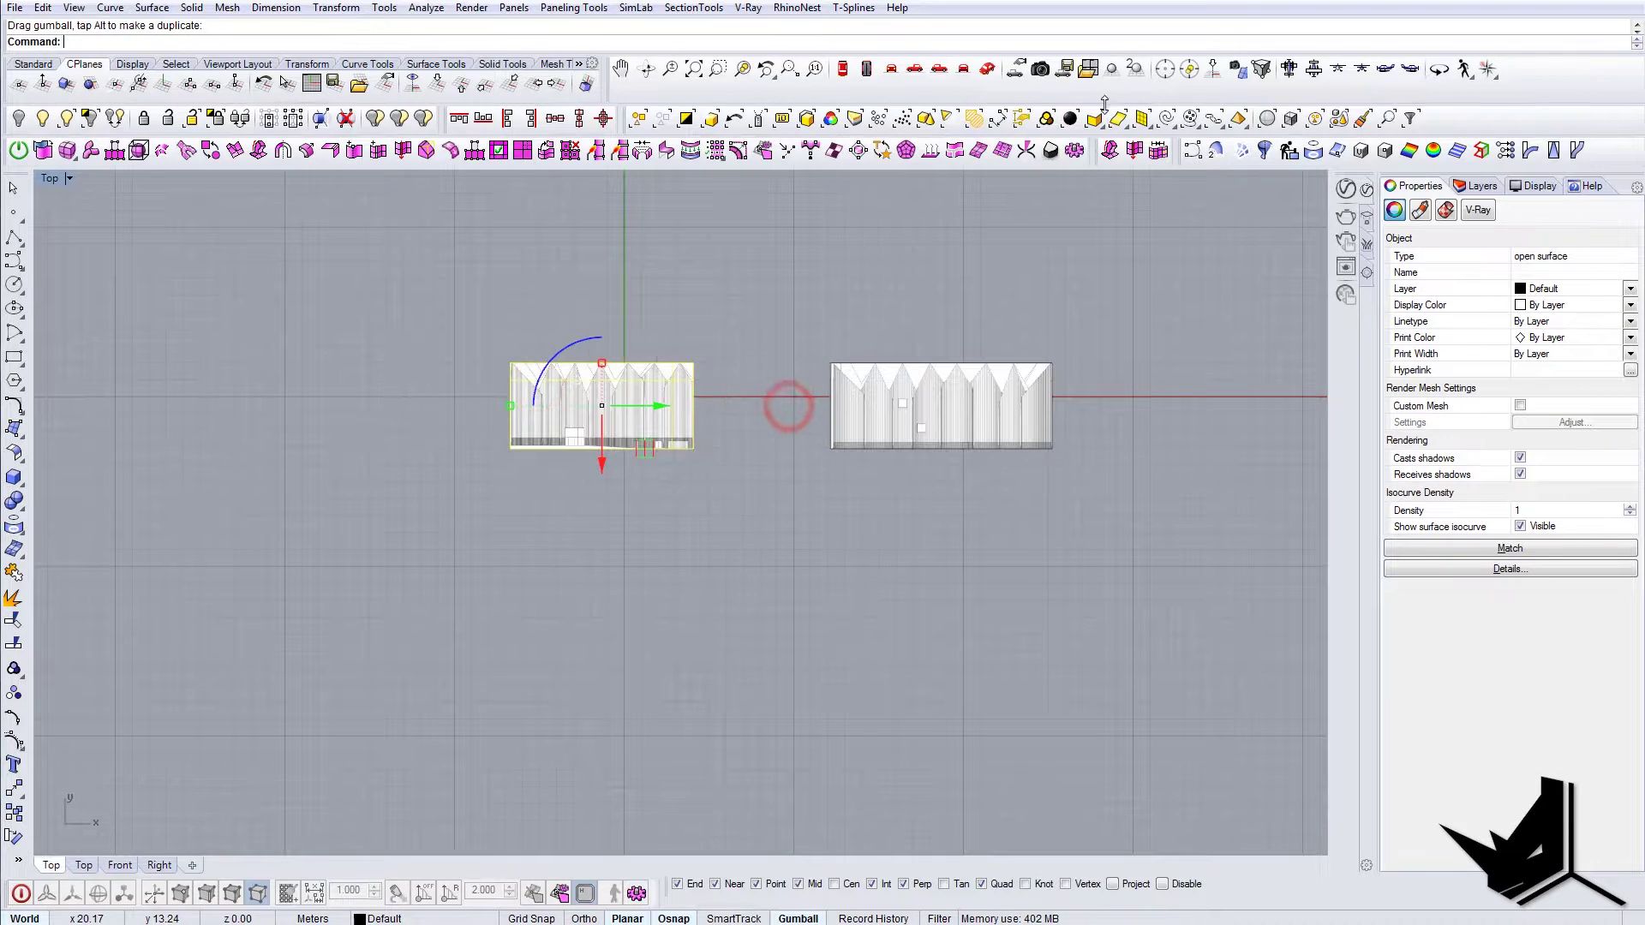
- In the Perspective view, rotate the south facade picture 90 degrees about its long horizontal direction so it stands upright
click(986, 72)
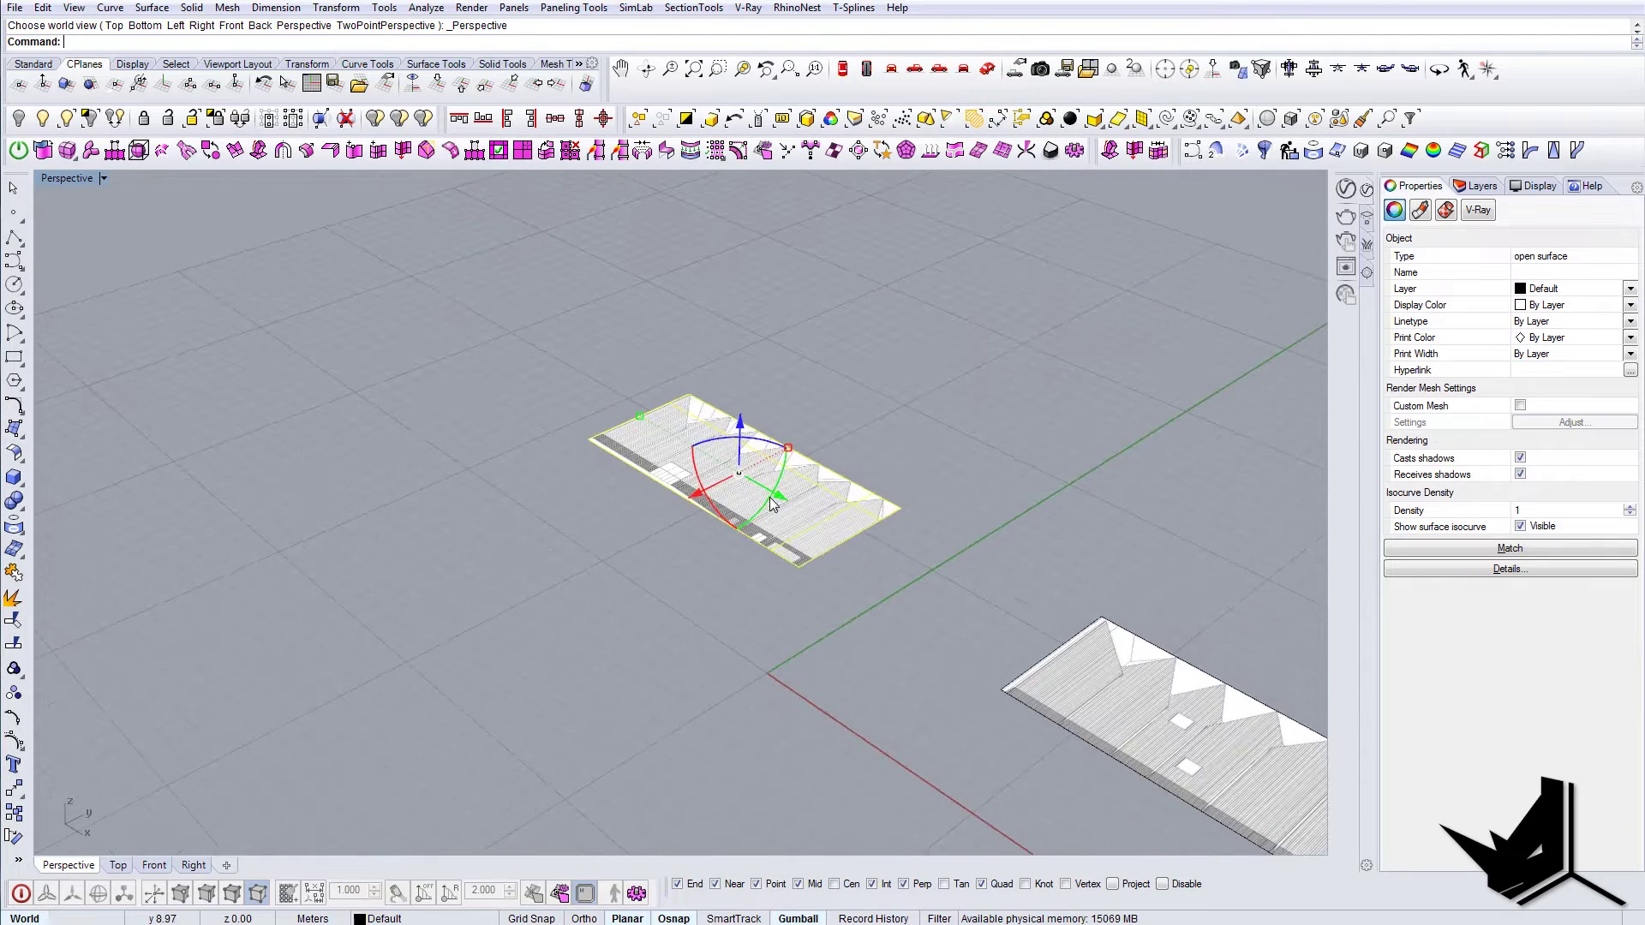
click(828, 558)
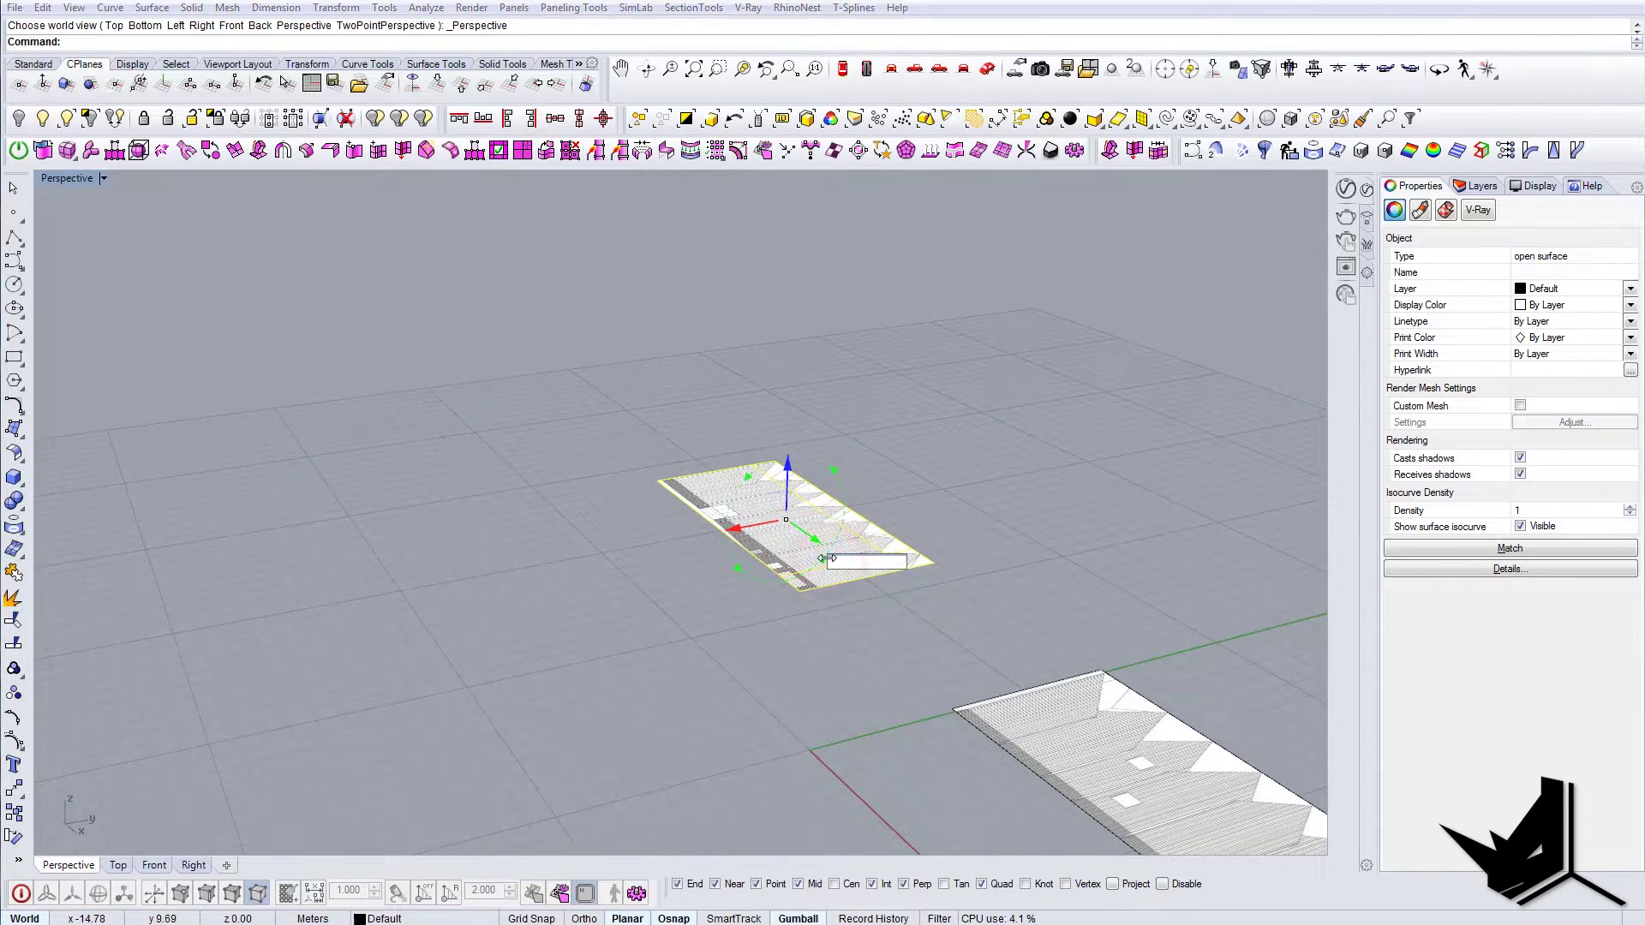
text(90)
key(Return)
- Rotate the upright south facade picture 90 degrees about the vertical axis so it runs parallel to the Y axis, and deselect it
right_drag(721, 512, 711, 480)
click(695, 383)
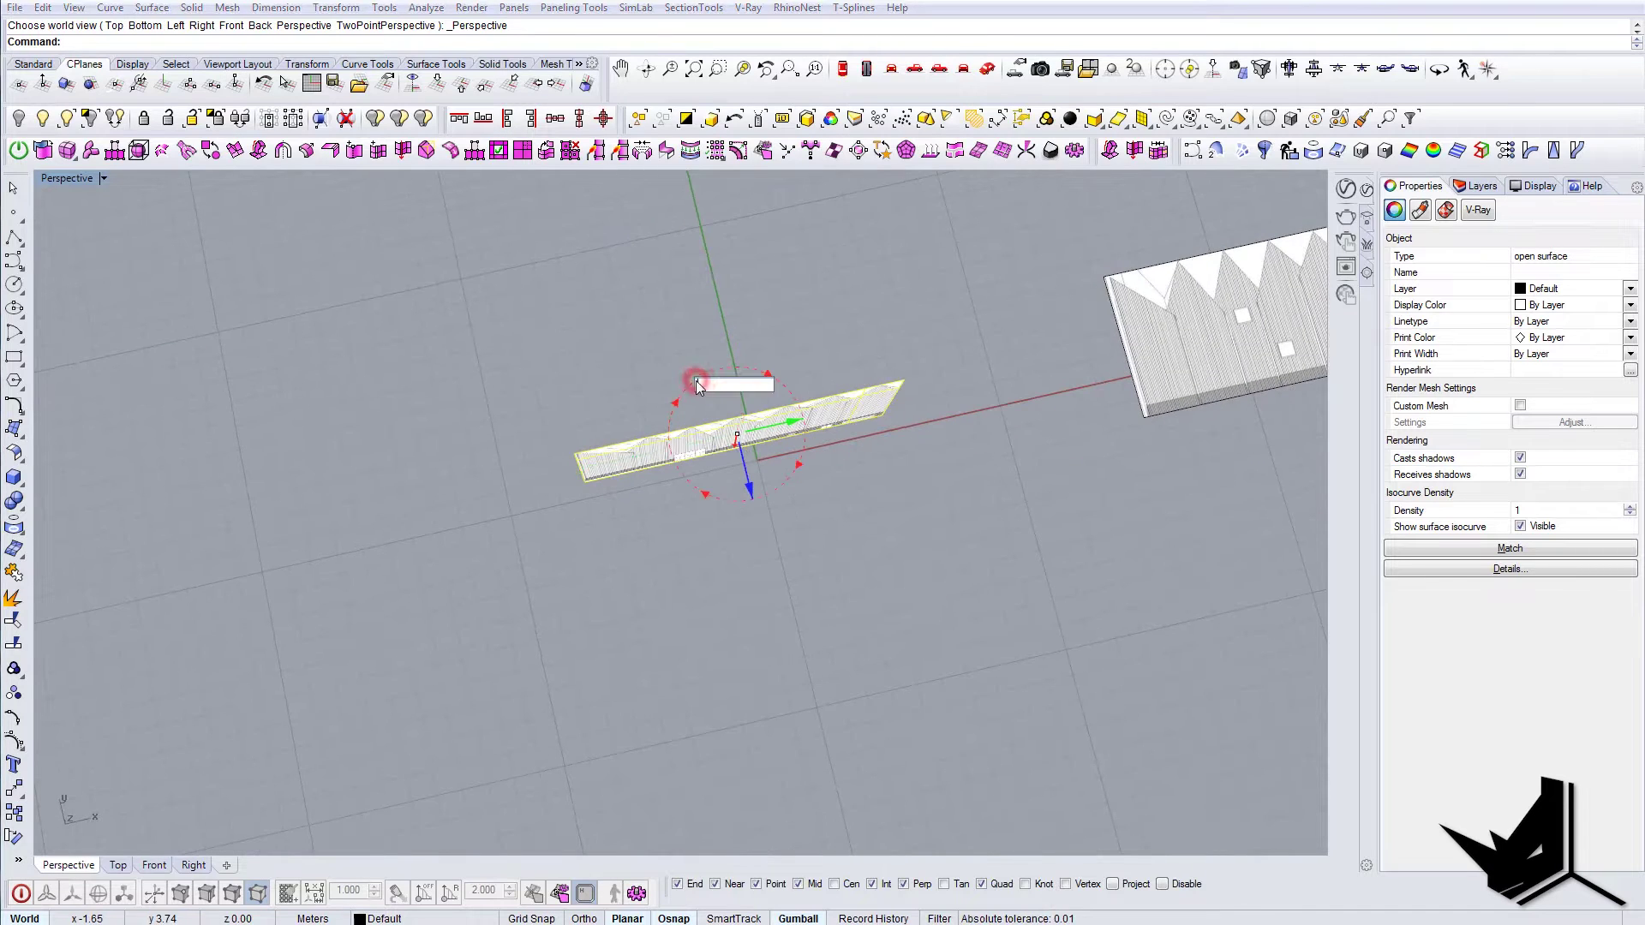
text(90)
key(Return)
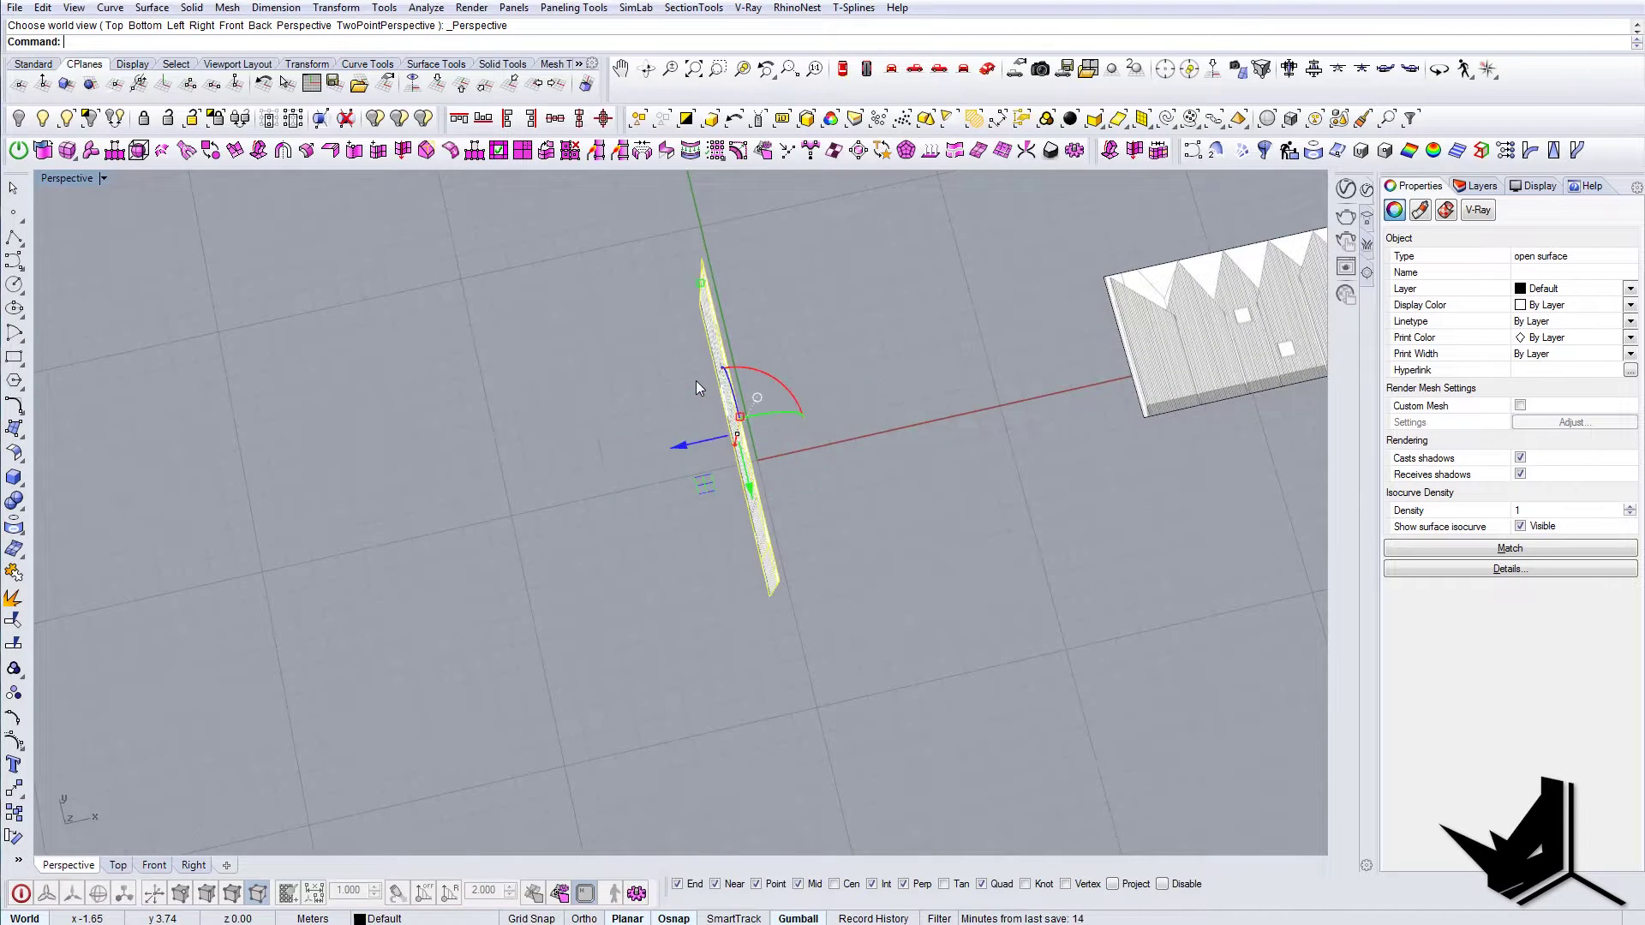
right_drag(900, 501, 902, 359)
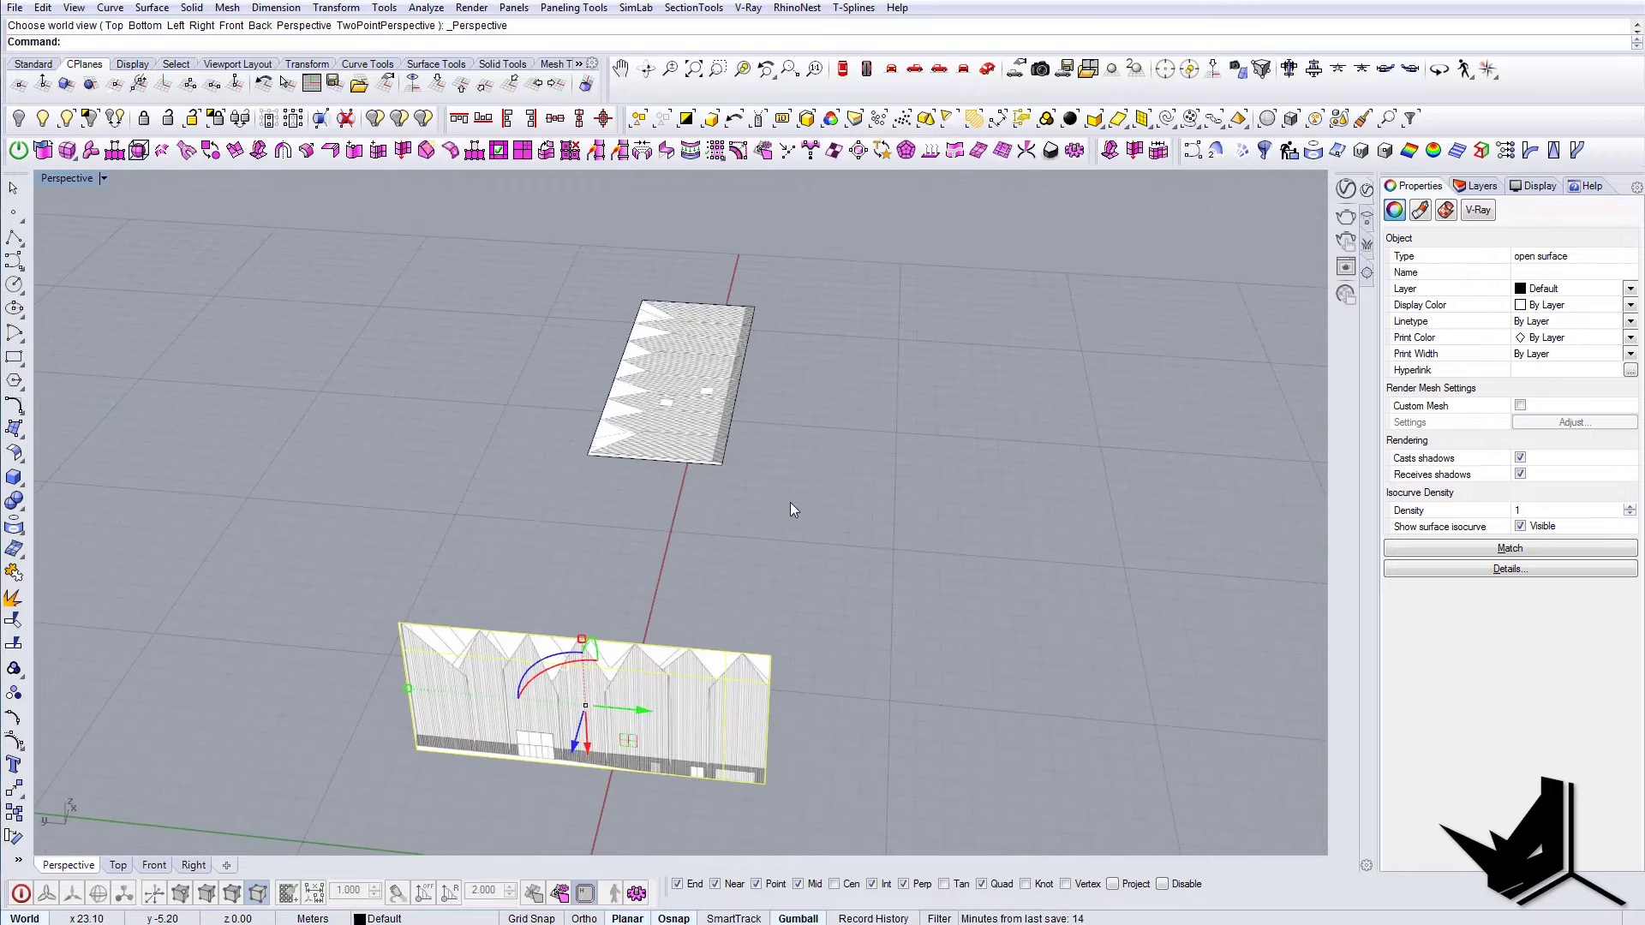
scroll(790, 505, down, 4)
right_drag(791, 505, 743, 512)
click(910, 737)
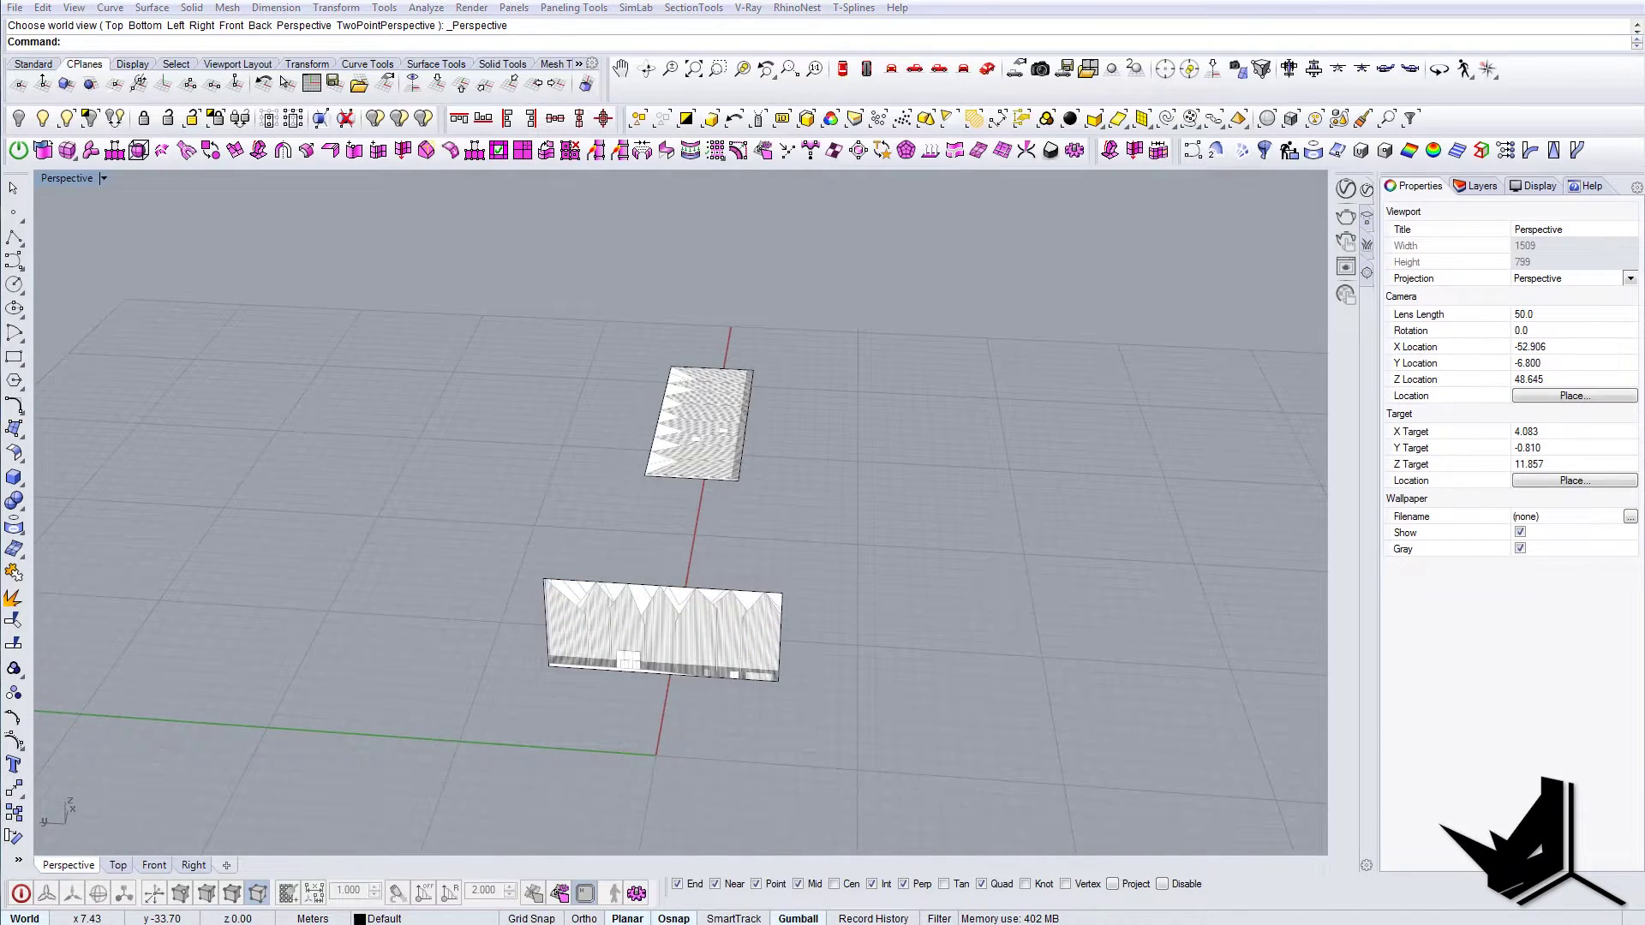
- Check the building photo in Windows Photo Viewer, and move the west facade picture by its base corner to the upright south facade's base corner
key(alt+Tab)
drag(1468, 180, 1206, 74)
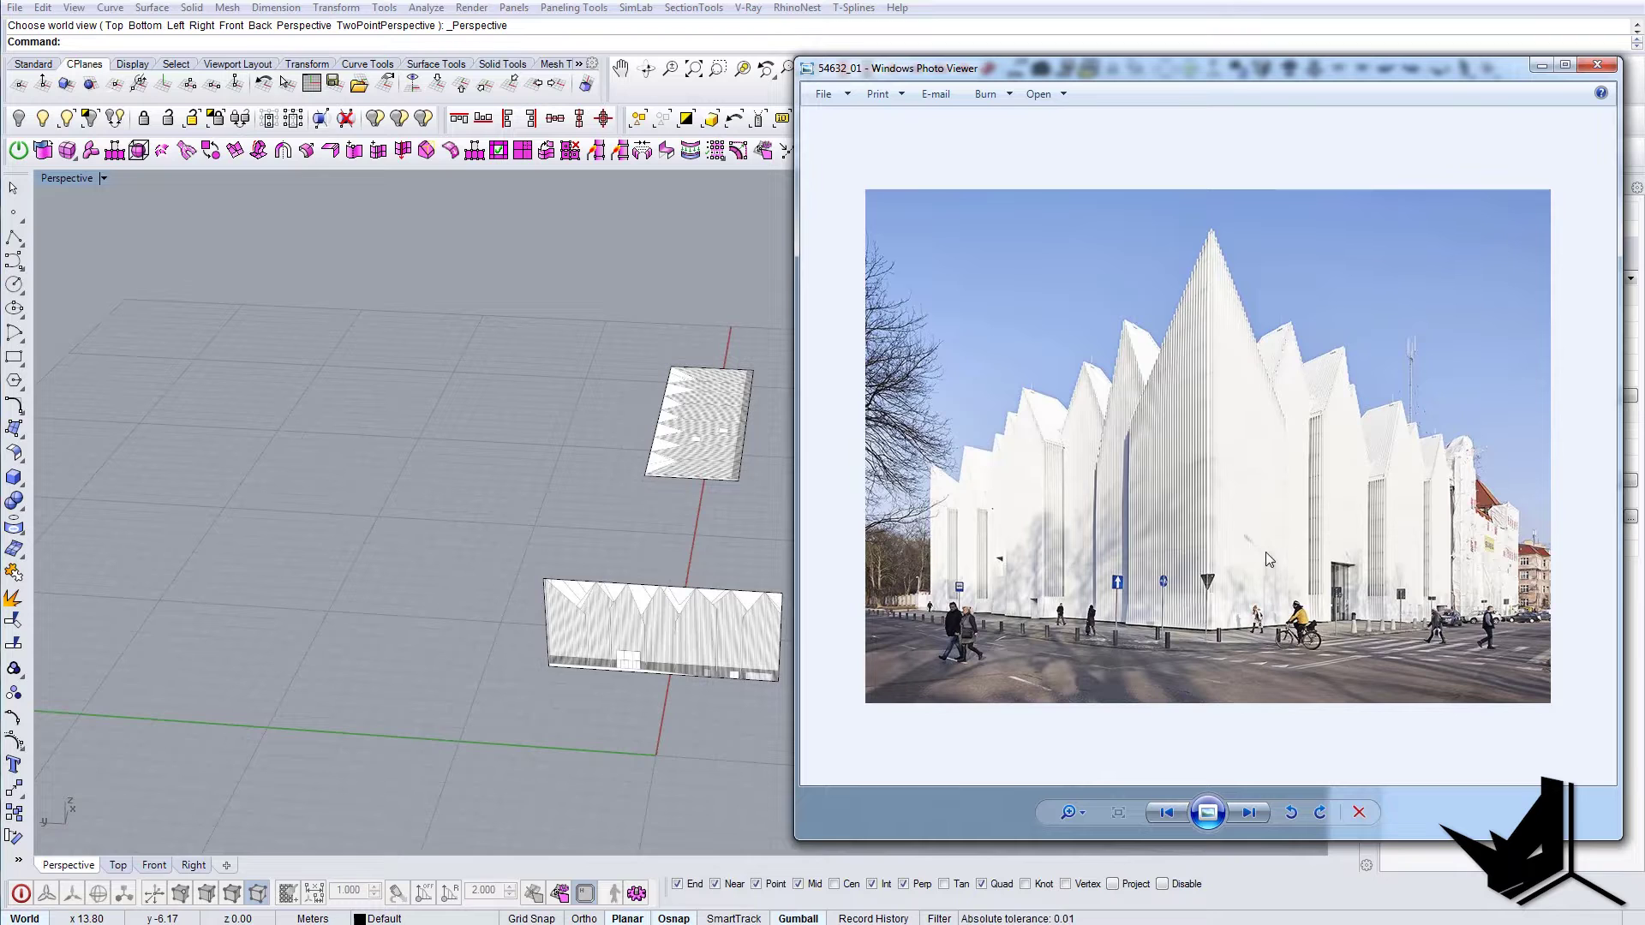
click(712, 430)
shift+right_drag(711, 429, 698, 429)
text(m)
key(Return)
click(742, 371)
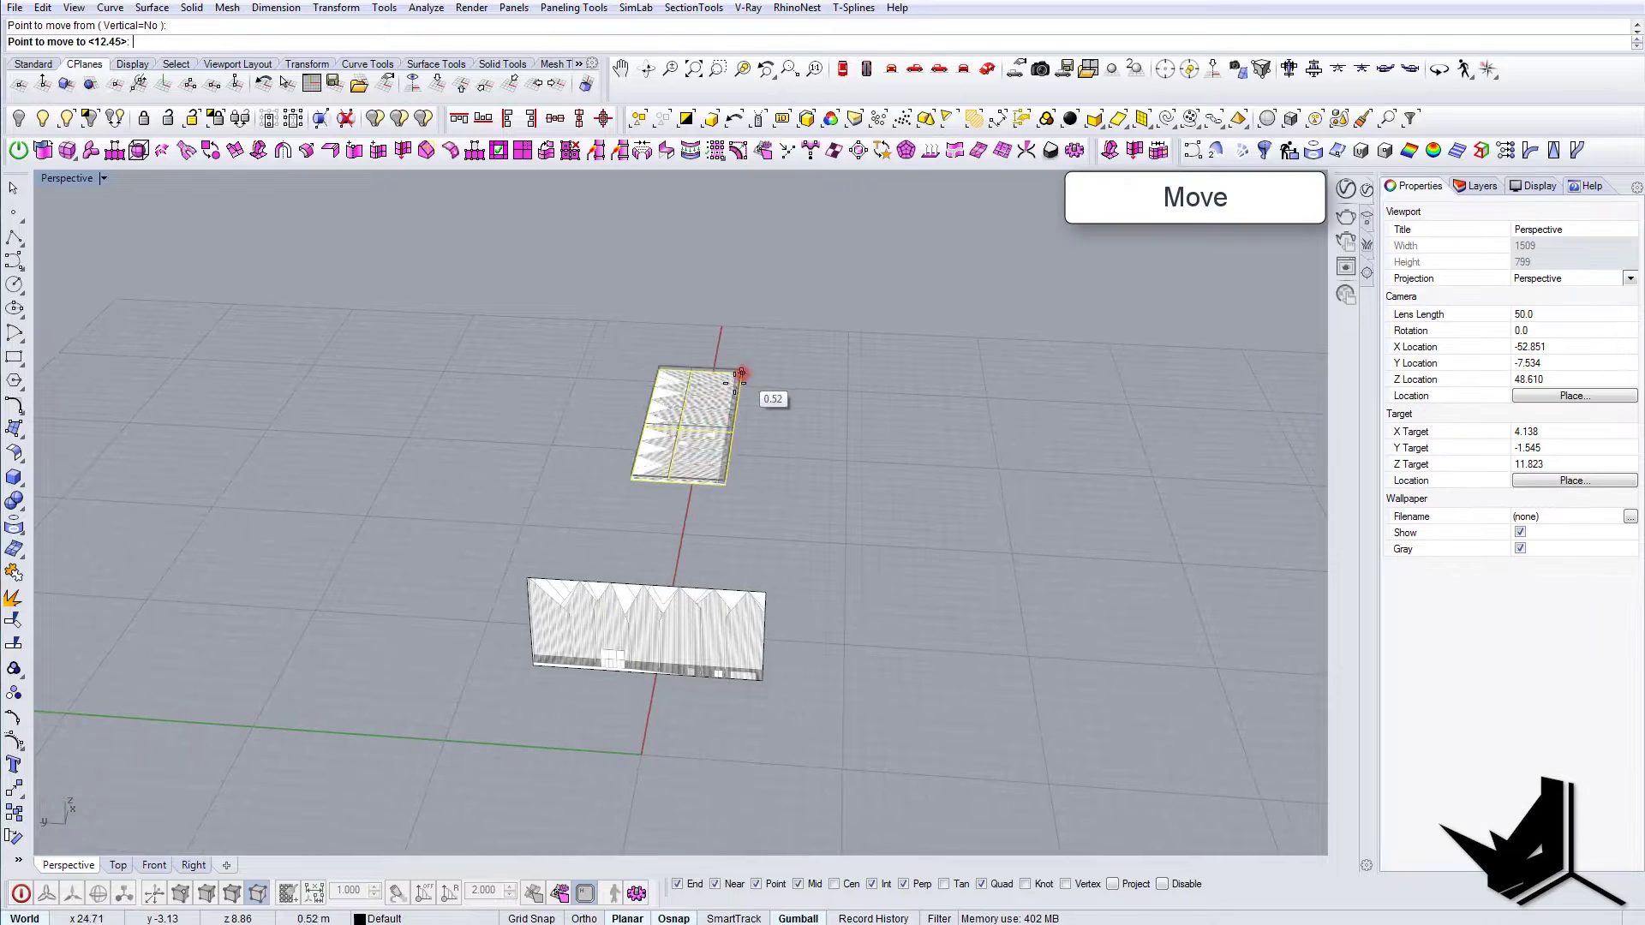
click(533, 665)
- Rotate the flat west facade picture about the shared corner so it extends along the X axis, perpendicular to the south facade
text(rotate)
key(Return)
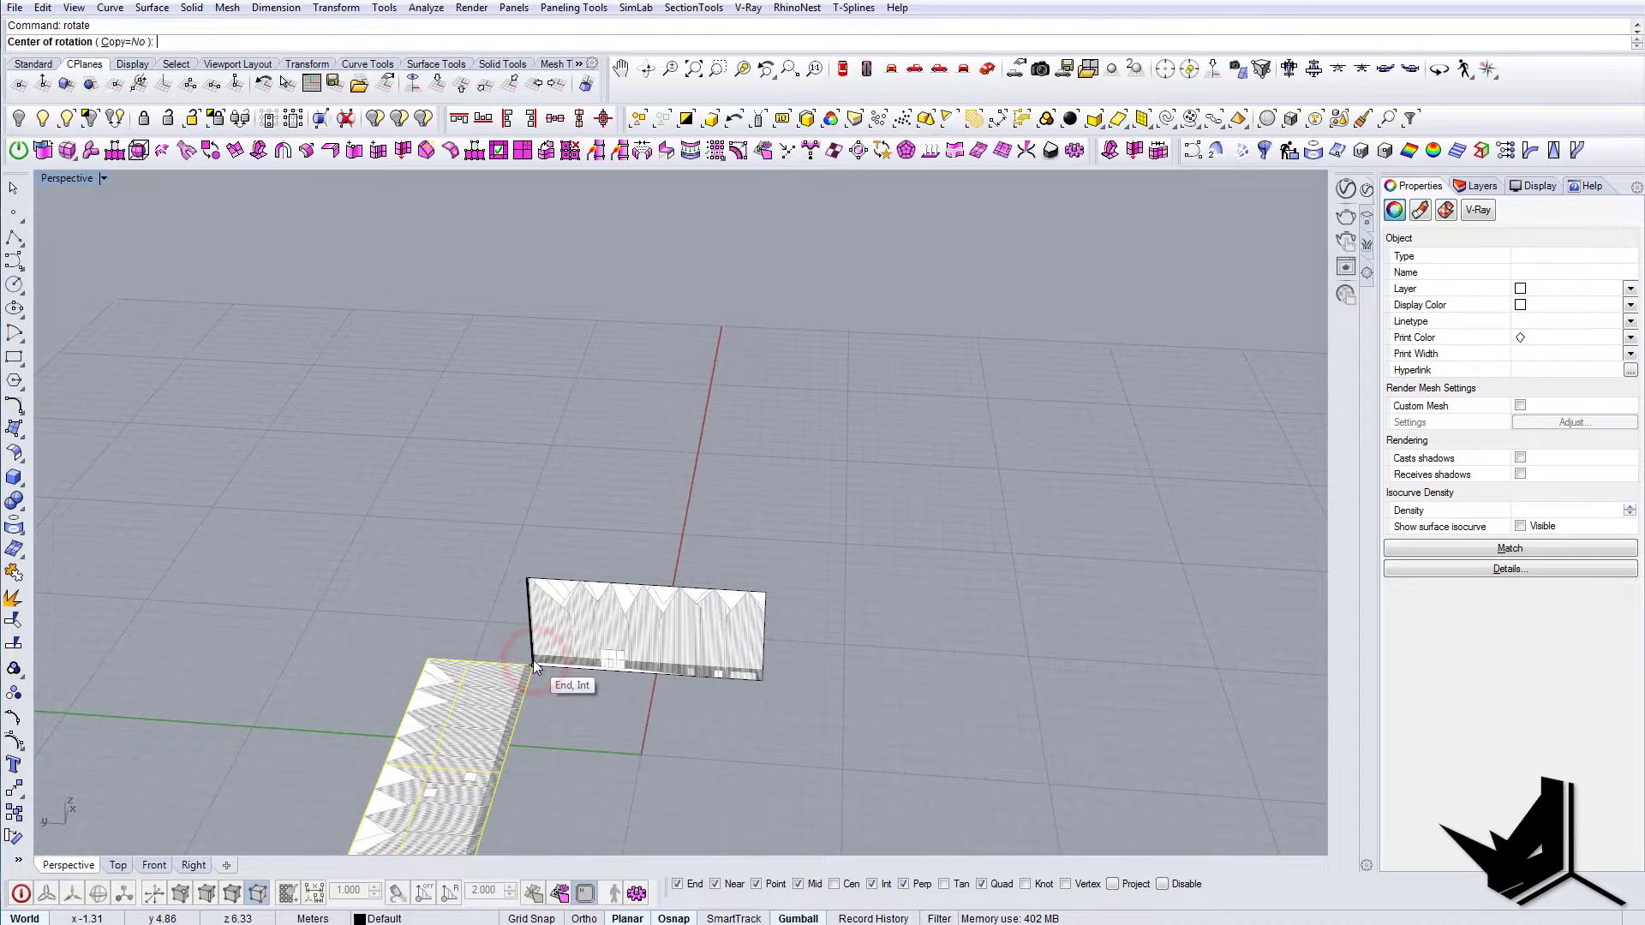
click(533, 665)
click(524, 696)
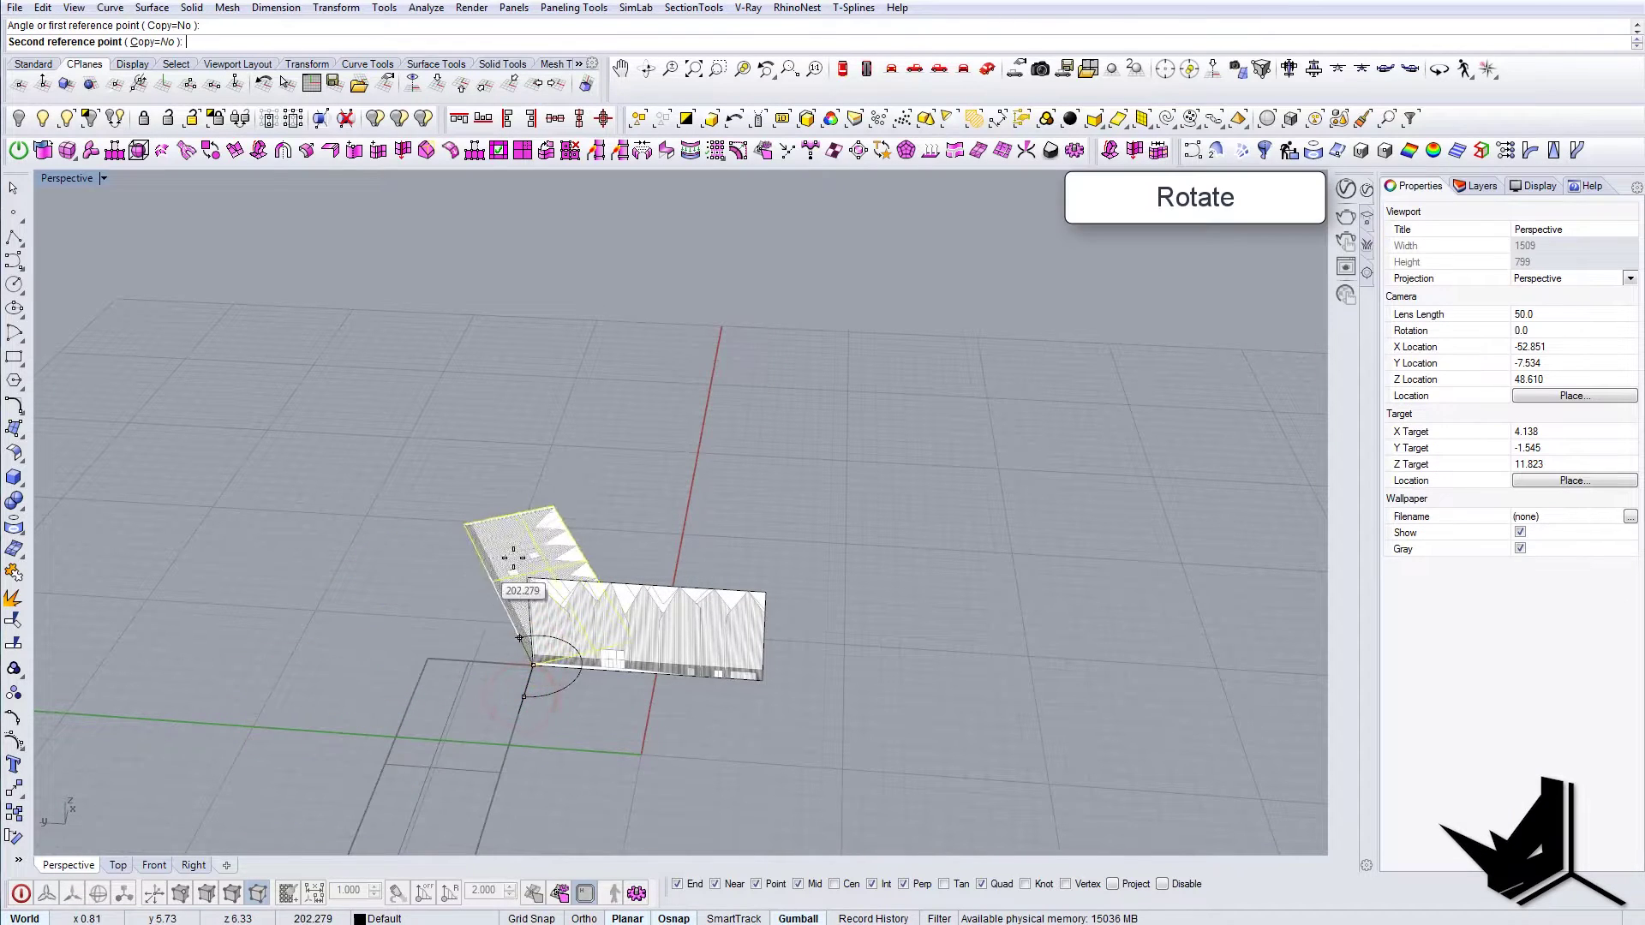
click(569, 509)
- Rotate the west facade picture upright with Rotate3D, using its base edge as the rotation axis
right_drag(569, 509, 687, 517)
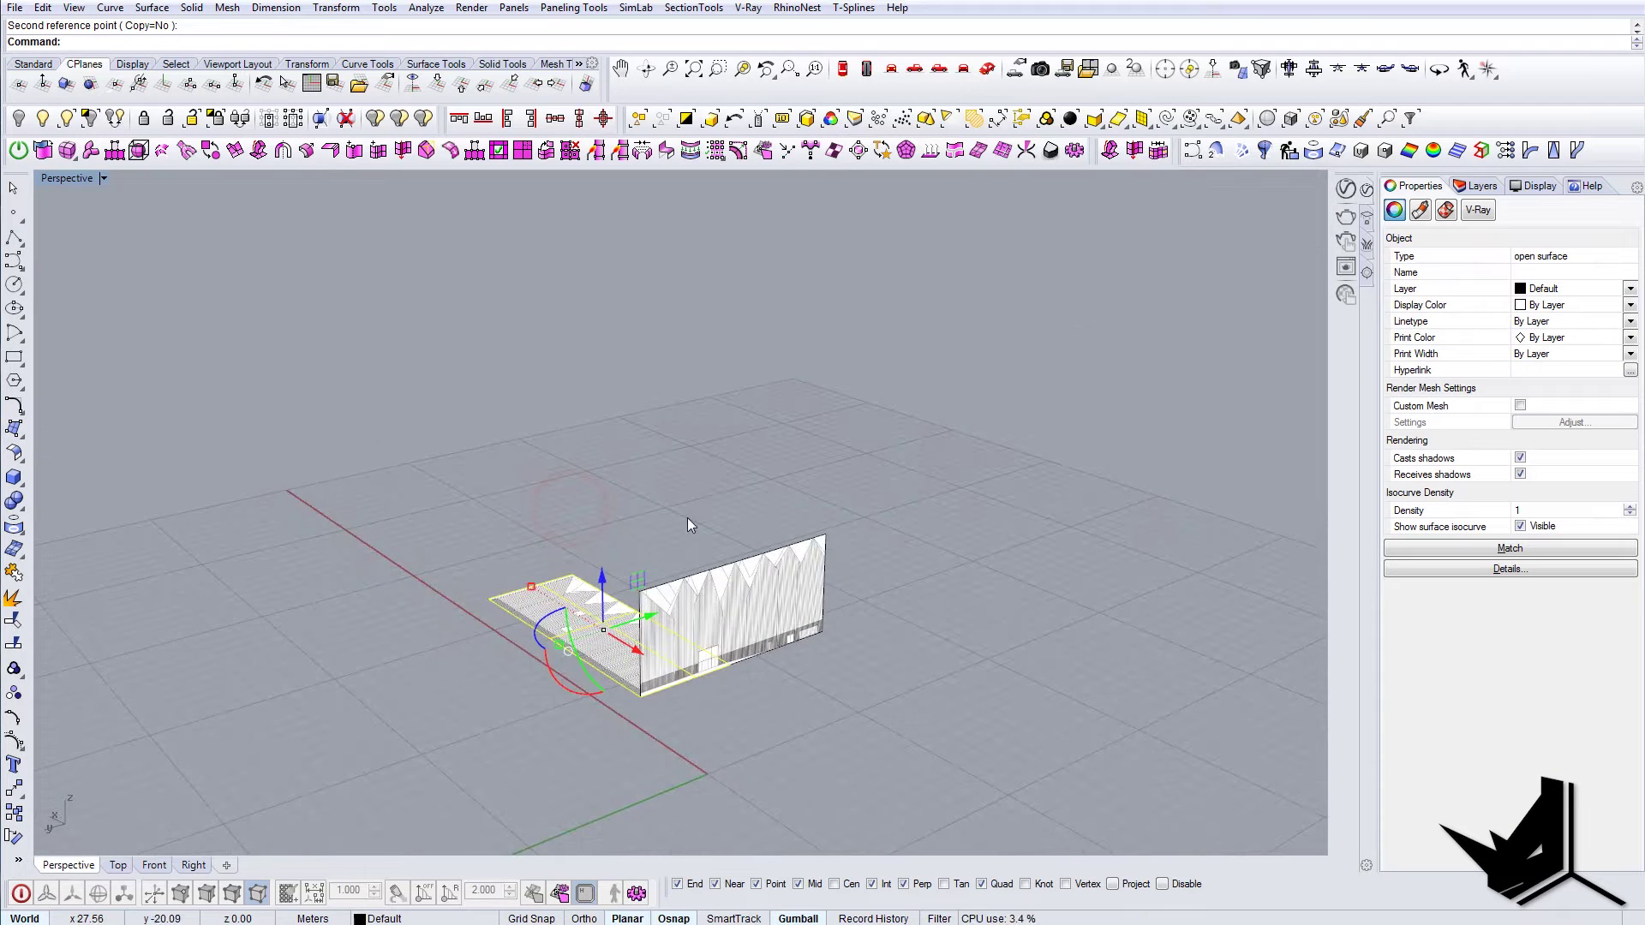
text(Rotate3D)
key(Return)
click(641, 699)
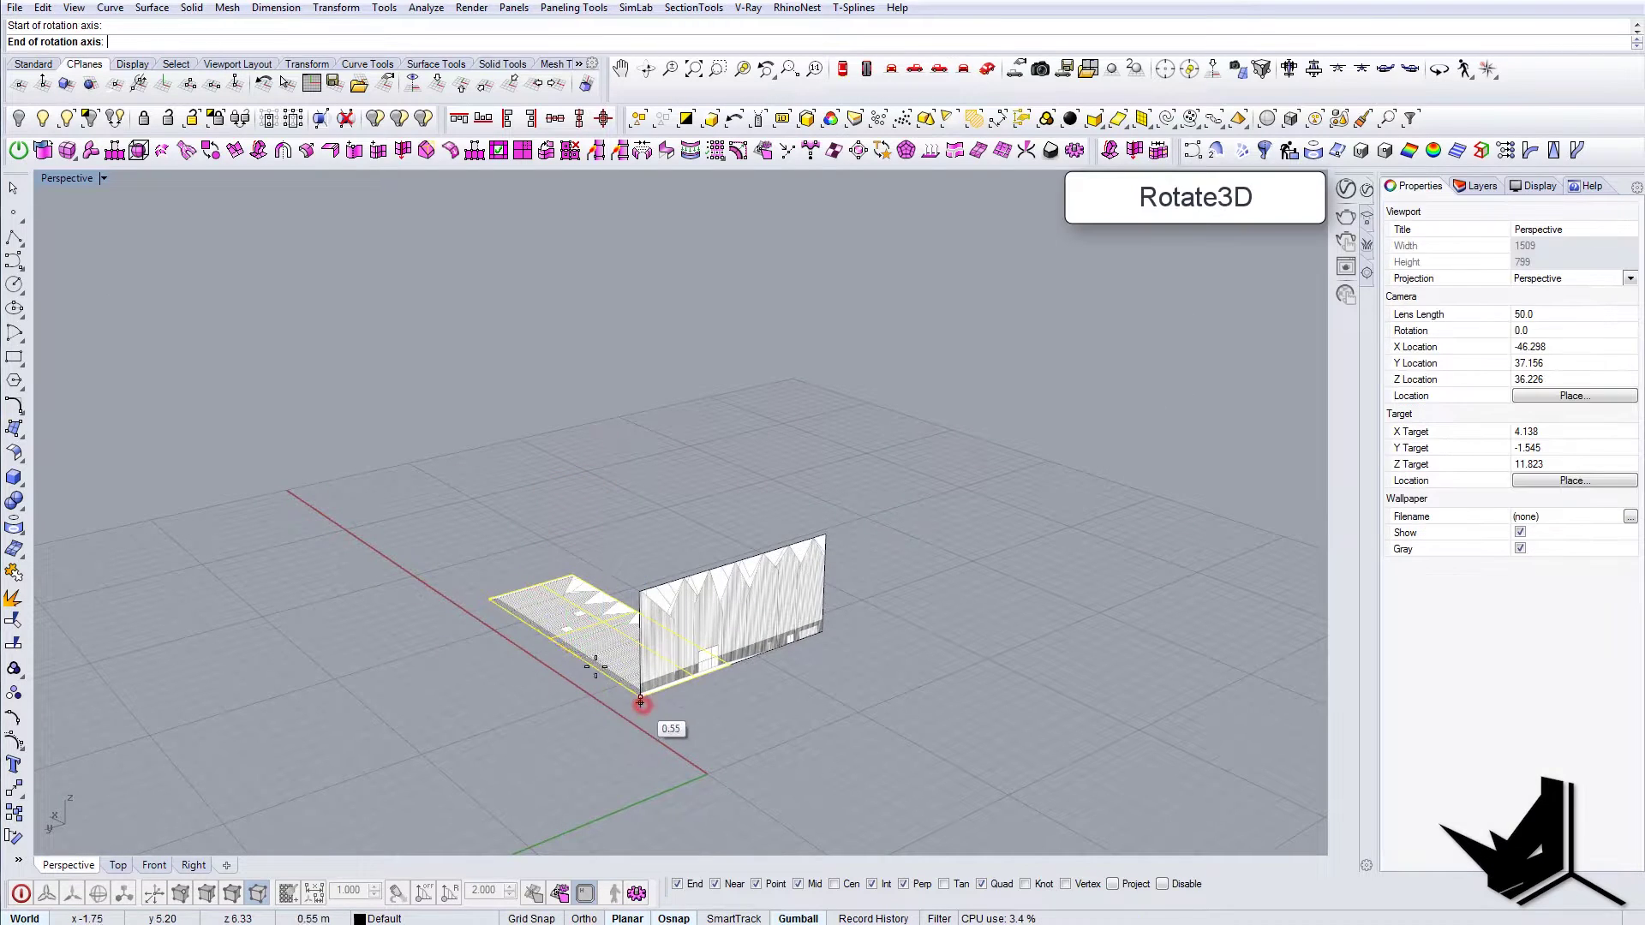
click(488, 602)
click(723, 660)
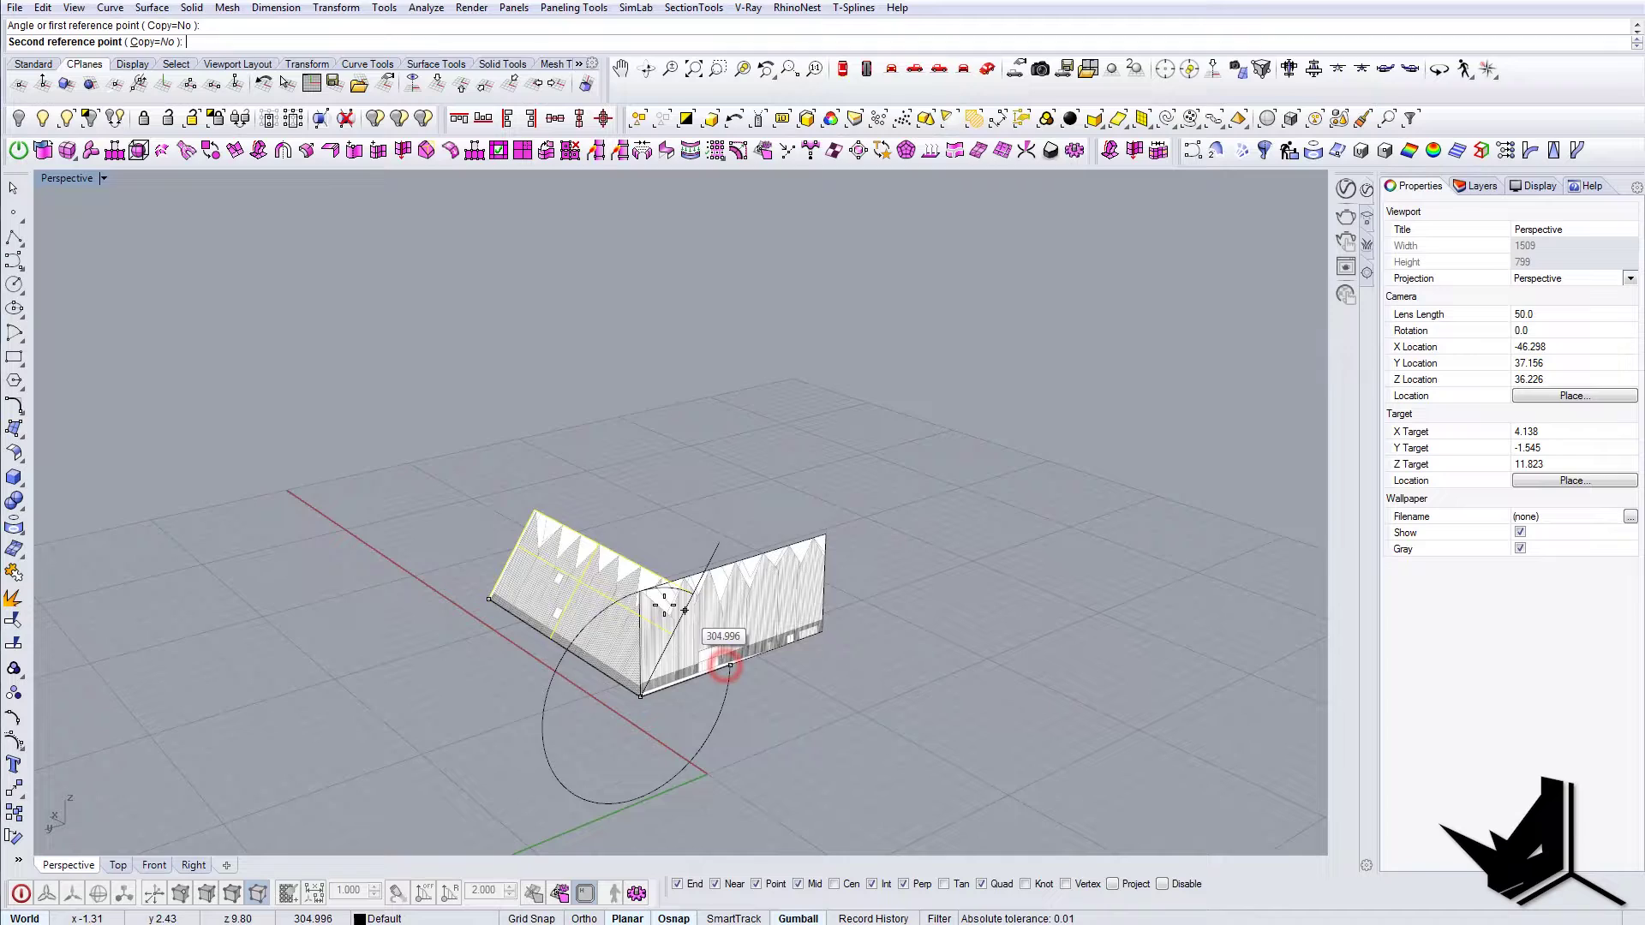
click(643, 596)
- Compare the corner formed by the two upright facade pictures with the building photo in Windows Photo Viewer
right_drag(714, 605, 664, 621)
scroll(668, 595, up, 8)
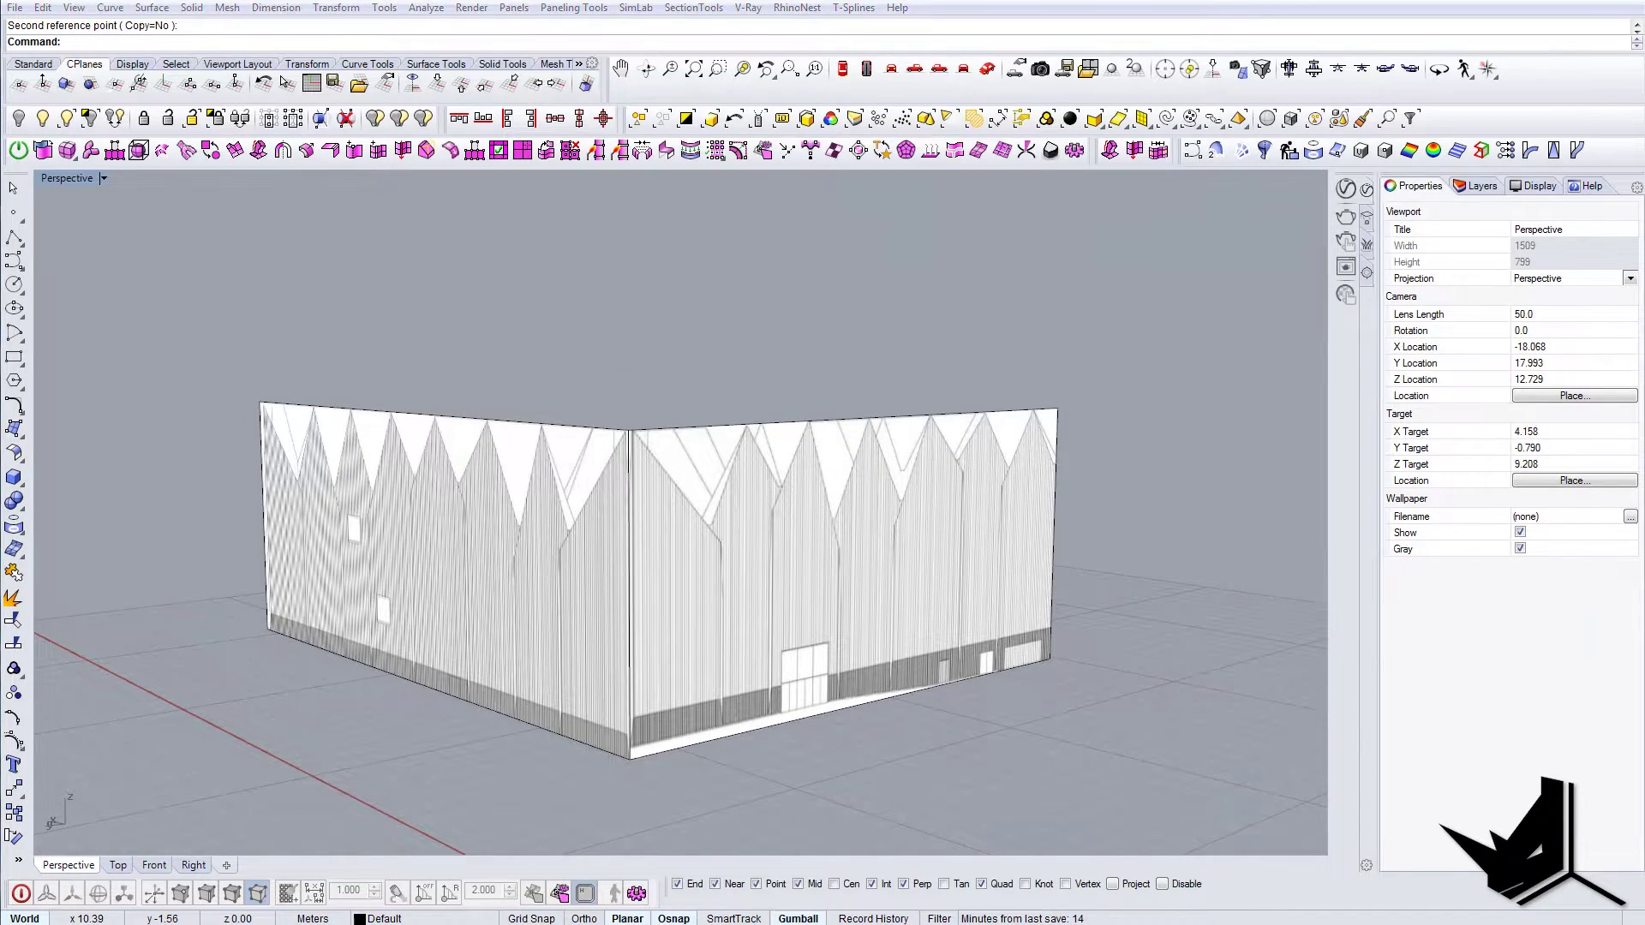
key(alt+Tab)
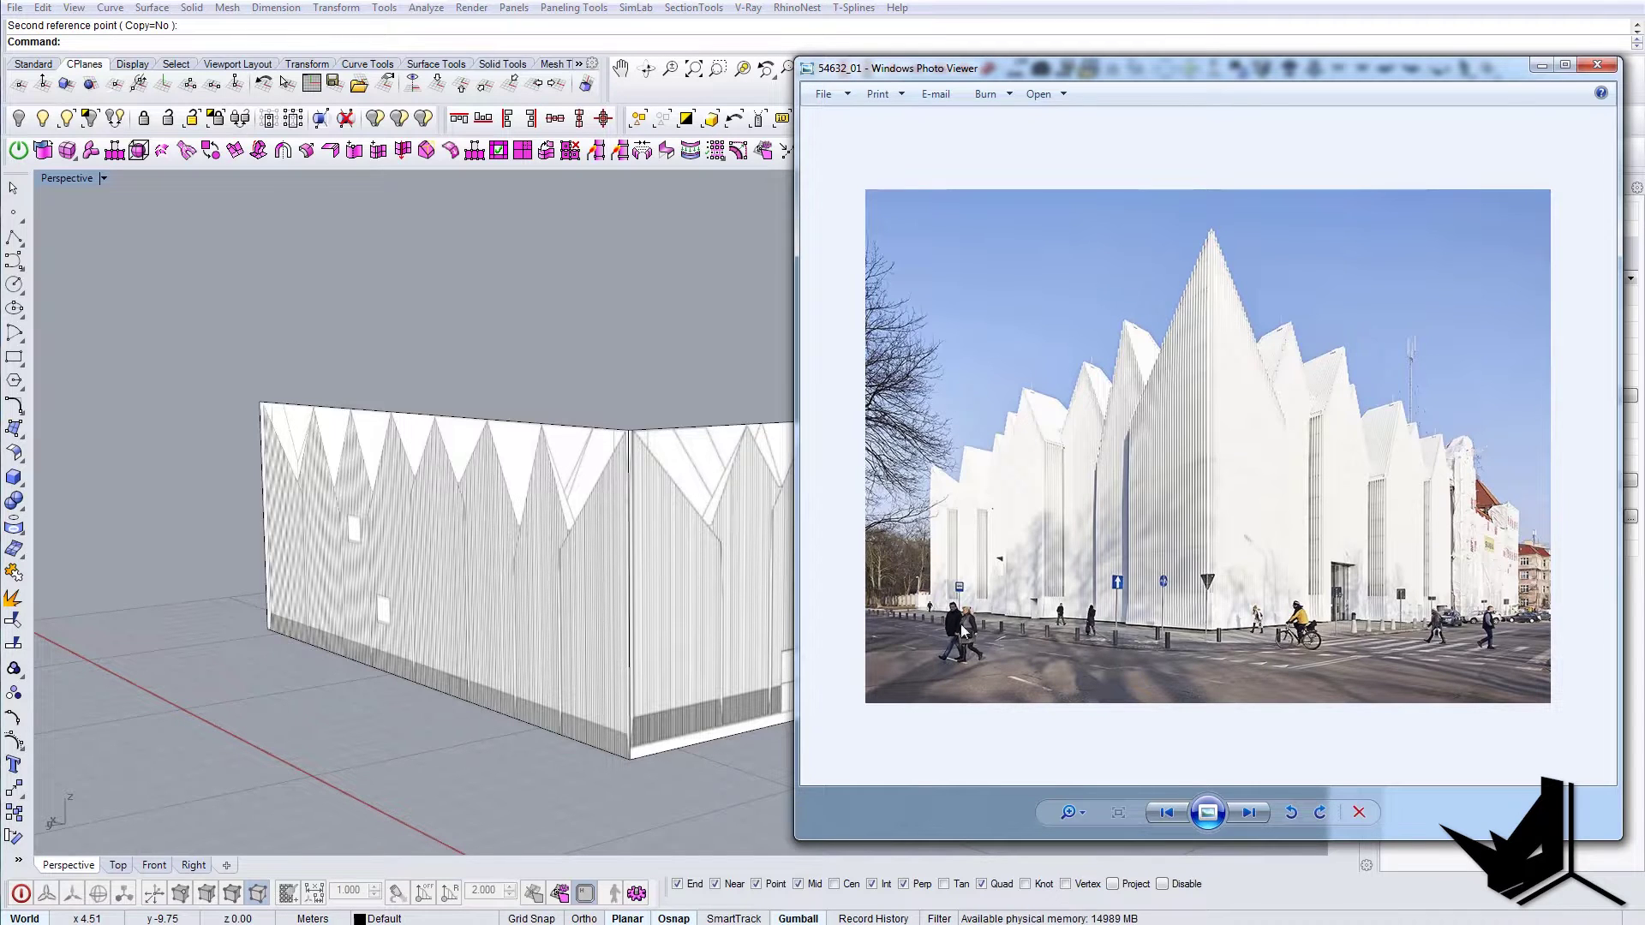
right_drag(690, 562, 670, 564)
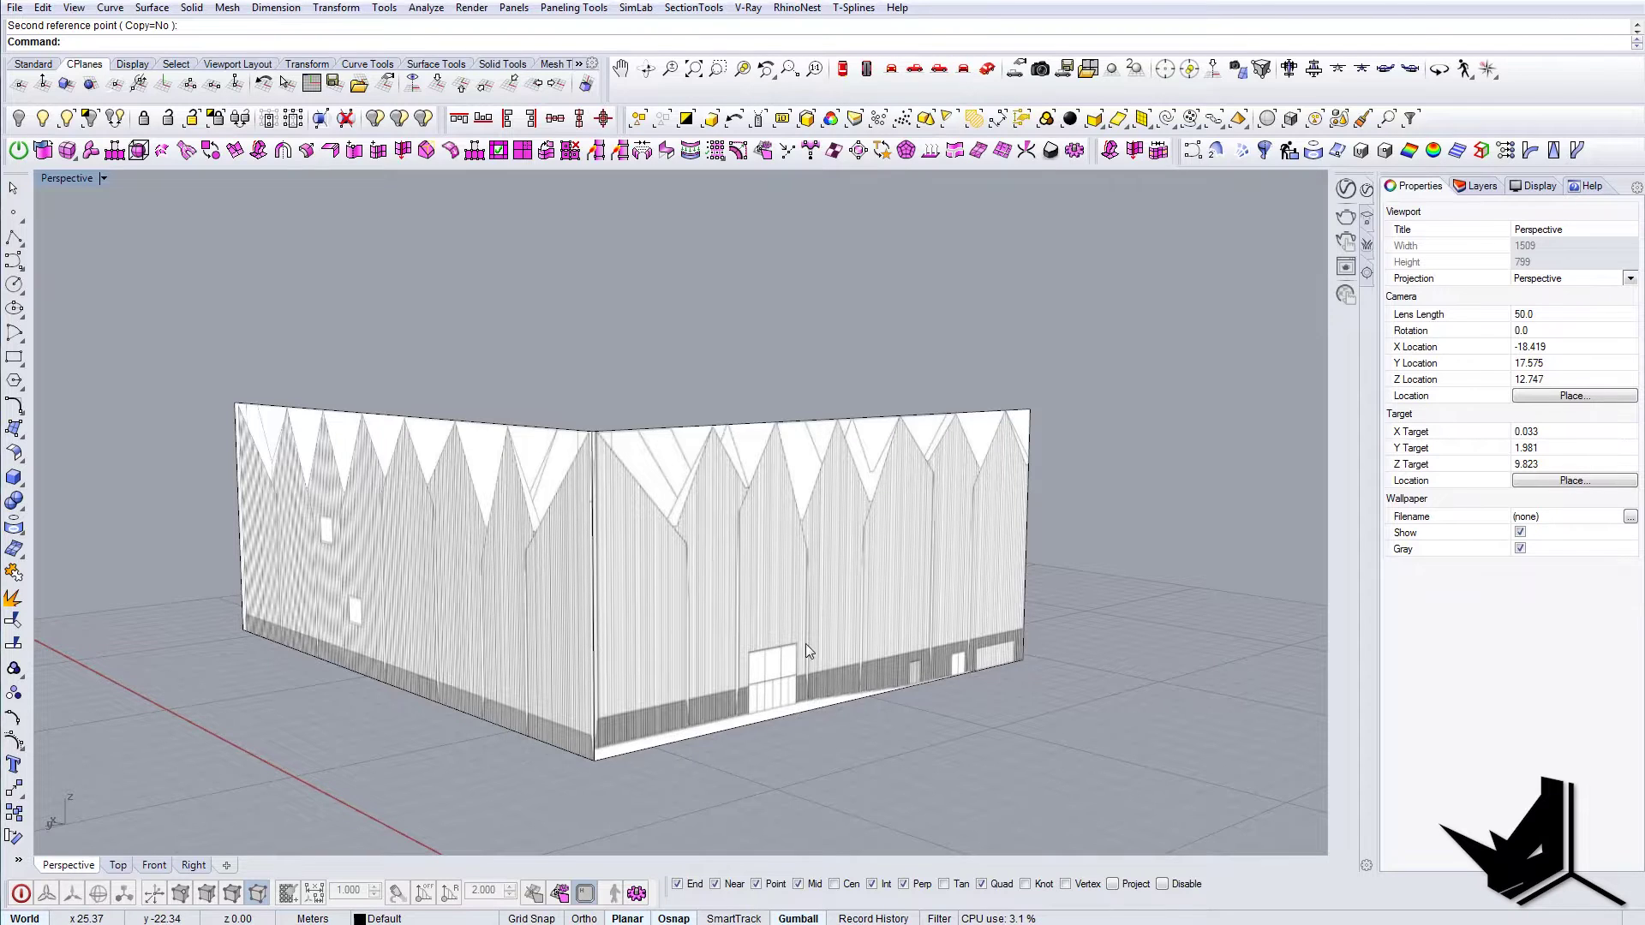
right_drag(806, 644, 575, 769)
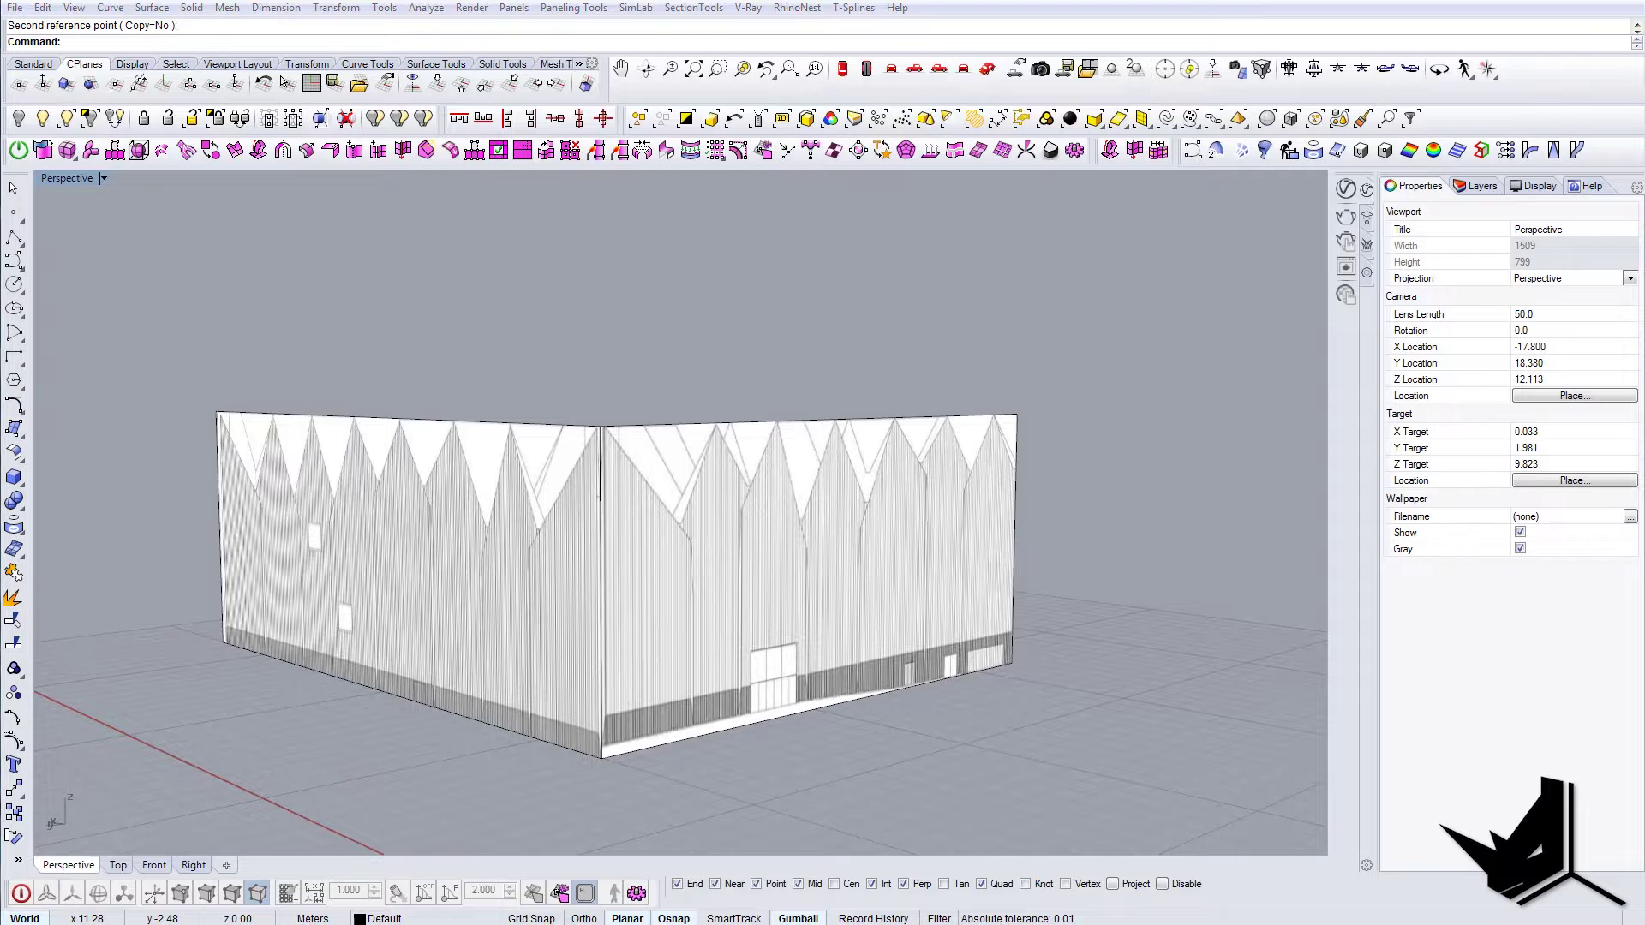
- Browse the west facade drawing and building photos in Windows Photo Viewer, comparing them with the upright facade corner in Rhino
key(alt+Tab)
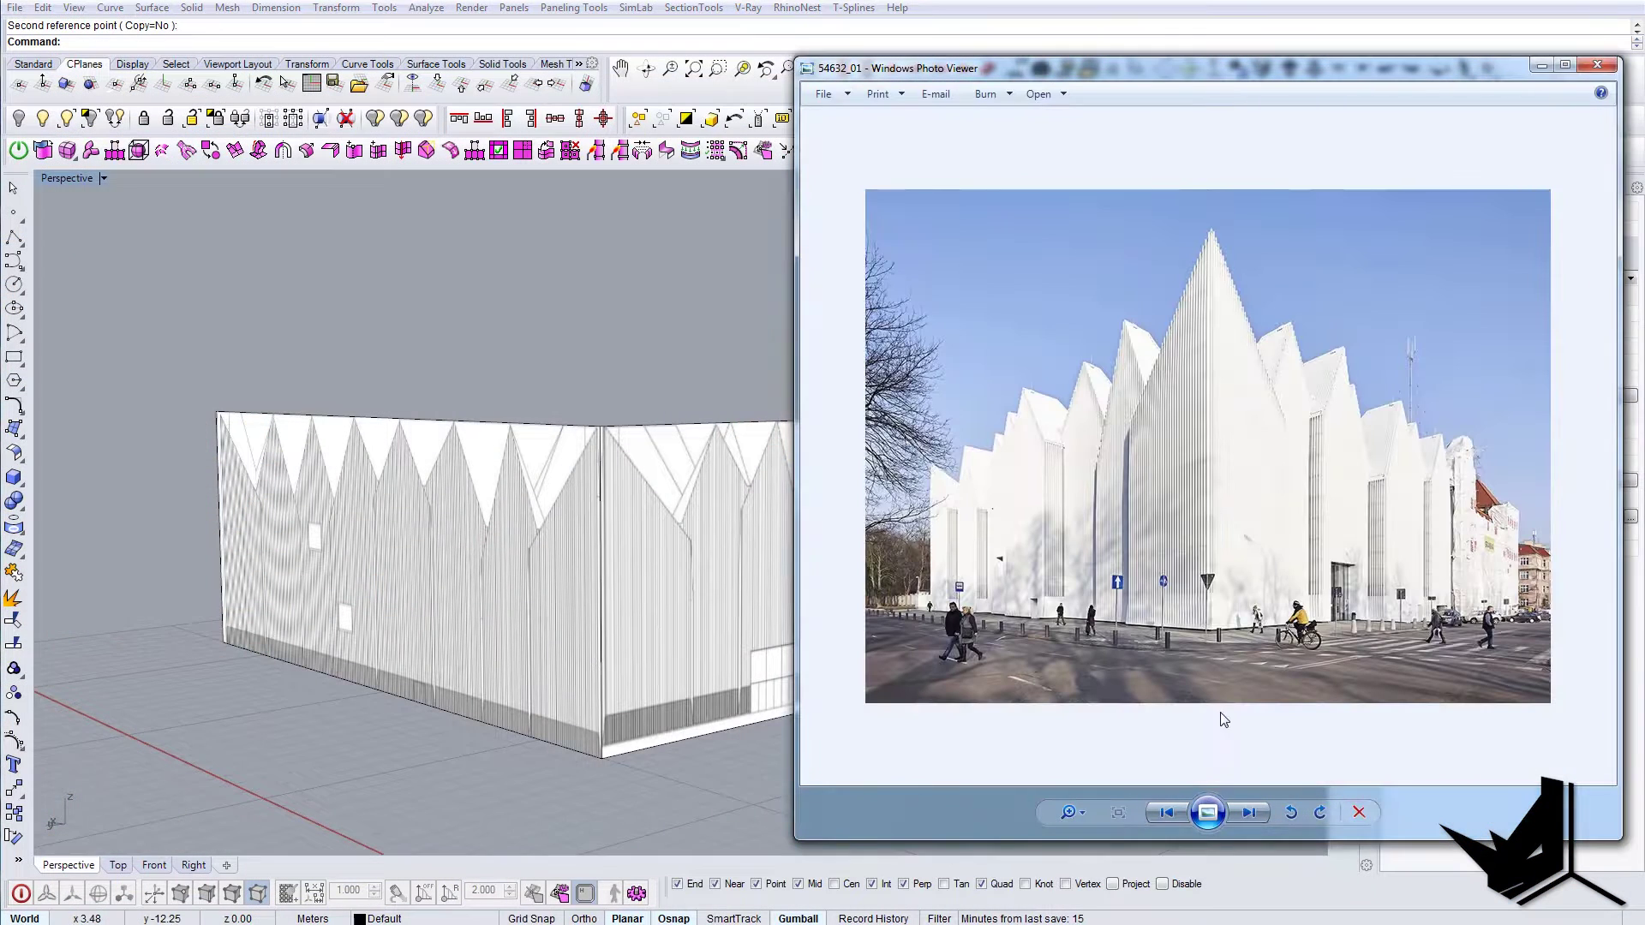
click(1167, 812)
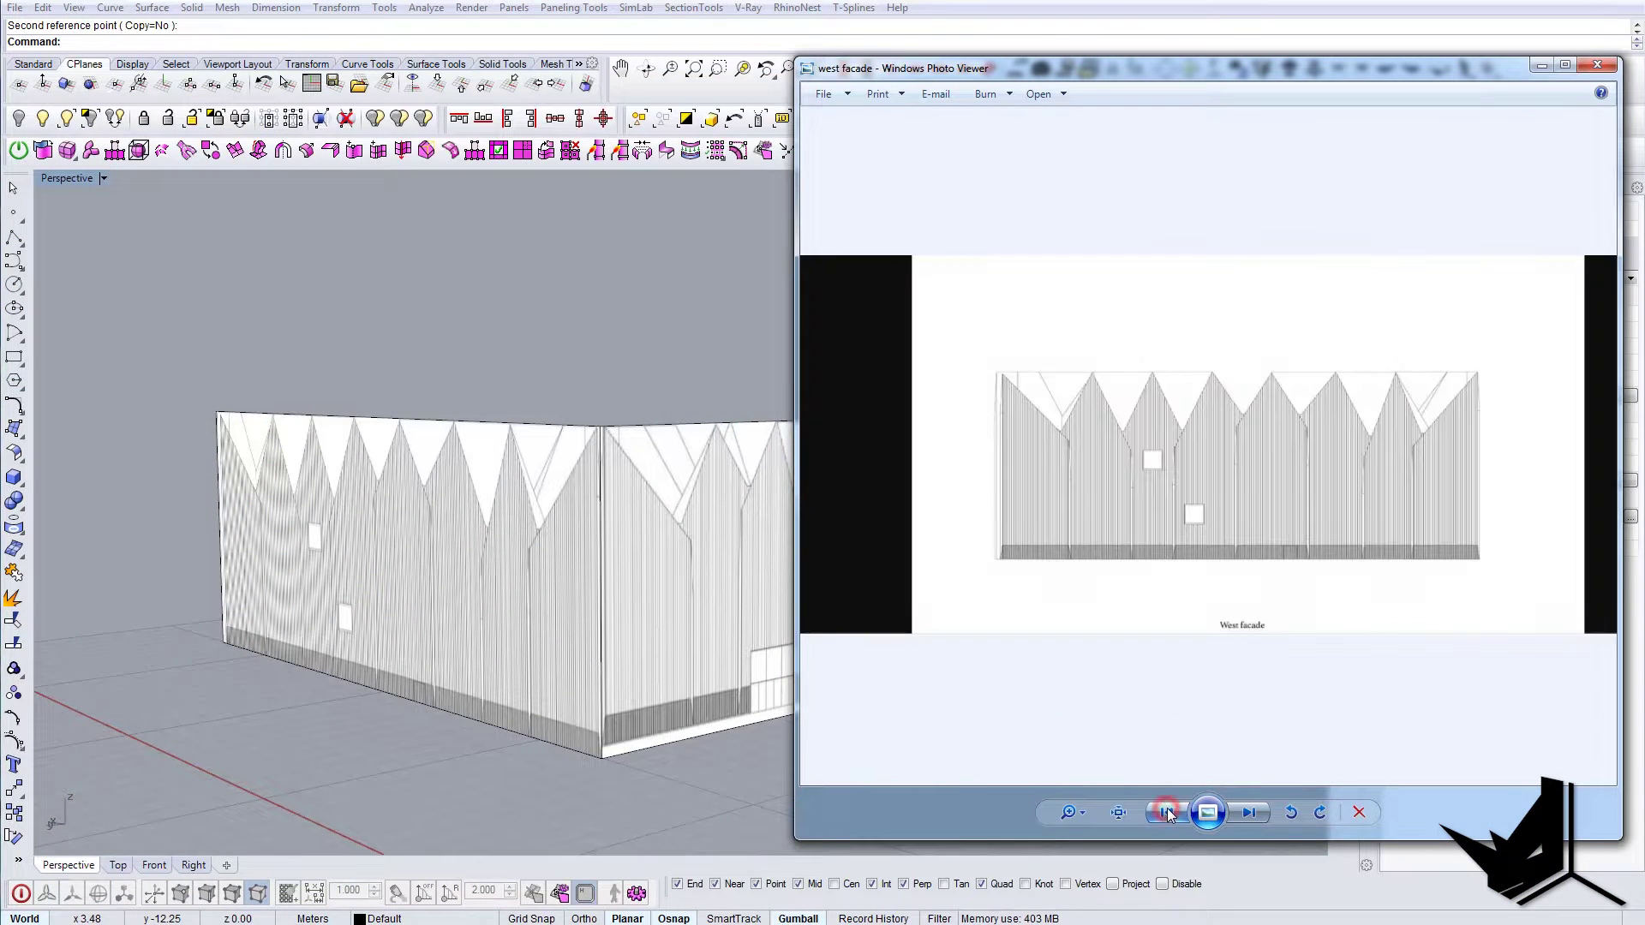
click(1171, 813)
click(1169, 813)
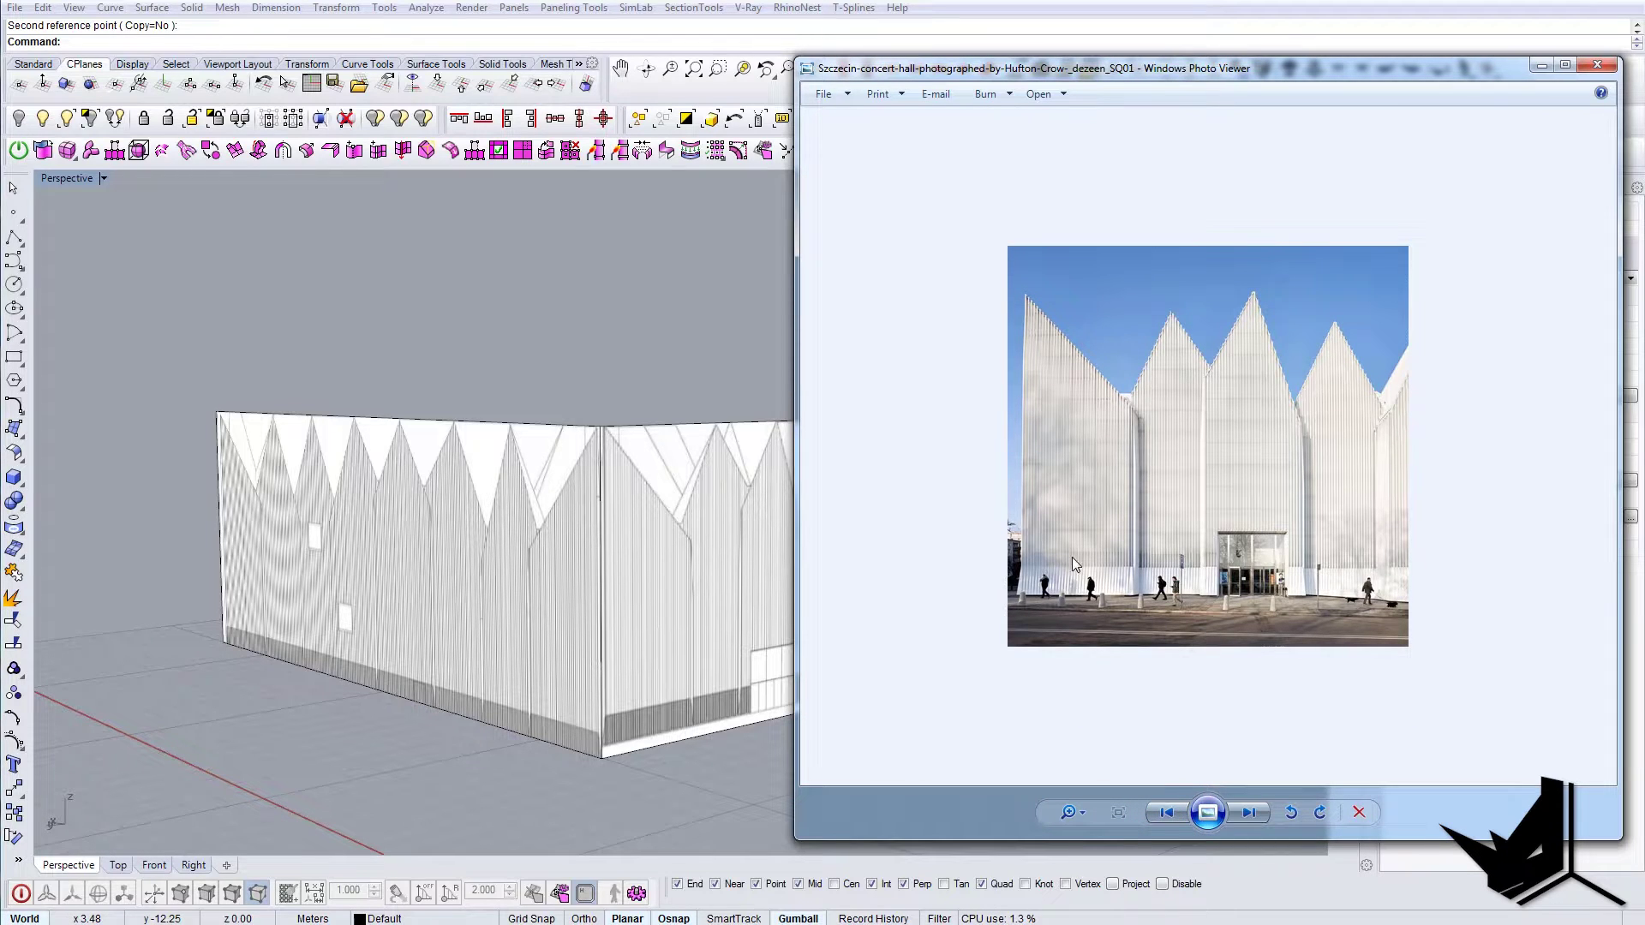
key(Right)
right_drag(707, 641, 641, 692)
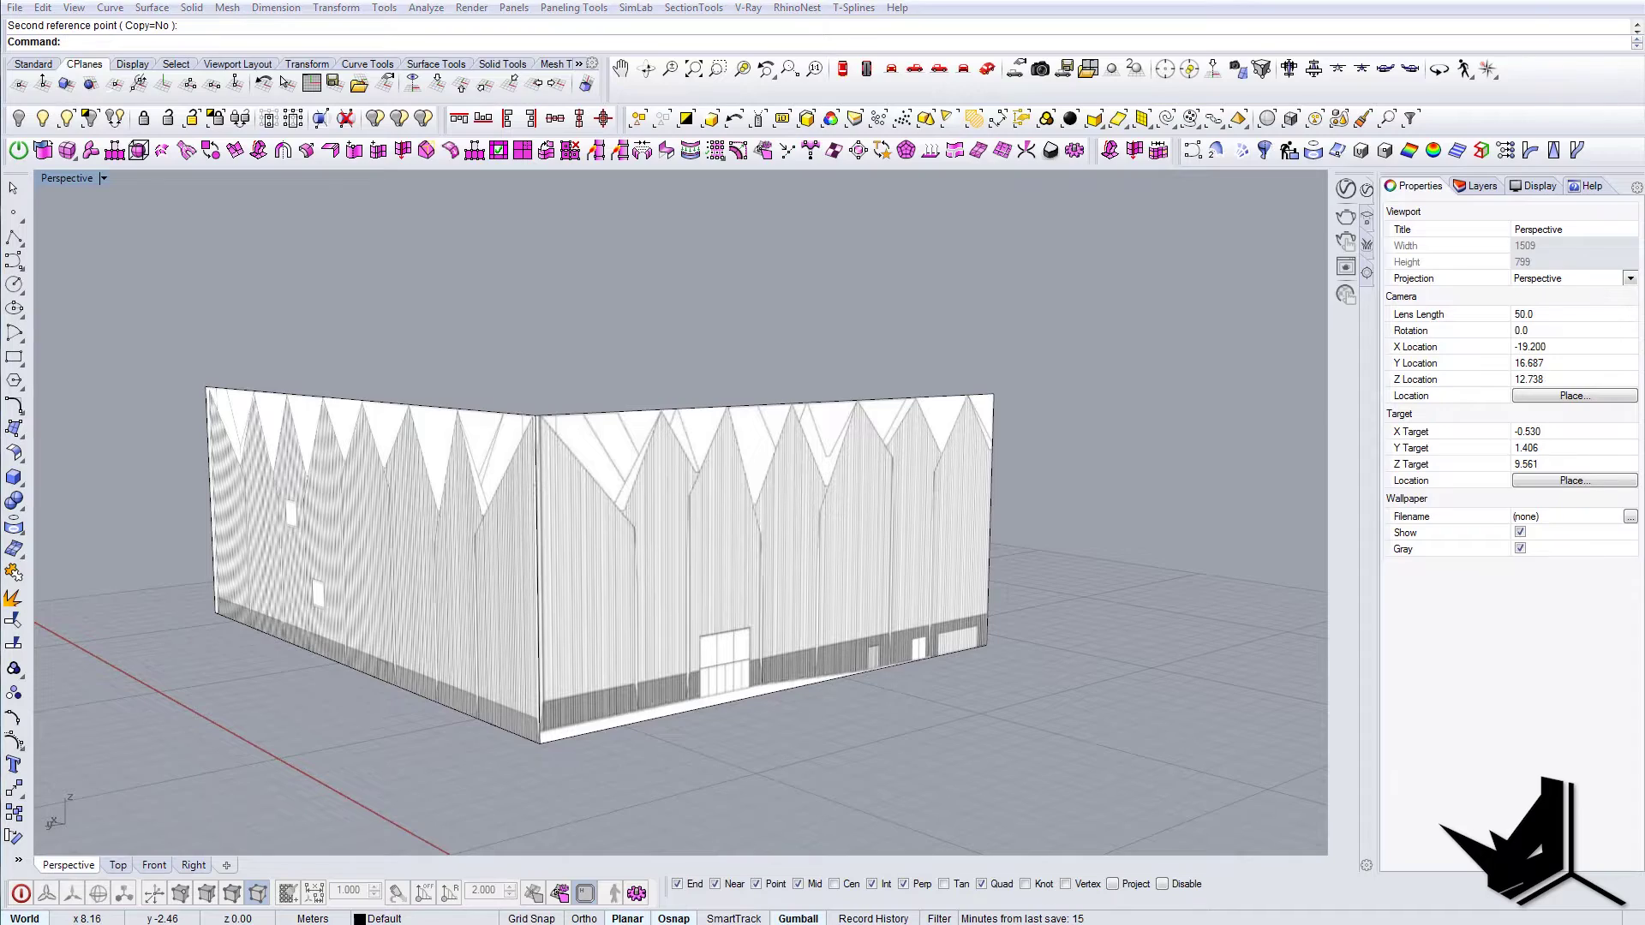
key(alt+Tab)
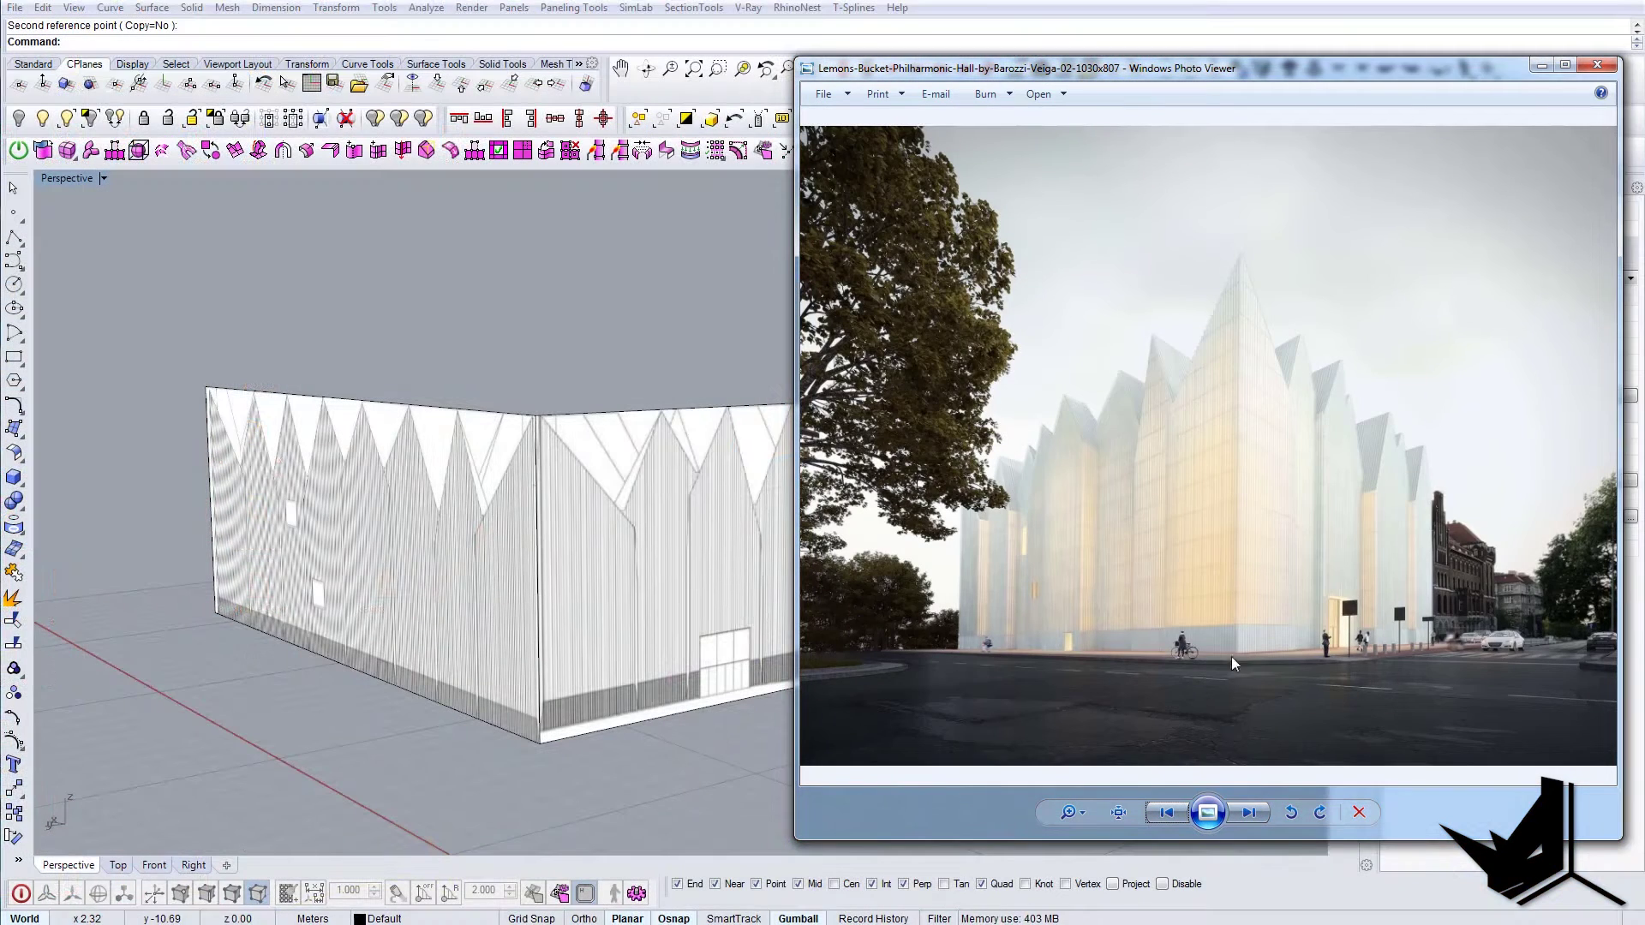
key(alt+Tab)
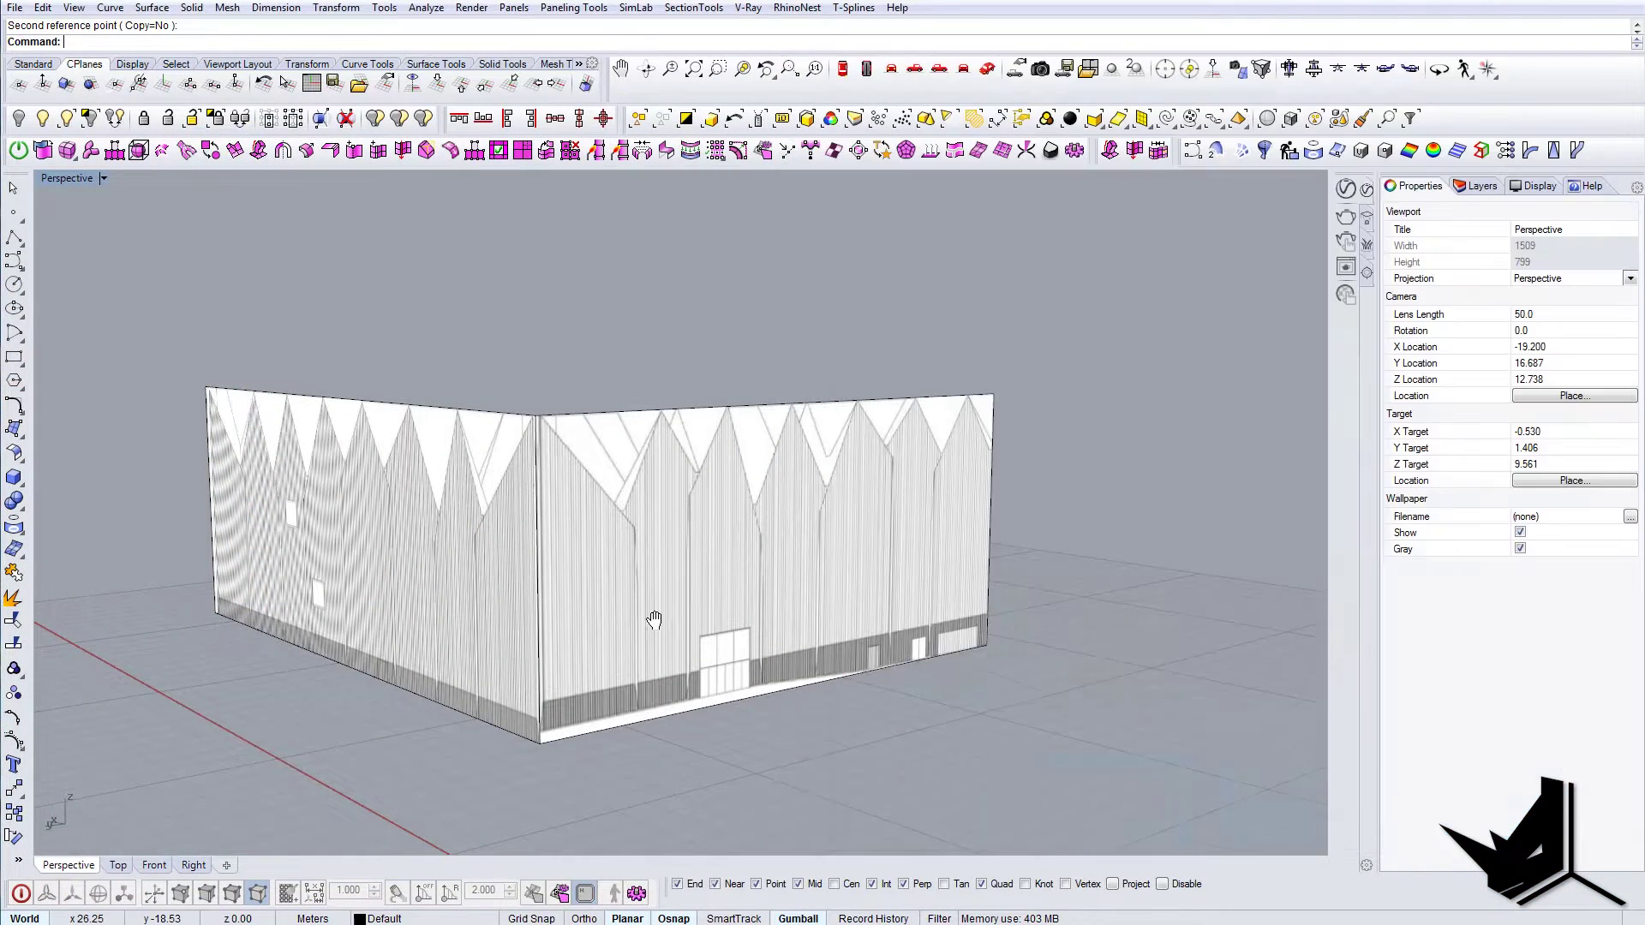
right_drag(636, 624, 722, 514)
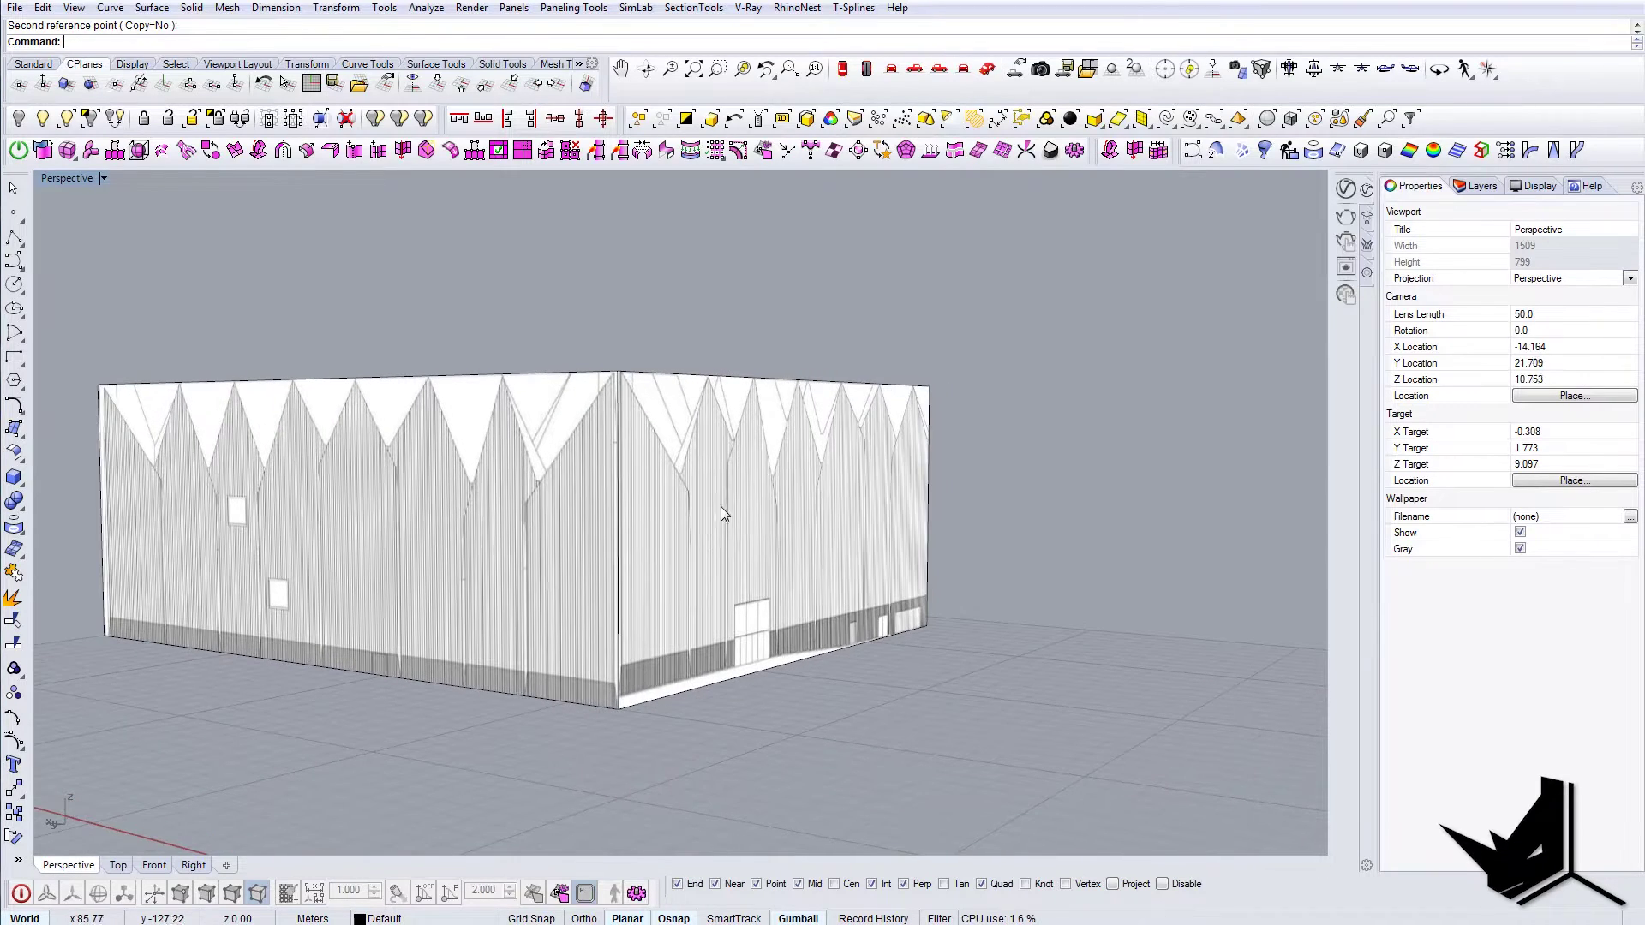
scroll(540, 515, up, 4)
click(548, 492)
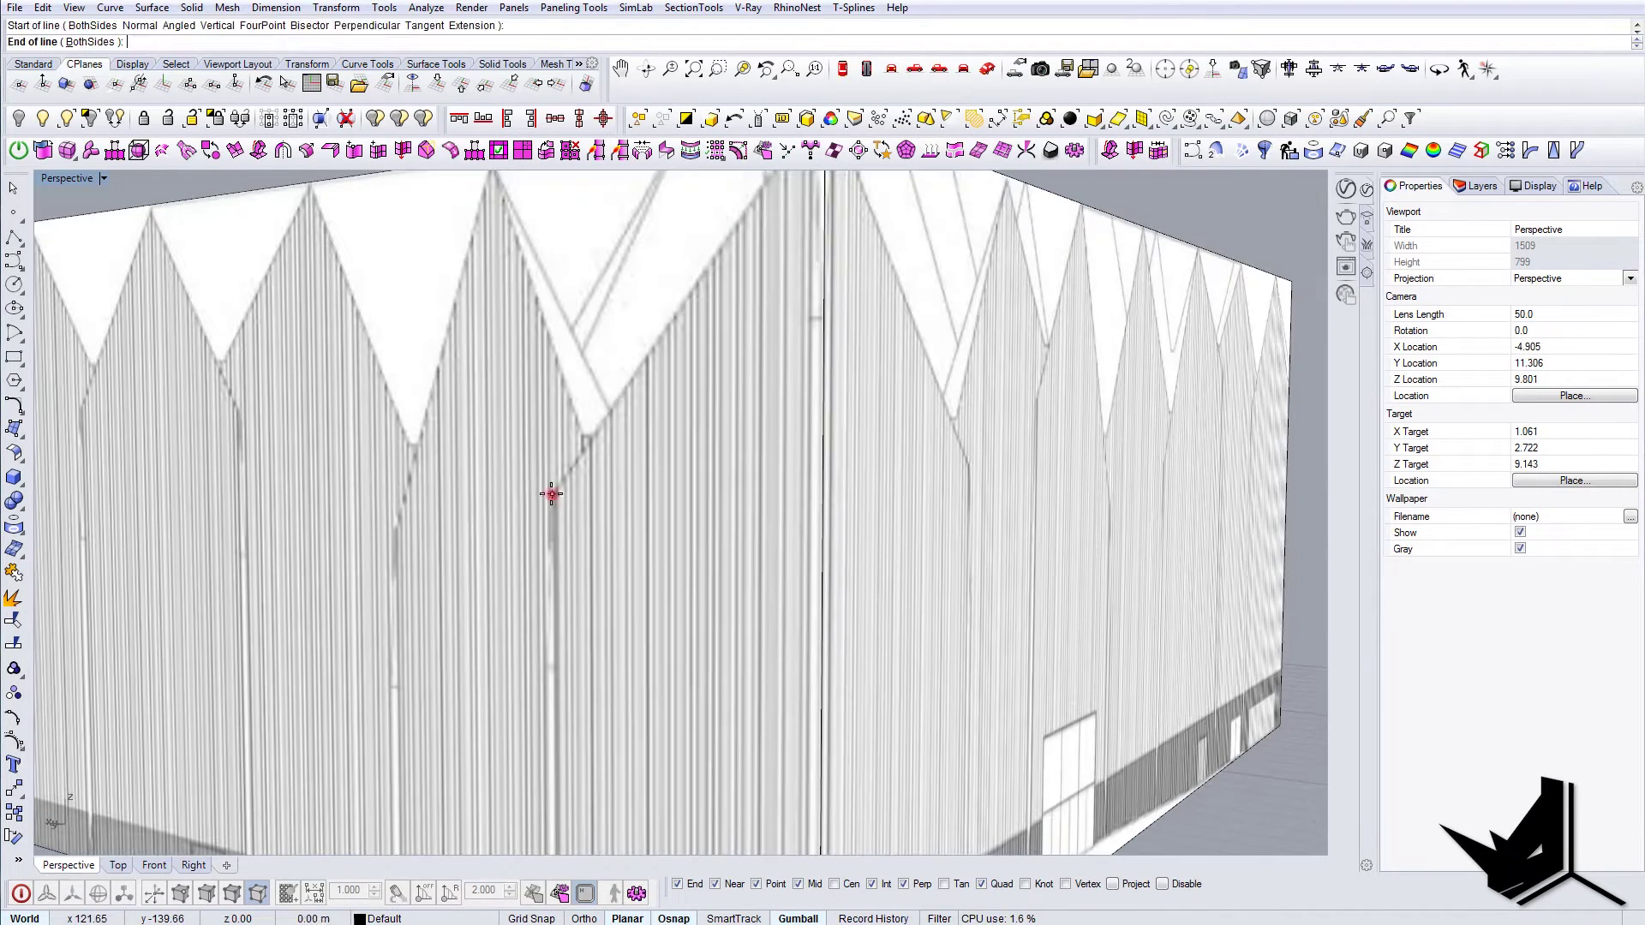
scroll(551, 489, down, 5)
drag(1067, 459, 1015, 538)
right_drag(1016, 538, 910, 604)
drag(1178, 363, 257, 530)
key(Escape)
right_drag(883, 519, 867, 557)
click(1087, 545)
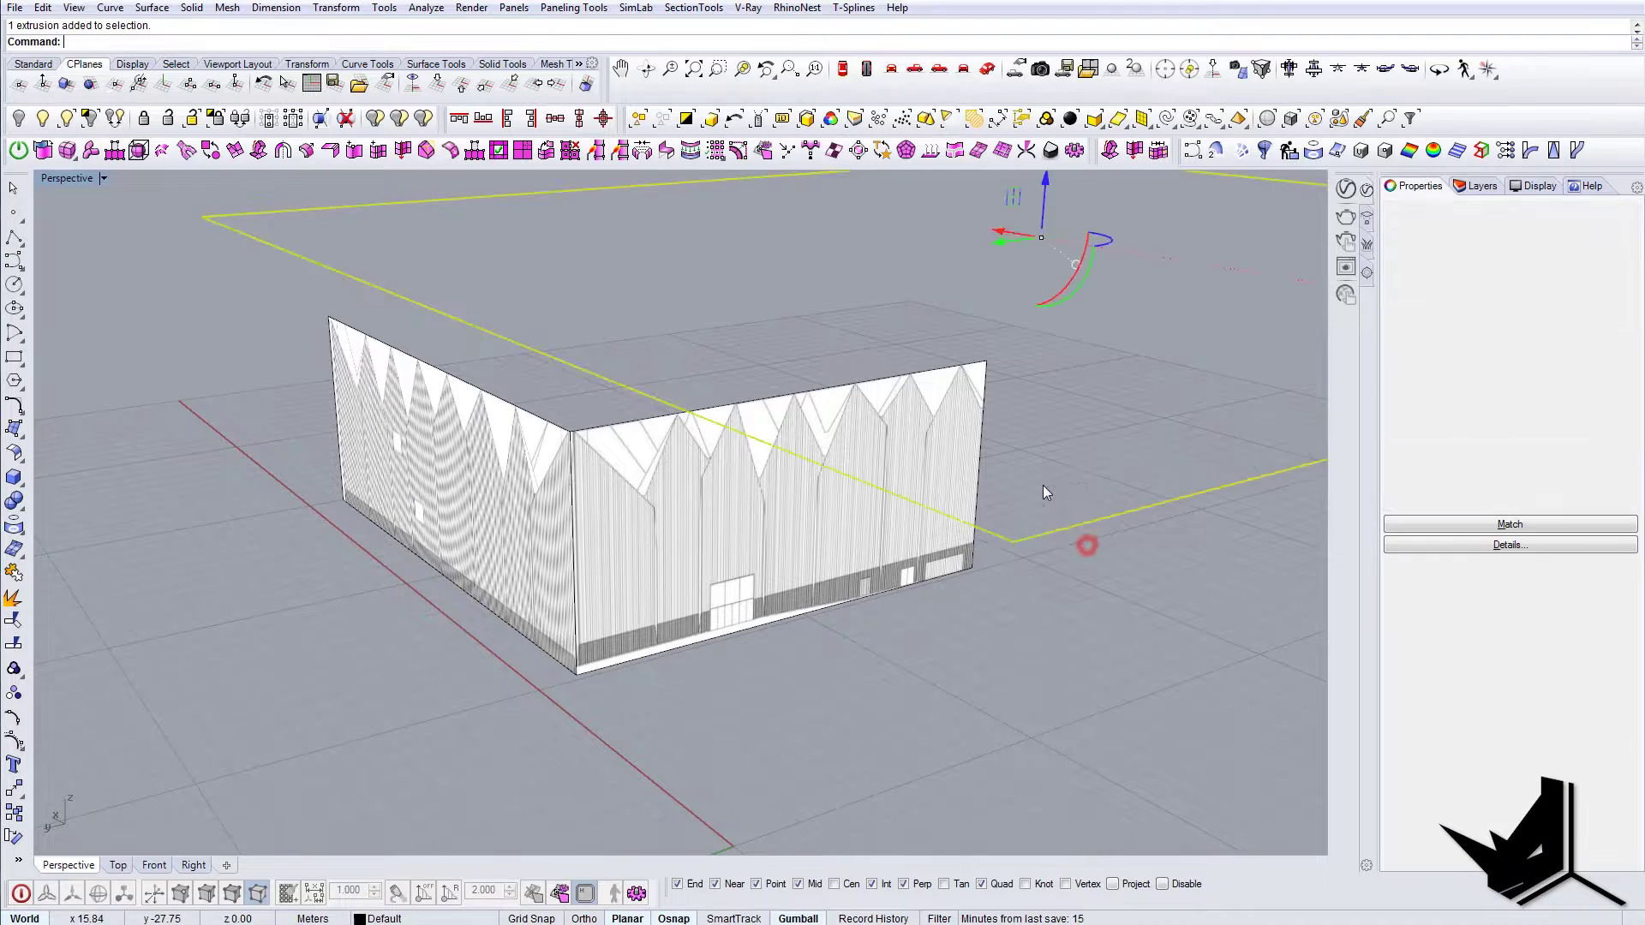
scroll(1040, 487, down, 5)
right_drag(1039, 488, 983, 568)
scroll(983, 568, down, 3)
key(Escape)
- In the Left view, draw a horizontal guide line from the south facade's first fold point outward past the corner edge
click(939, 68)
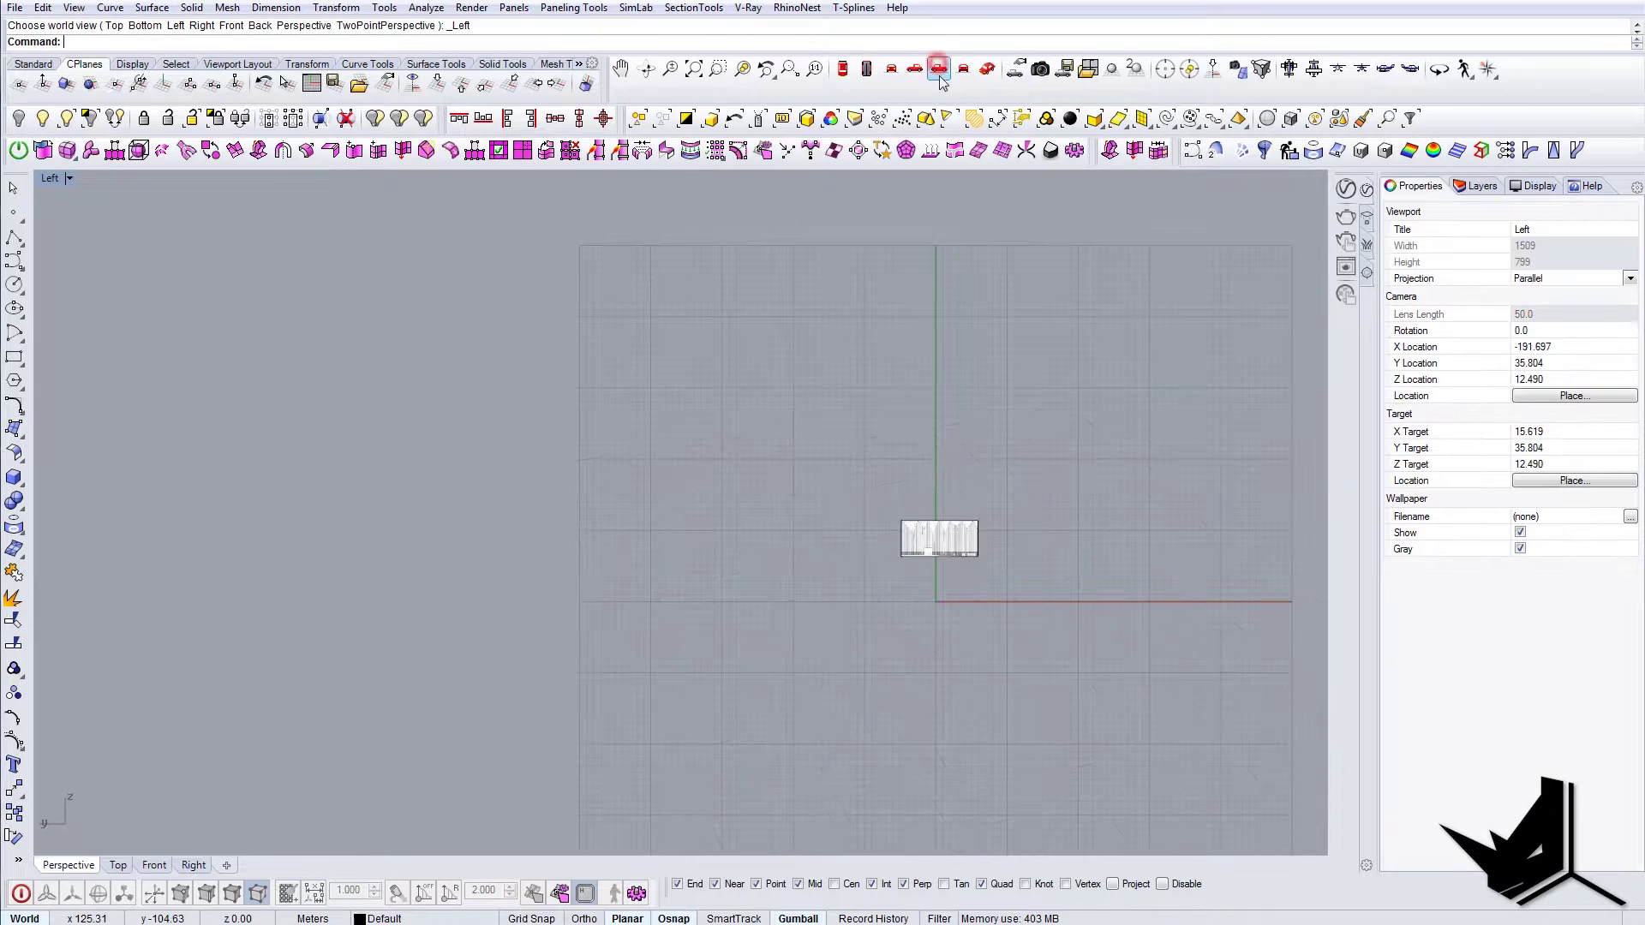
scroll(767, 506, up, 3)
text(line)
key(Return)
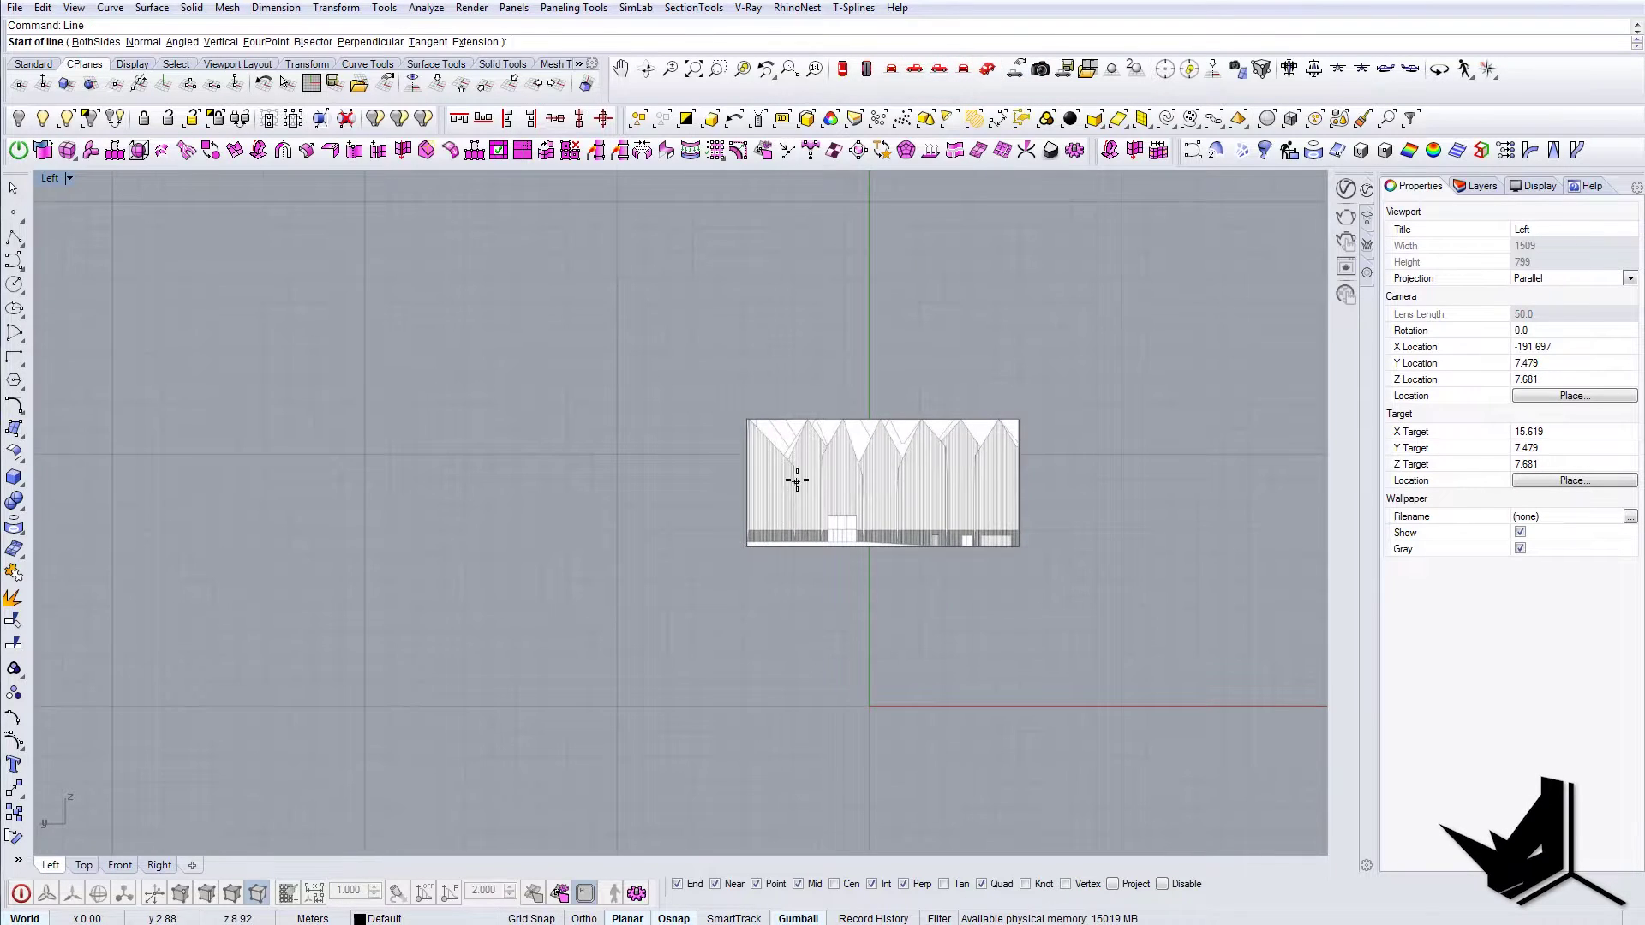
scroll(797, 454, up, 3)
click(783, 435)
click(378, 436)
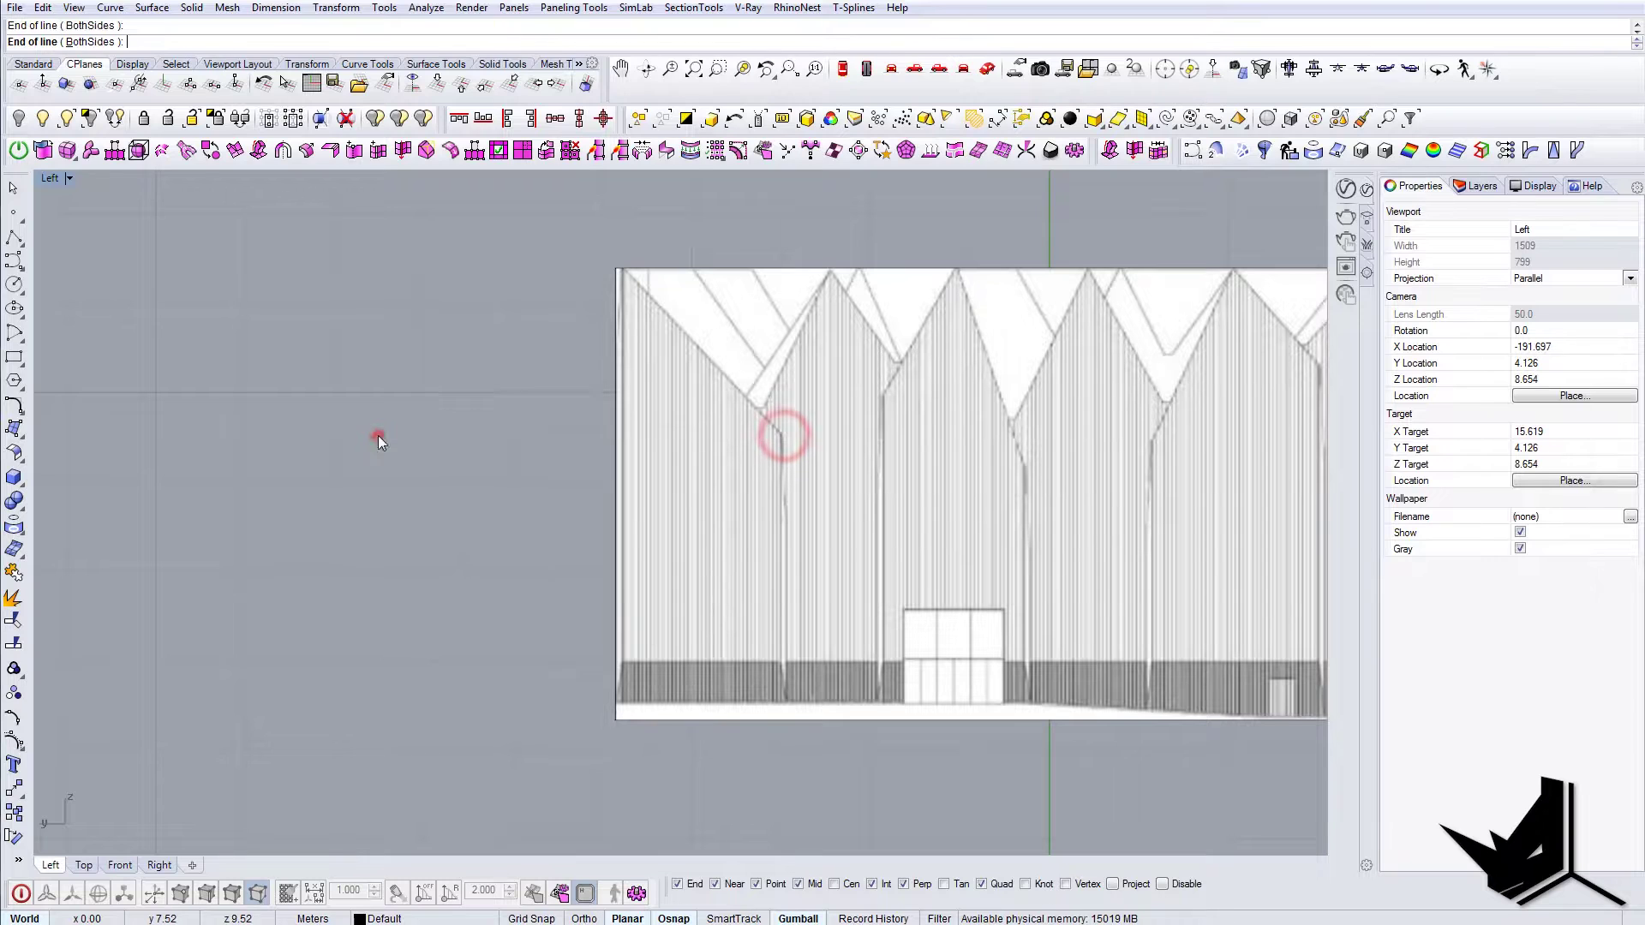
key(Return)
key(Escape)
- Extrude the horizontal guide line along the west facade's direction into a flat guide surface
drag(578, 363, 568, 457)
click(987, 69)
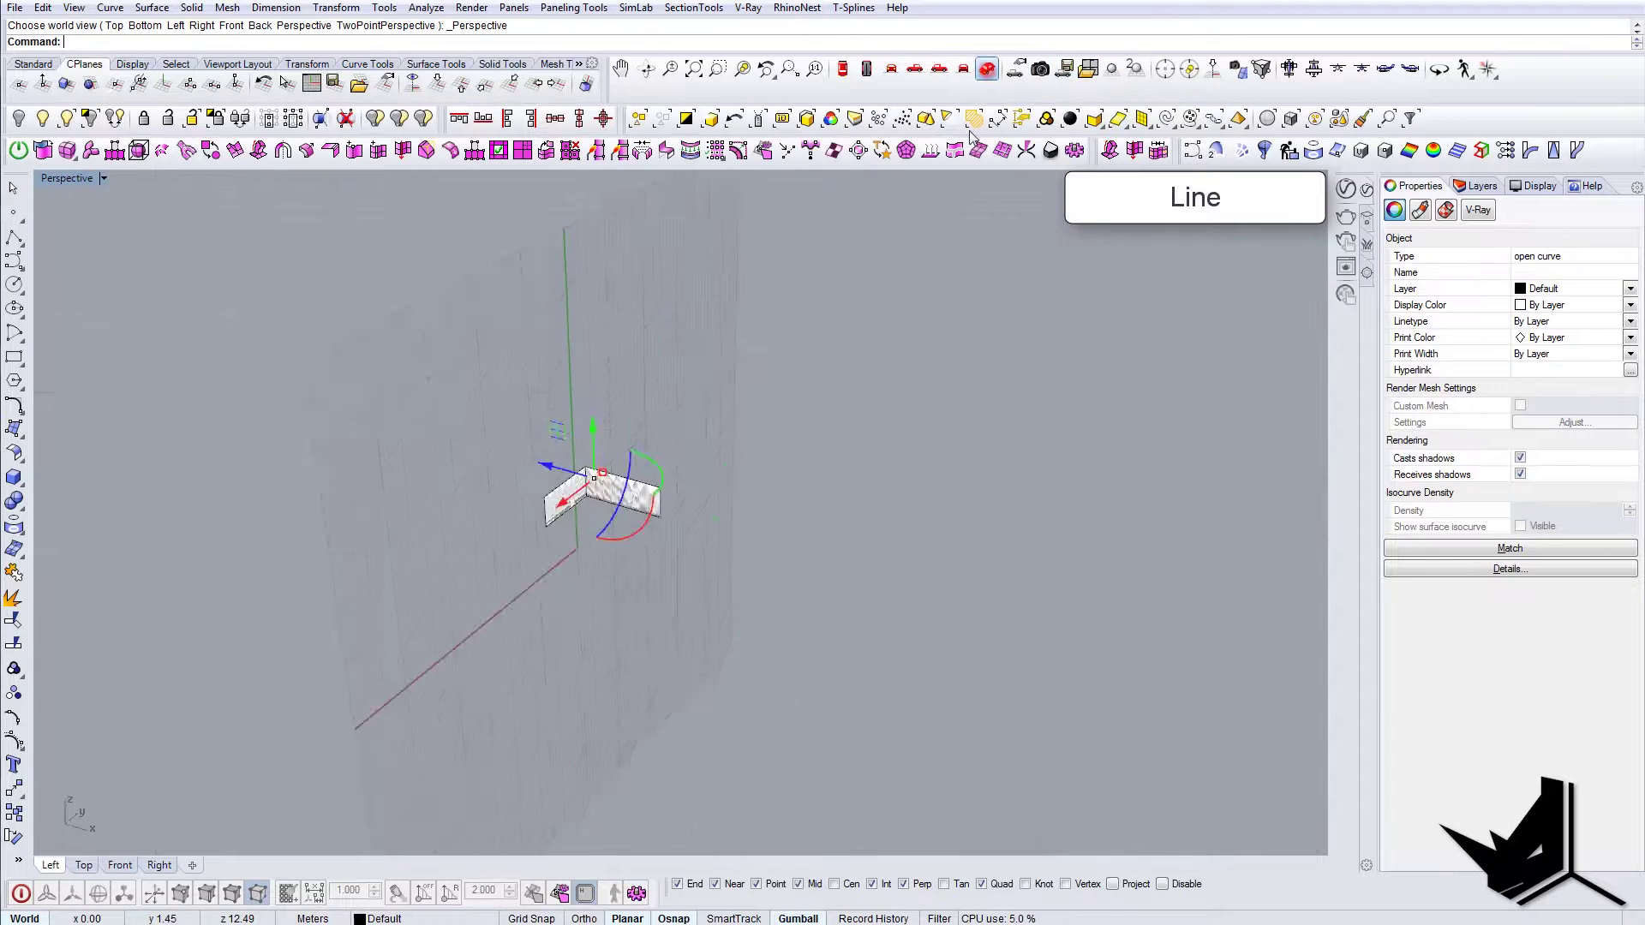
right_drag(856, 429, 765, 468)
scroll(543, 506, up, 6)
scroll(764, 467, up, 5)
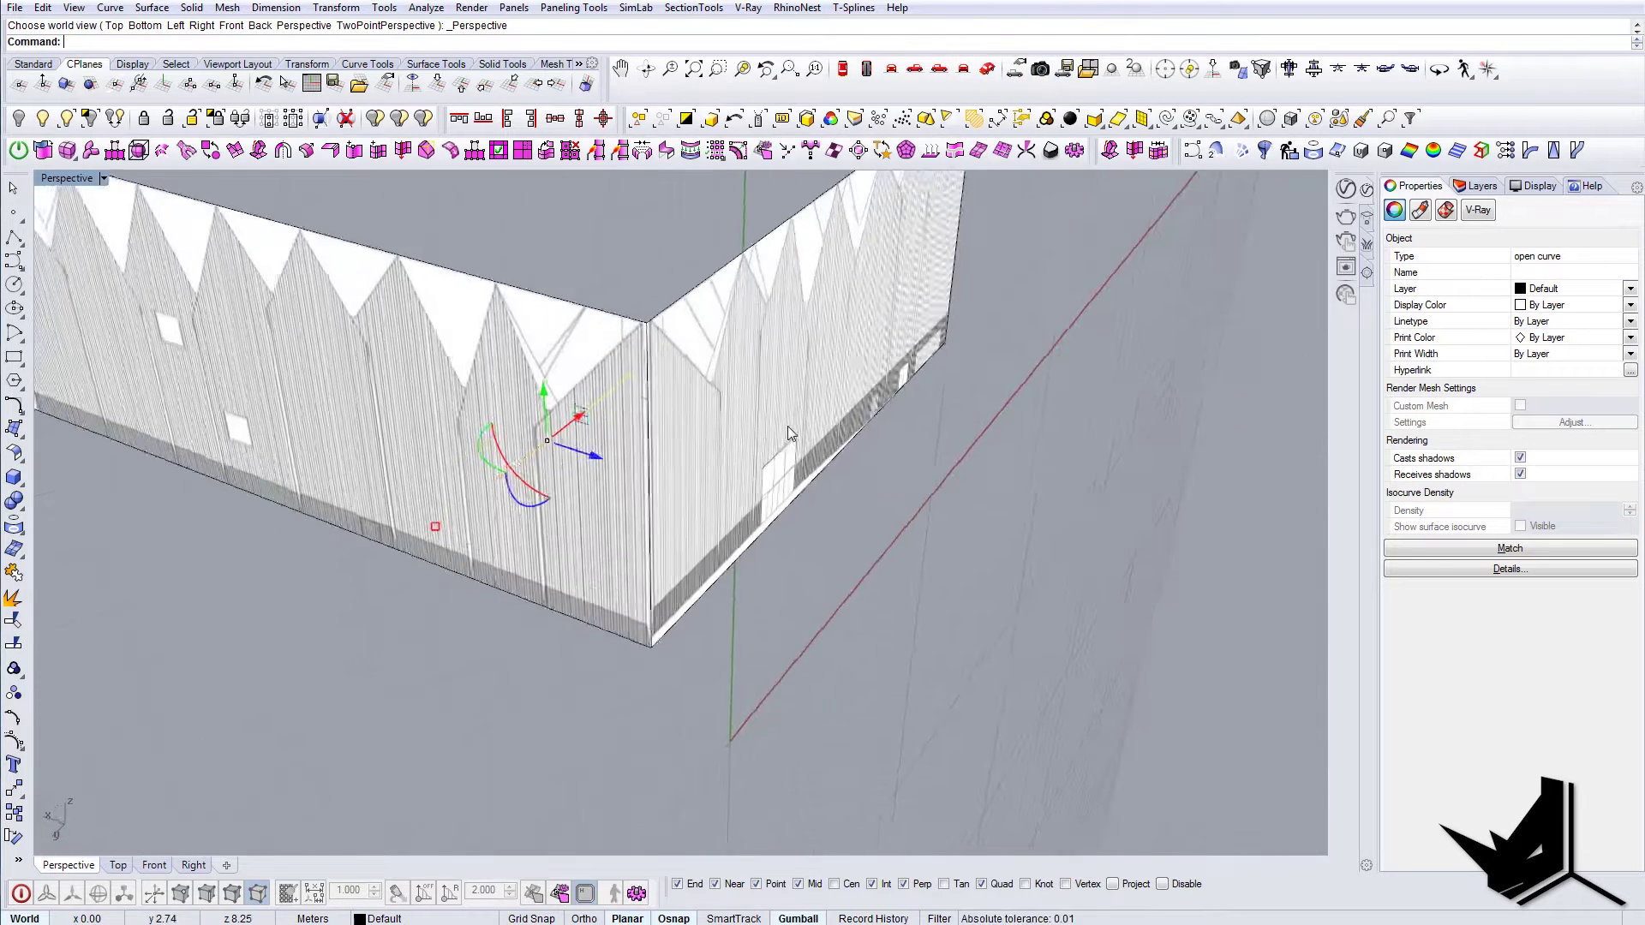
drag(594, 454, 915, 567)
key(Escape)
right_drag(855, 575, 895, 597)
- Stretch the flat guide surface with Scale1D so it reaches farther across the west facade's folds
drag(963, 594, 809, 477)
text(Scale1D)
key(Return)
click(873, 566)
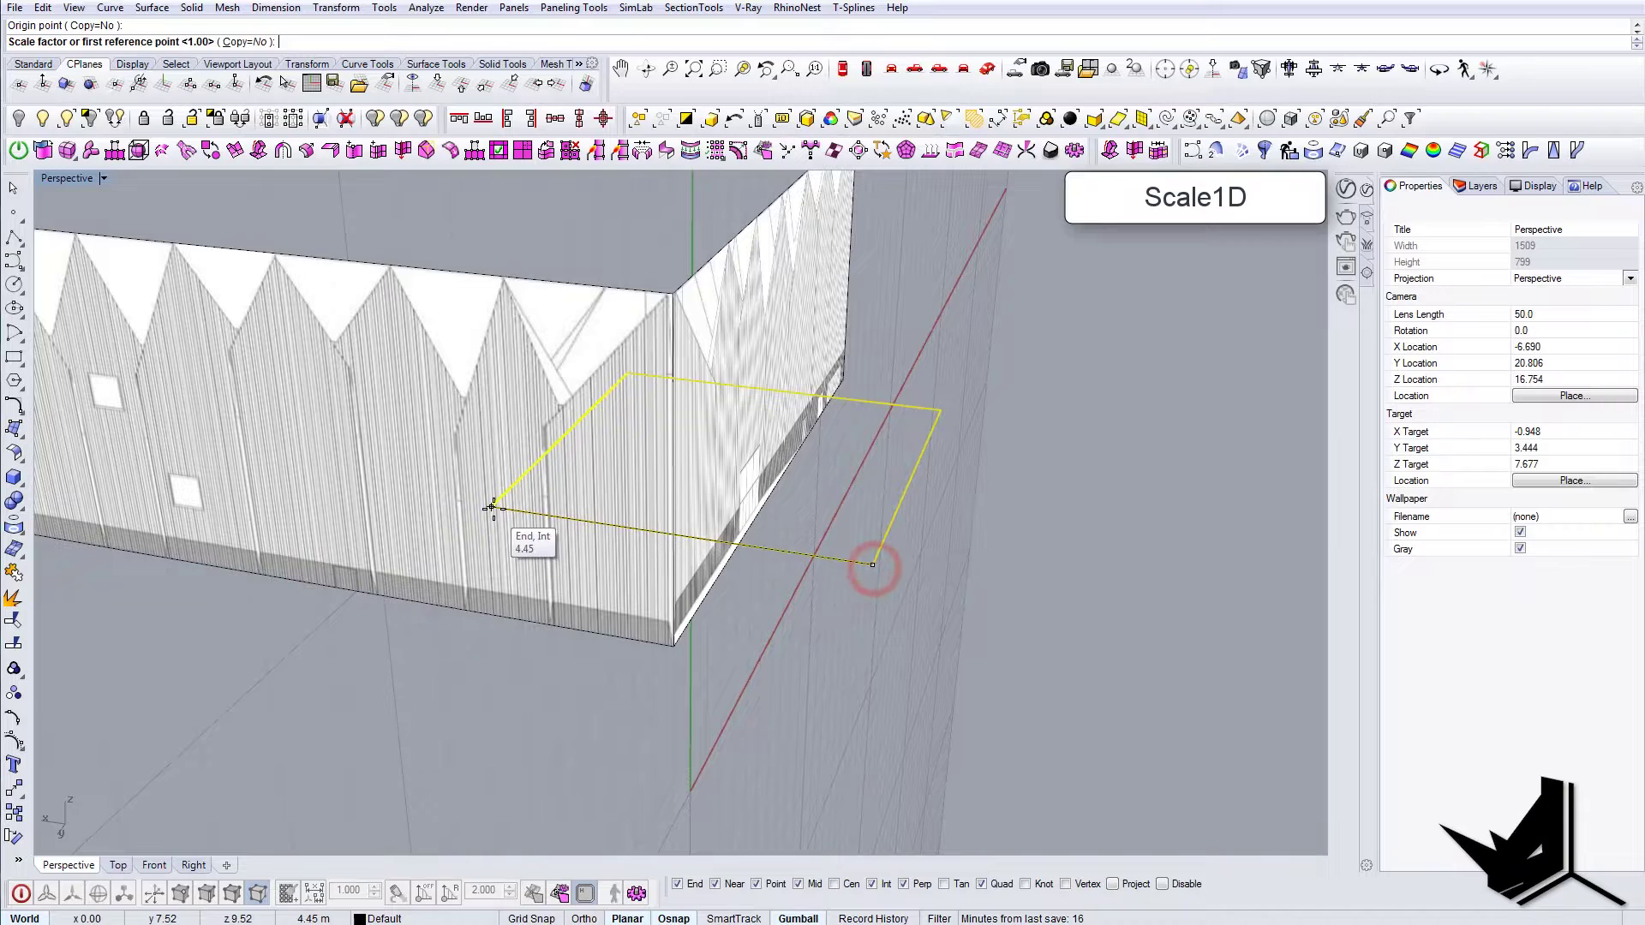
click(371, 523)
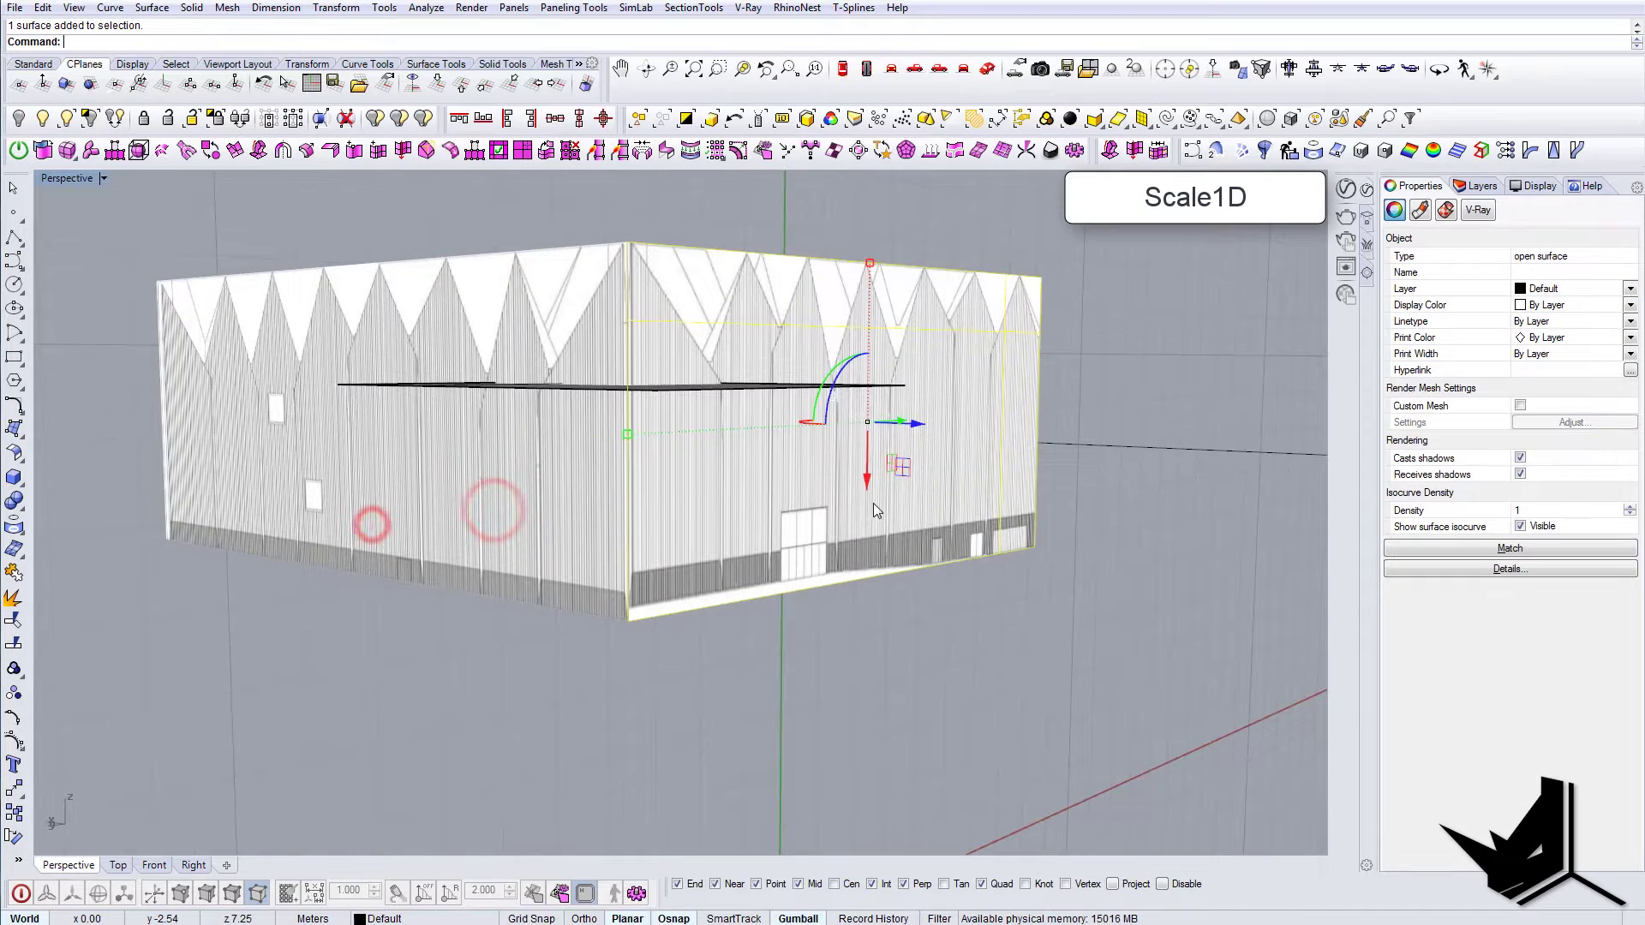
- Stretch the south facade picture slightly downward with Scale1D from its top corner, matching its fold heights to the west facade
right_drag(873, 502, 918, 496)
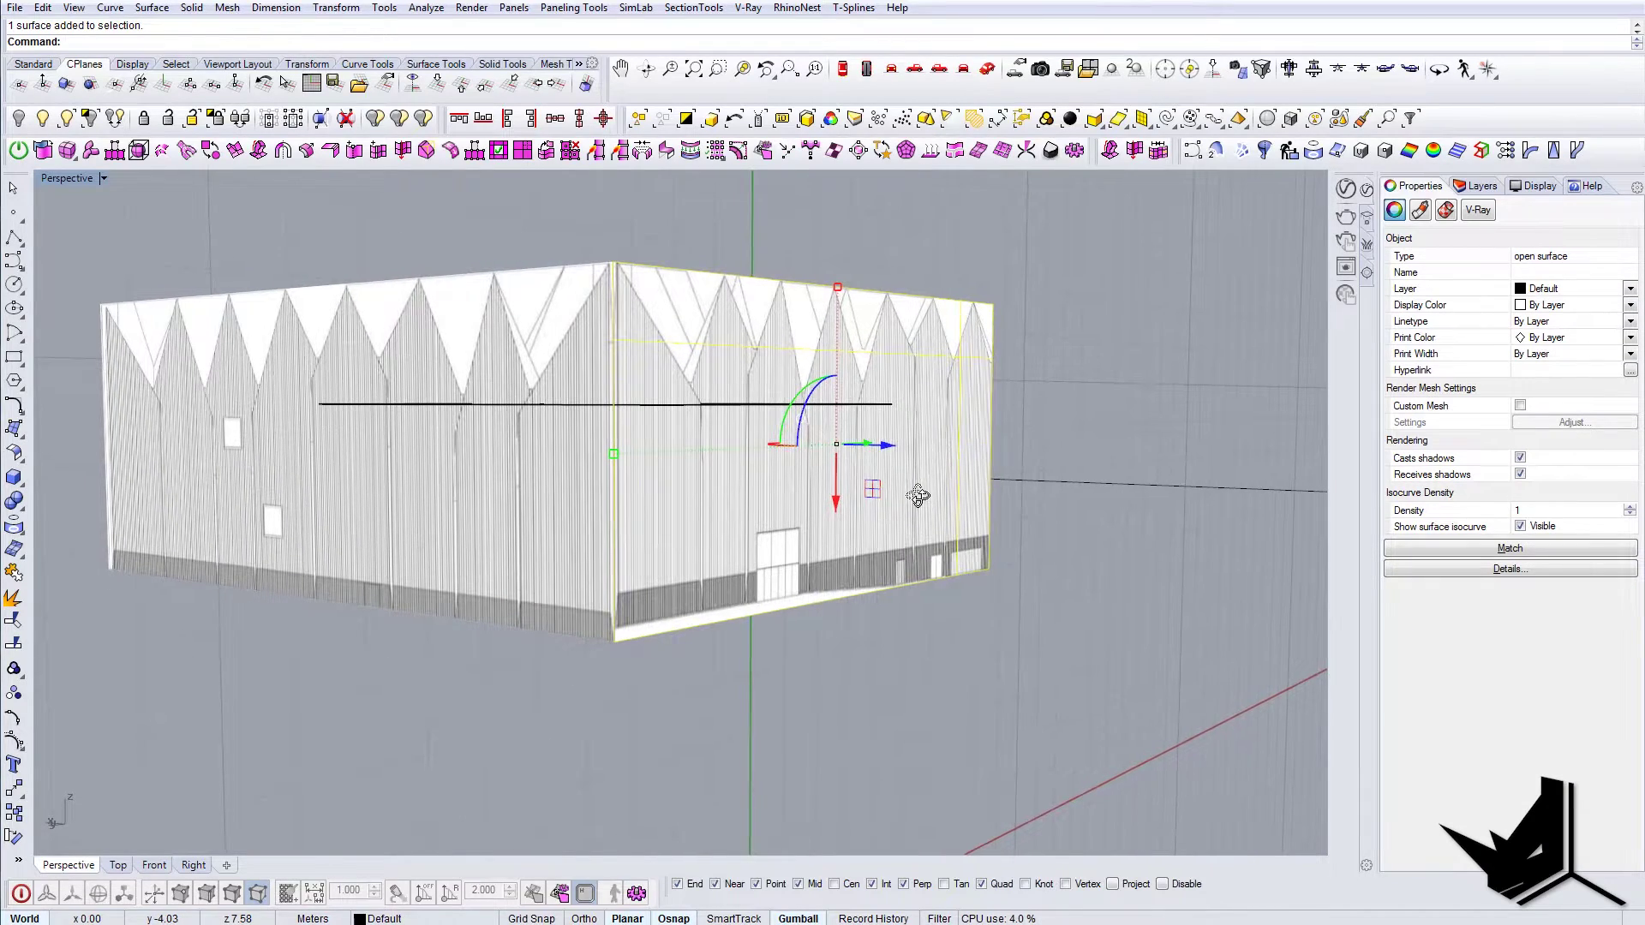
text(ALE1D)
key(Return)
click(997, 304)
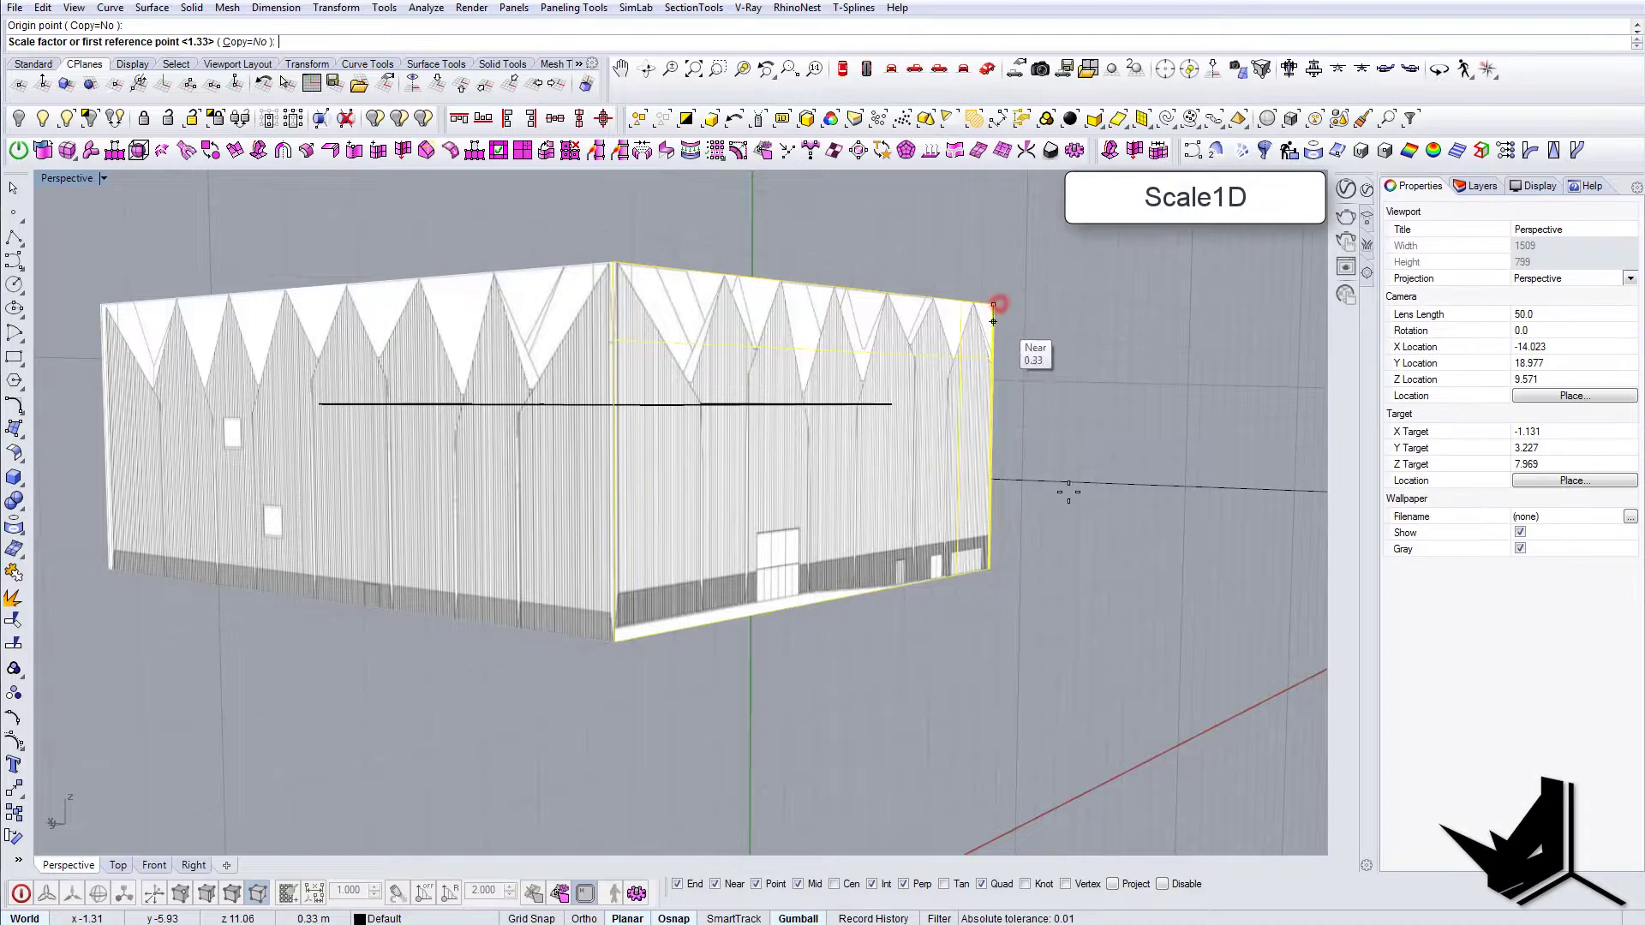
click(992, 571)
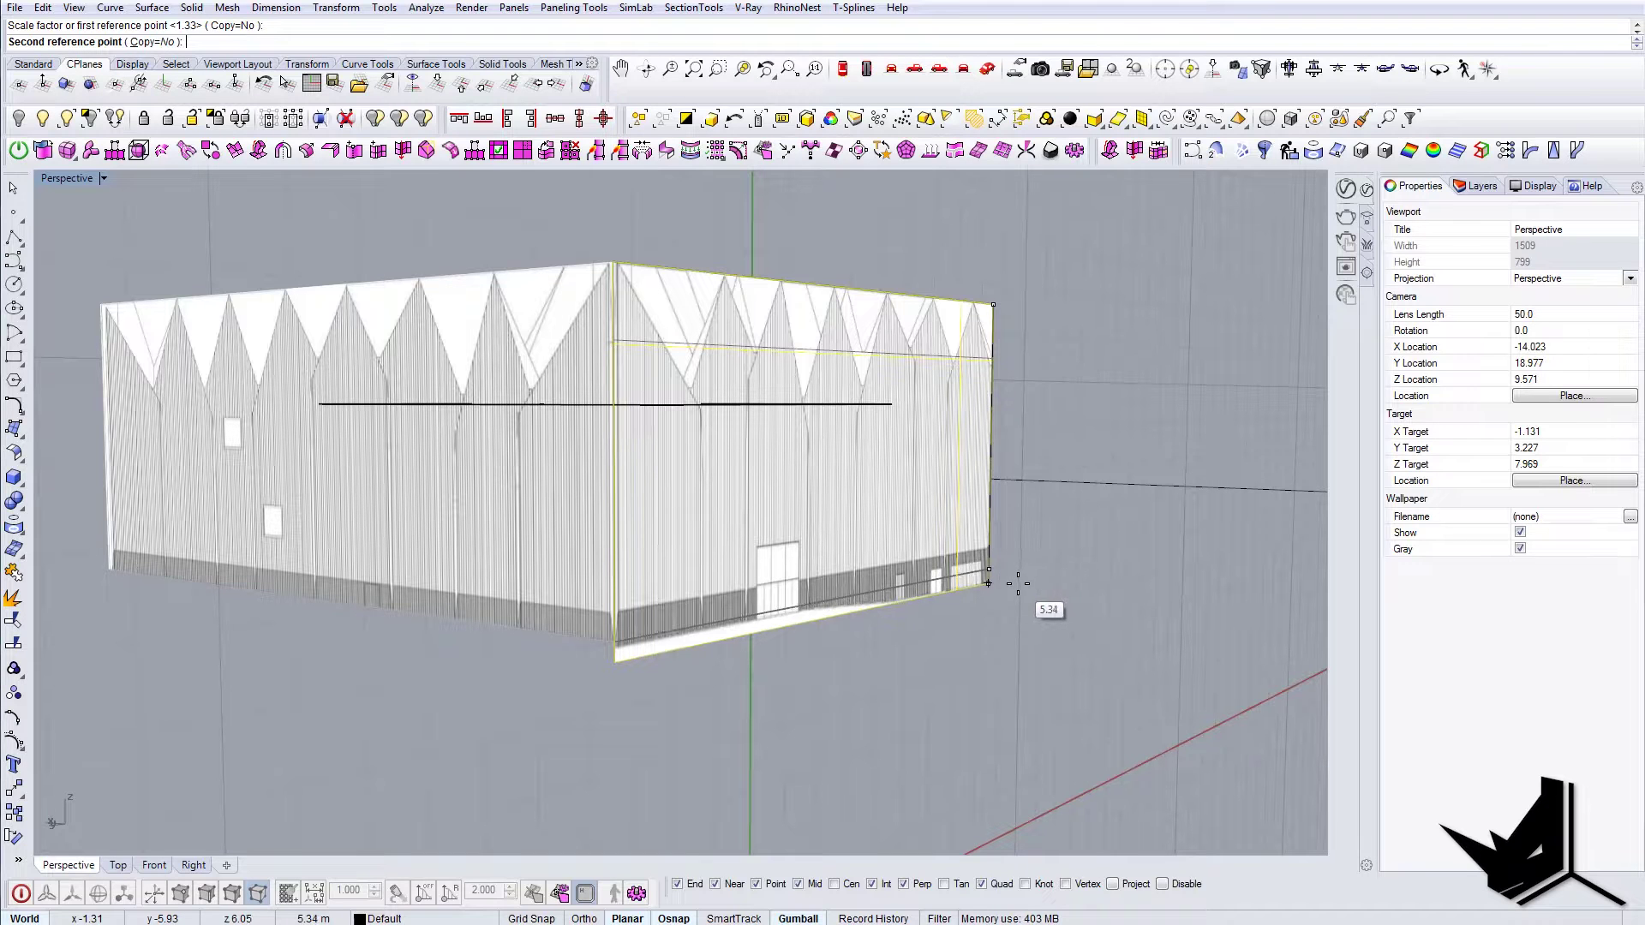
click(1018, 584)
- Delete the horizontal guide surface and its source line
right_drag(1021, 583, 551, 458)
click(743, 408)
key(Delete)
click(503, 422)
key(Delete)
- Set the construction plane to World Top
scroll(831, 524, down, 11)
right_drag(831, 525, 227, 179)
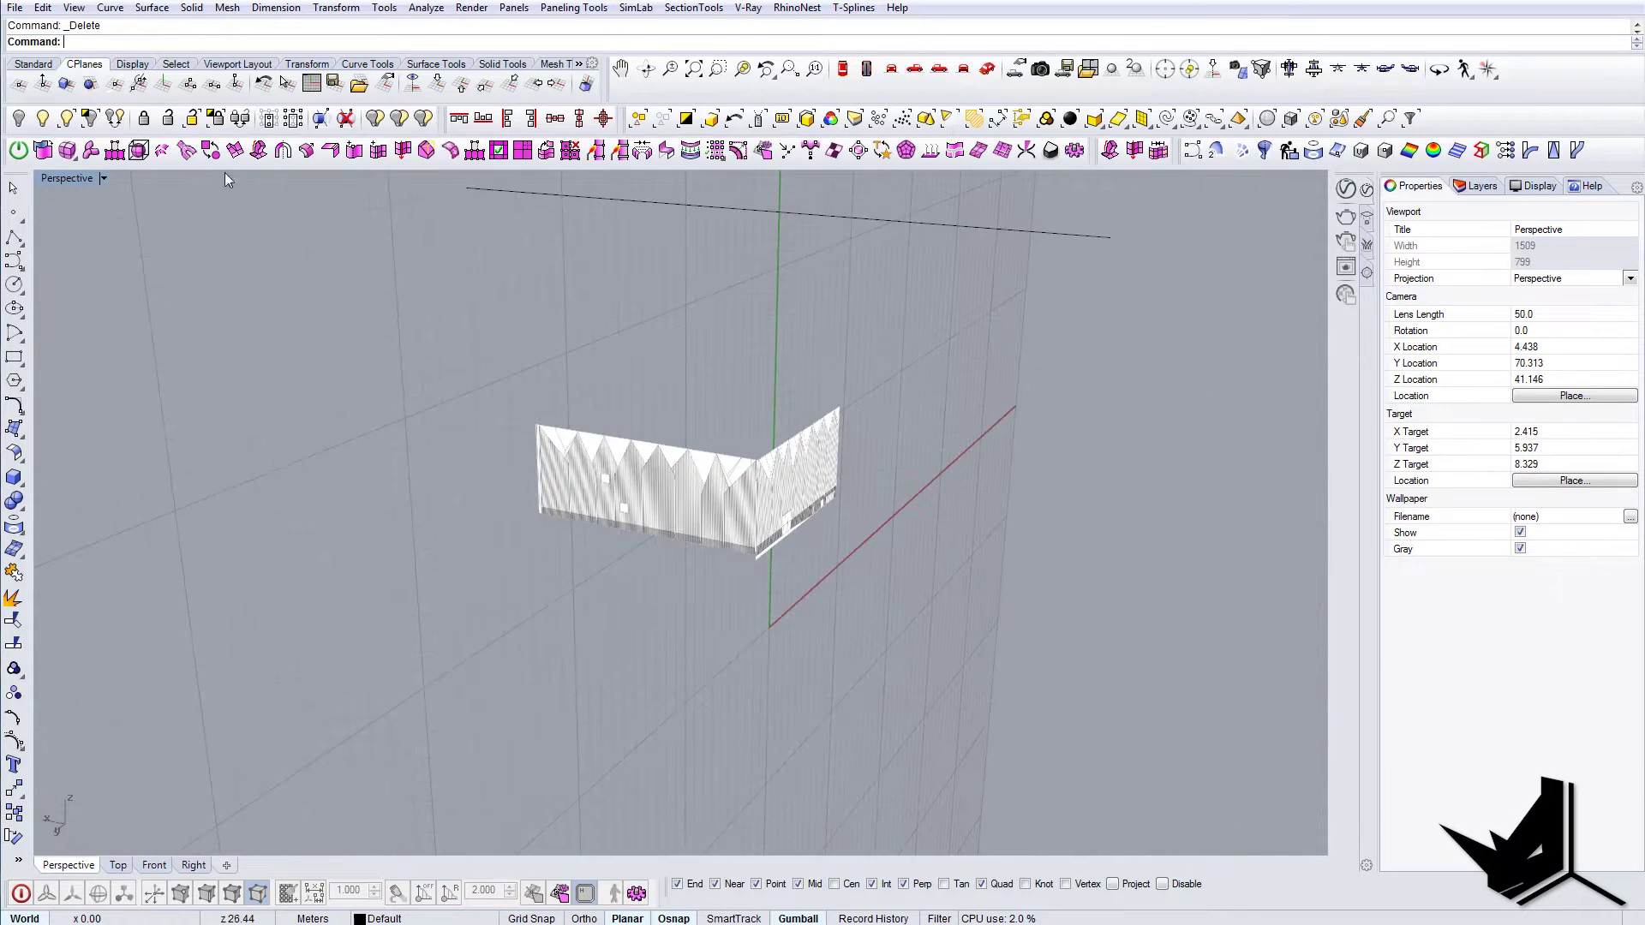
click(439, 86)
right_drag(960, 515, 625, 450)
scroll(793, 480, up, 7)
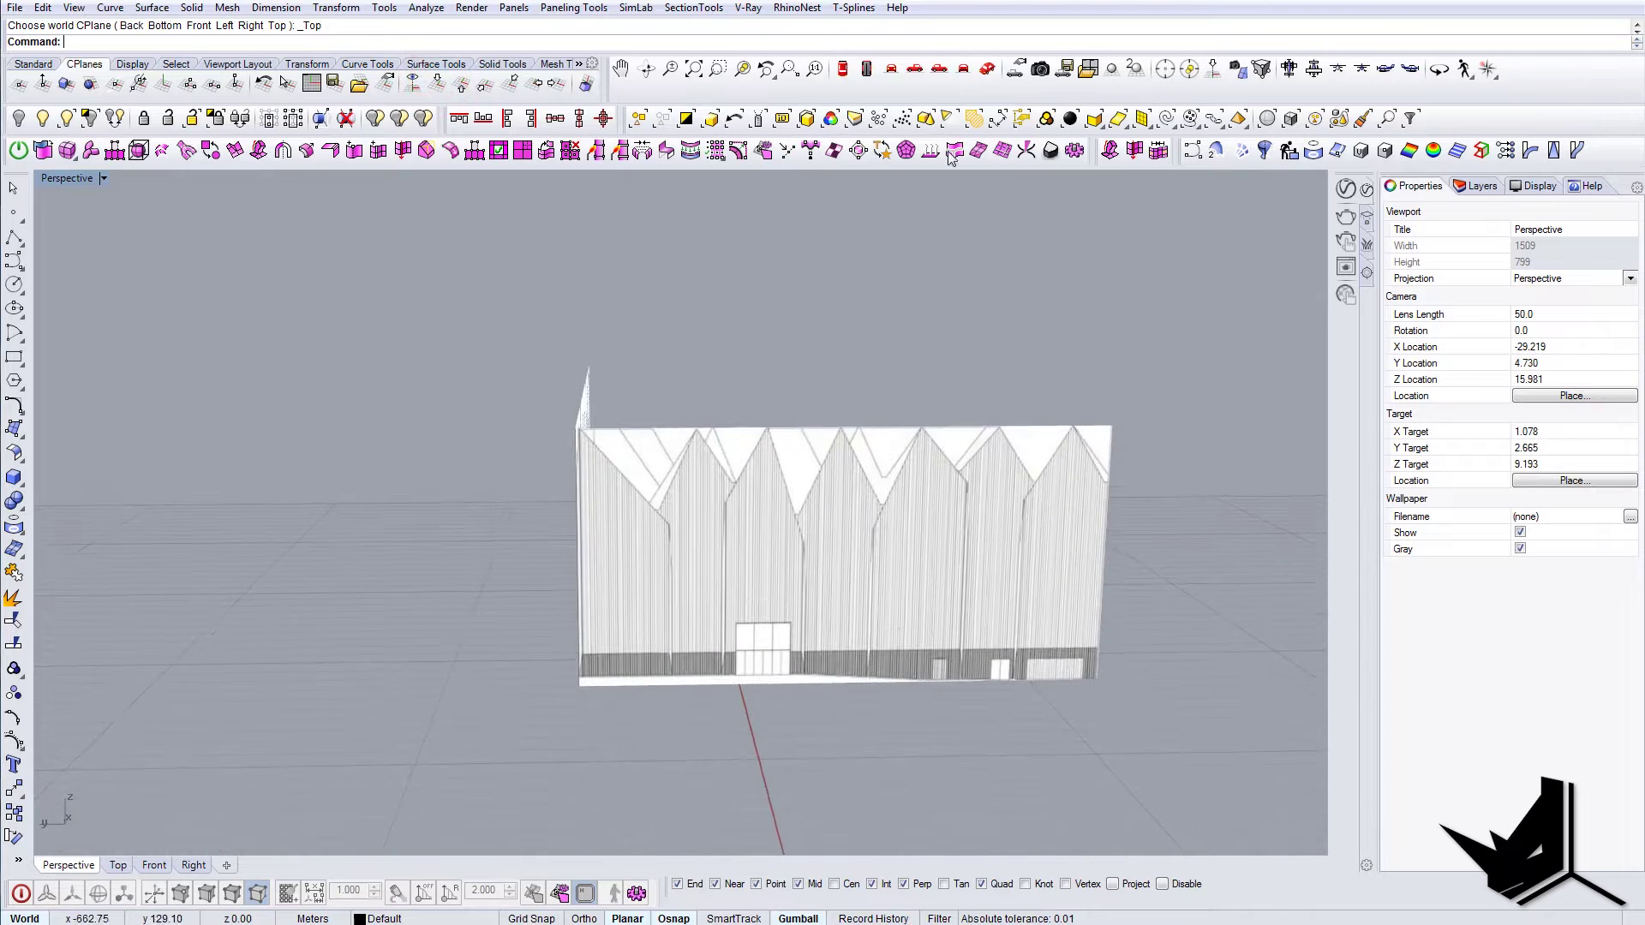
- Make the west facade picture semi-transparent by raising its Picture Frame material's transparency
click(891, 71)
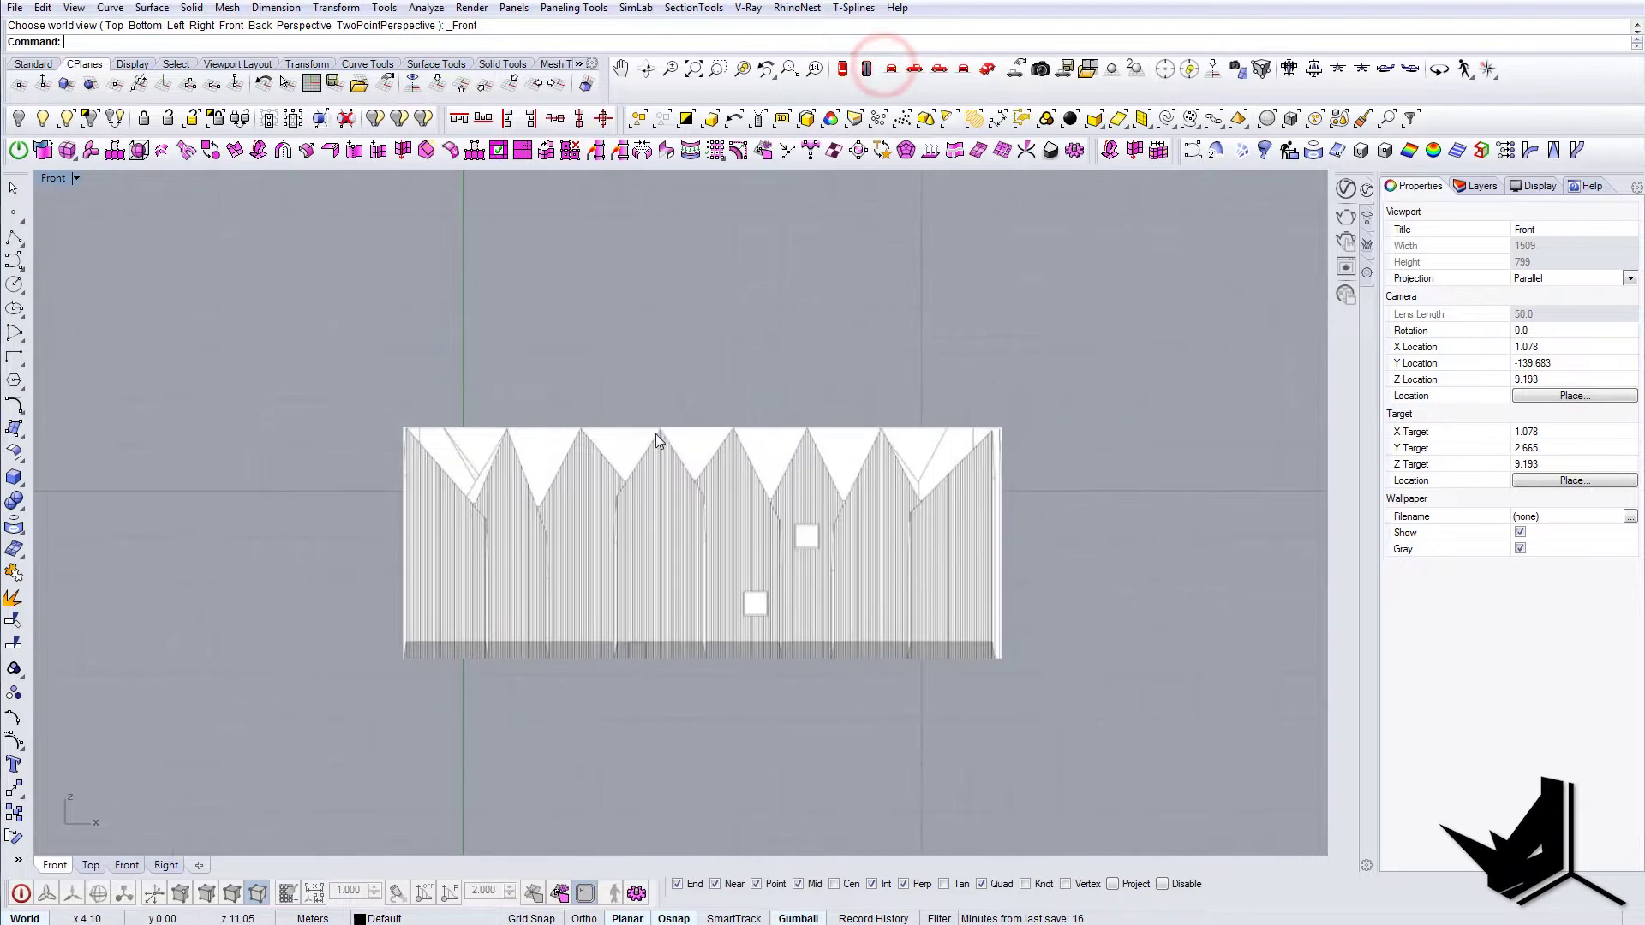
scroll(718, 597, up, 2)
scroll(718, 598, down, 2)
click(804, 514)
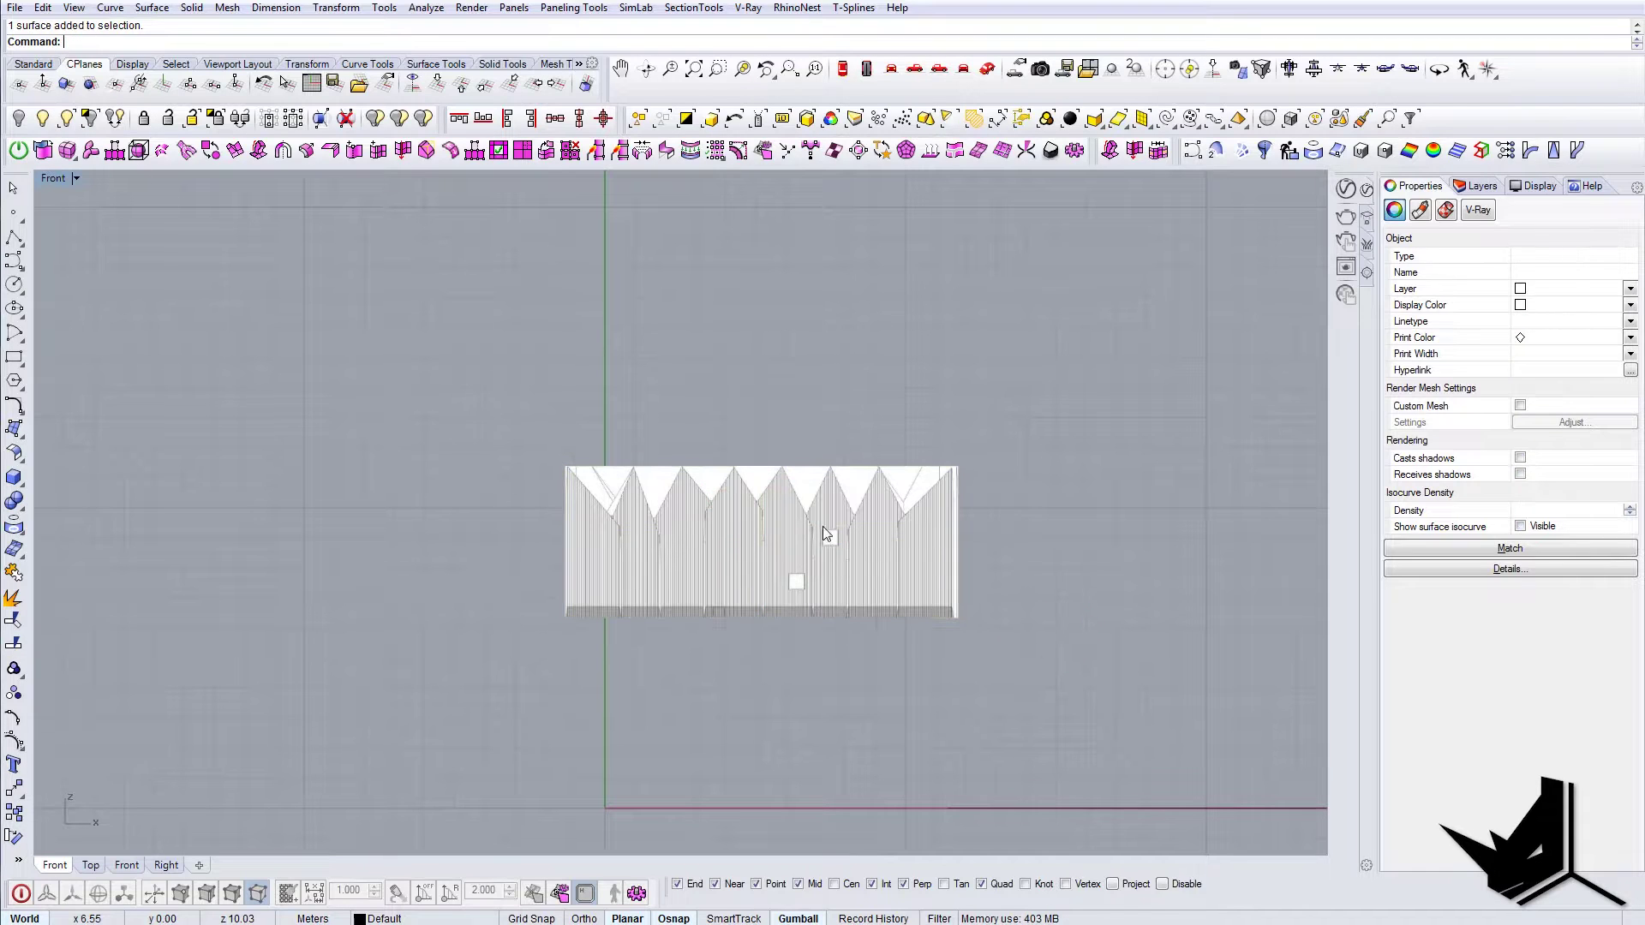
drag(1071, 664, 778, 476)
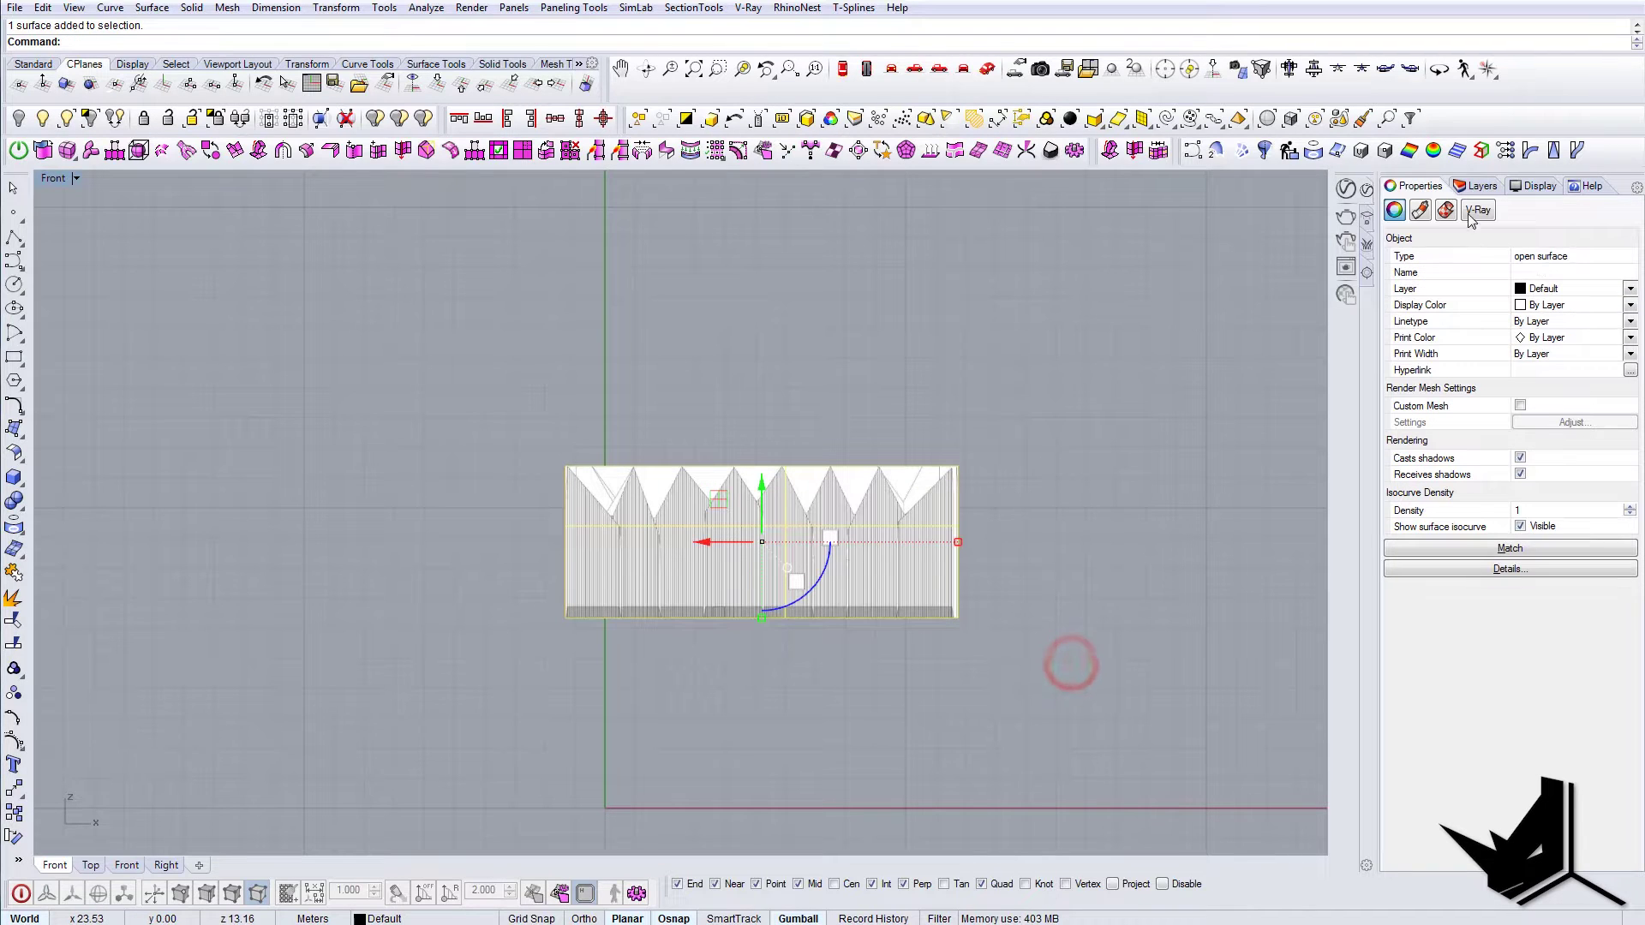
click(1420, 210)
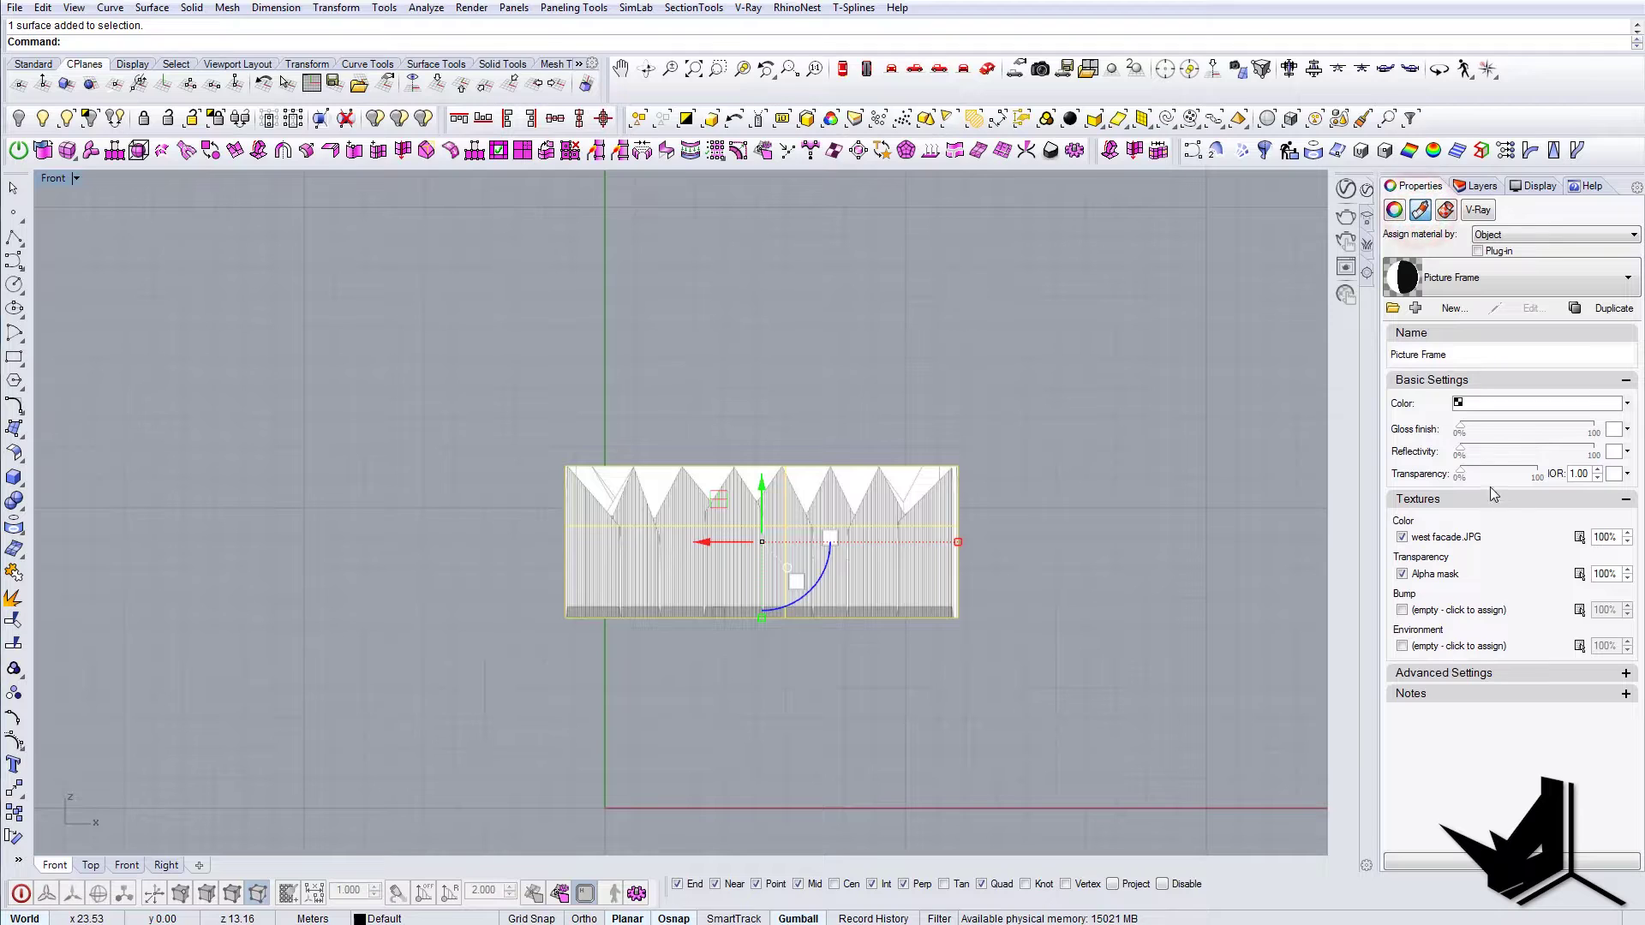
drag(1481, 473, 1522, 480)
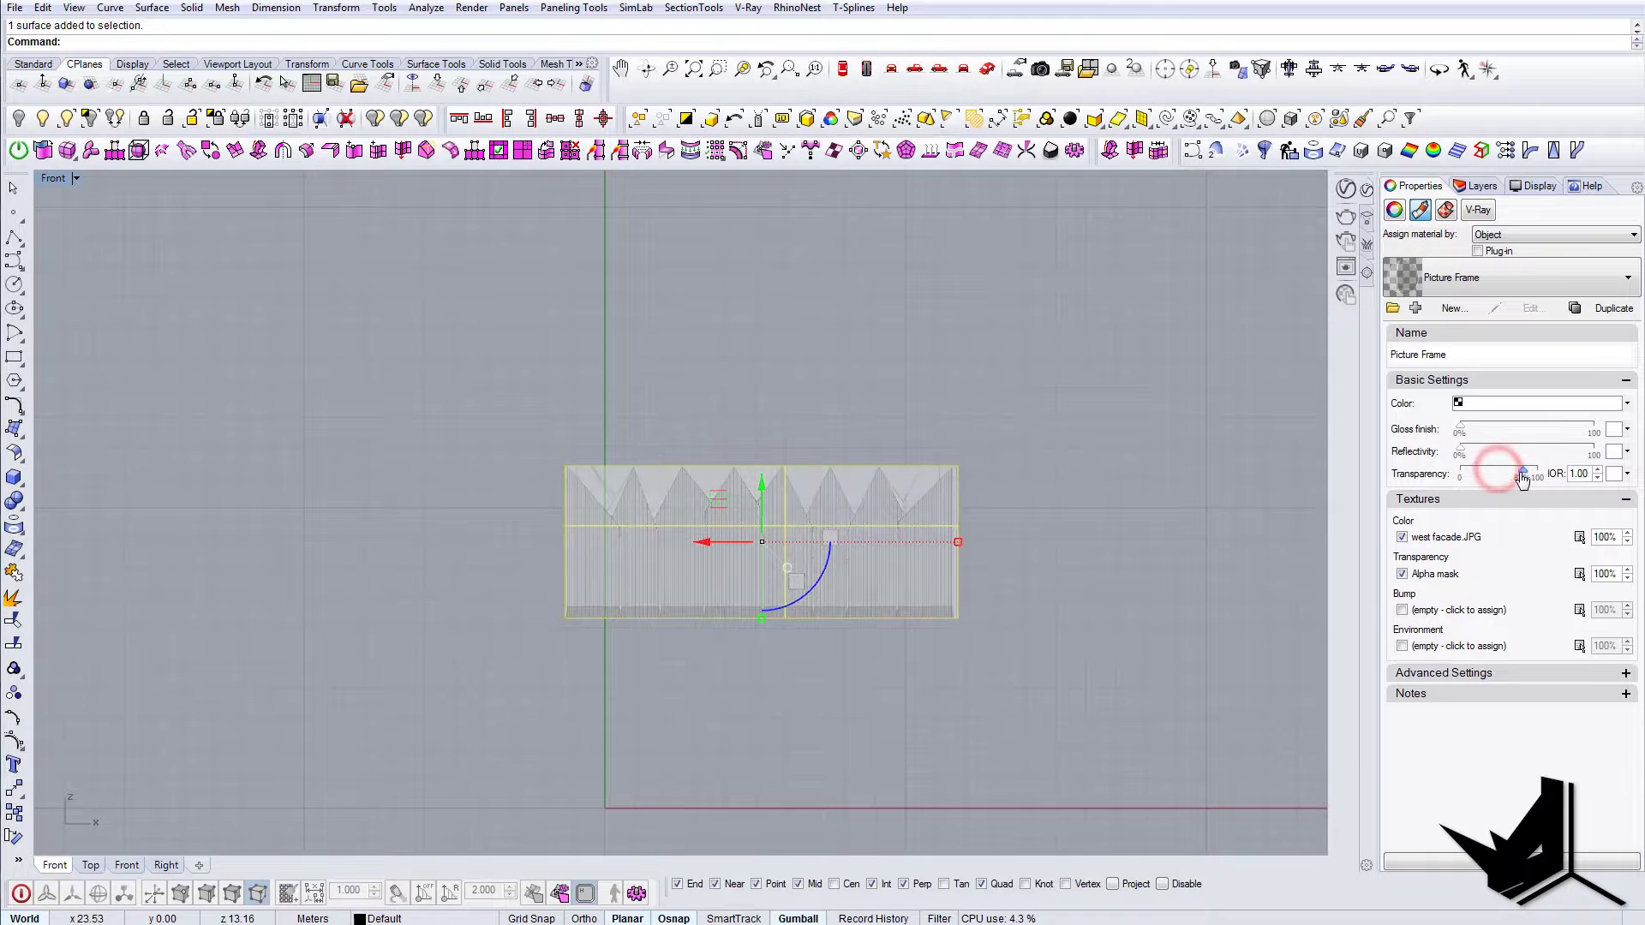
click(1174, 499)
- Set the south facade picture's material transparency to 73%
click(963, 68)
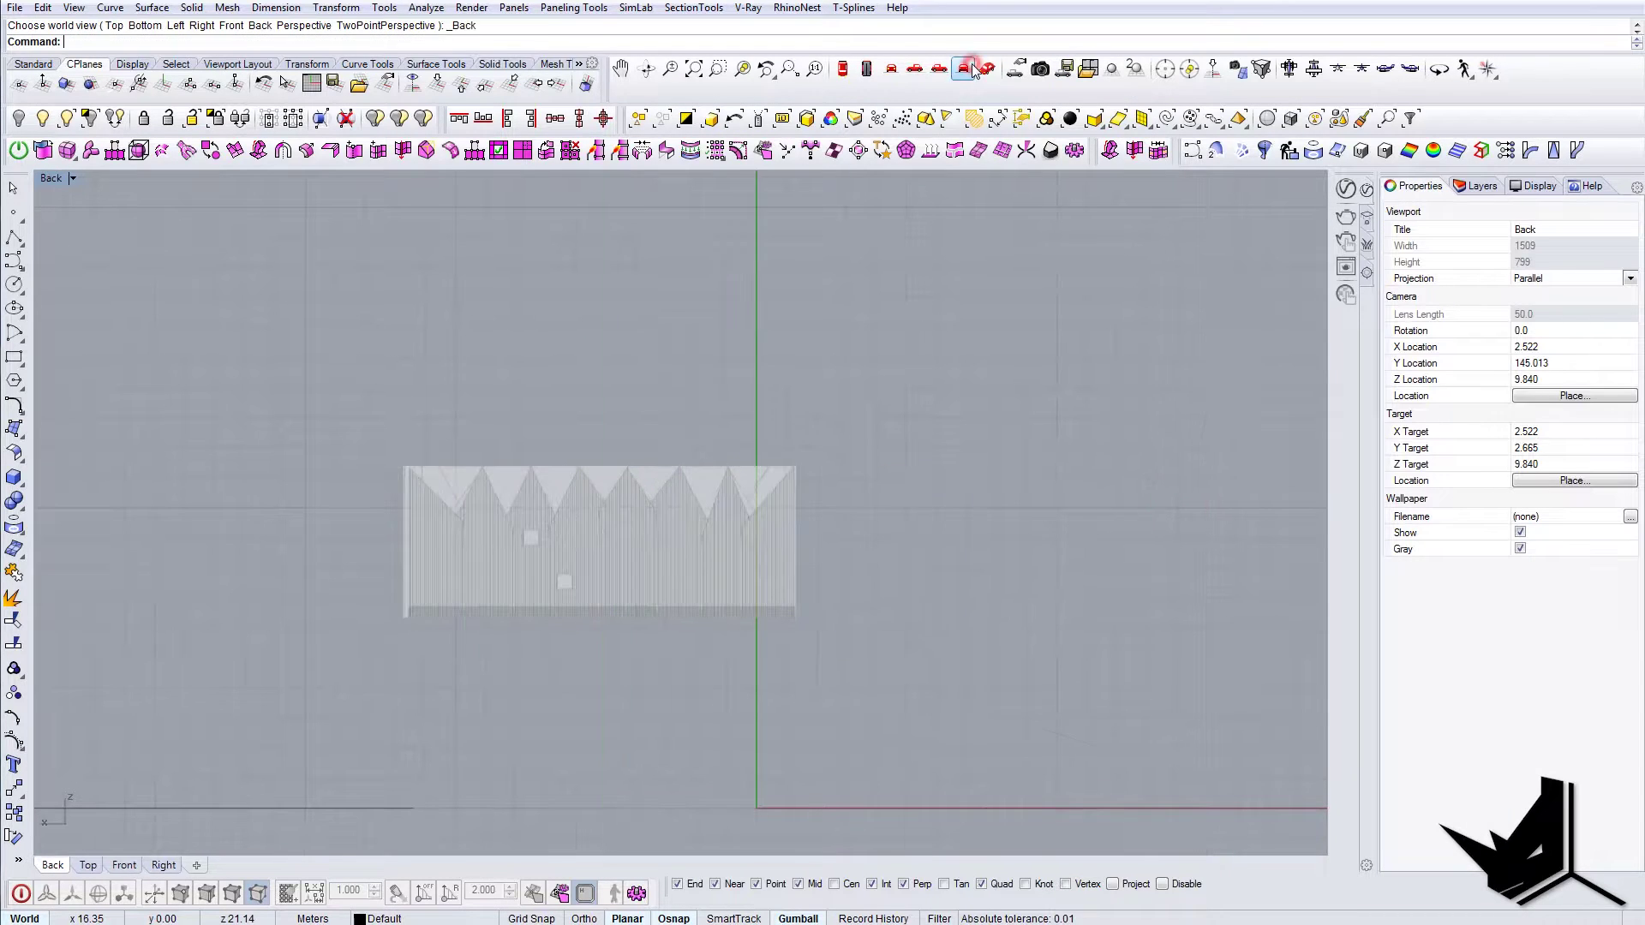
click(619, 513)
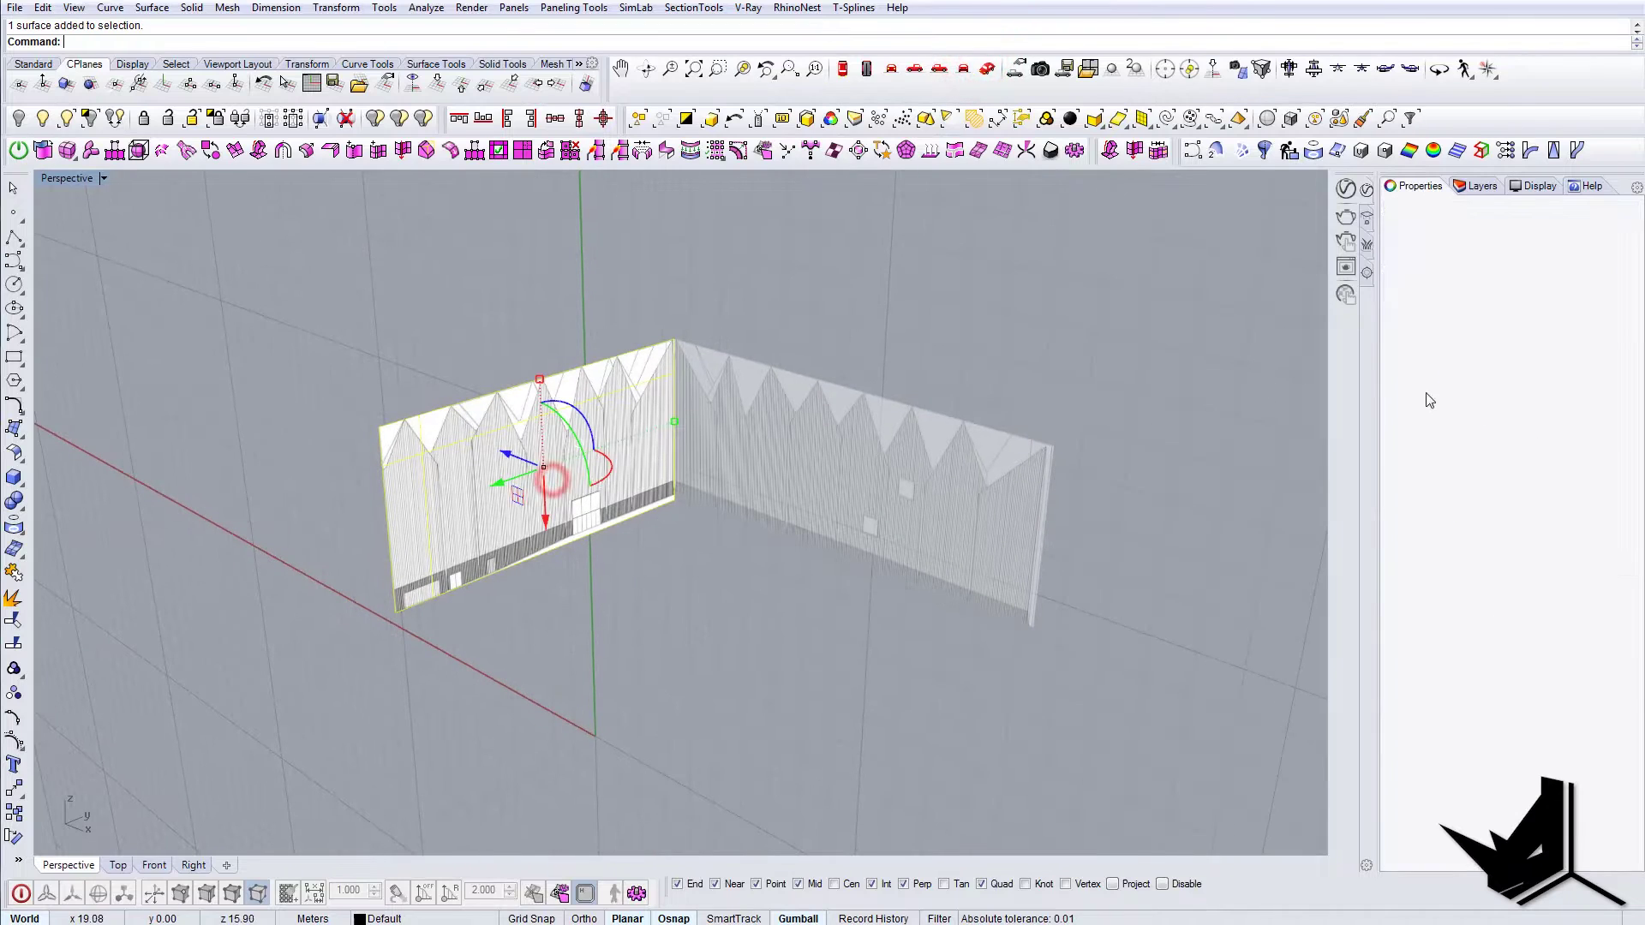
click(1517, 474)
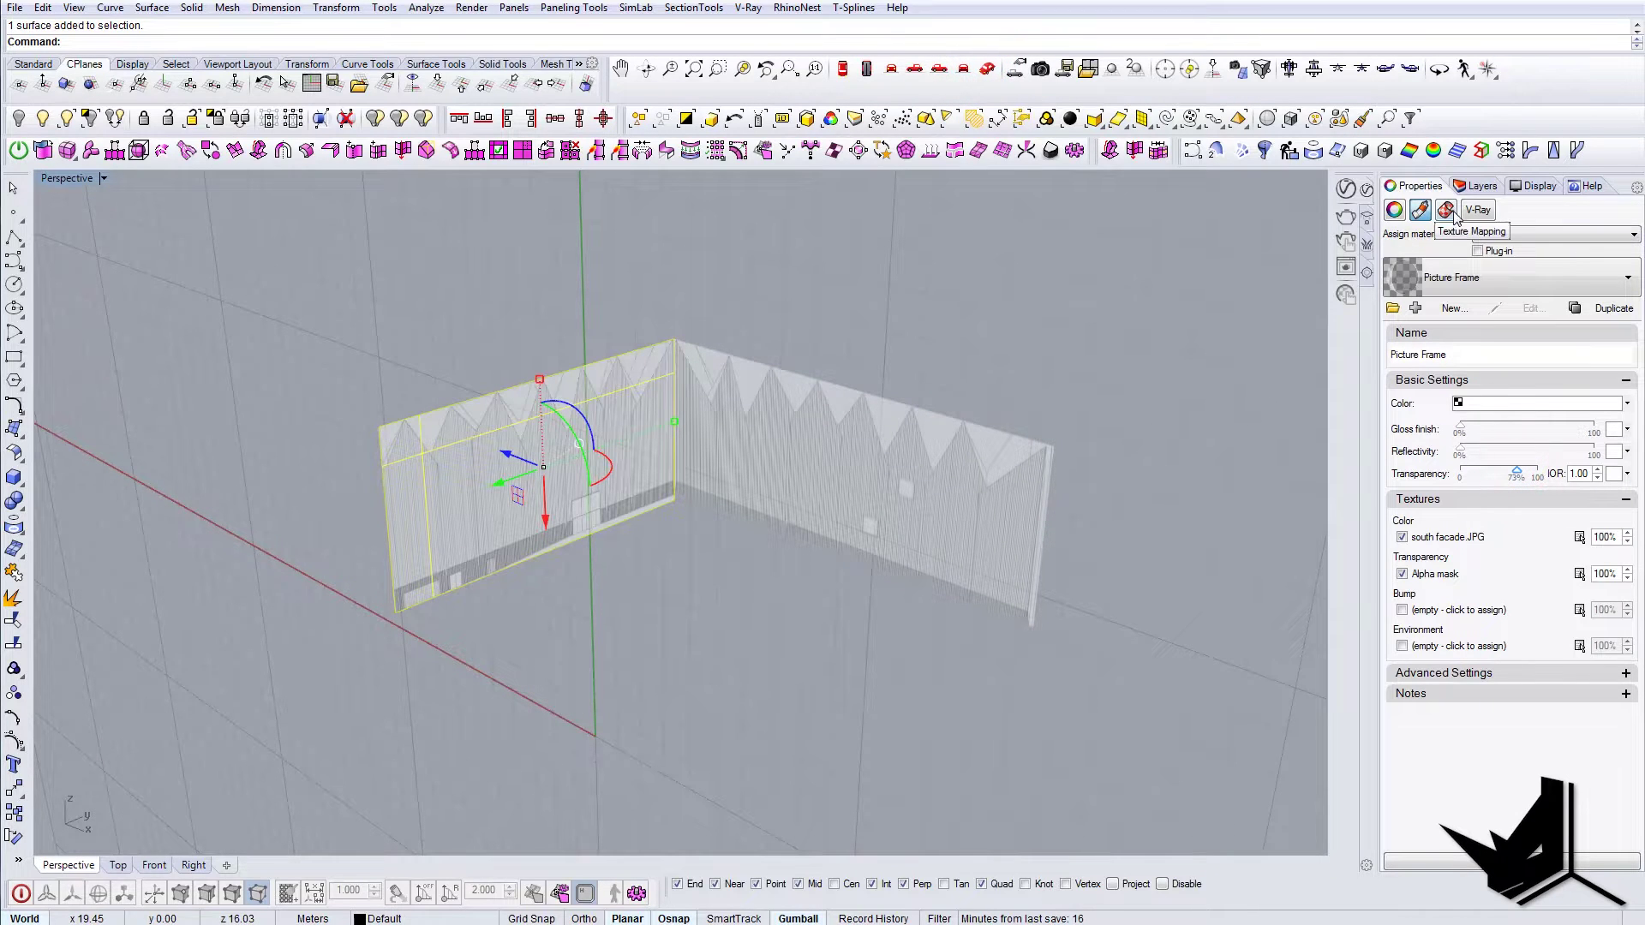
click(702, 363)
- Lock both semi-transparent facade pictures in place
right_drag(699, 366, 423, 226)
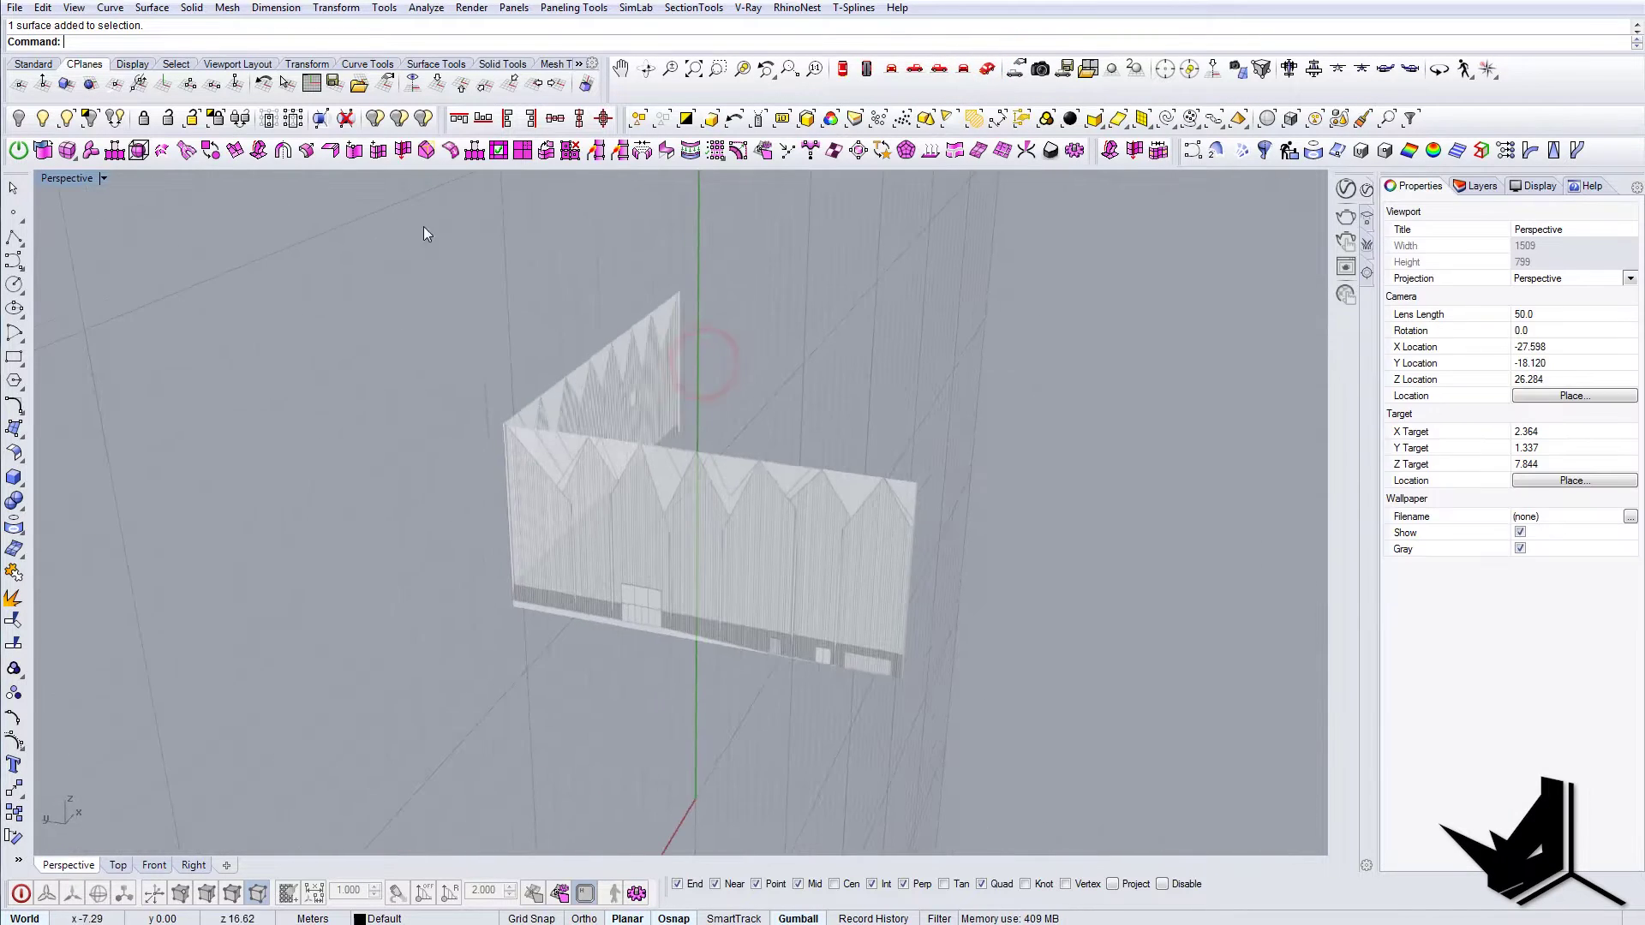
right_drag(694, 385, 1028, 334)
drag(891, 283, 643, 520)
text(ock)
key(Return)
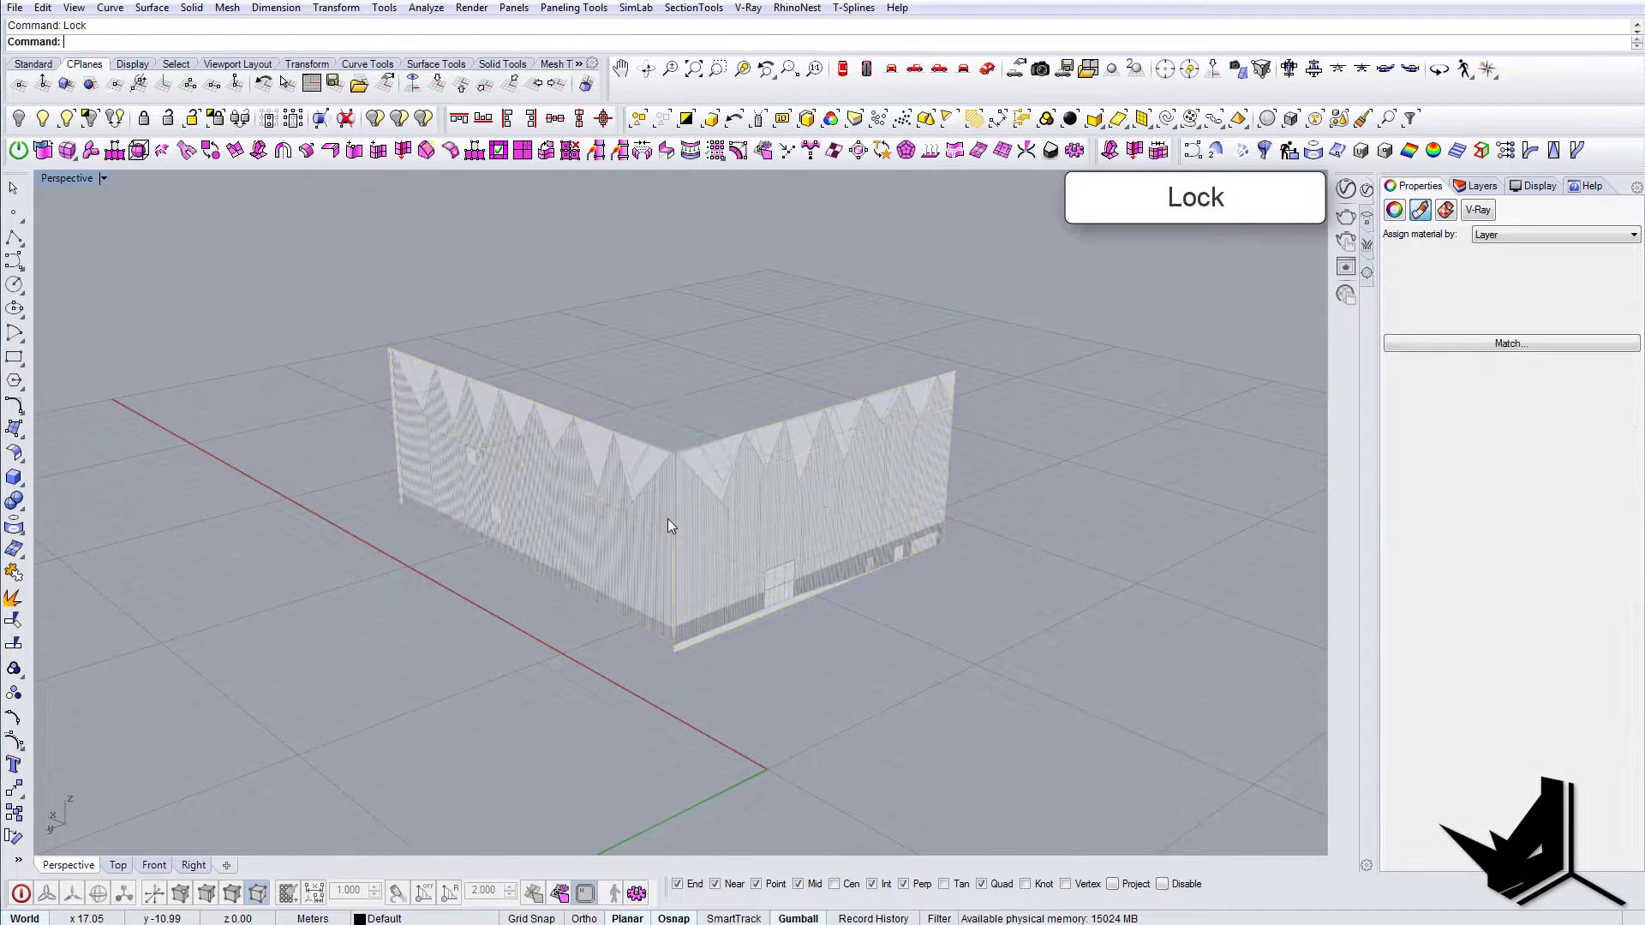
- In the Right view, trace a vertical polyline from the facade's base past the roof between the third and fourth gabled panels
click(909, 72)
right_drag(593, 459, 689, 416)
text(Polyline)
key(Return)
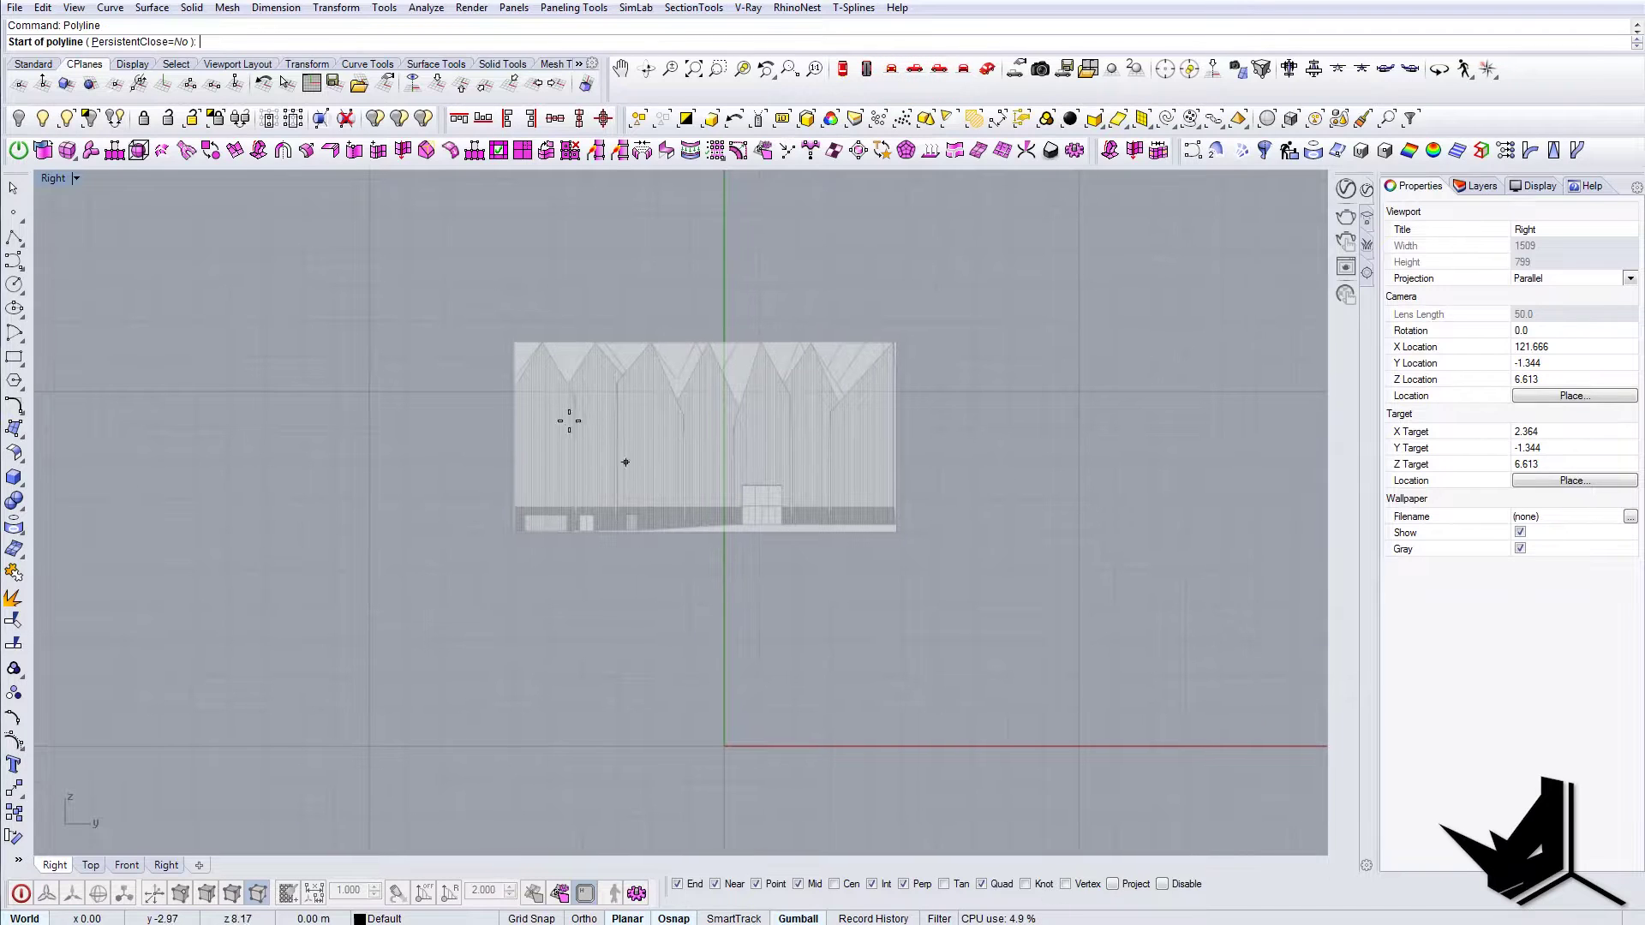
scroll(565, 414, up, 4)
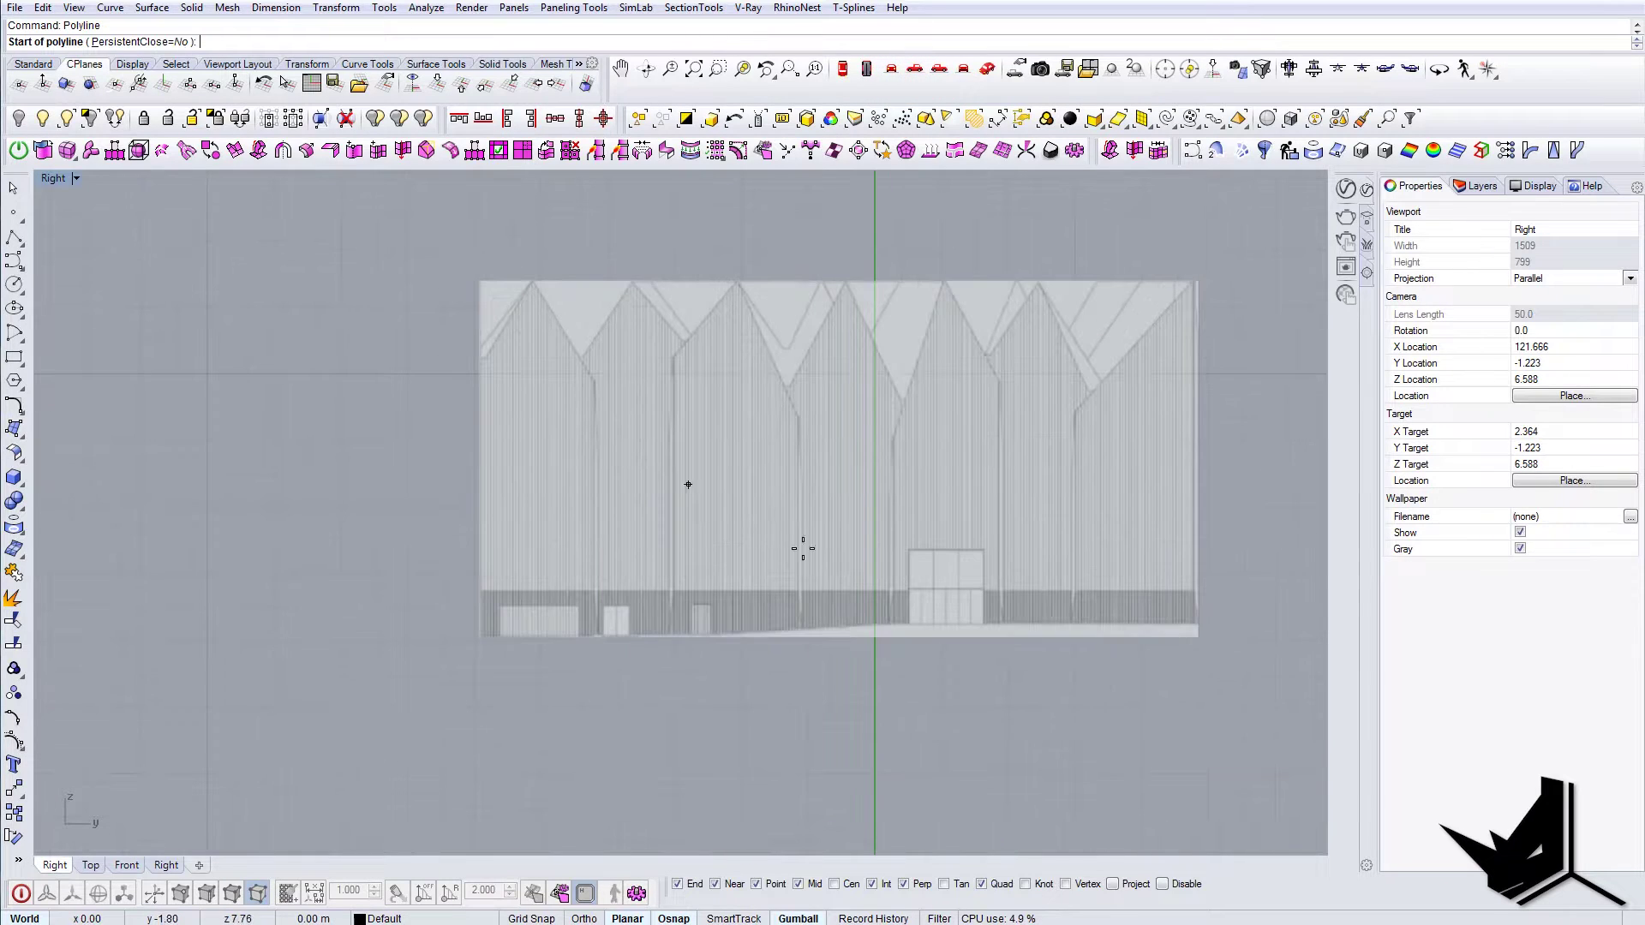
click(800, 639)
click(802, 231)
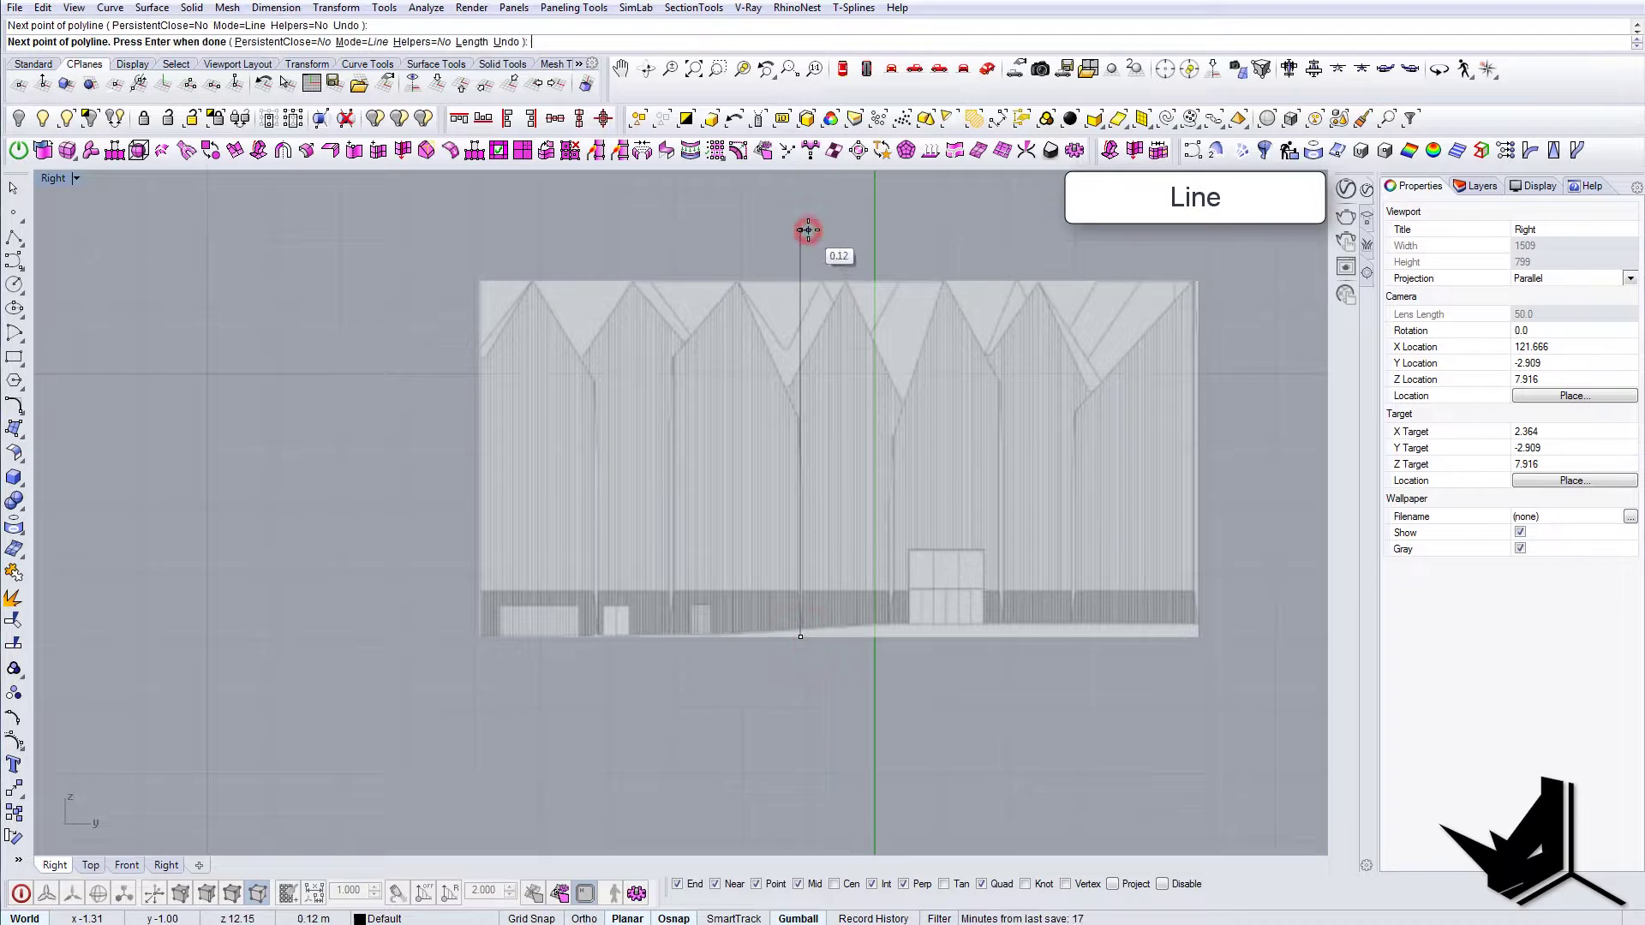
right_click(806, 229)
- Trace the vertical edge between the second and third gabled panels from the base to above the roof
scroll(672, 383, up, 3)
click(673, 771)
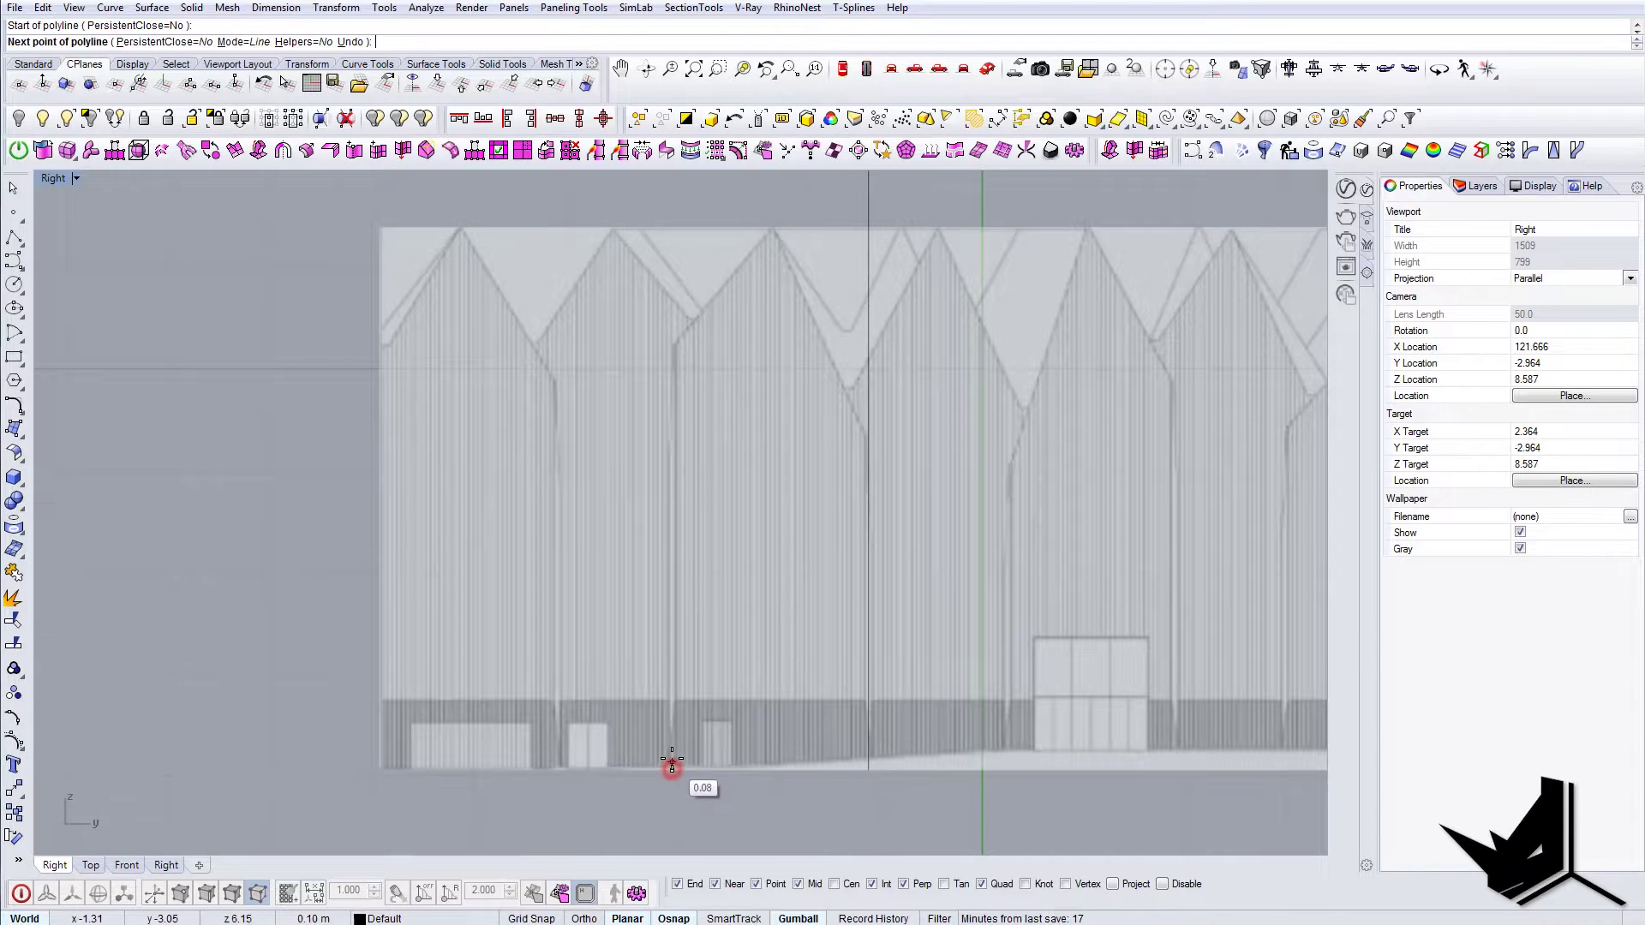
scroll(673, 769, down, 4)
click(680, 312)
right_click(682, 315)
- Trace the third gable's rising and falling slopes with polylines meeting at its peak, extending both beyond the panel
scroll(715, 410, up, 8)
right_click(679, 534)
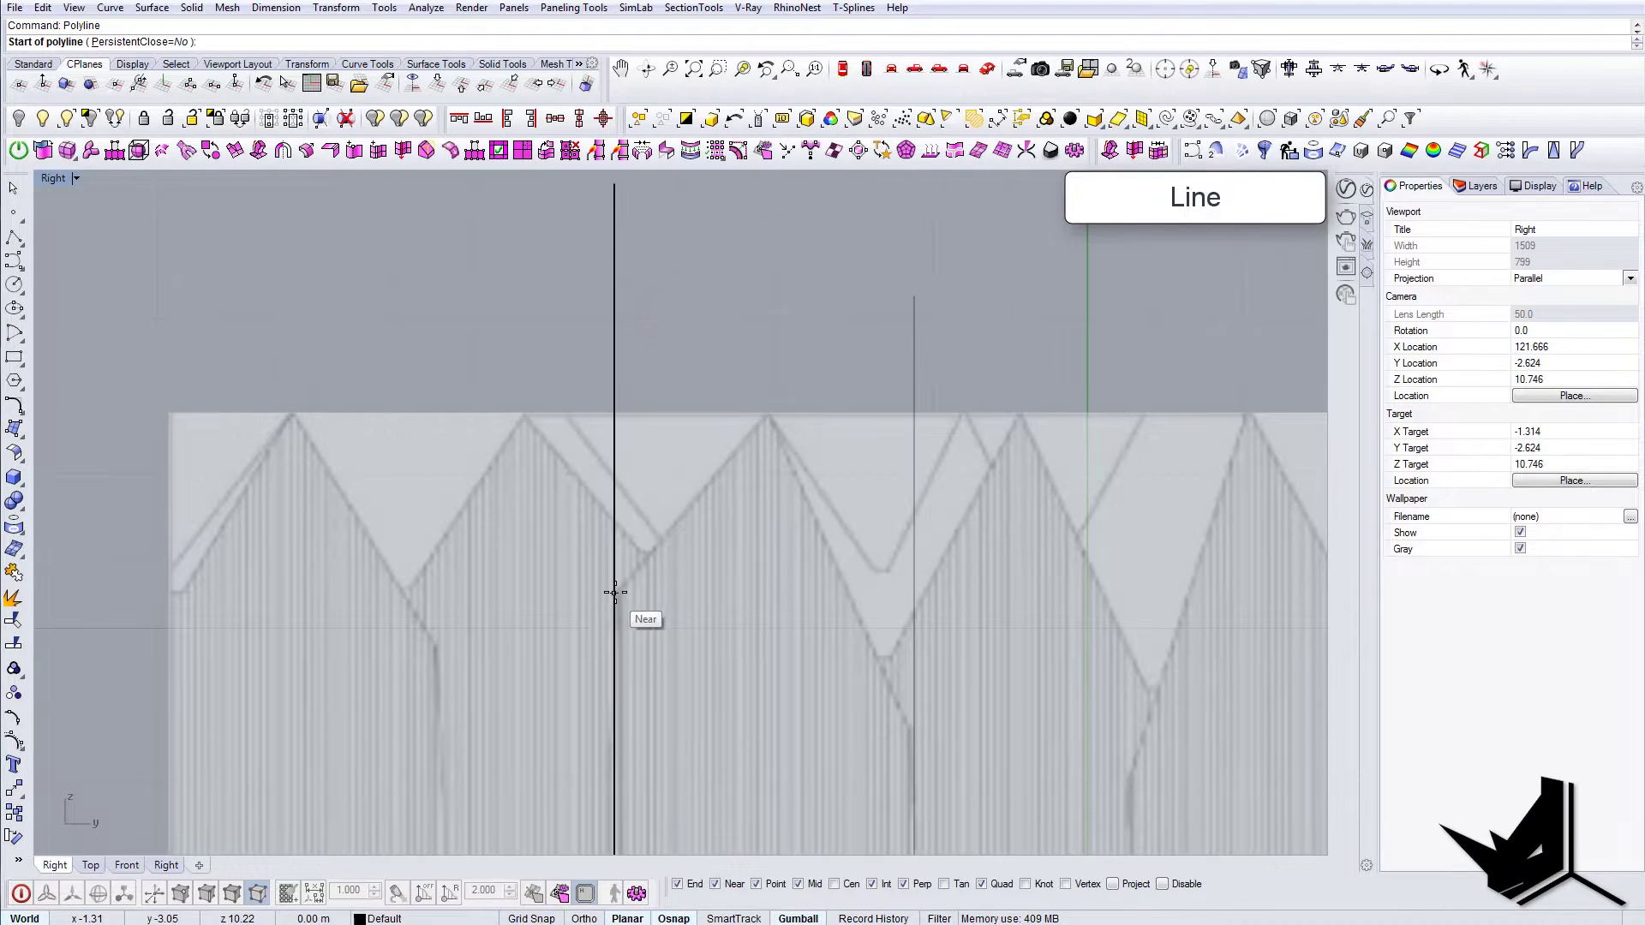
click(614, 592)
click(839, 331)
right_click(841, 331)
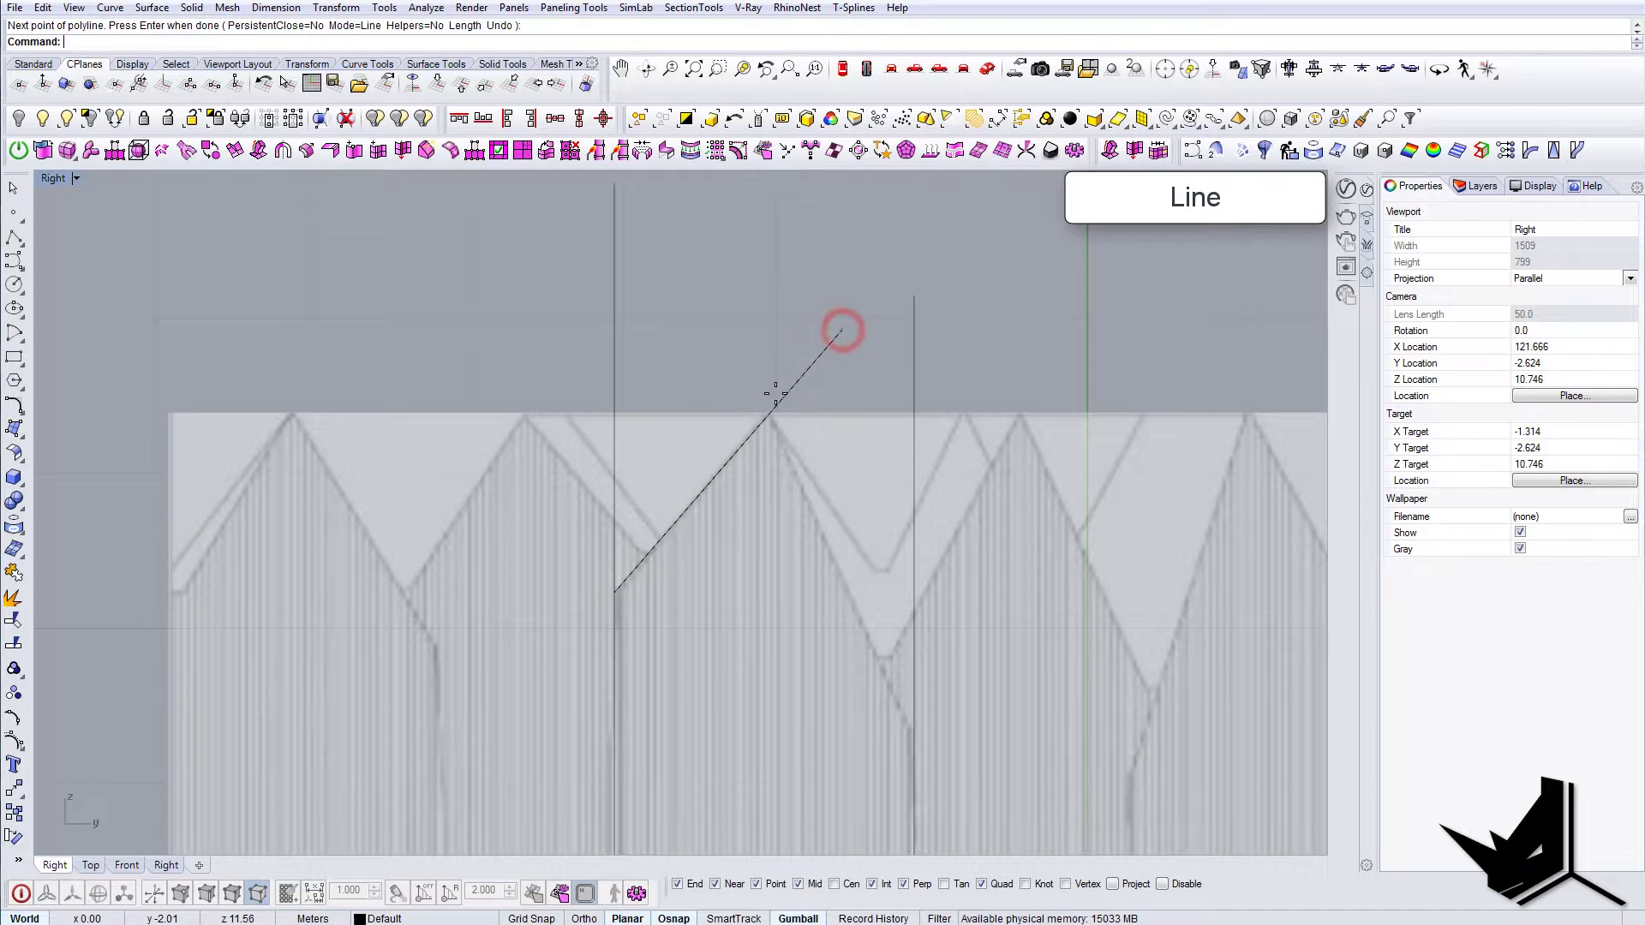
key(Return)
click(768, 415)
scroll(883, 608, down, 3)
scroll(883, 658, up, 2)
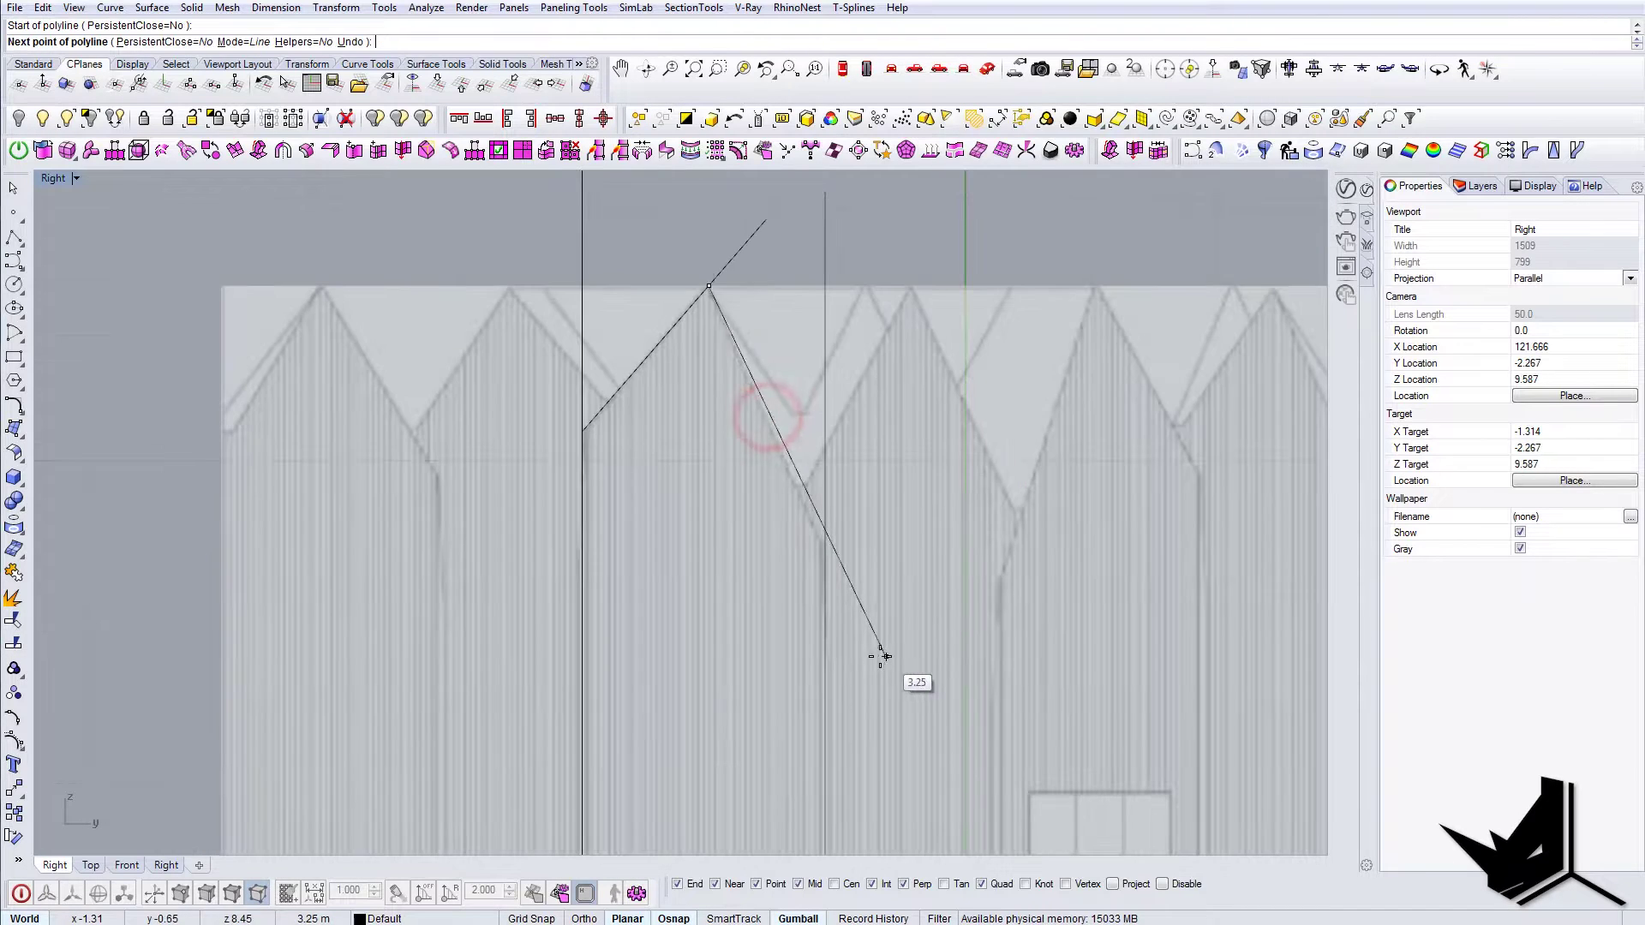
click(874, 667)
right_click(874, 667)
- Trace both slopes of the fourth gable, starting from the third gable's falling slope
right_drag(838, 505, 848, 608)
right_click(848, 609)
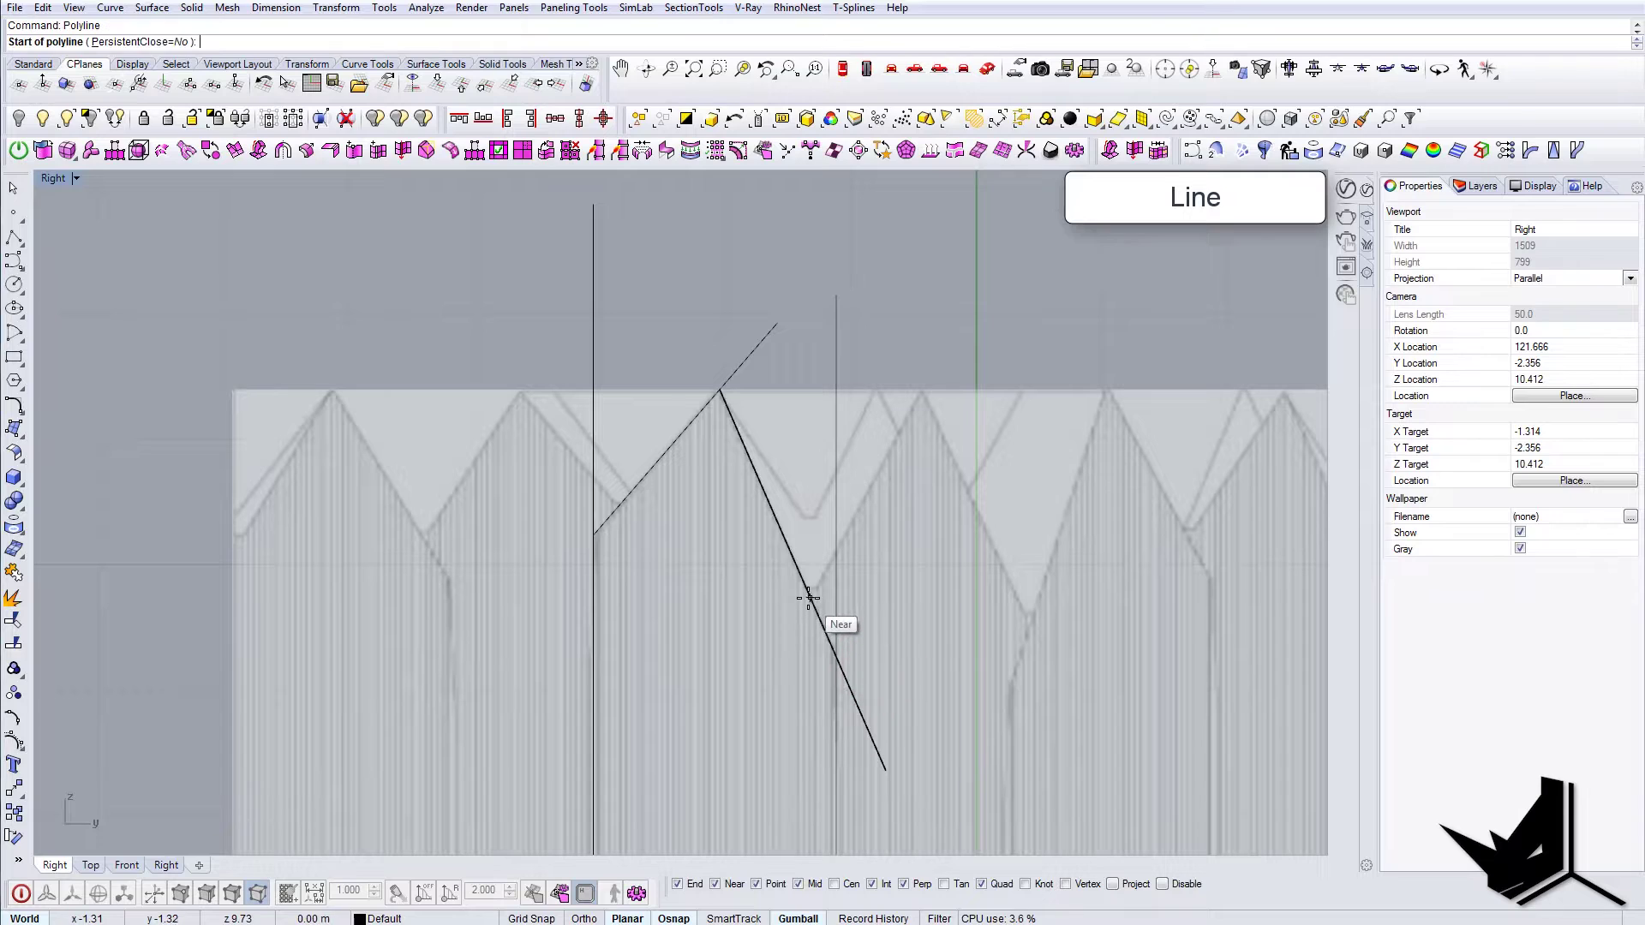
click(809, 597)
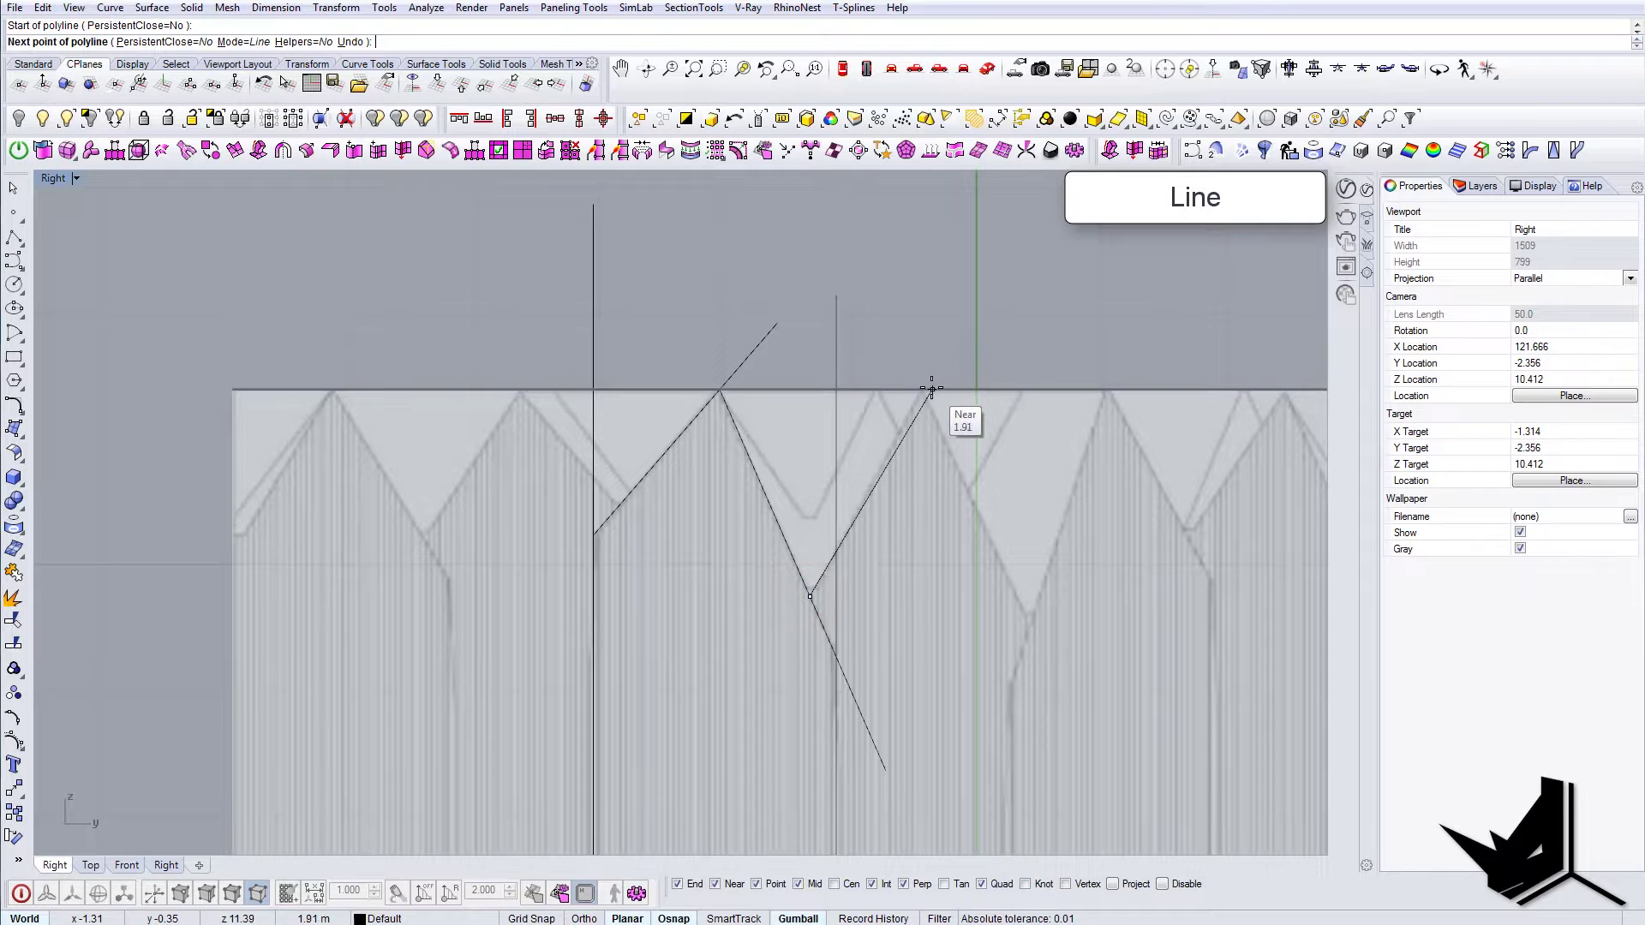
click(966, 308)
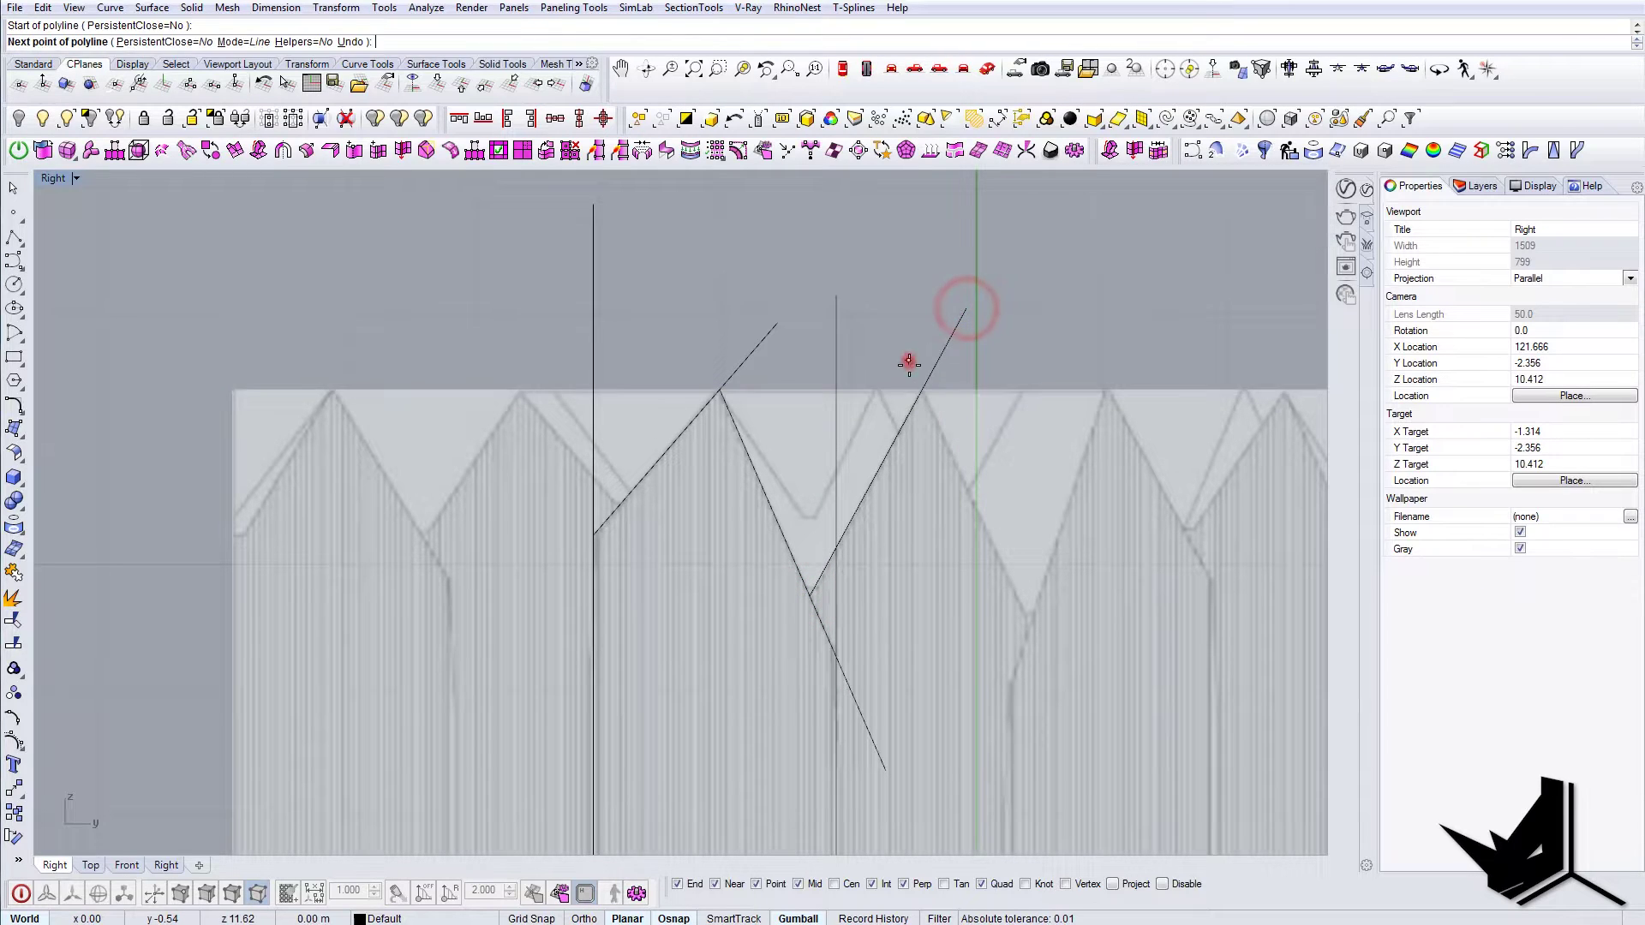
click(1031, 625)
scroll(1031, 625, down, 3)
key(Return)
key(Return)
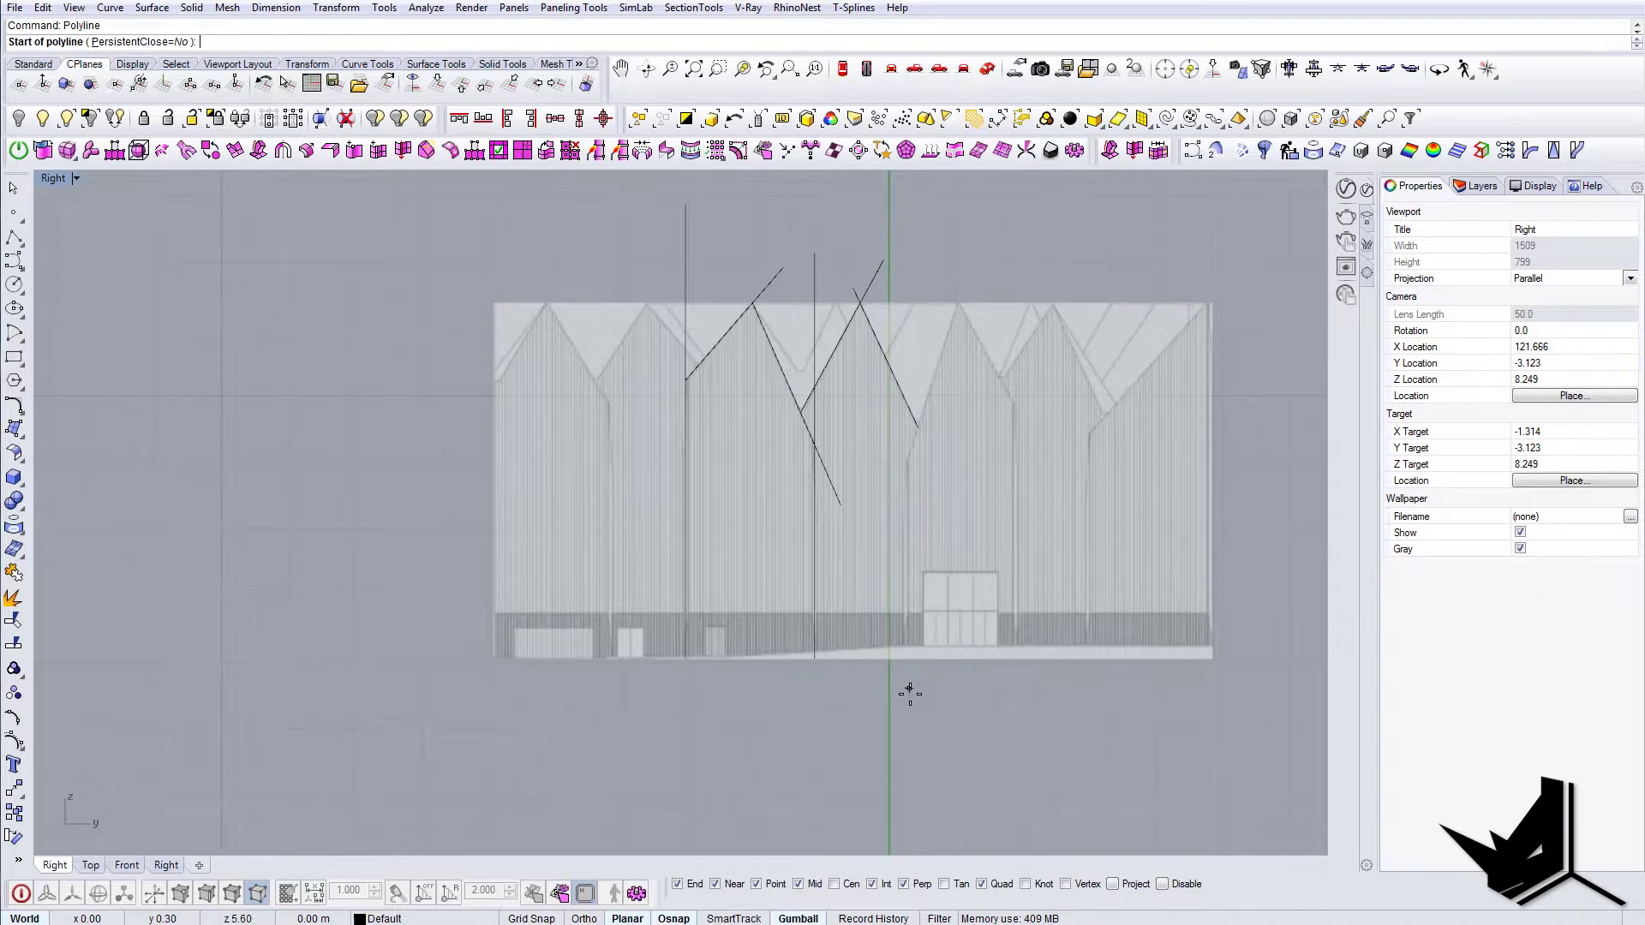
- Trace the vertical edge between the fourth and fifth panels and the fifth gable's rising slope past its peak
click(906, 688)
click(908, 460)
key(Return)
key(Return)
click(916, 450)
click(974, 251)
key(Return)
key(Return)
- Trace the fifth gable's falling slope and the vertical edge between the fifth and sixth panels
click(959, 303)
scroll(1024, 426, up, 6)
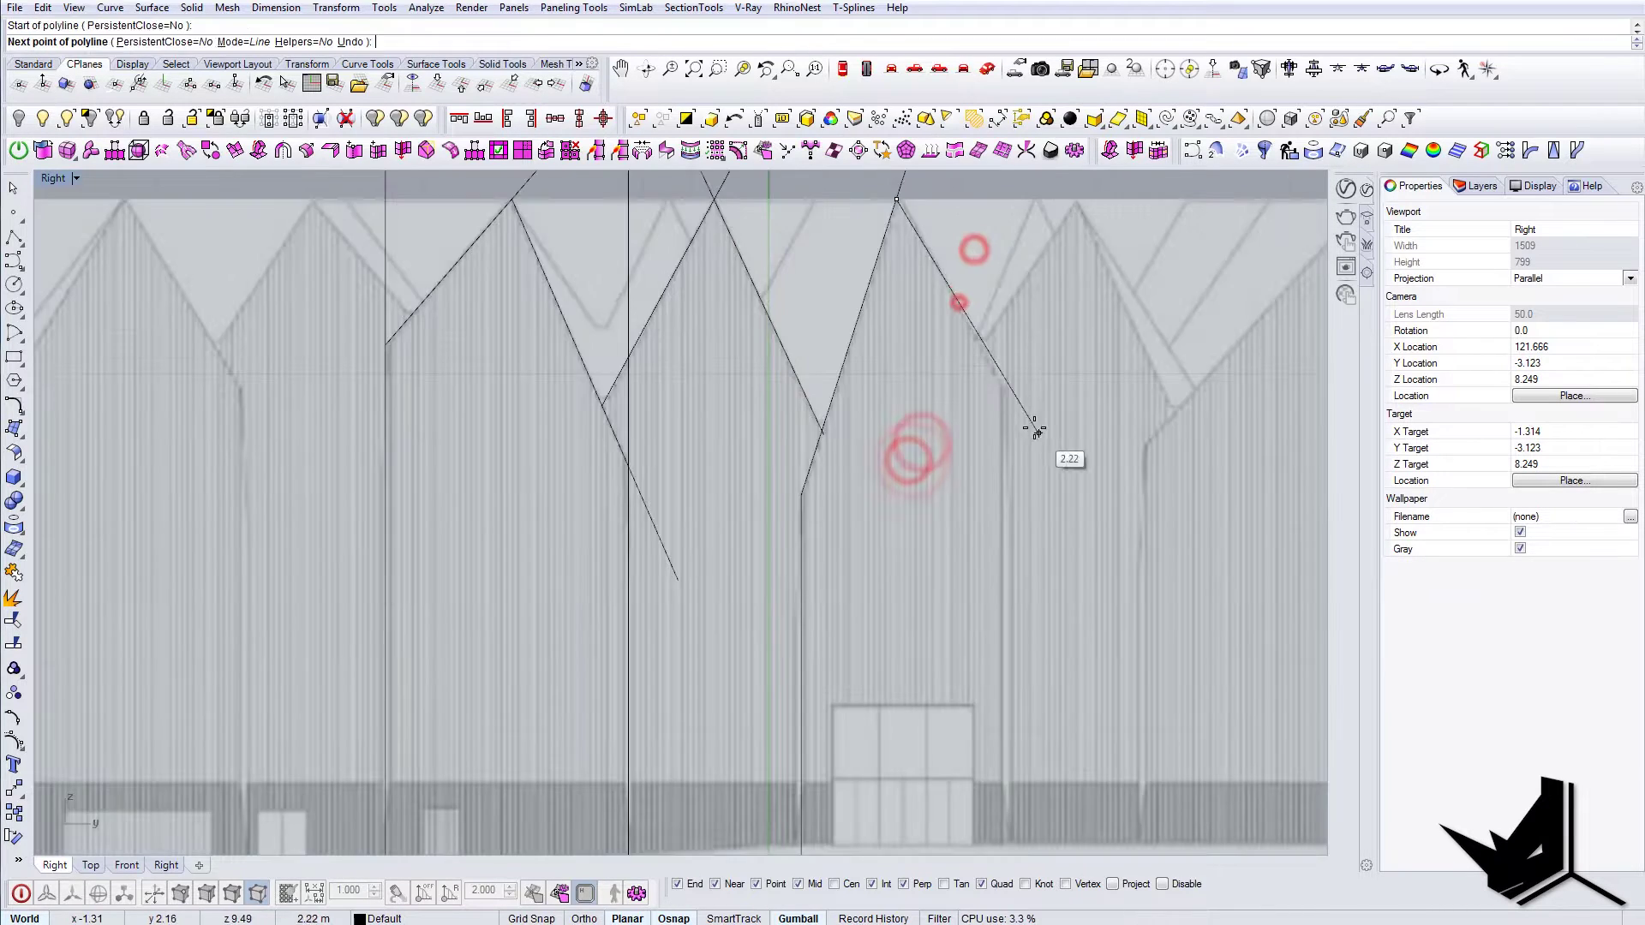
click(1001, 699)
key(Return)
- Outline the large glazed entrance with a rectangle
scroll(1018, 561, up, 6)
click(848, 503)
click(965, 617)
scroll(965, 615, down, 3)
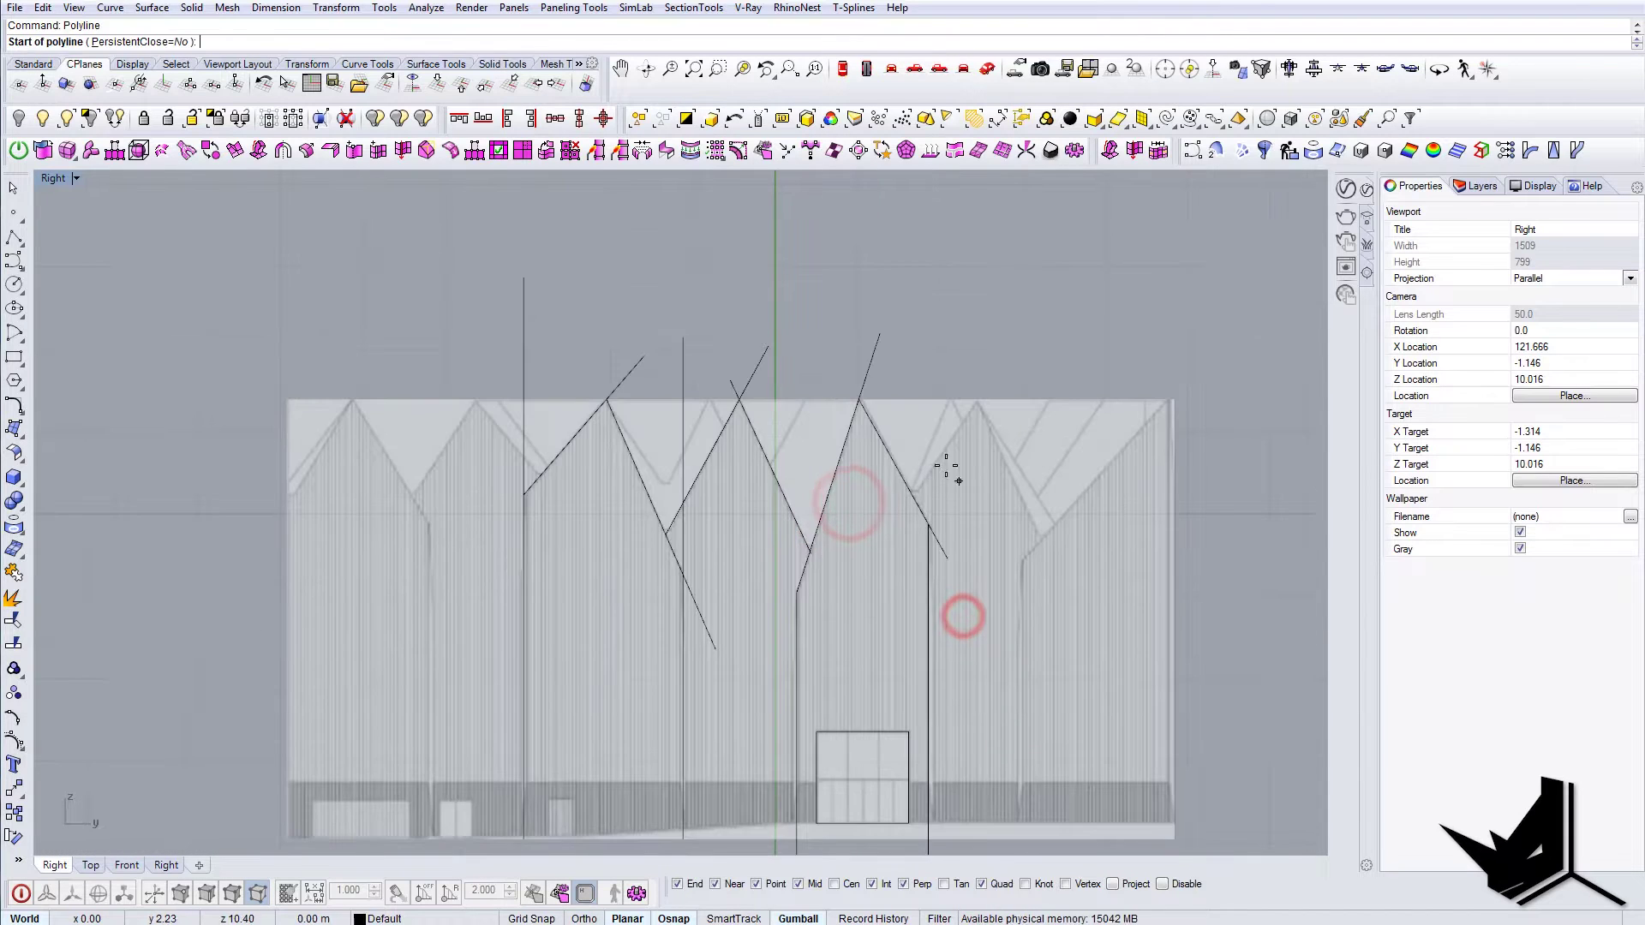
- Trace both slopes of the sixth gable with a polyline through its peak
scroll(951, 473, up, 4)
click(895, 503)
click(986, 343)
click(1091, 577)
key(Return)
key(Return)
- Trace the last gable's slope from its peak and continue down the vertical edge between the sixth and seventh panels
click(1275, 357)
click(1052, 610)
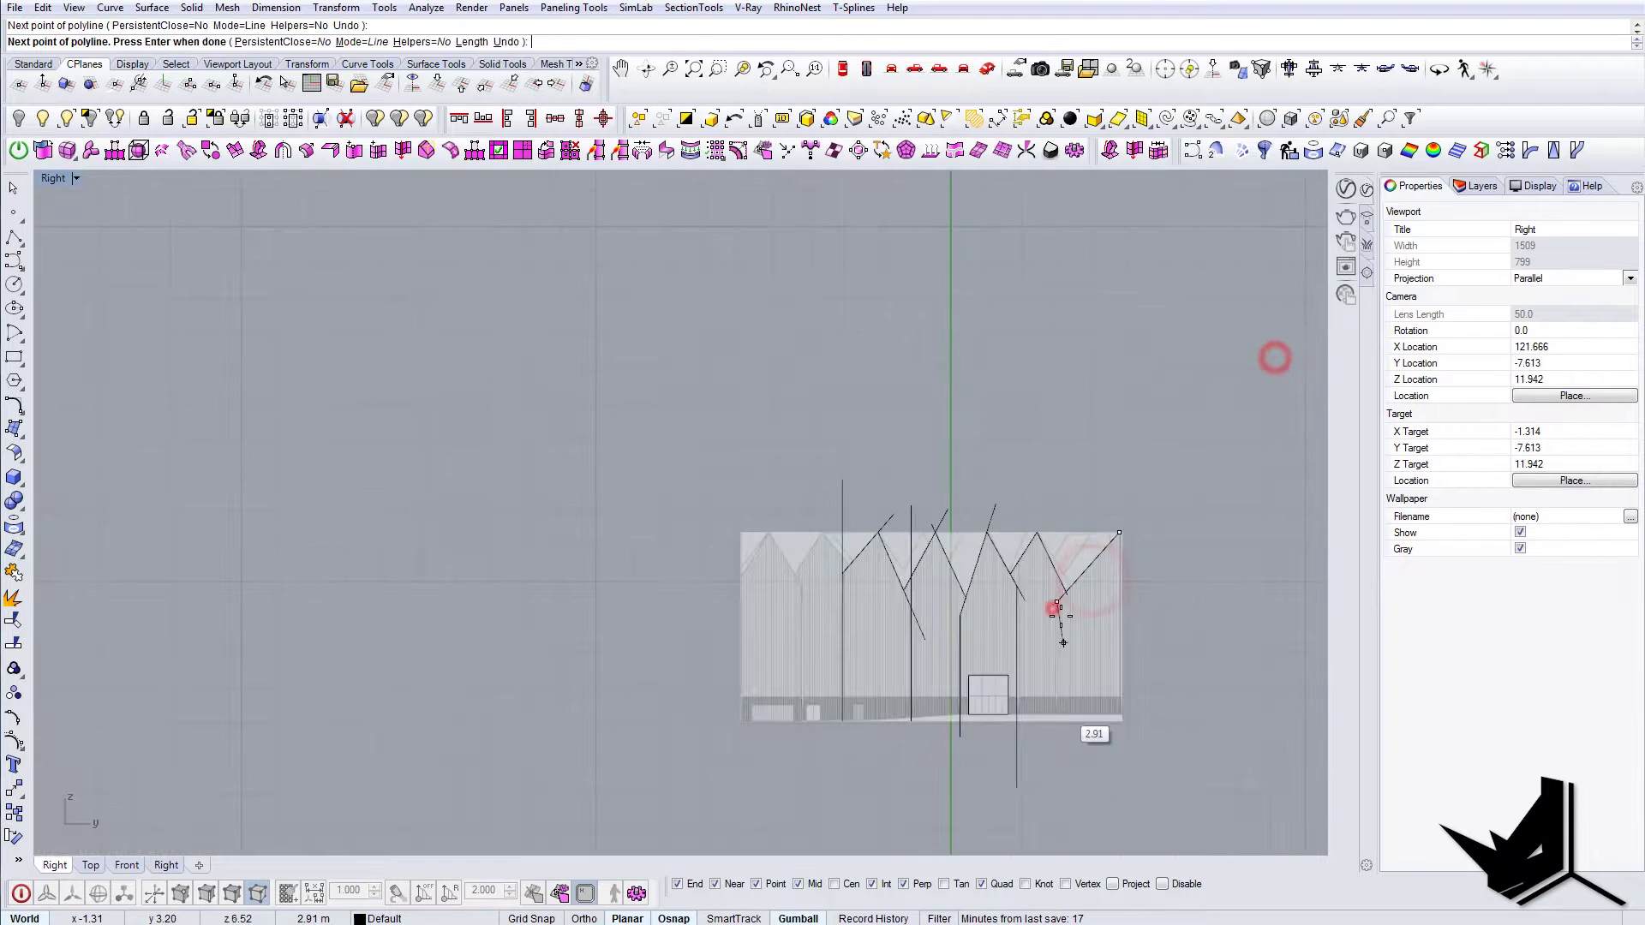
click(1058, 779)
key(Return)
key(Return)
- Trace the vertical outer edge of the last panel from its peak to below the base
click(1096, 380)
click(1094, 799)
key(Return)
key(Return)
- Trace the vertical edge between the first and second gabled panels to below the base
click(669, 420)
click(653, 777)
key(Return)
key(Return)
- Trace both slopes of the first gable and the facade's outer vertical edge beside it
click(669, 420)
click(598, 327)
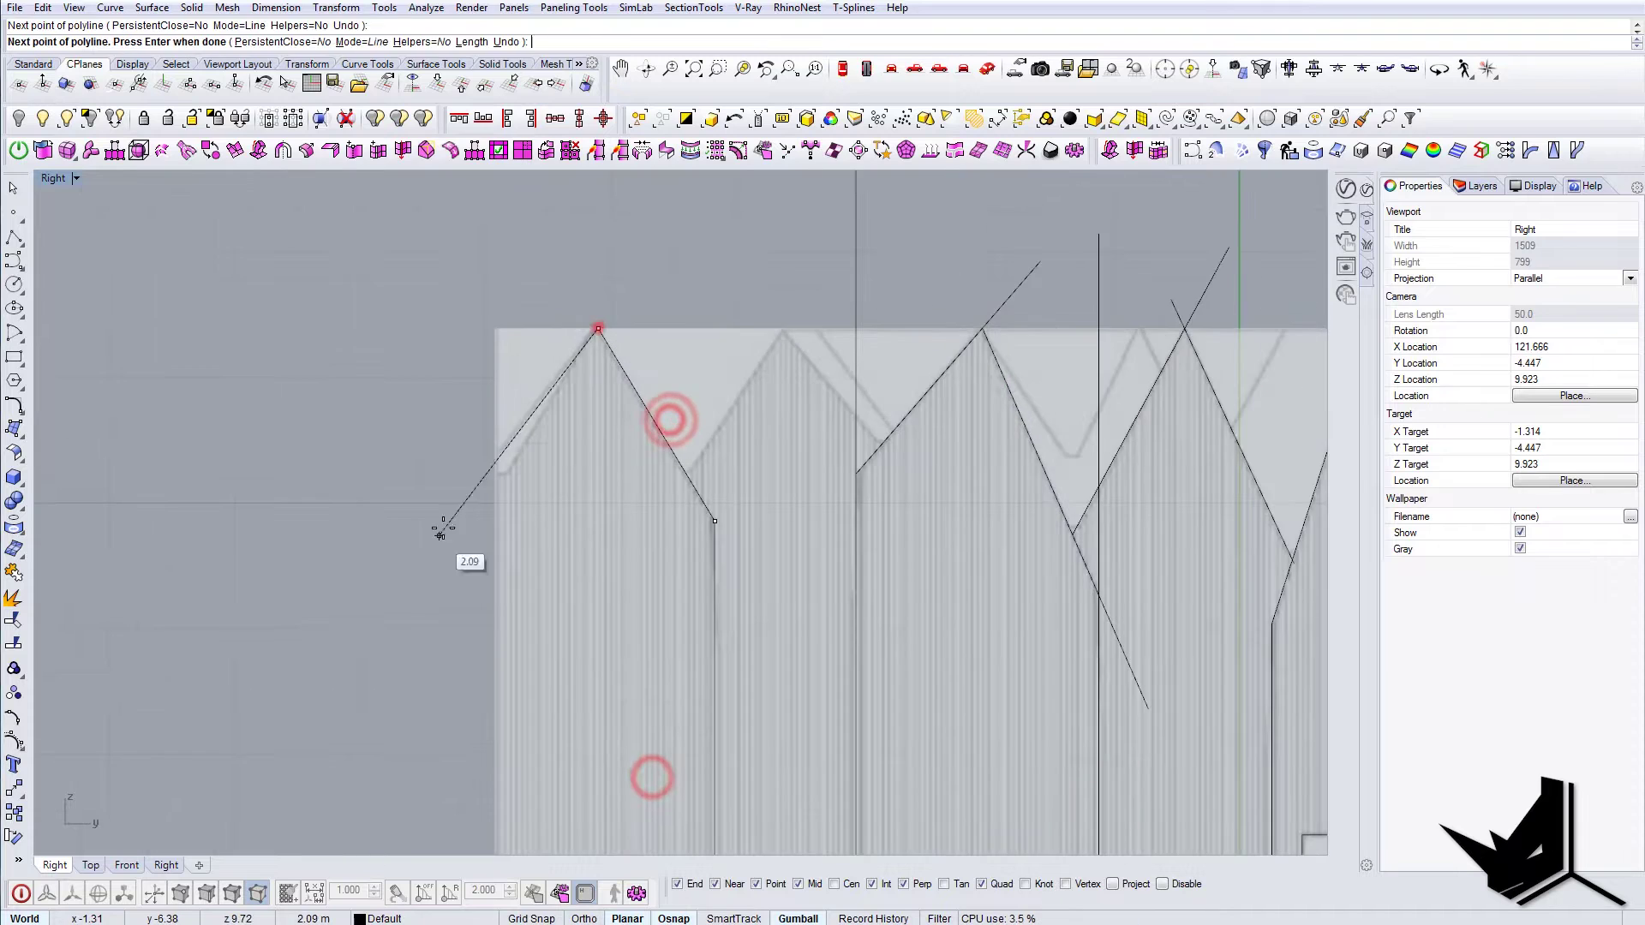
click(443, 578)
click(411, 603)
click(422, 786)
key(Return)
key(Return)
- Draw a horizontal line along the facade's base and move the entrance rectangle down onto it
click(419, 697)
click(871, 698)
click(747, 728)
click(741, 681)
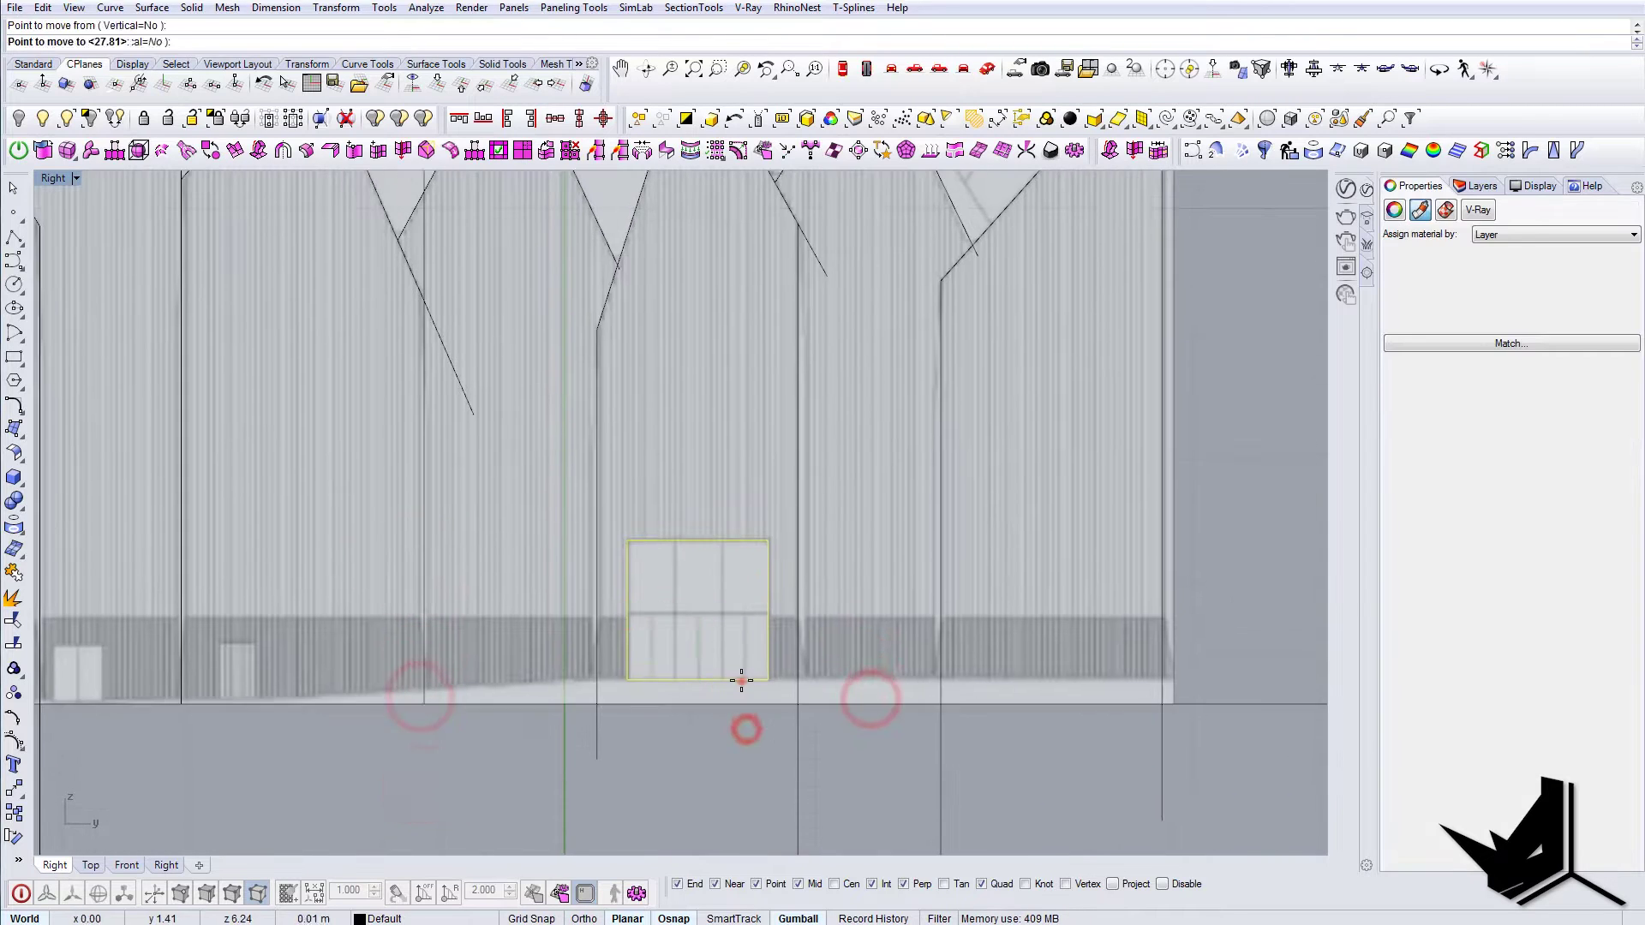
click(746, 707)
- Outline the three smaller base openings with rectangles and draw a horizontal line along the dark plinth's top edge
click(627, 623)
click(673, 699)
click(727, 659)
click(785, 727)
click(486, 659)
click(670, 735)
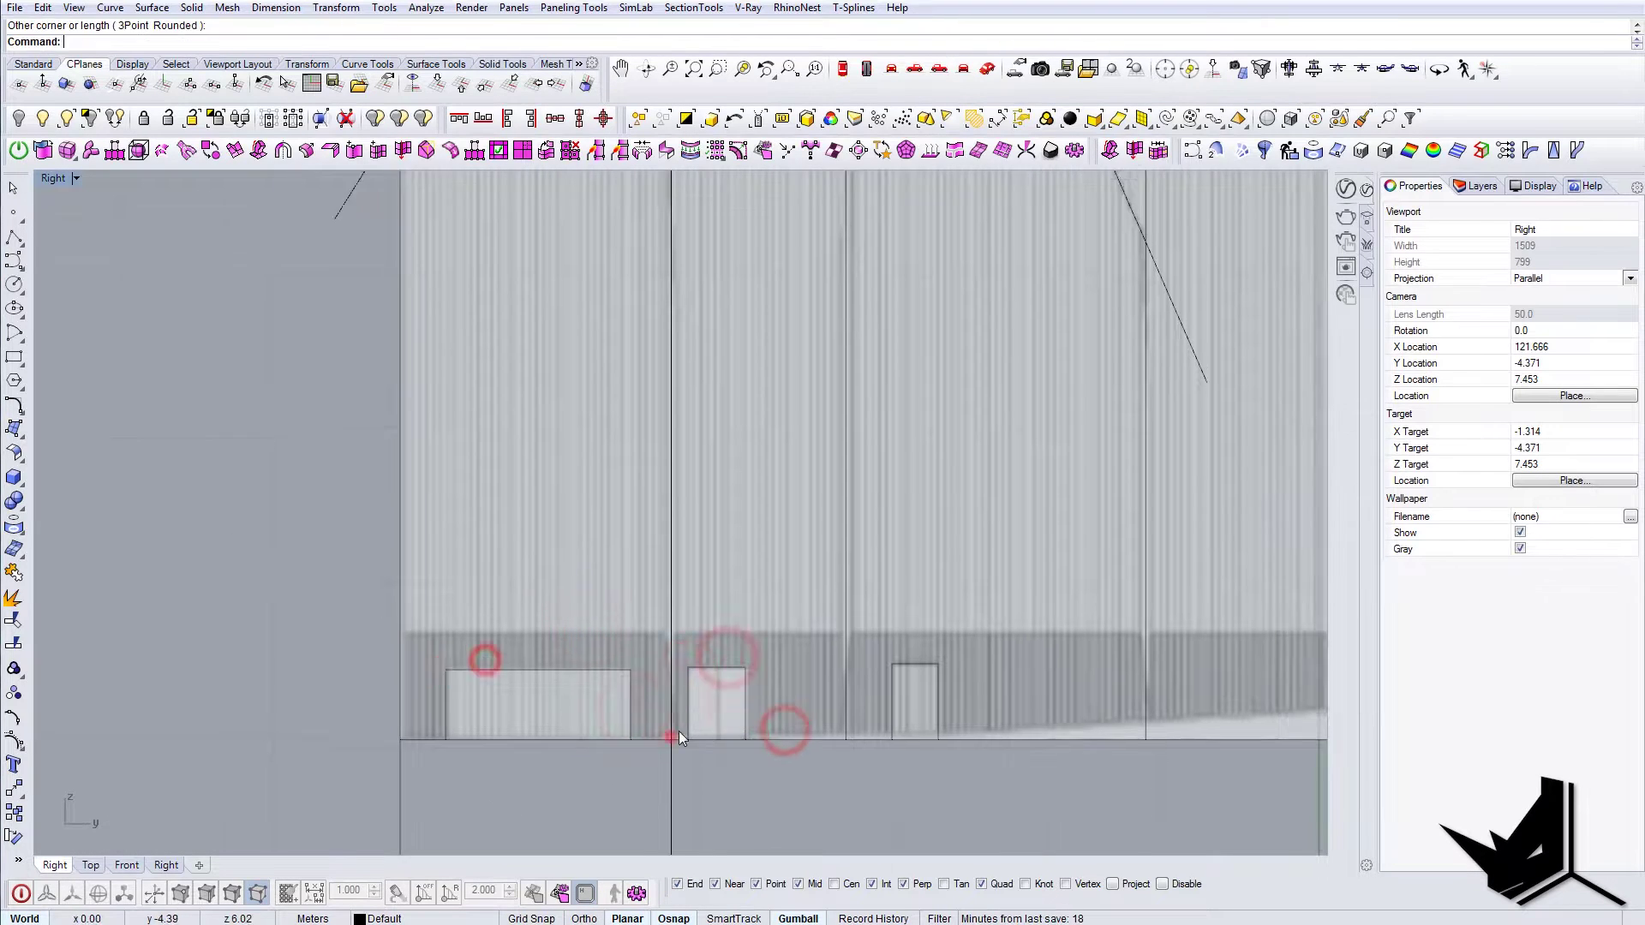
click(228, 637)
click(1077, 647)
- Trace both slopes of the second gable with a polyline extending past the third gable's rising slope
scroll(1077, 648, down, 2)
scroll(539, 371, up, 6)
click(539, 494)
scroll(611, 378, up, 4)
click(622, 379)
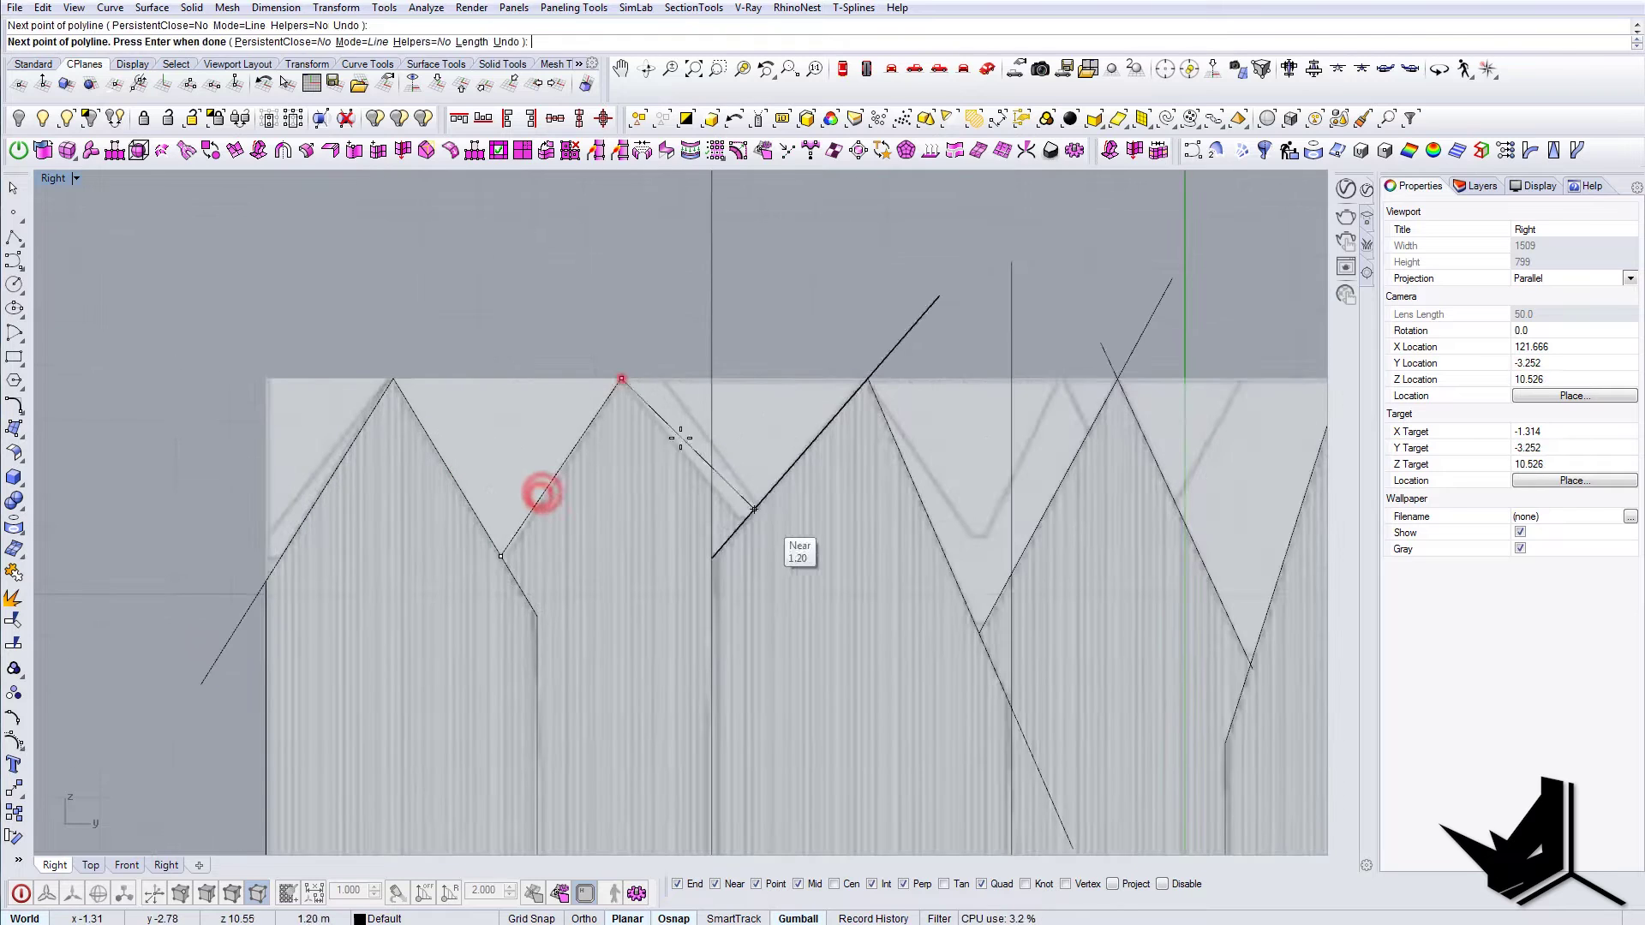
click(788, 580)
key(Return)
scroll(701, 519, down, 12)
scroll(571, 567, up, 6)
click(830, 687)
scroll(832, 687, down, 4)
right_drag(784, 578, 798, 537)
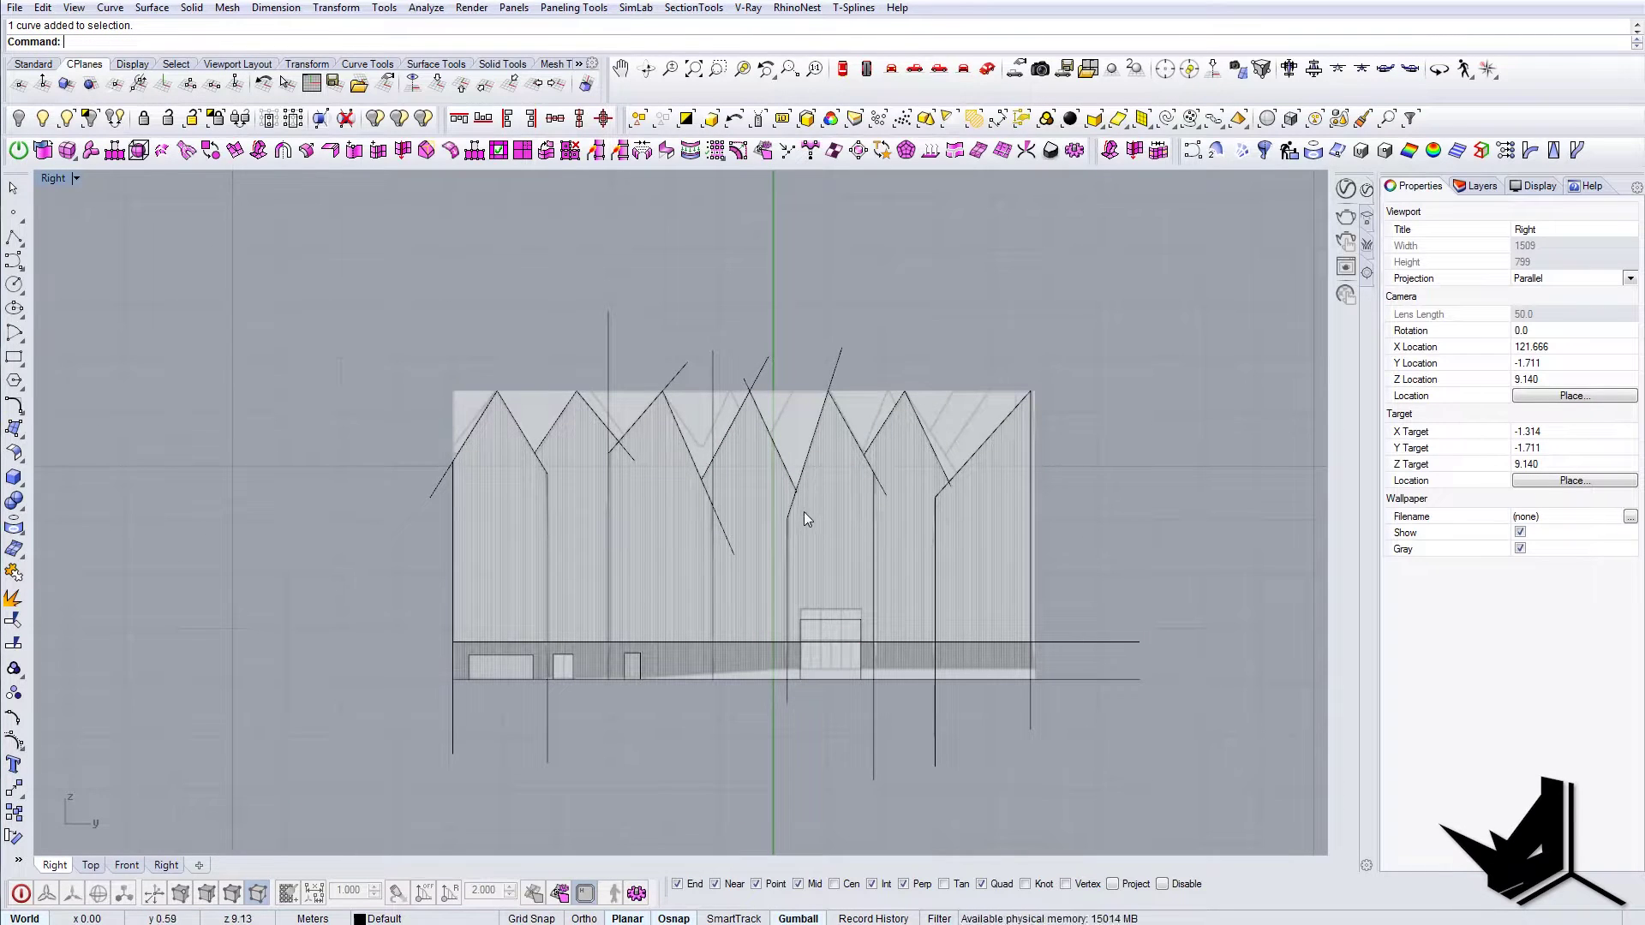
- Run CurveBoolean on all traced curves with combined regions and keep the first gabled panel, including its plinth and opening
right_drag(672, 507, 696, 487)
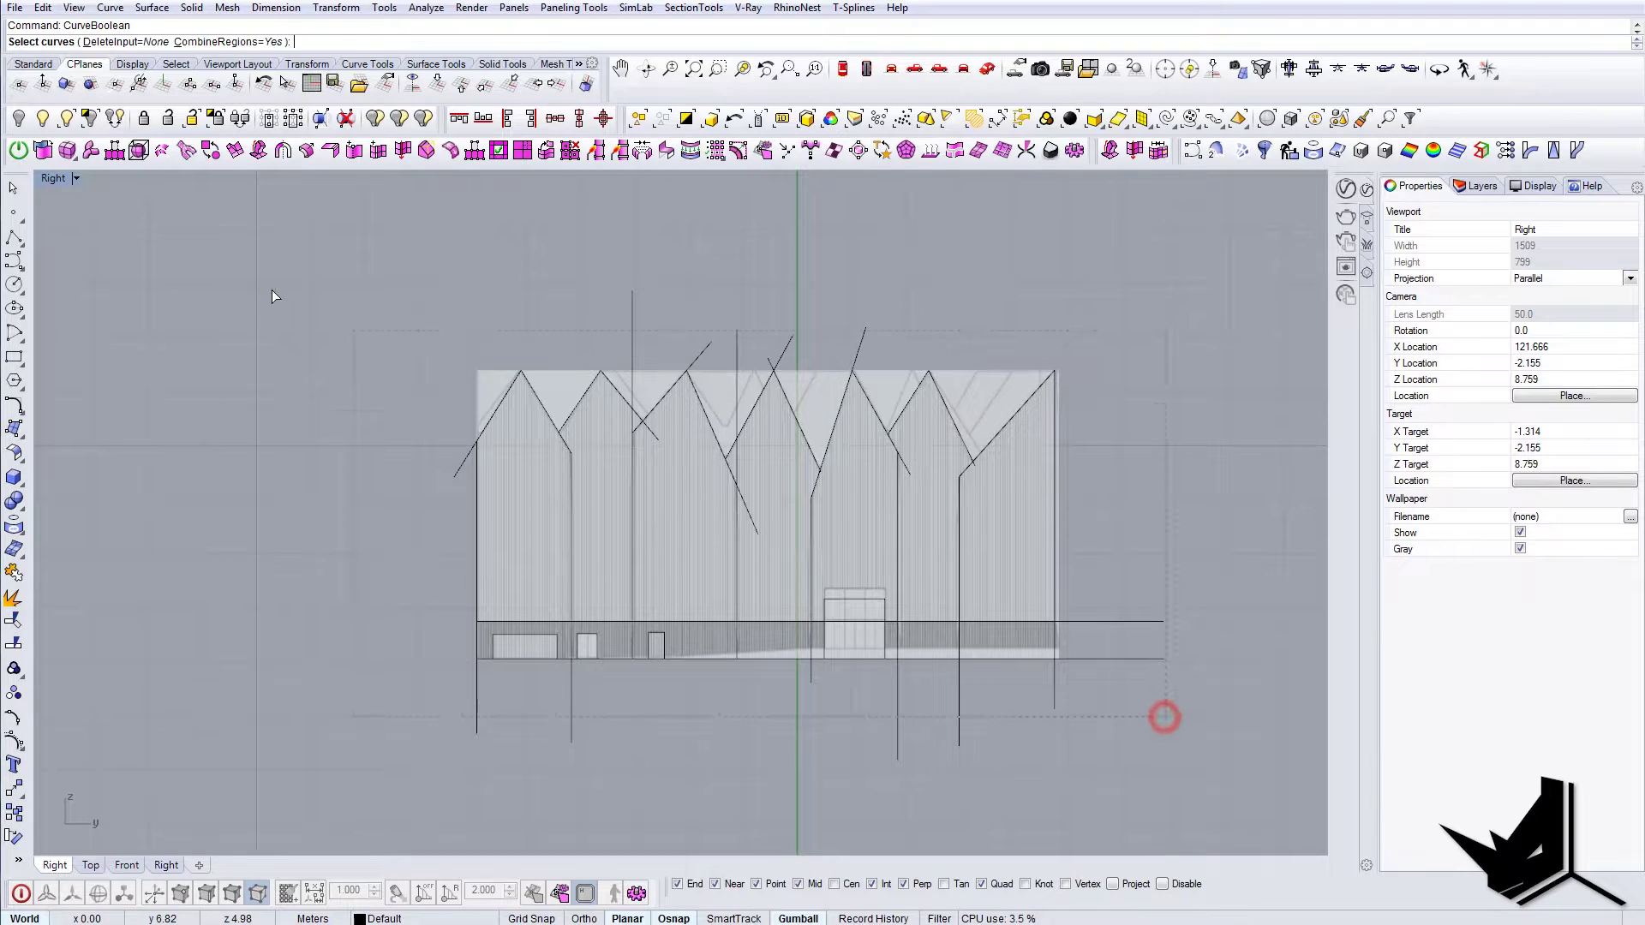
drag(1165, 717, 270, 290)
key(Return)
click(516, 489)
scroll(563, 624, up, 8)
click(561, 648)
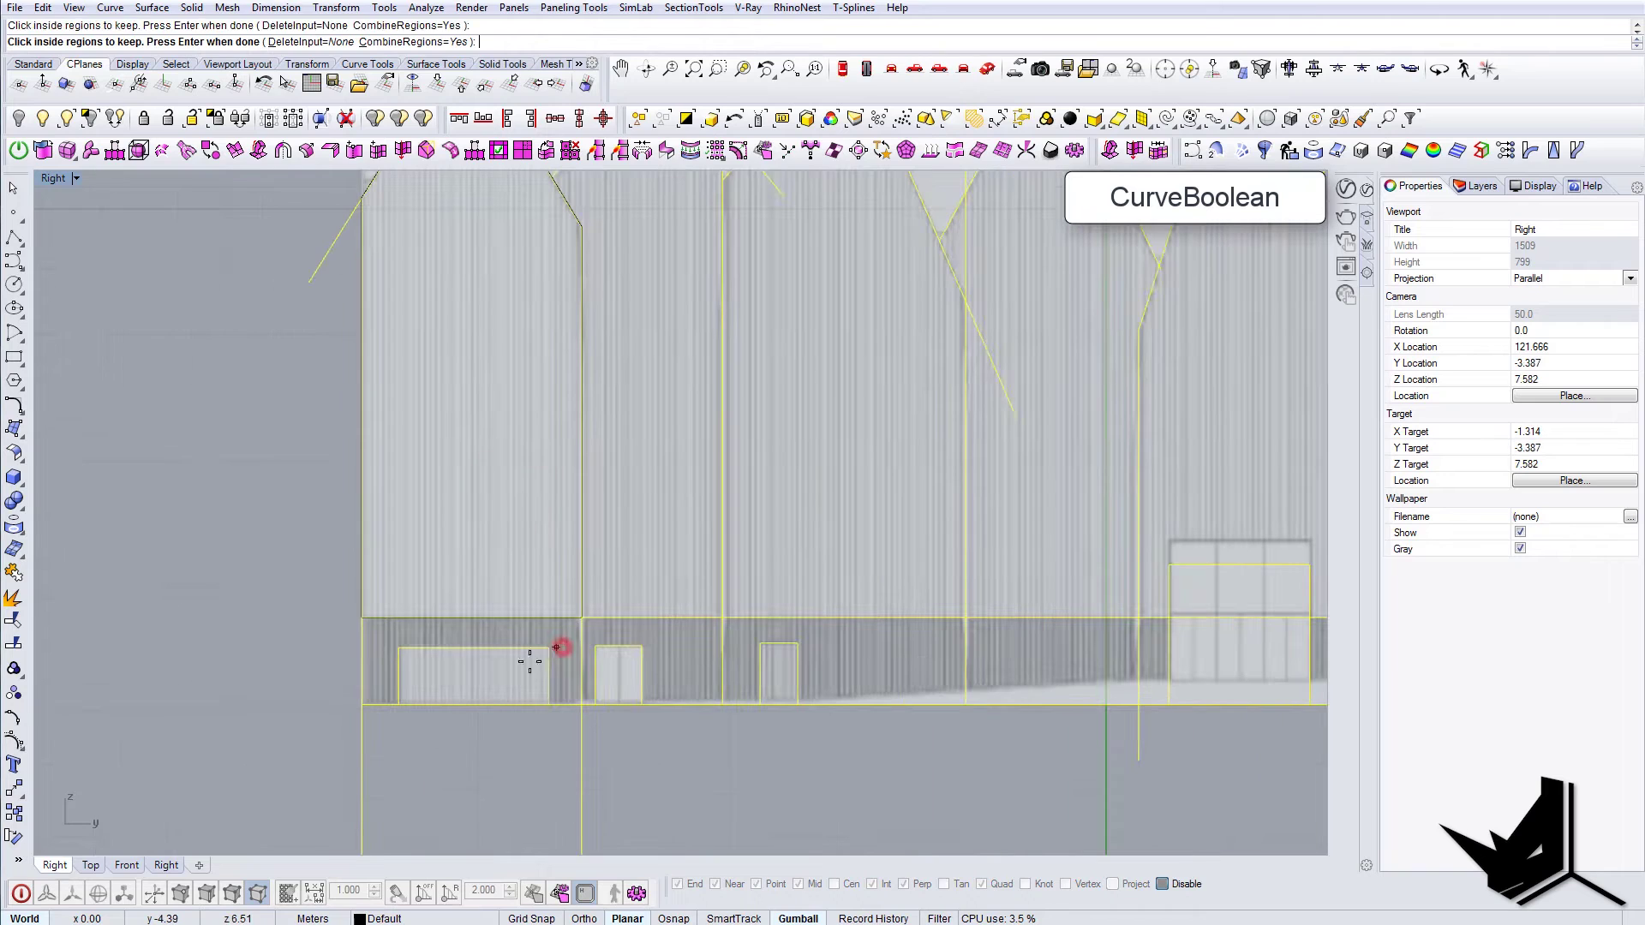
scroll(567, 641, up, 6)
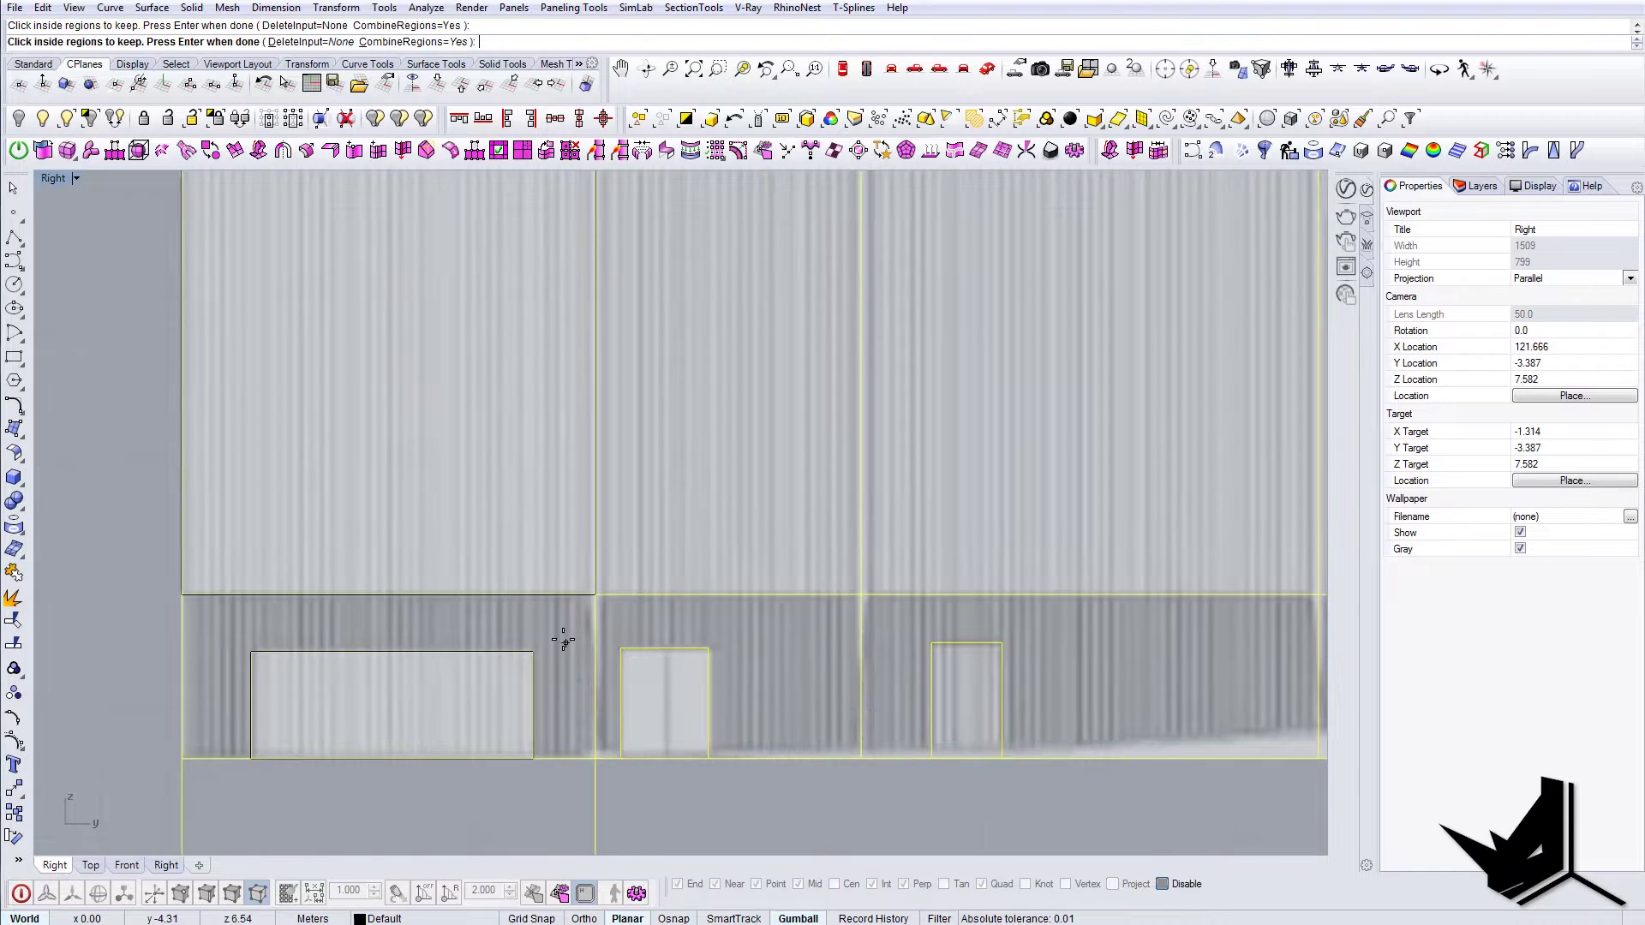
click(565, 625)
- Add the third gabled panel's upper, plinth and small door regions to the regions to keep
scroll(569, 626, down, 12)
click(725, 640)
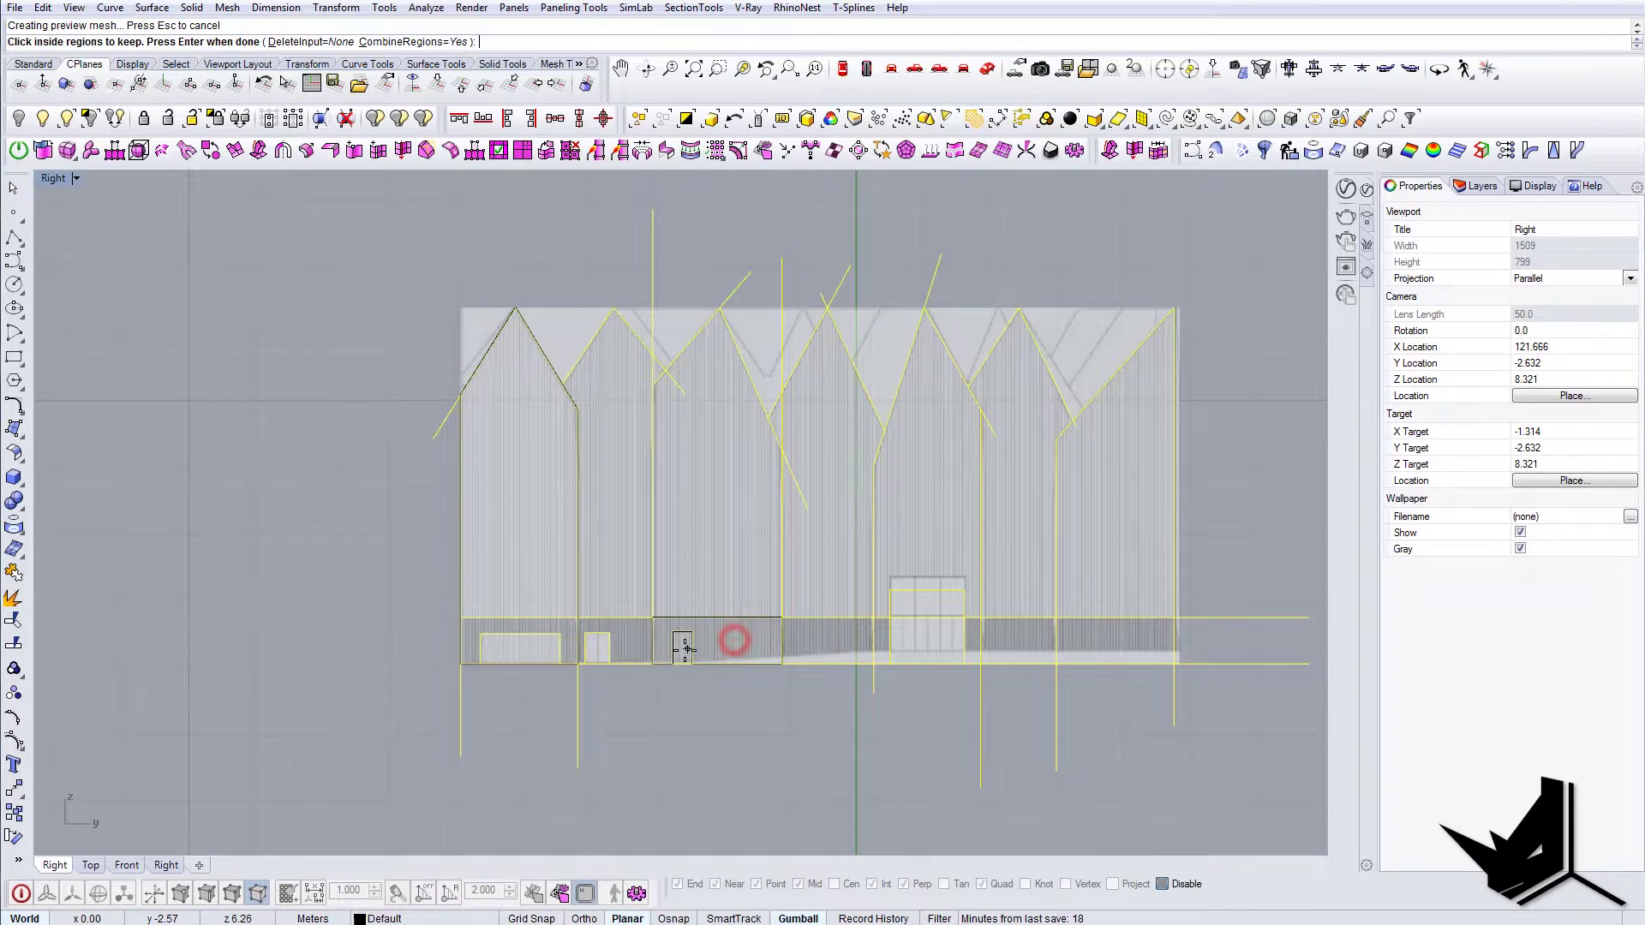
click(685, 647)
click(710, 511)
- Add the fifth gabled panel to the kept regions, including the entrance and the plinth pieces on both sides of it
scroll(914, 458, up, 1)
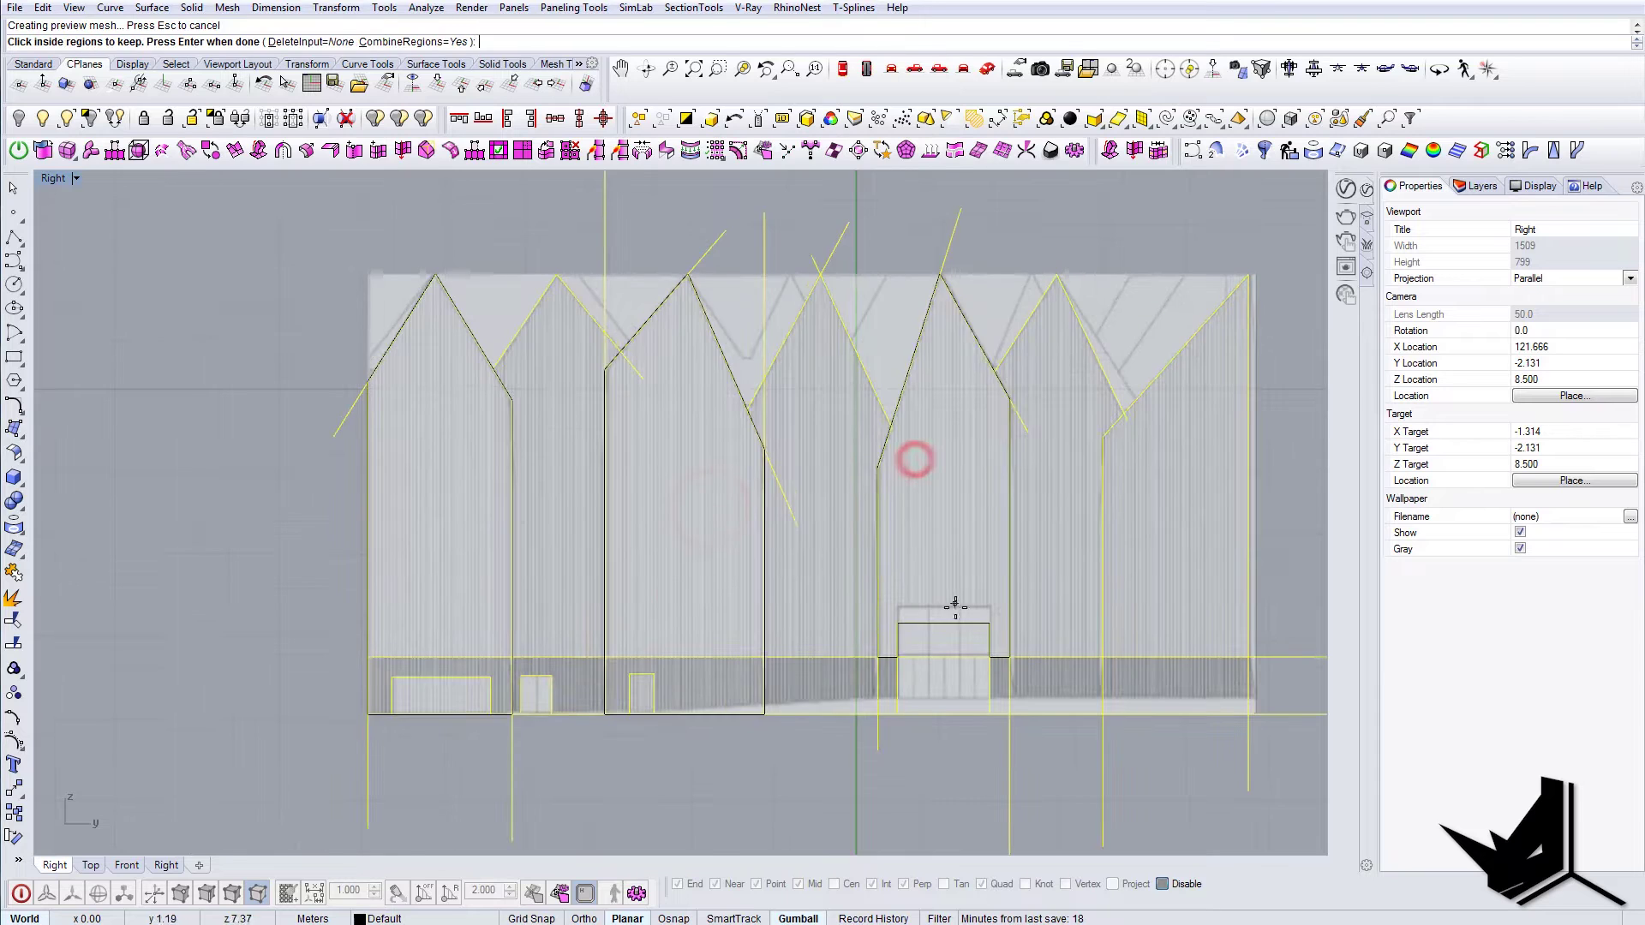
scroll(955, 607, up, 4)
click(947, 659)
click(945, 708)
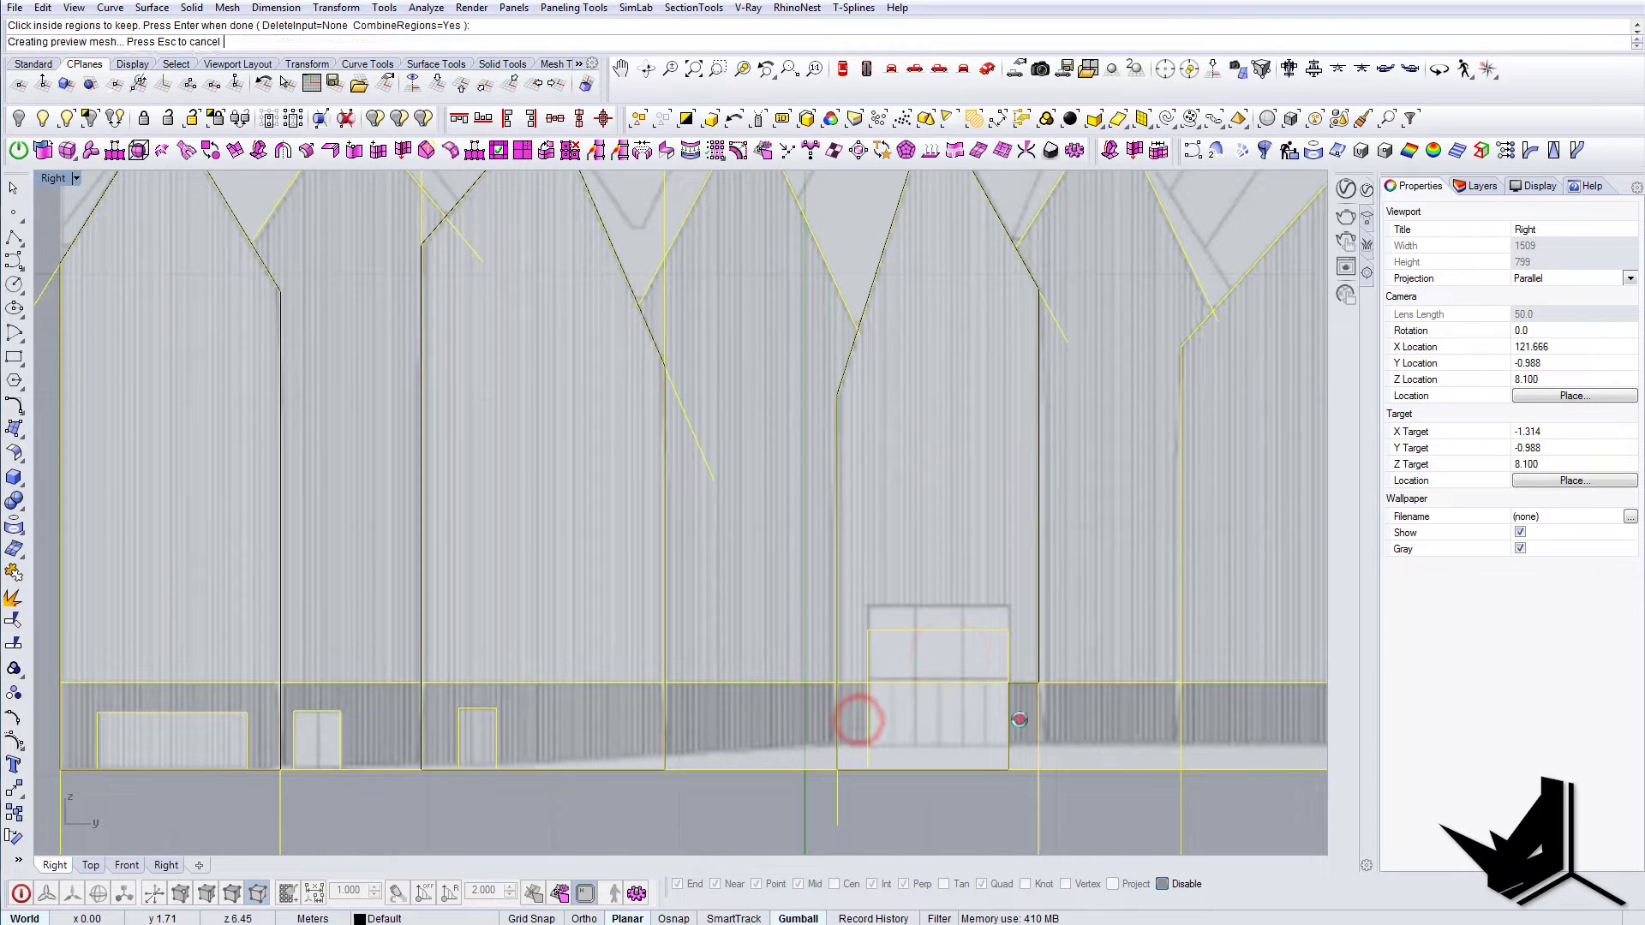
click(1021, 722)
- Add the last gabled panel with its plinth to the kept regions and create the closed outlines
scroll(836, 700, down, 3)
click(1071, 565)
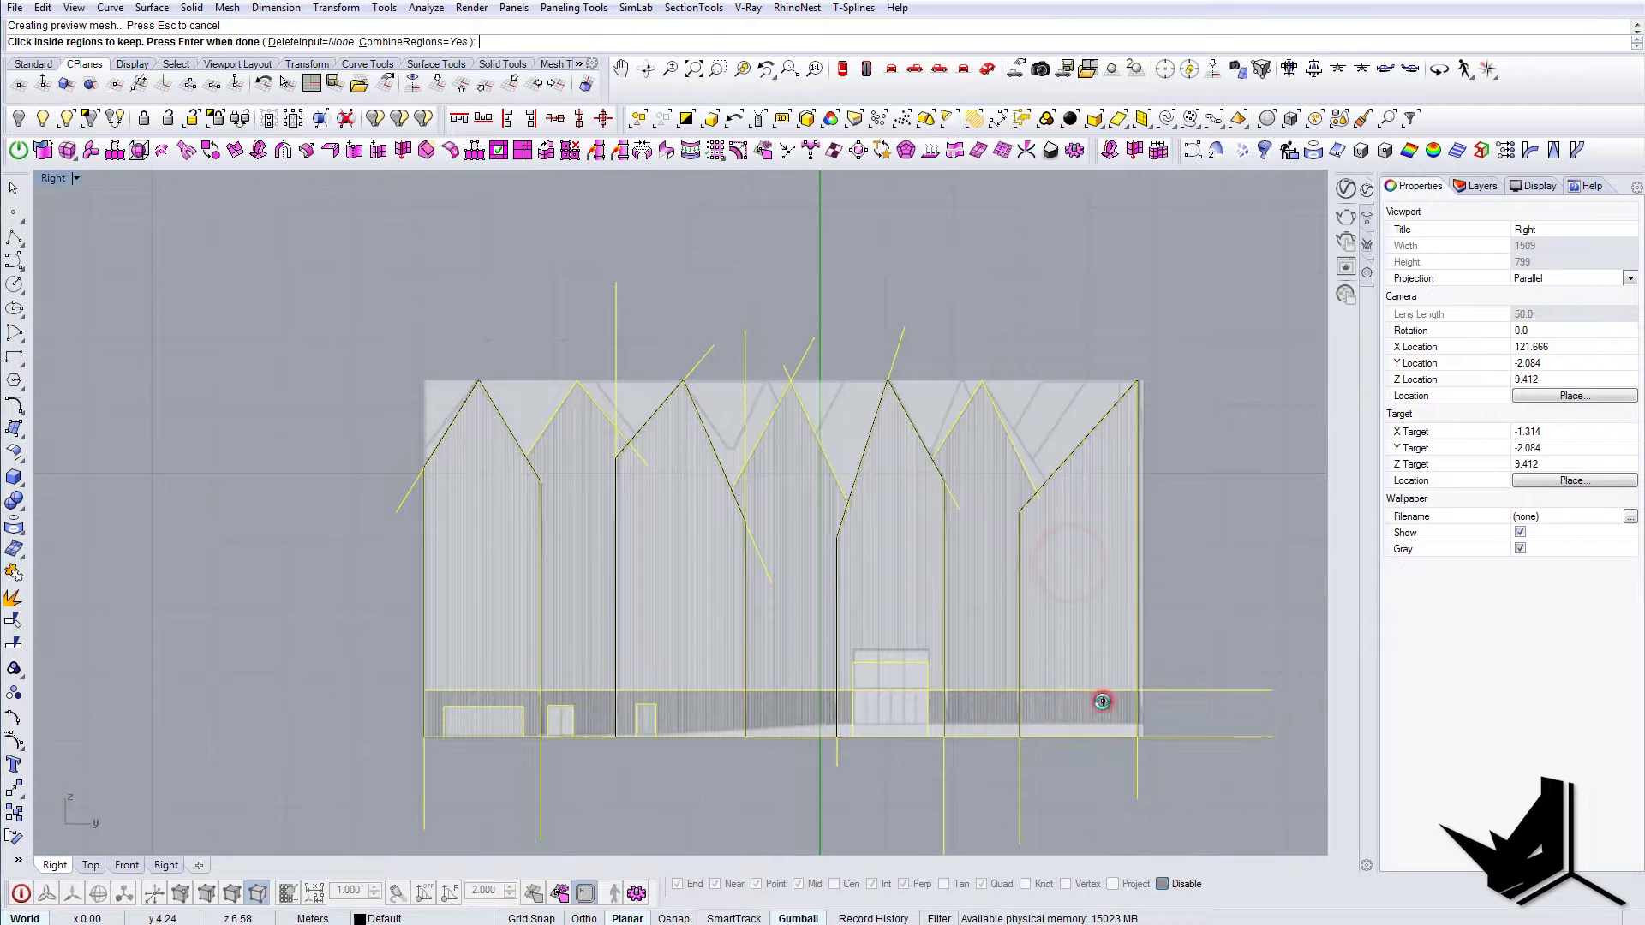
key(Return)
right_drag(1067, 580, 983, 543)
right_drag(894, 505, 965, 495)
key(Escape)
- Run CurveBoolean on all facade curves again to create closed outlines of the second, fourth and sixth gabled panels
text(C)
drag(466, 437, 273, 257)
key(Return)
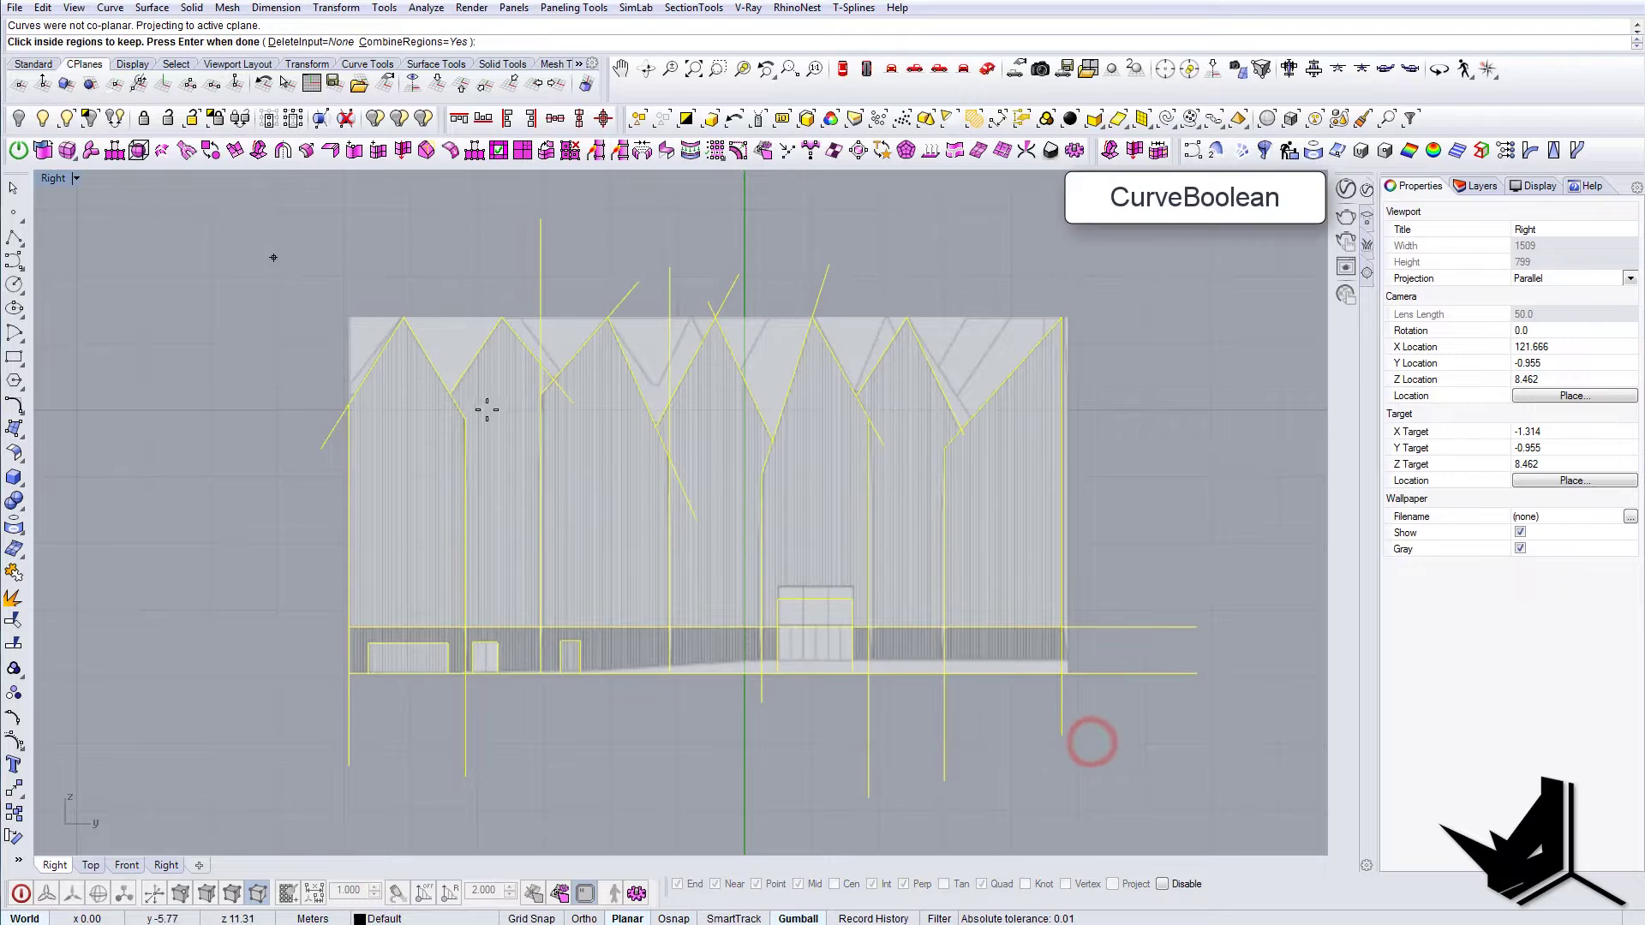
click(517, 638)
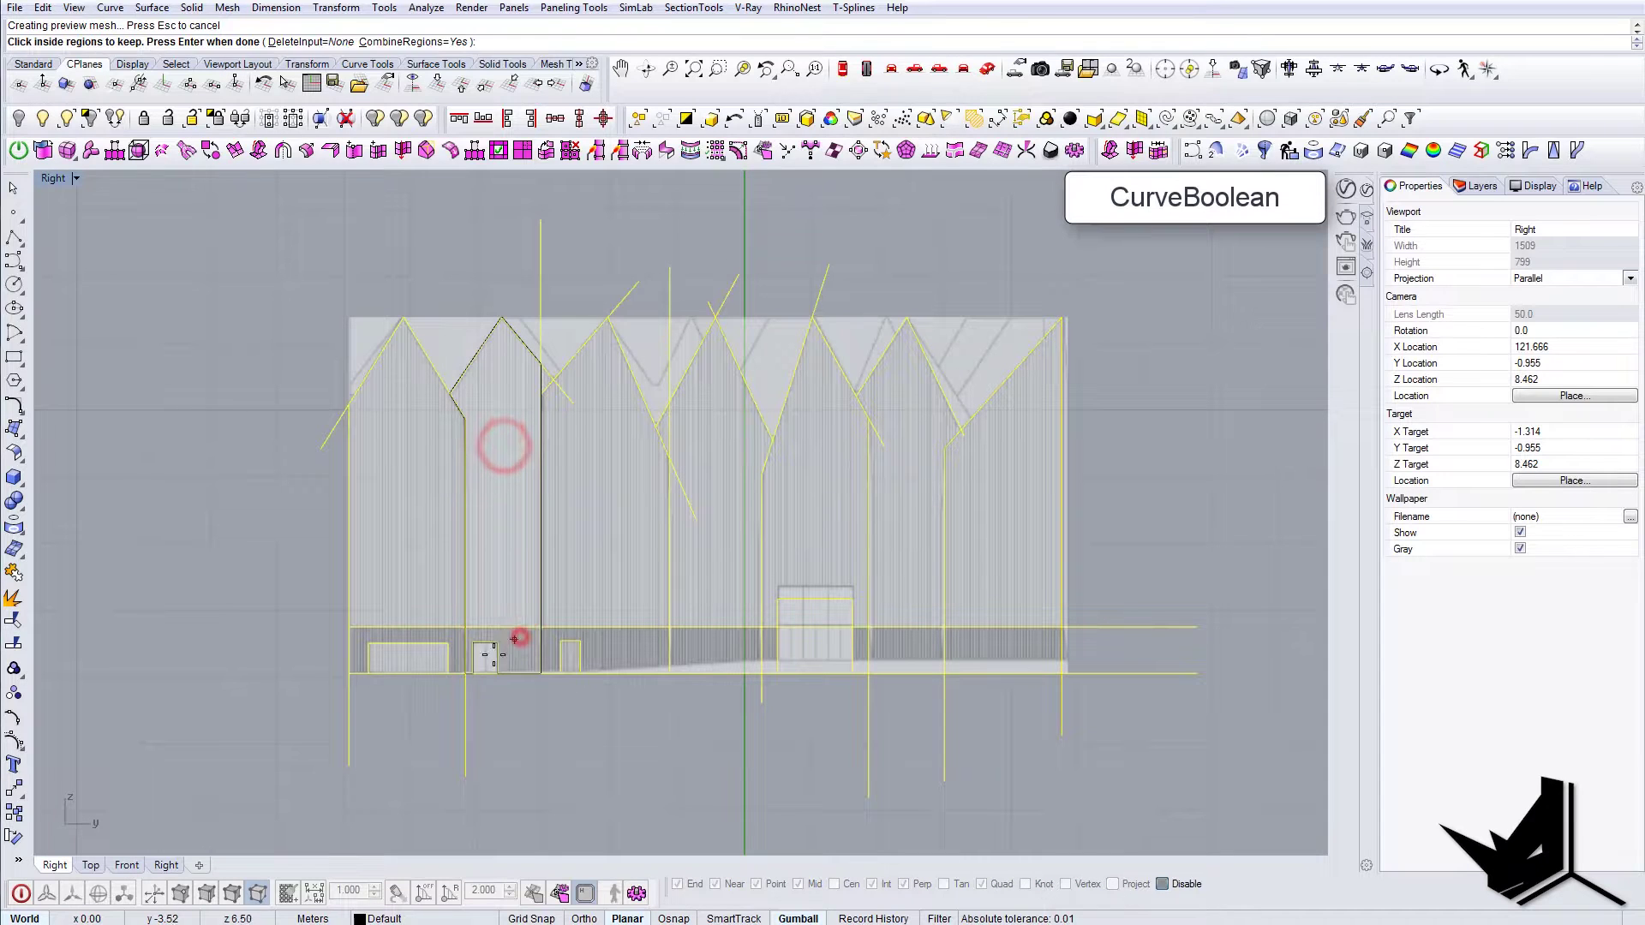
click(733, 448)
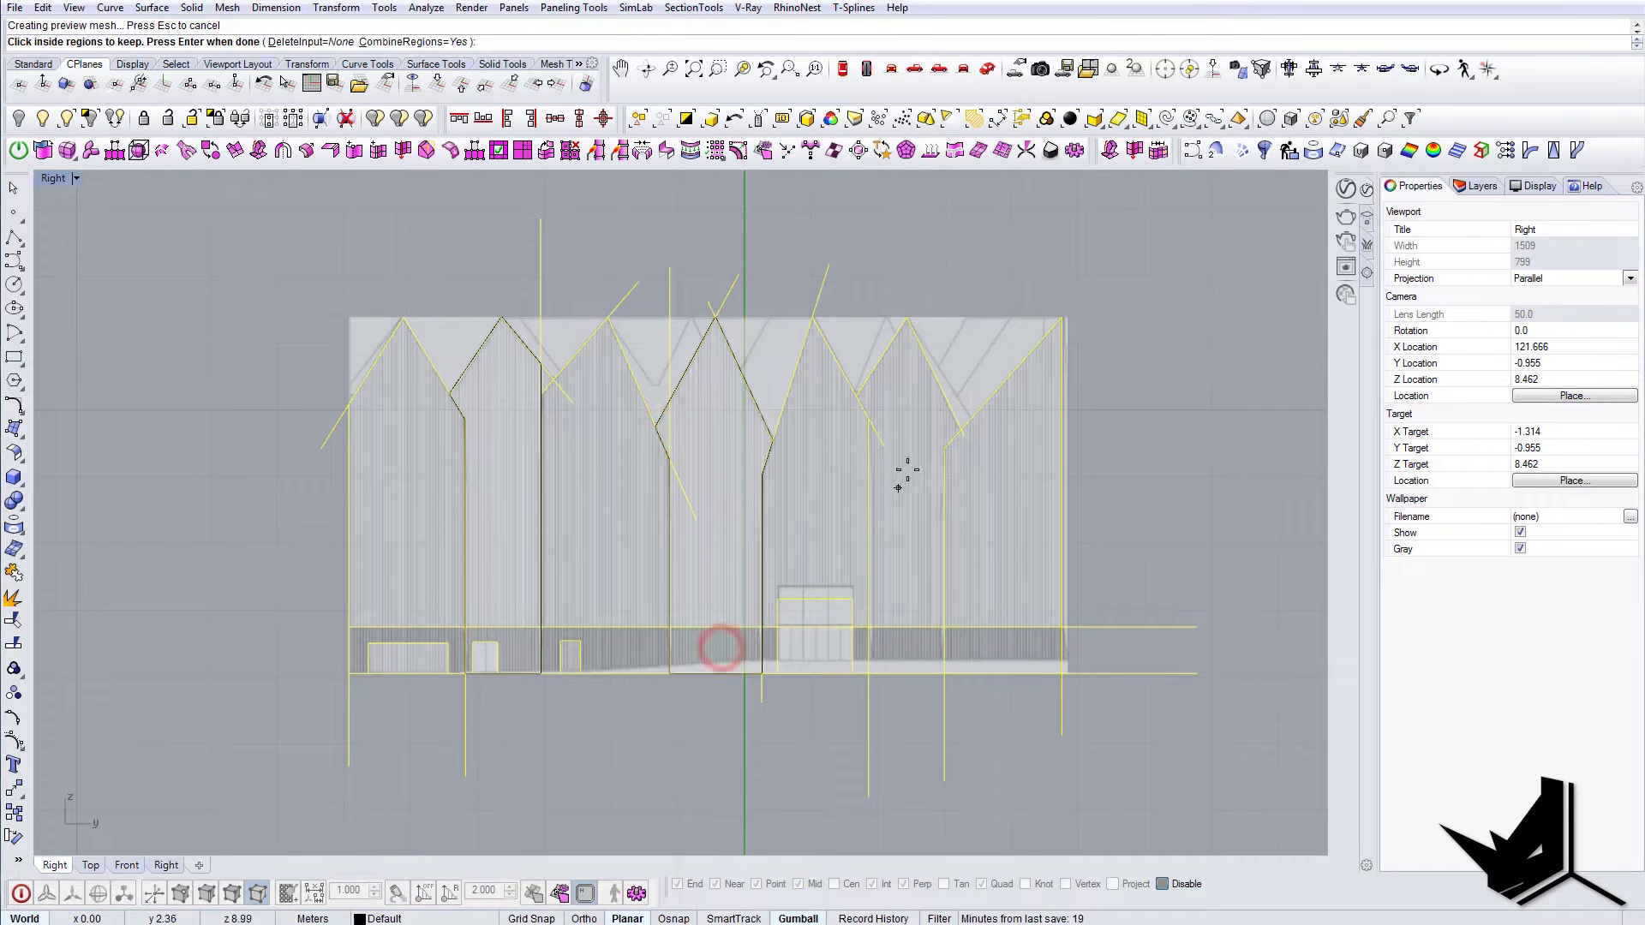
click(916, 452)
click(908, 642)
key(Return)
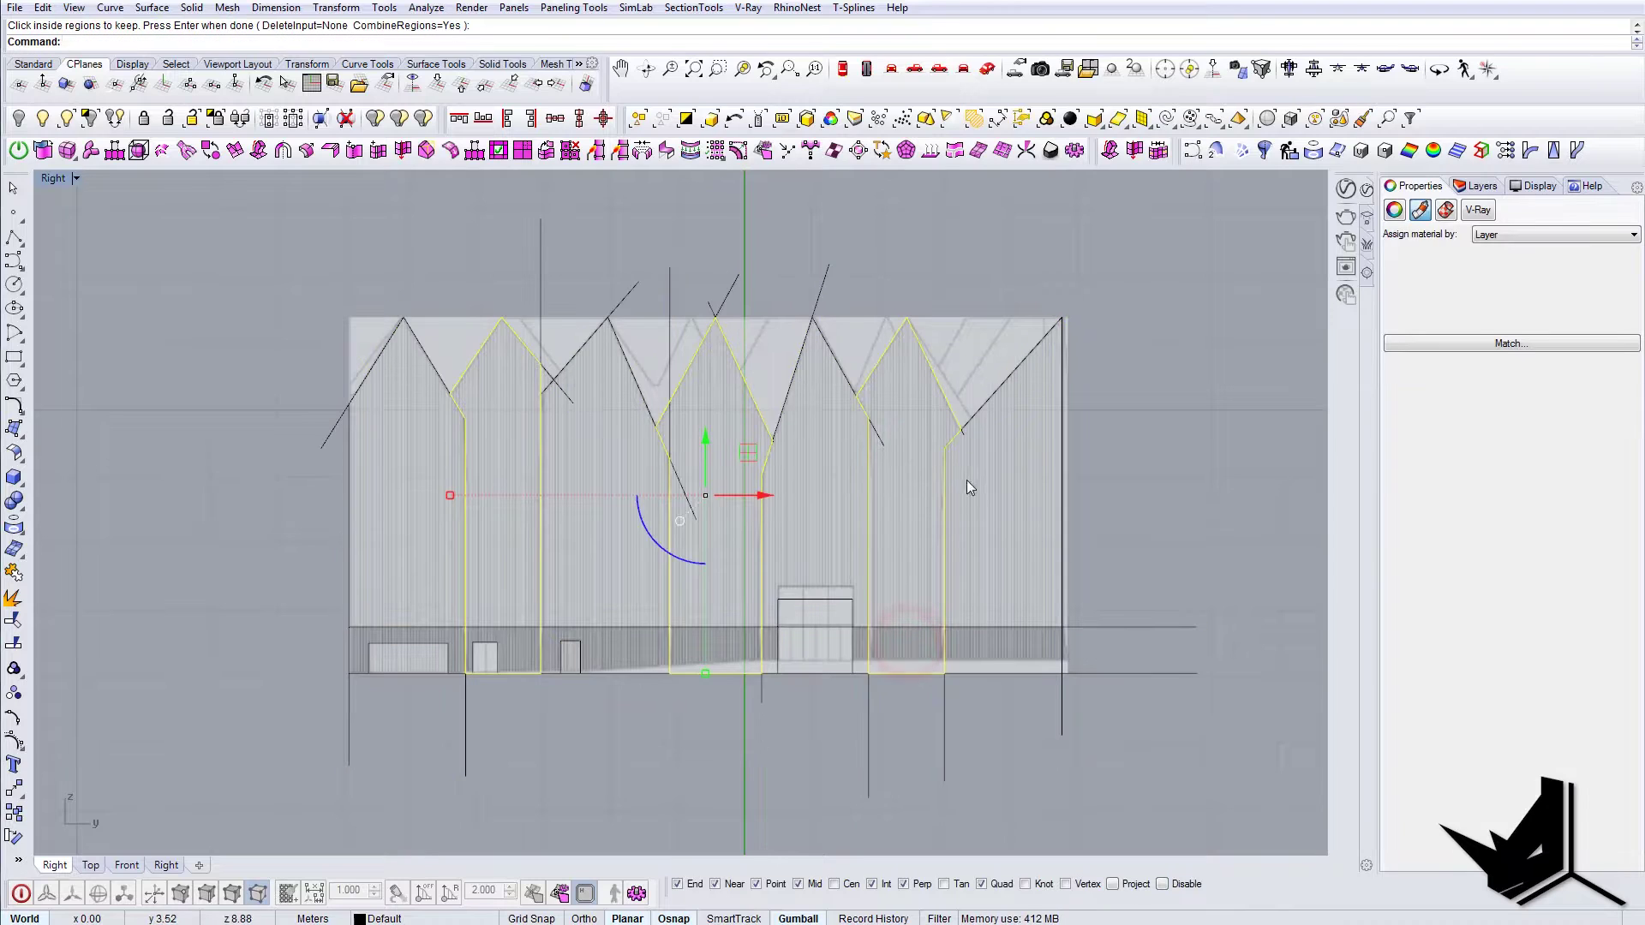
right_drag(962, 413, 886, 384)
key(Escape)
right_drag(774, 279, 867, 300)
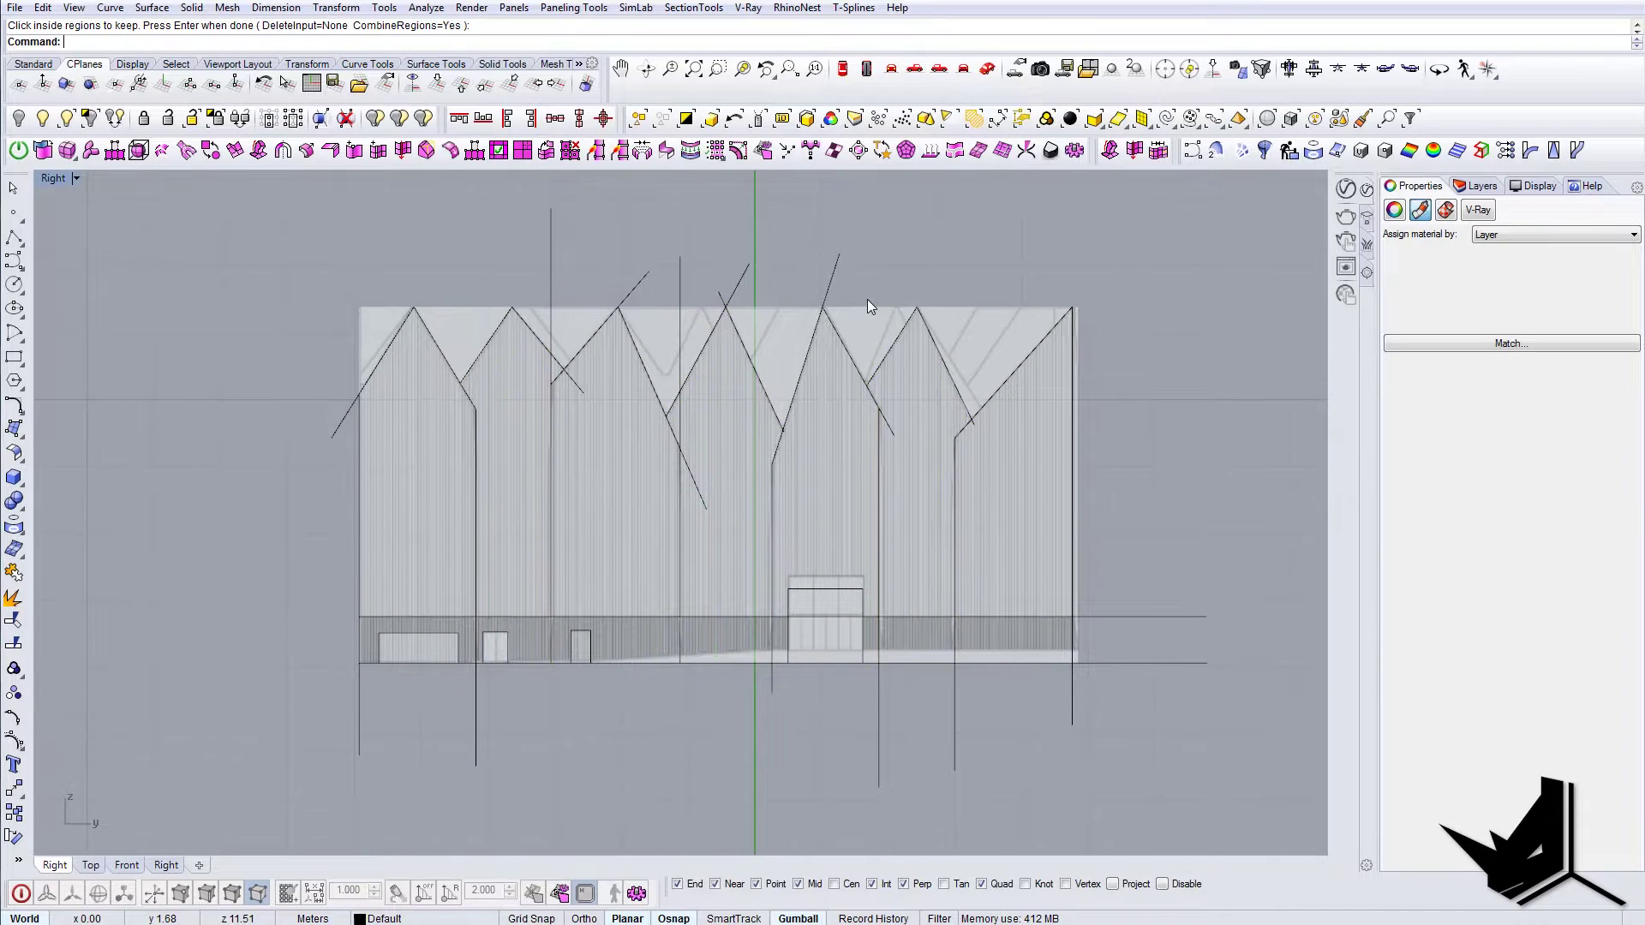
- Use SelClosedCrv to separate the closed outlines and delete the leftover open construction lines
text(SelClosedCrv)
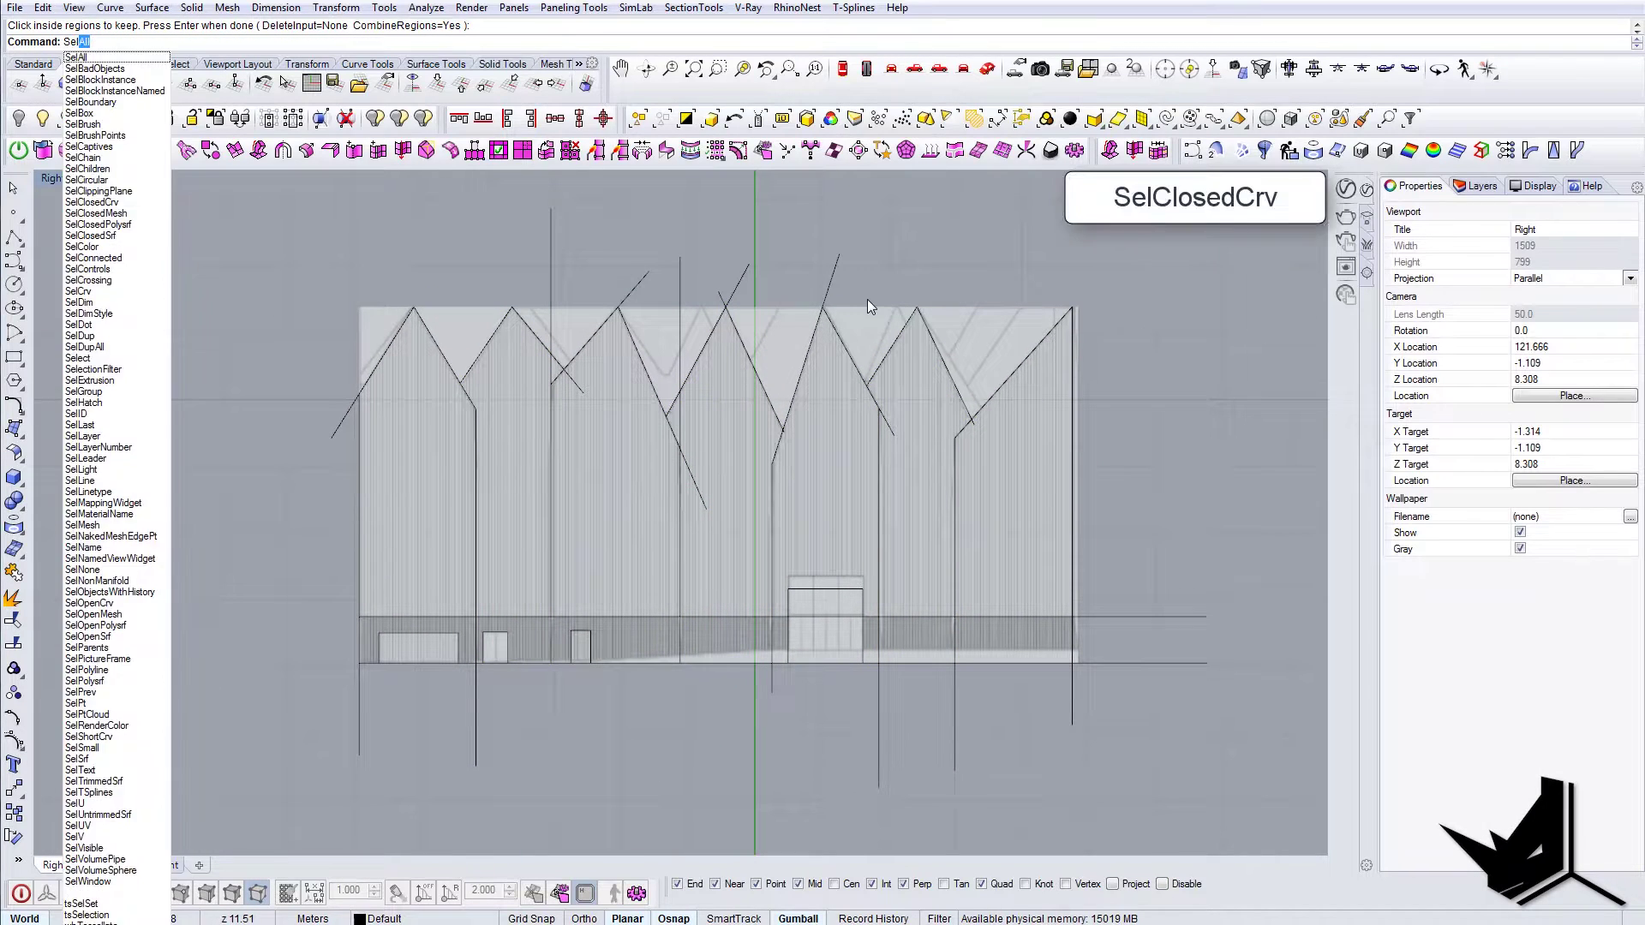
key(Return)
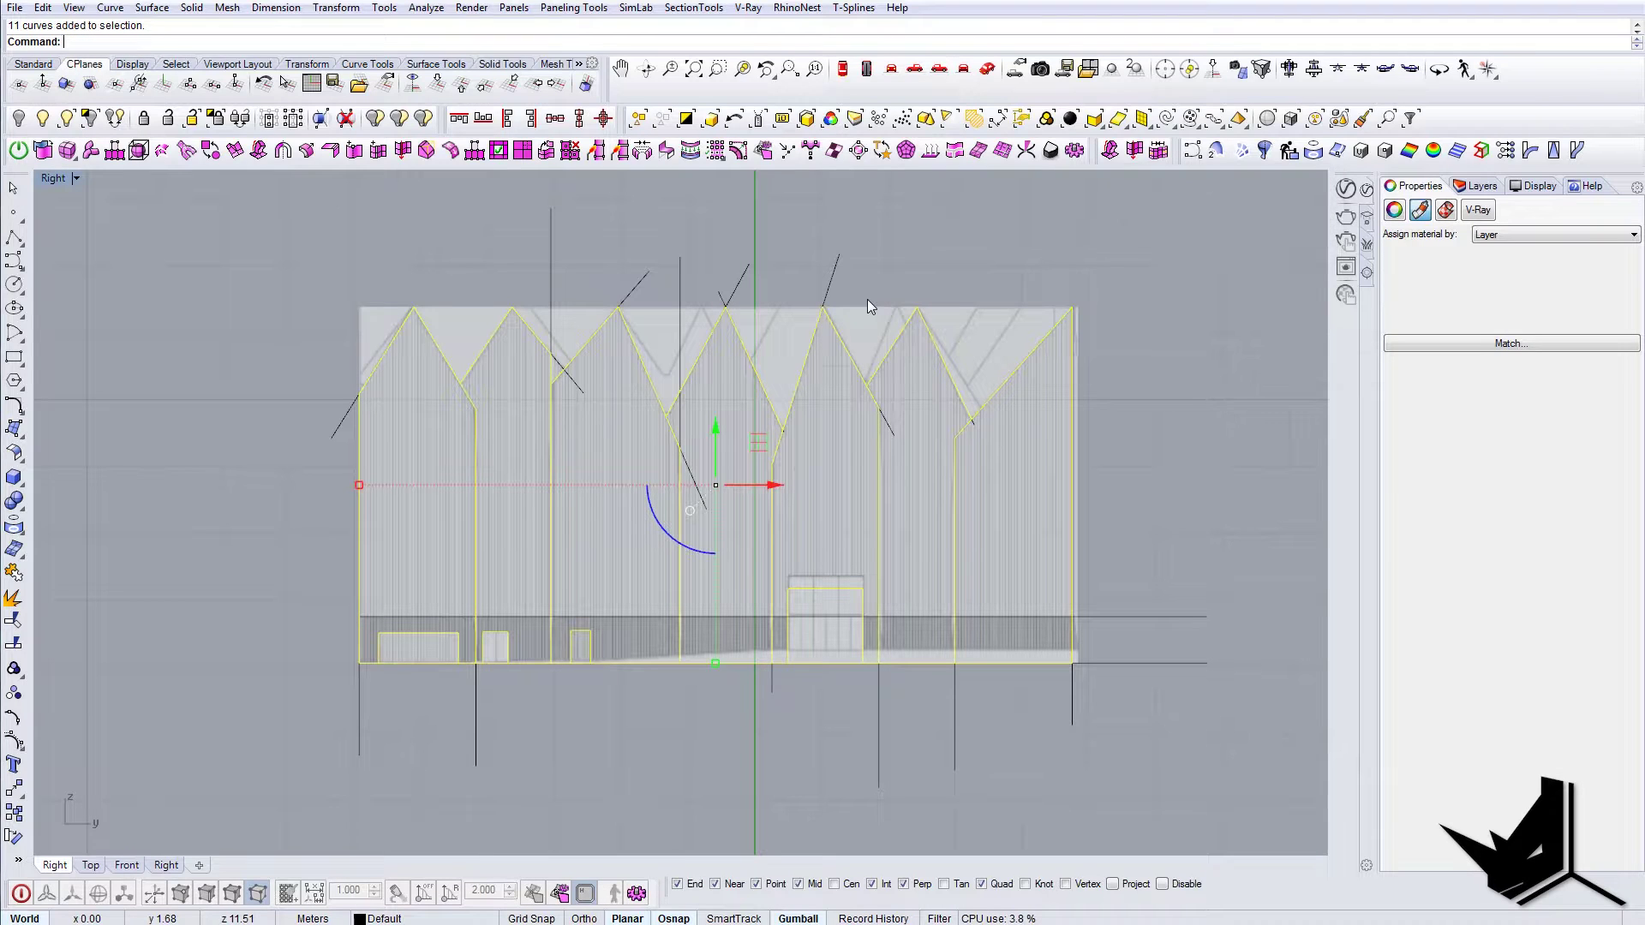
click(687, 119)
key(Delete)
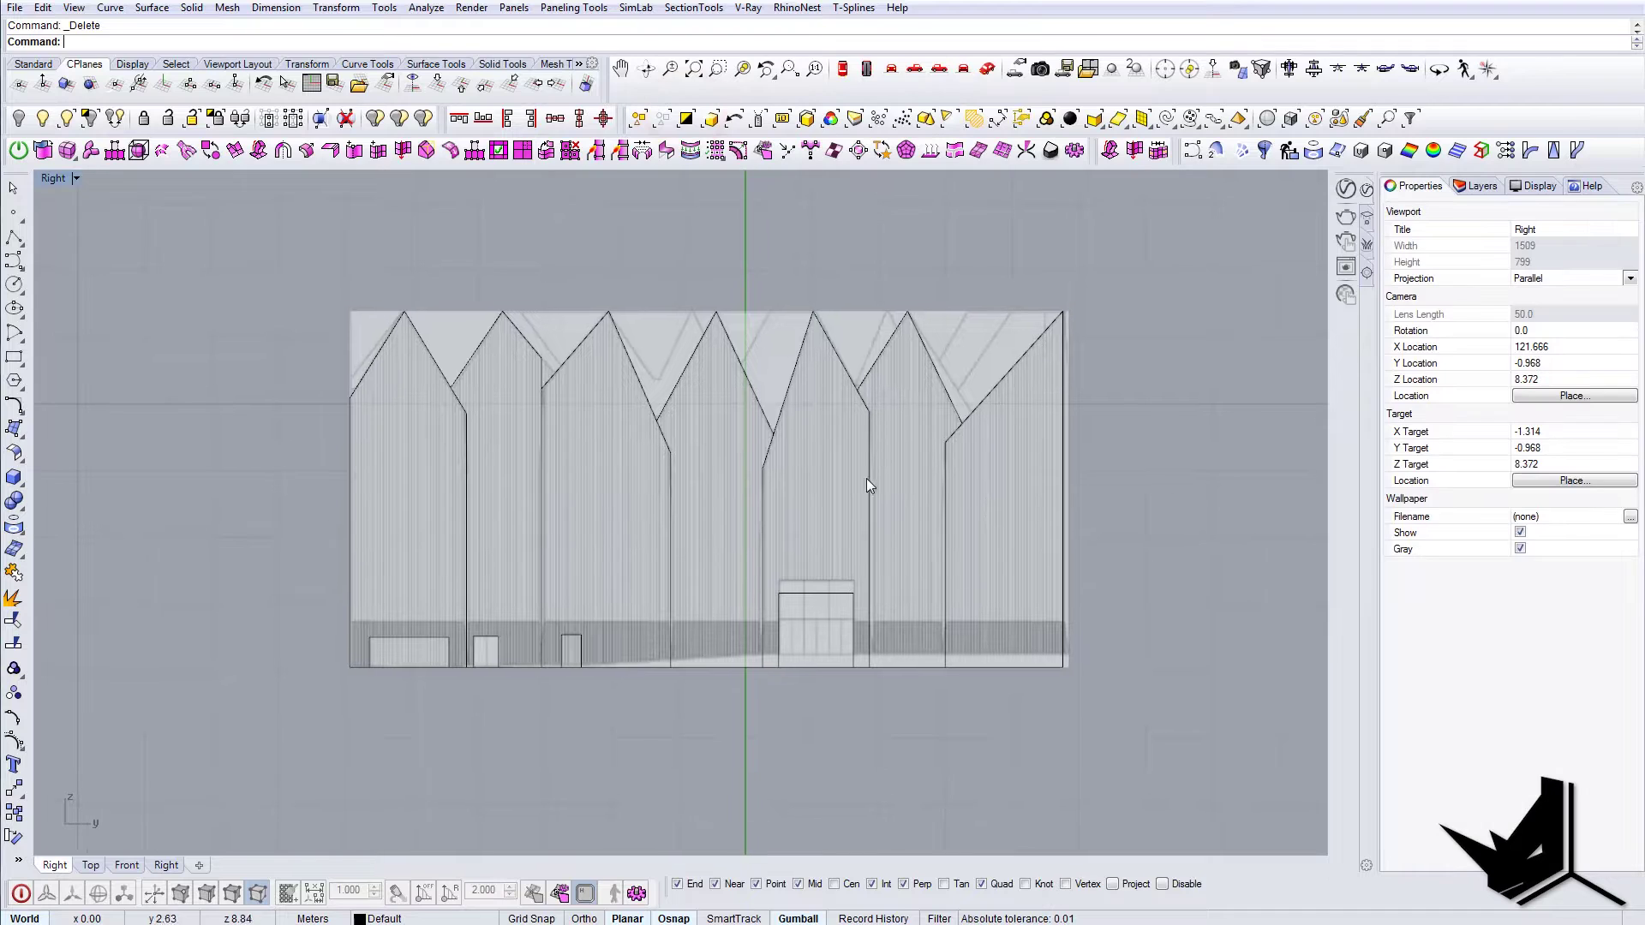
key(ctrl+z)
click(1033, 353)
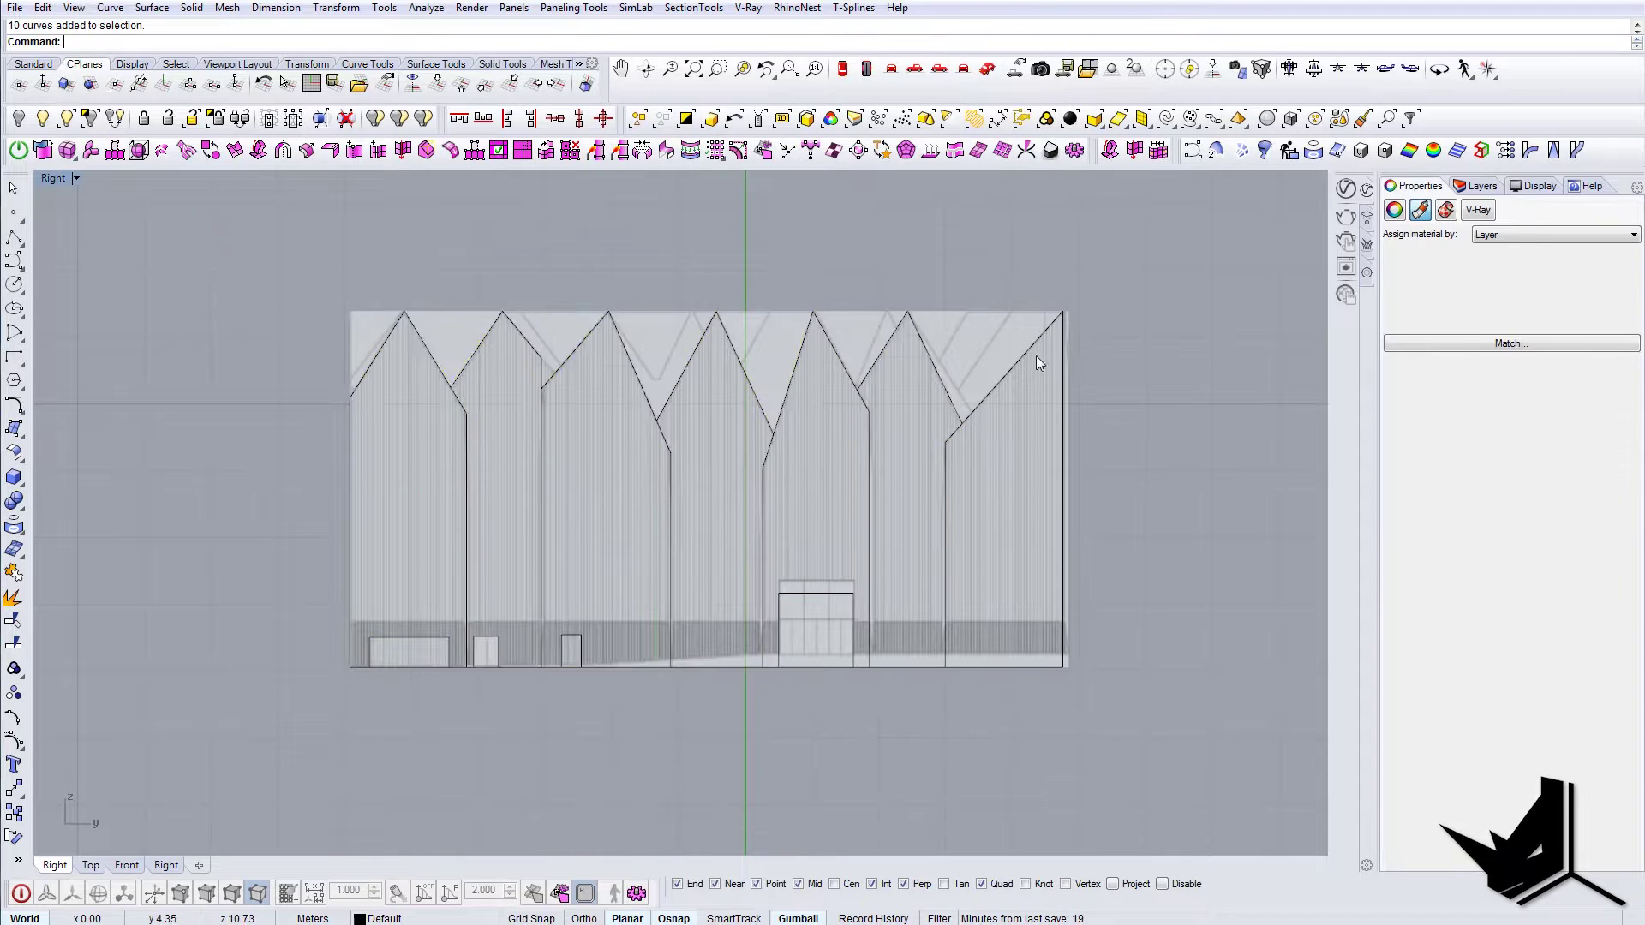
right_drag(989, 377, 828, 364)
scroll(801, 426, down, 6)
scroll(674, 488, up, 8)
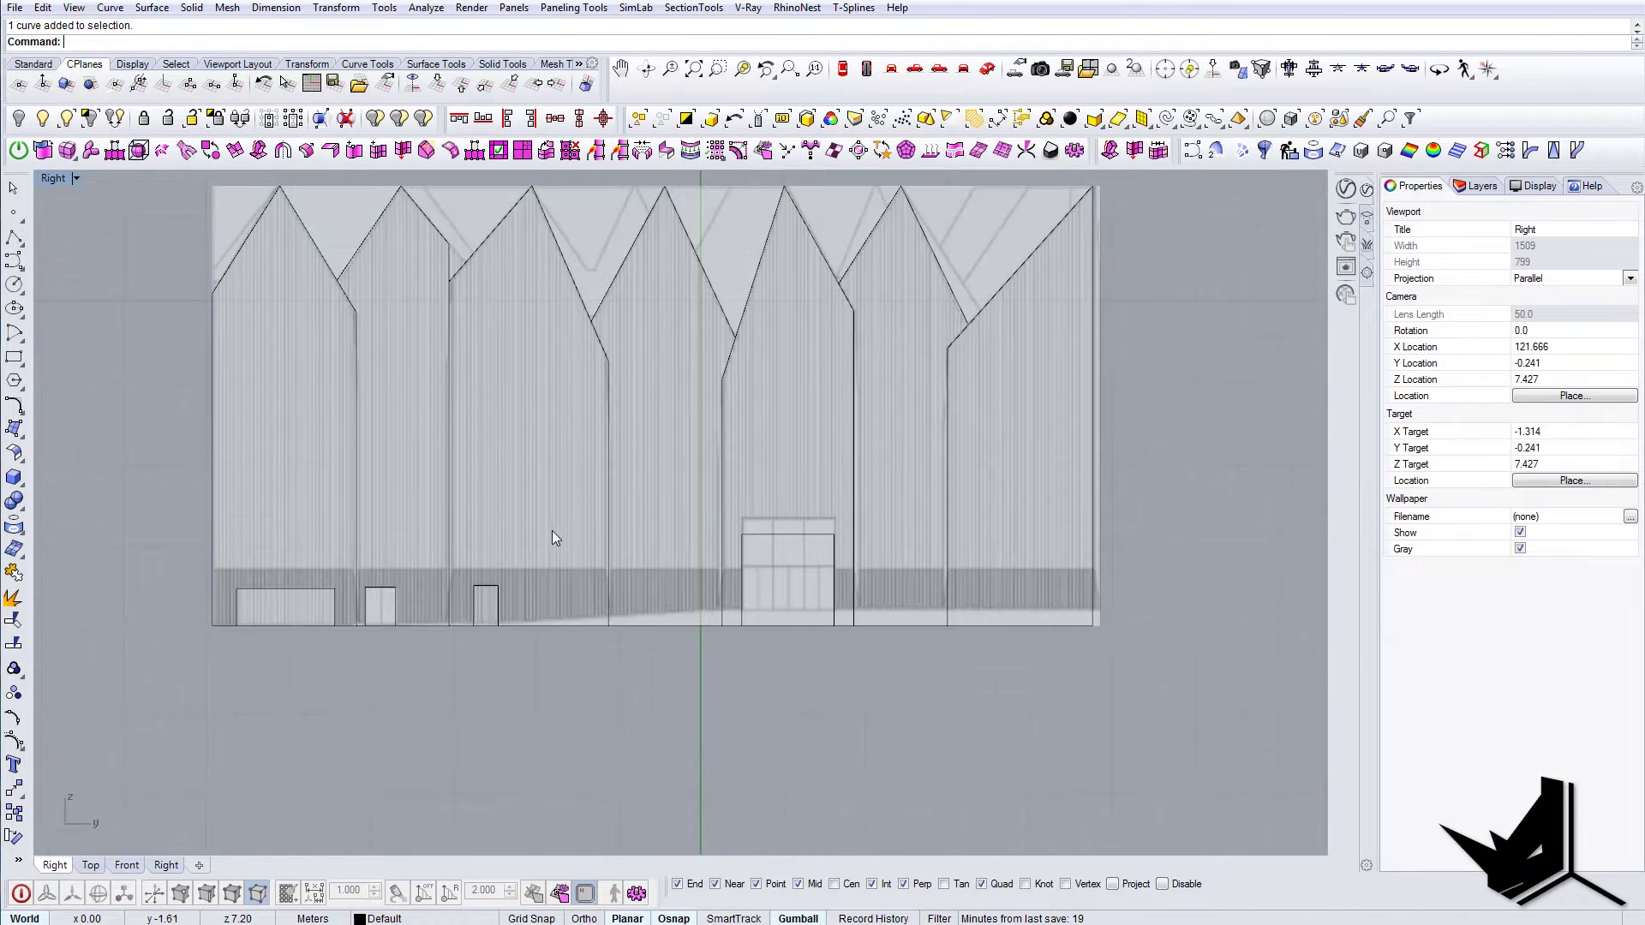
right_drag(532, 538, 606, 543)
key(Return)
scroll(333, 619, up, 4)
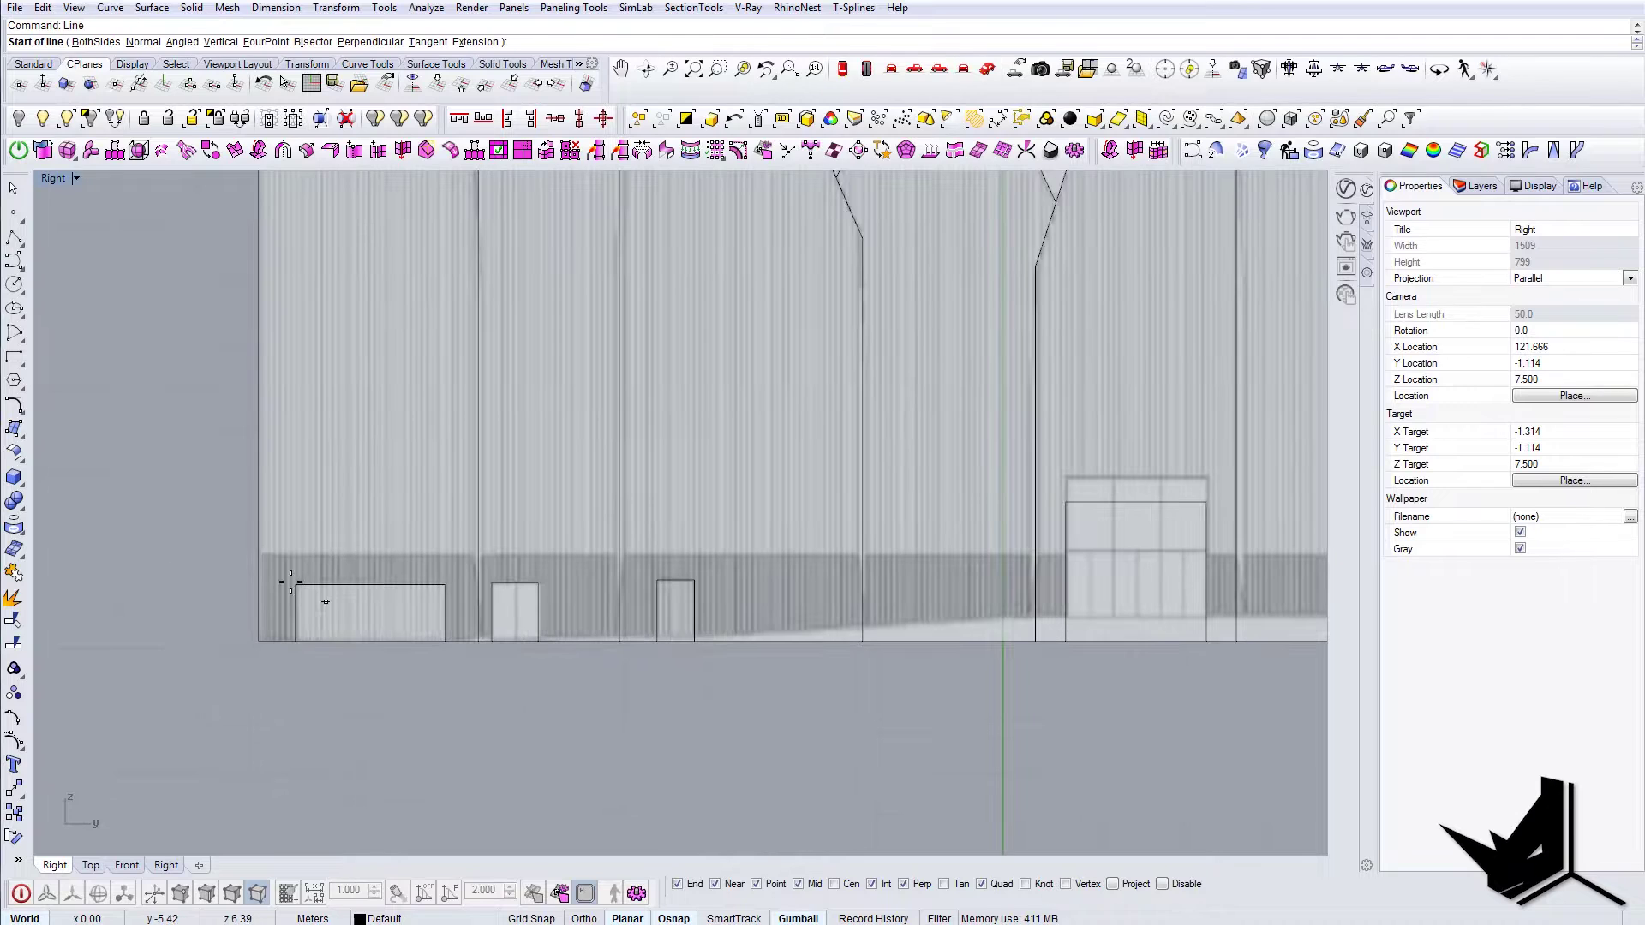
scroll(326, 594, down, 6)
key(Escape)
right_drag(1033, 296, 945, 298)
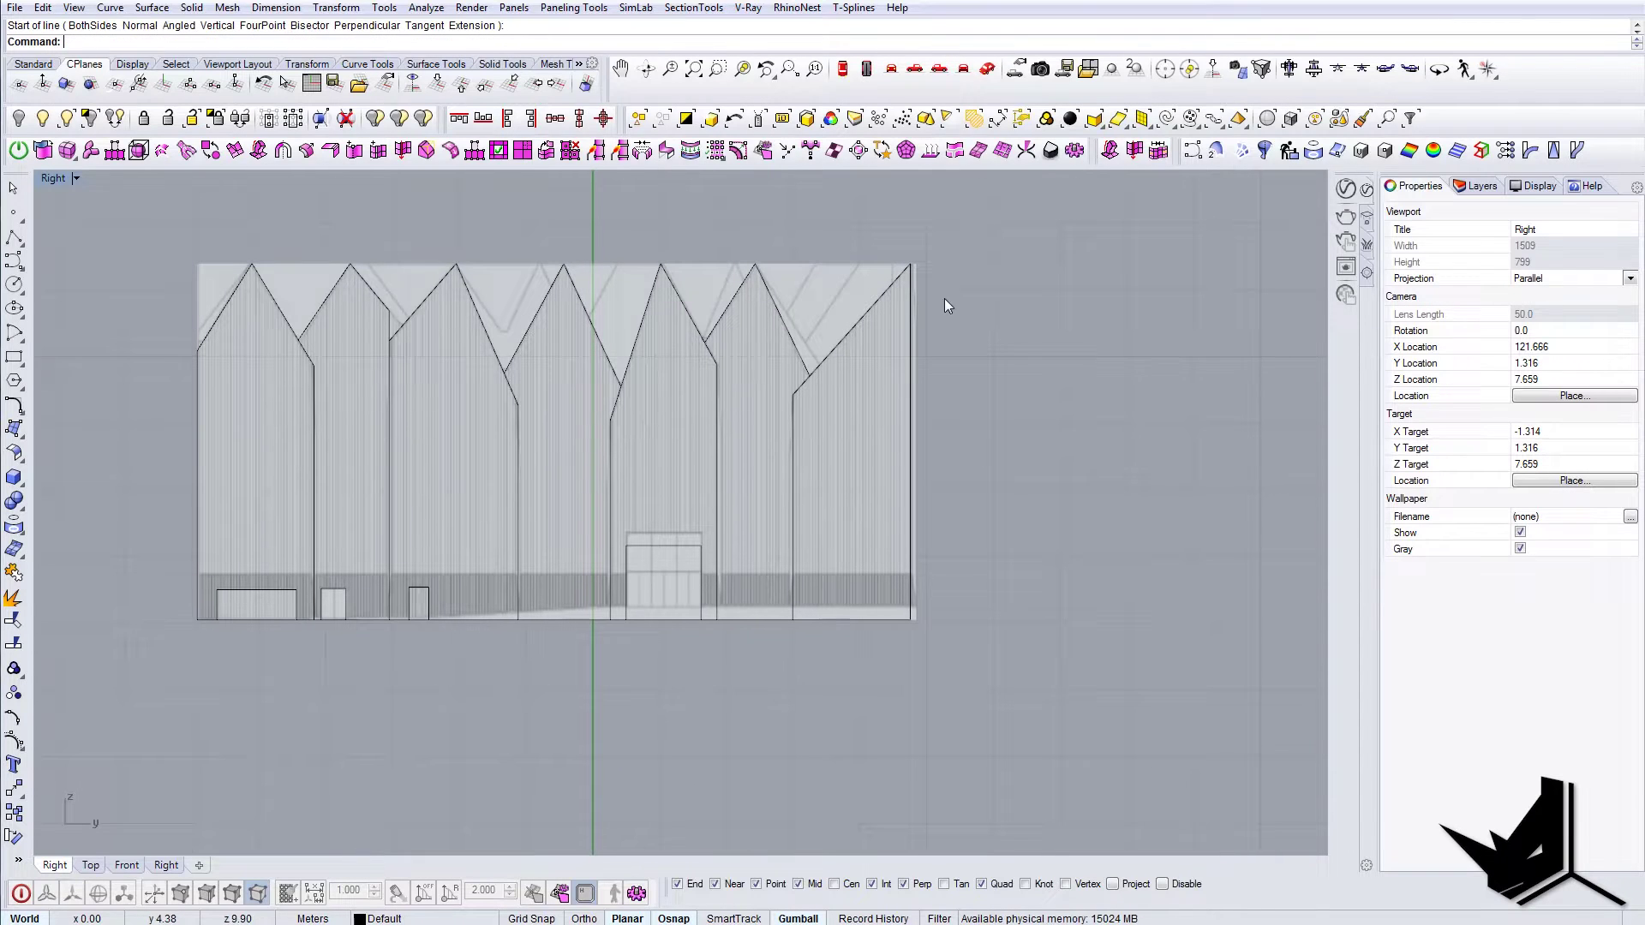
- Switch to the Back view and draw a vertical line along the first edge between the facade panels
click(916, 69)
click(940, 69)
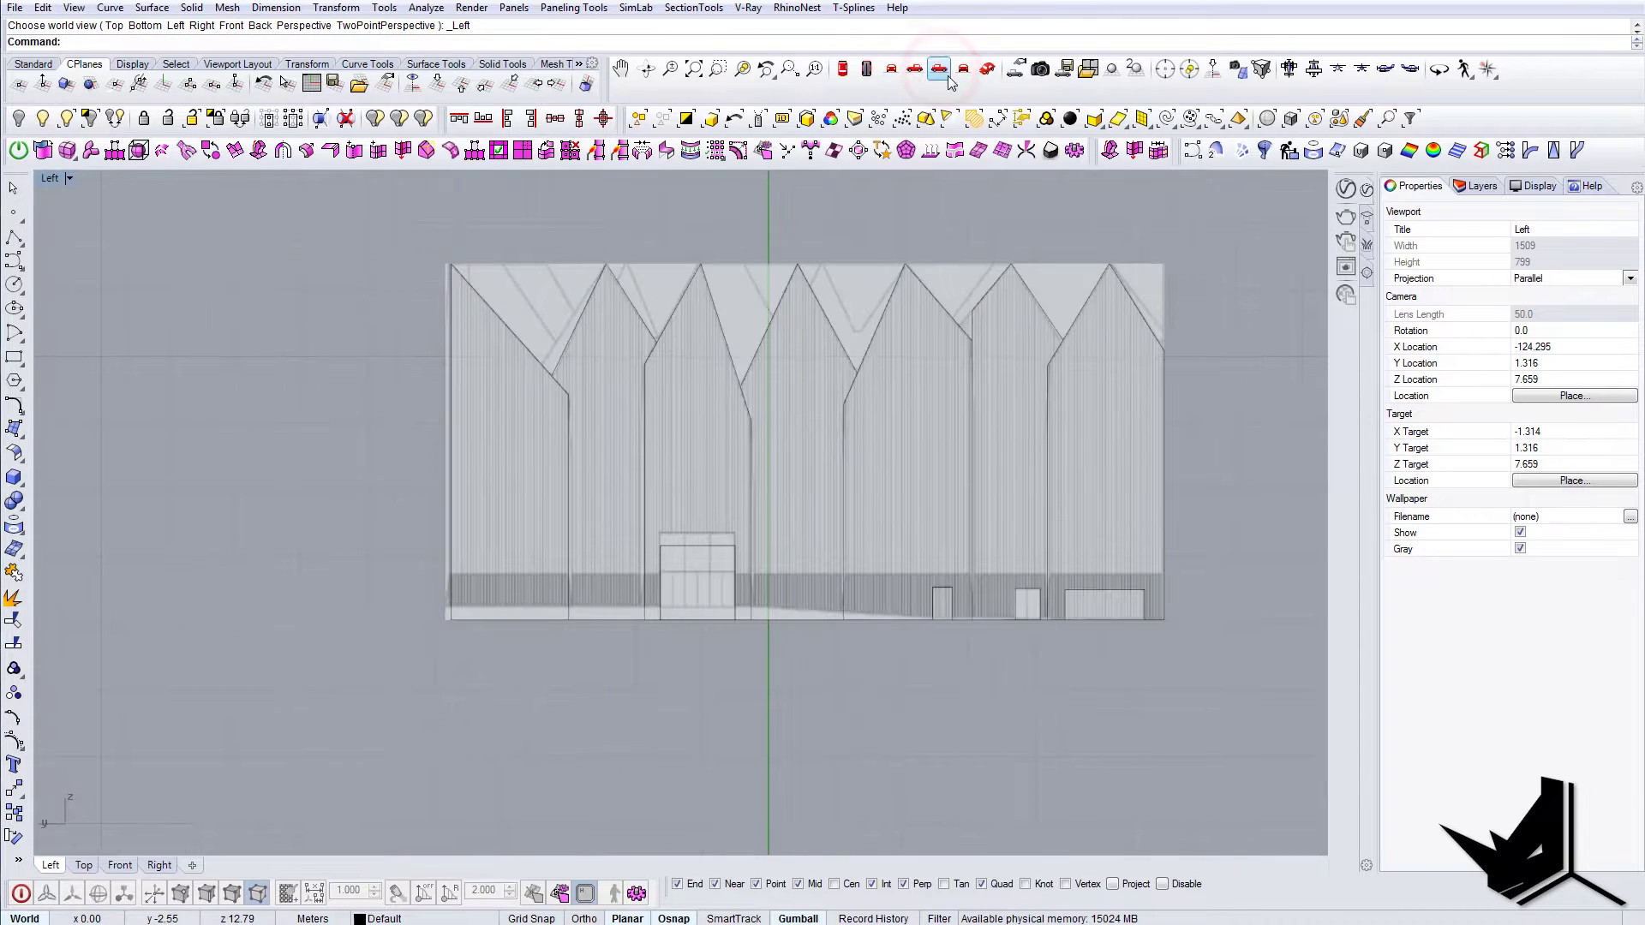
click(962, 70)
right_drag(592, 391, 810, 512)
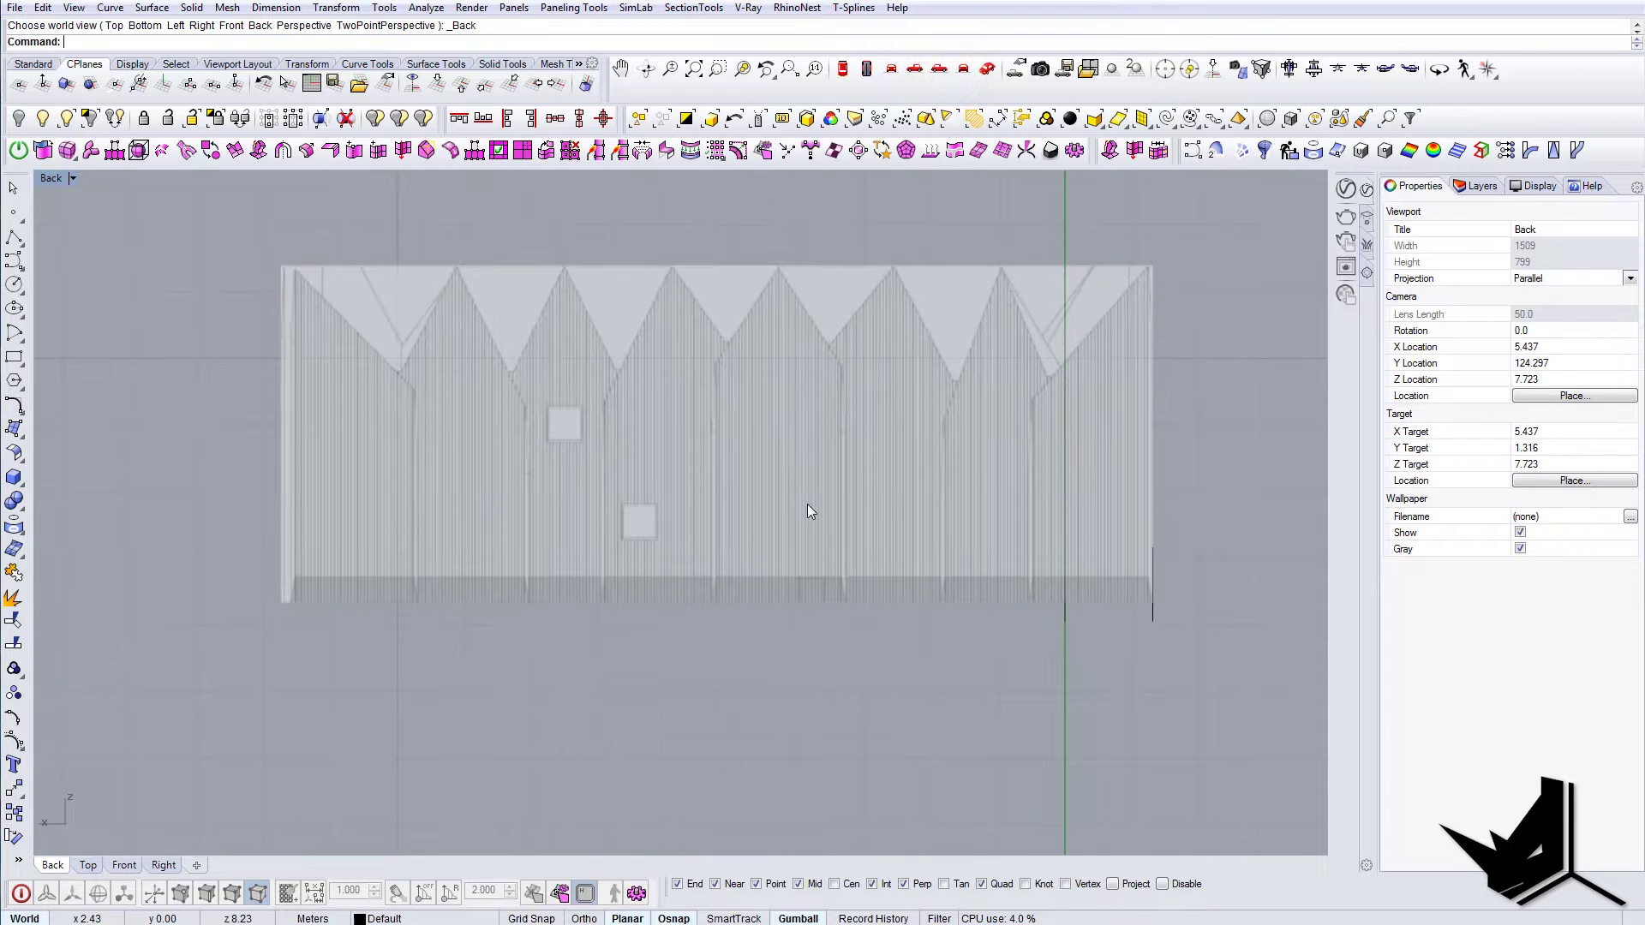
right_drag(1054, 555, 546, 567)
scroll(428, 600, up, 6)
click(503, 687)
click(518, 265)
- Copy the vertical line onto the other panel edges across the back facade picture
click(592, 389)
mouse_move(565, 471)
alt+mouse_down()
mouse_move(646, 558)
mouse_move(726, 583)
alt+mouse_up()
alt+drag(727, 583, 815, 583)
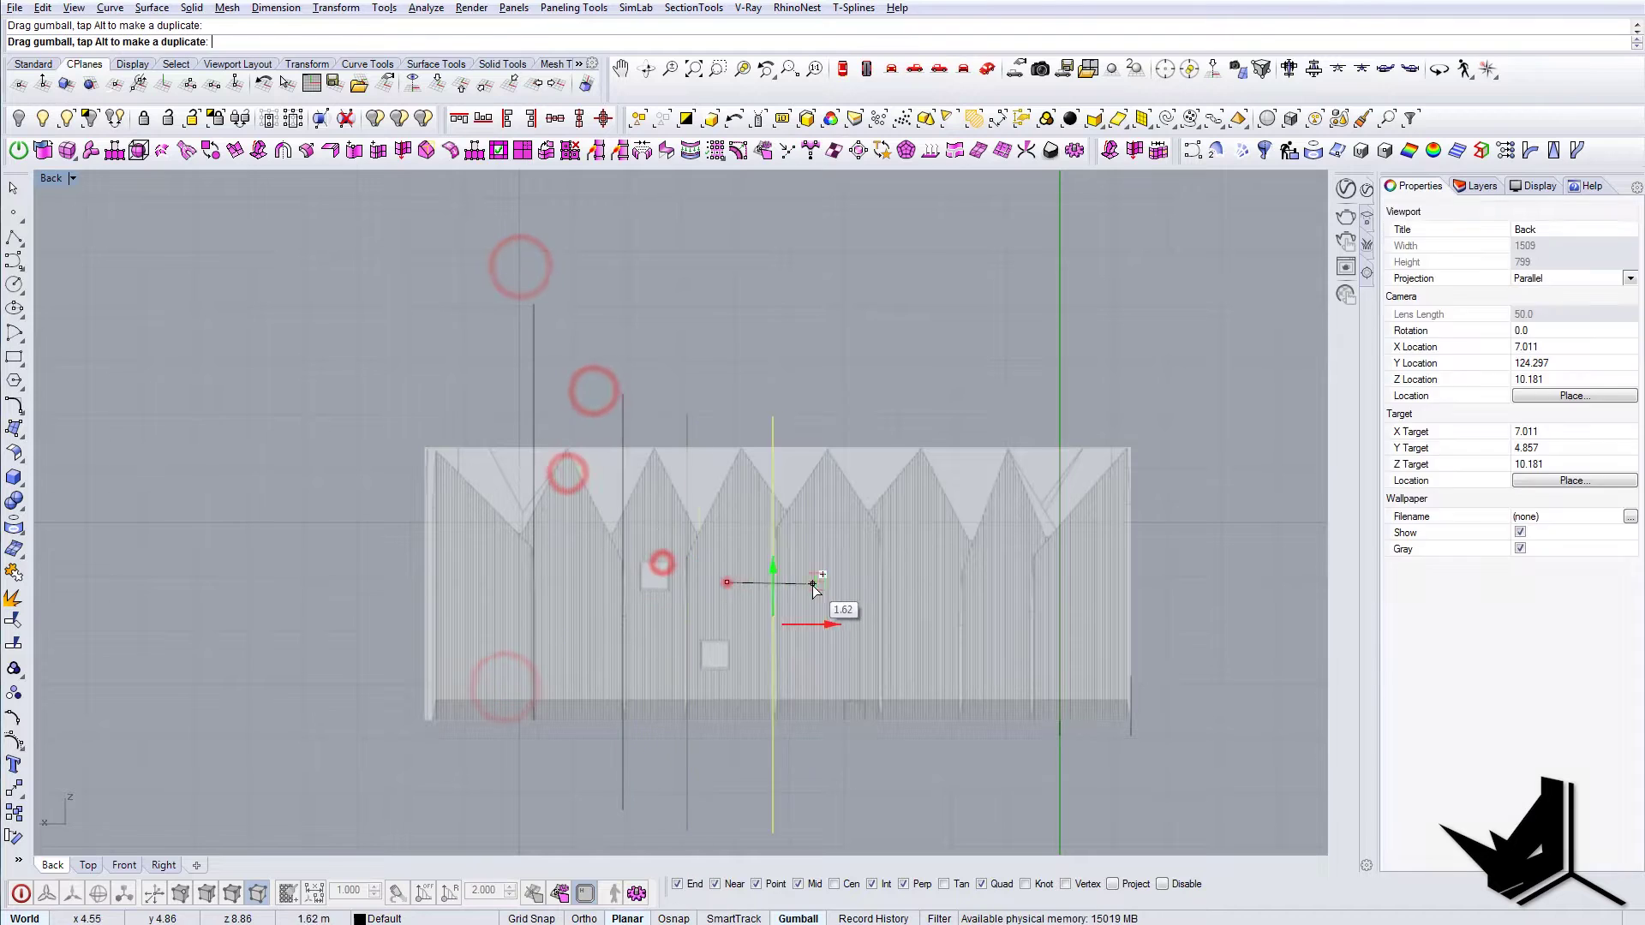
mouse_move(923, 591)
alt+mouse_down()
mouse_move(1006, 639)
mouse_move(1079, 643)
alt+mouse_up()
right_drag(1054, 640, 988, 625)
drag(540, 363, 484, 412)
alt+drag(551, 452, 452, 532)
- Trace the first panel's sloping top and the rising edge of the second panel's gable, running past their intersections
scroll(427, 514, up, 8)
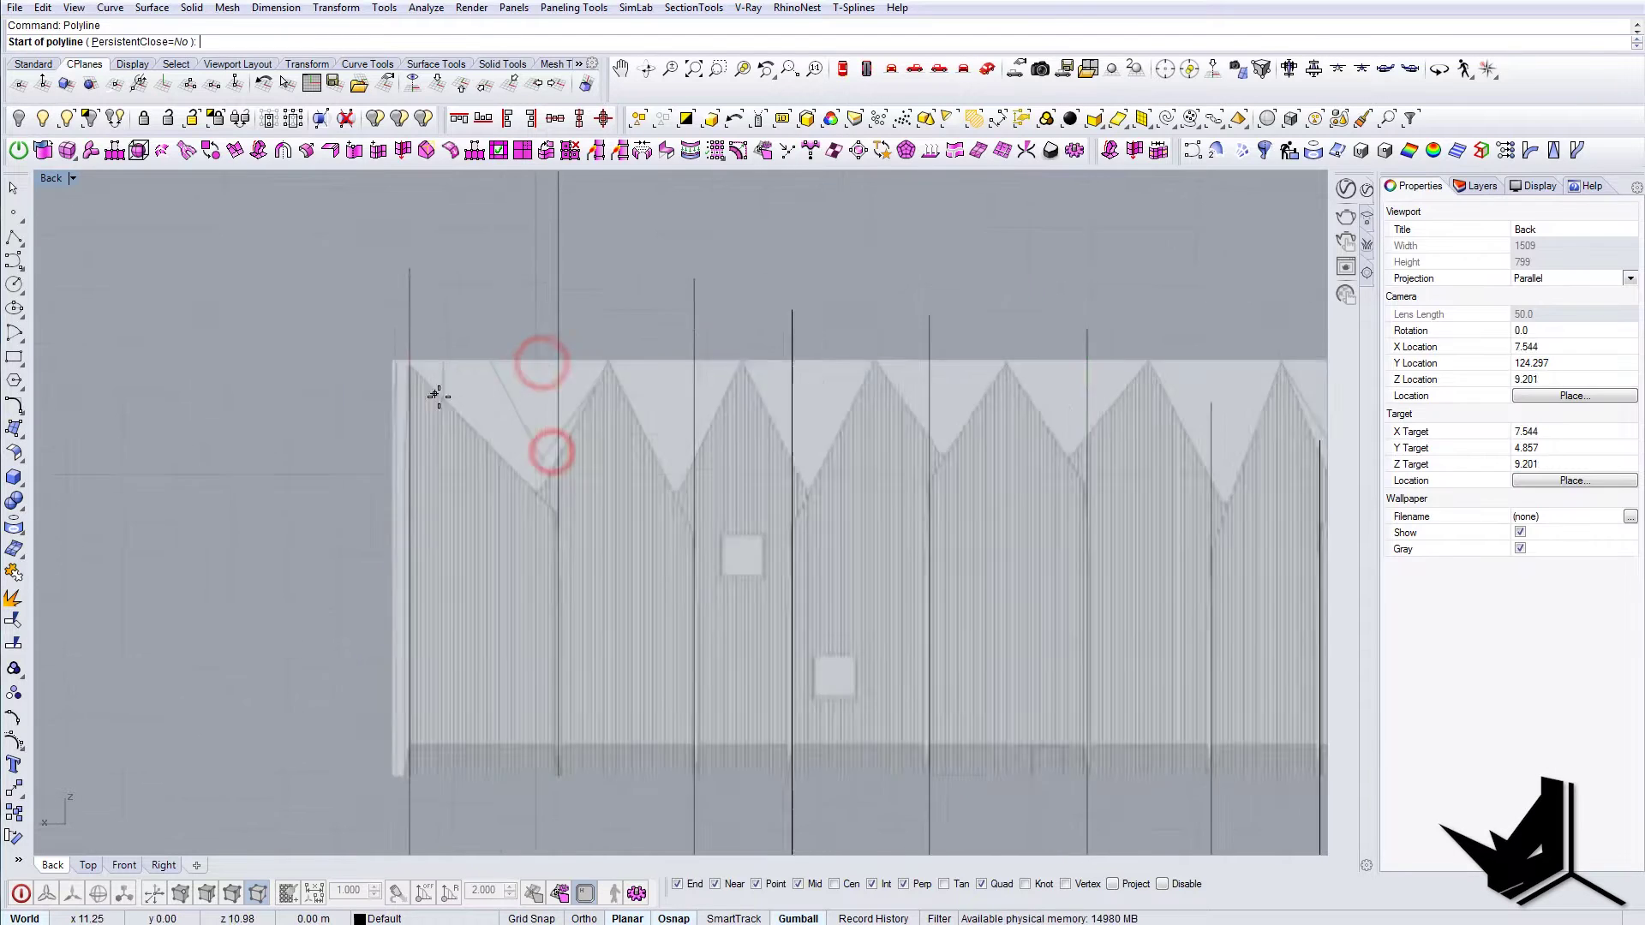
click(397, 356)
click(728, 677)
right_drag(720, 620, 739, 631)
drag(712, 651, 681, 619)
click(624, 563)
click(775, 278)
- Trace the falling edge of the second gabled panel and the slopes of the third and fourth panels
click(731, 361)
click(912, 731)
click(836, 569)
click(964, 300)
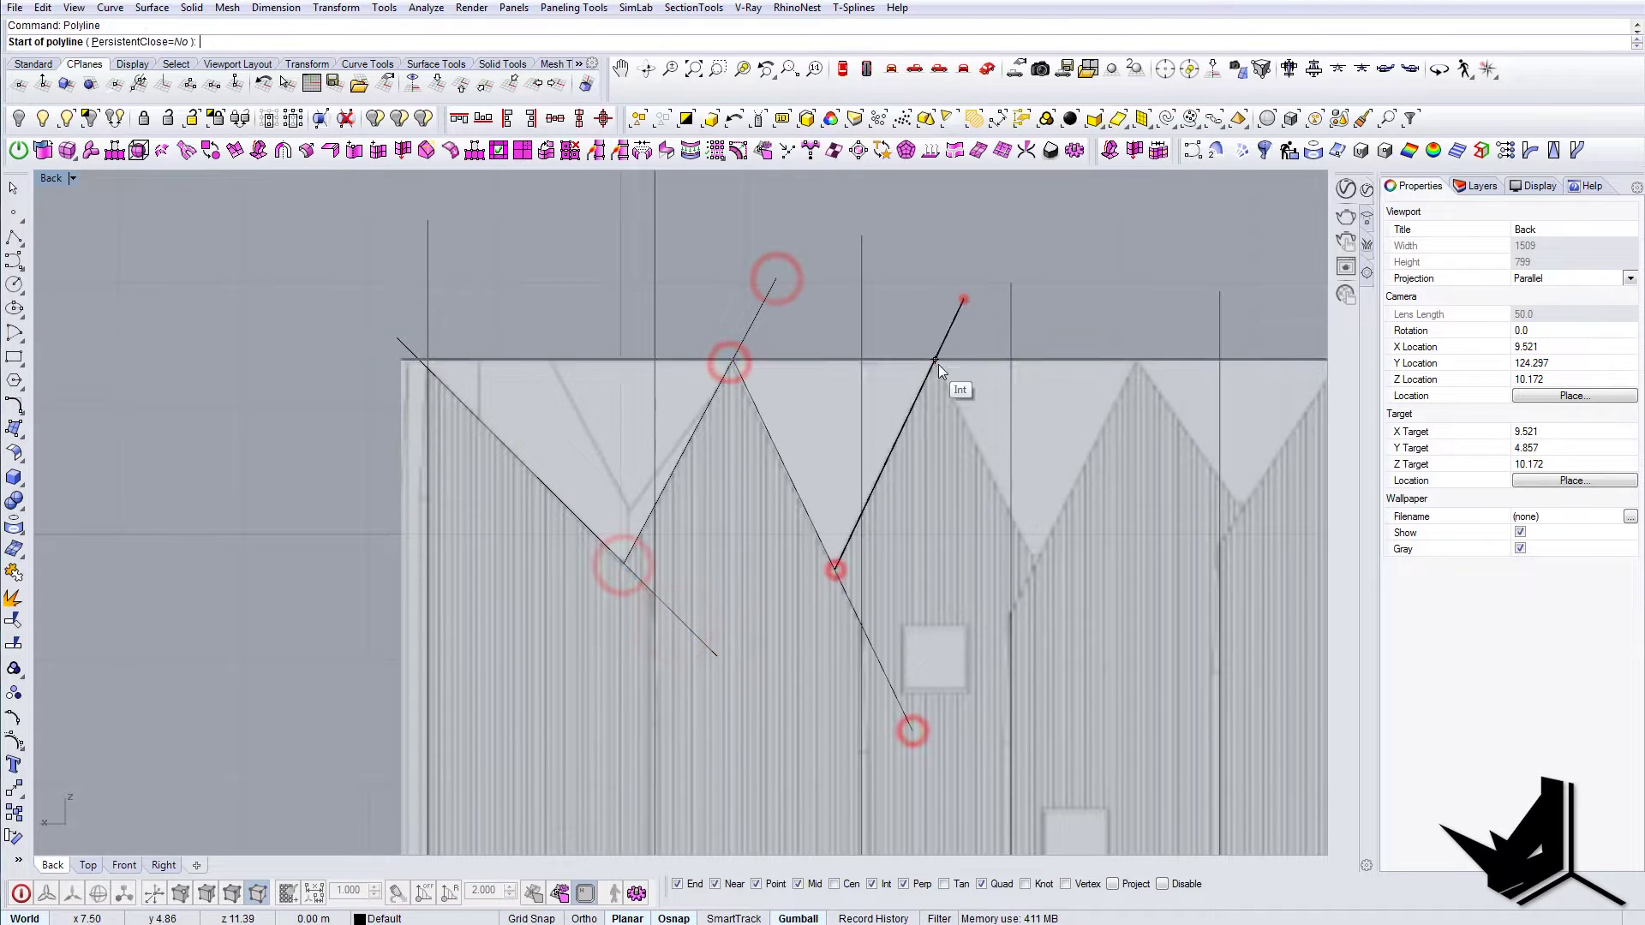
click(1138, 360)
click(985, 558)
- Trace both slopes of the fifth and sixth gabled panels with lines that cross in the valleys
click(885, 471)
click(1040, 229)
click(989, 289)
click(1206, 620)
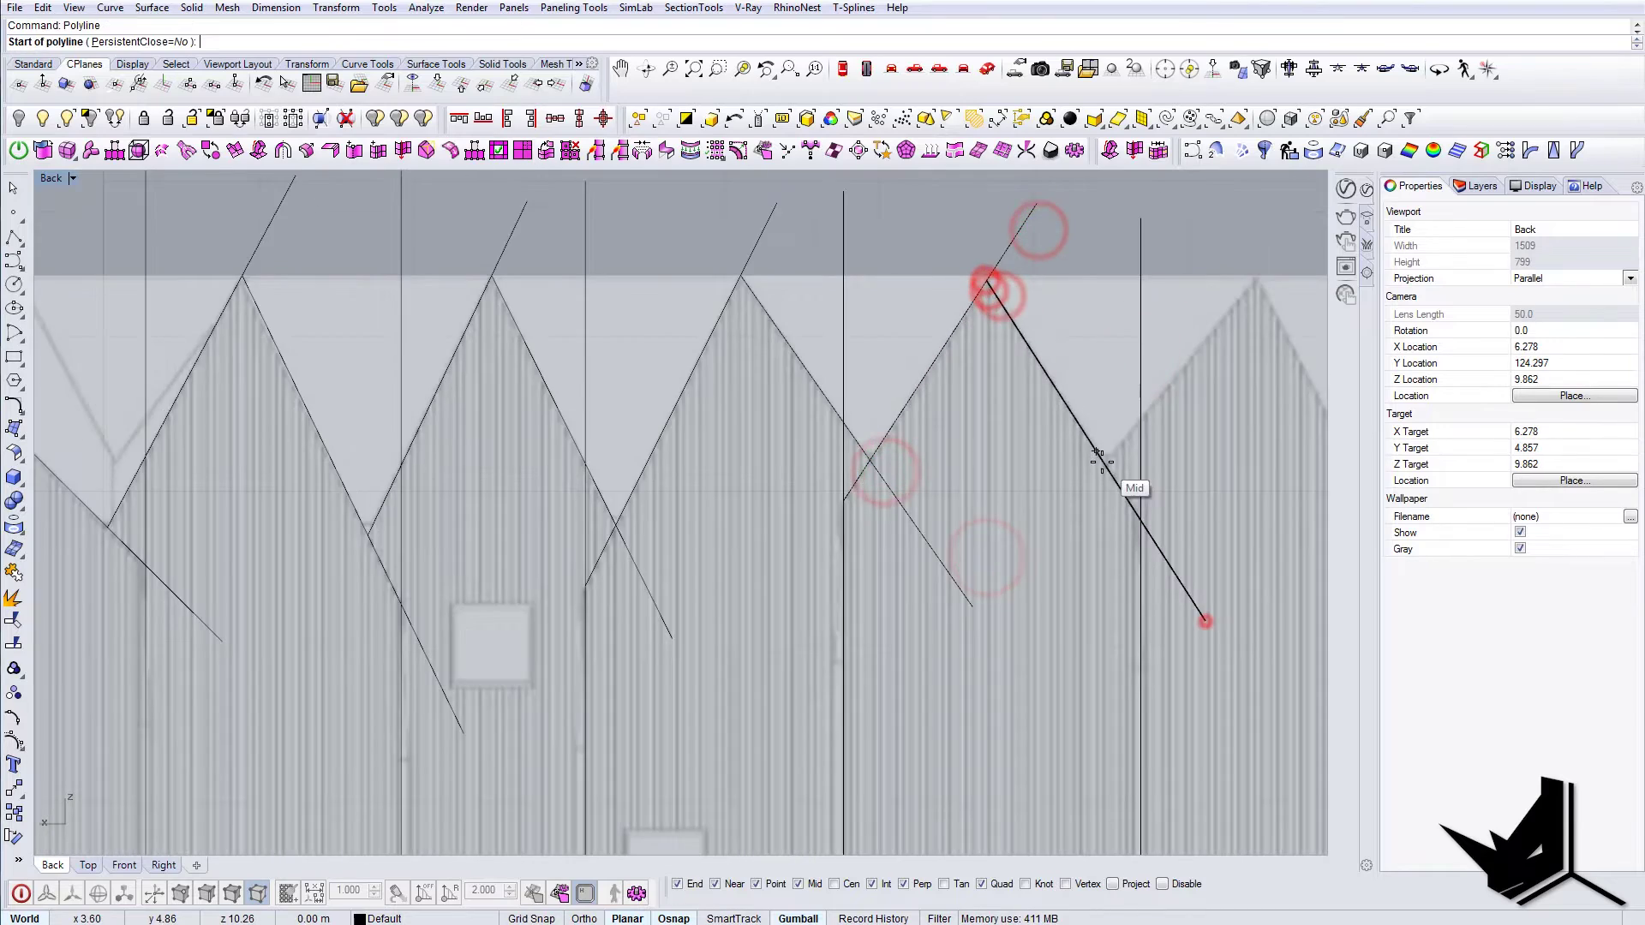
click(1107, 463)
click(1224, 318)
click(1006, 658)
- Trace both slopes of the seventh gabled panel and the rising top of the last panel
click(928, 616)
click(1055, 280)
click(1032, 333)
click(1159, 721)
click(1093, 639)
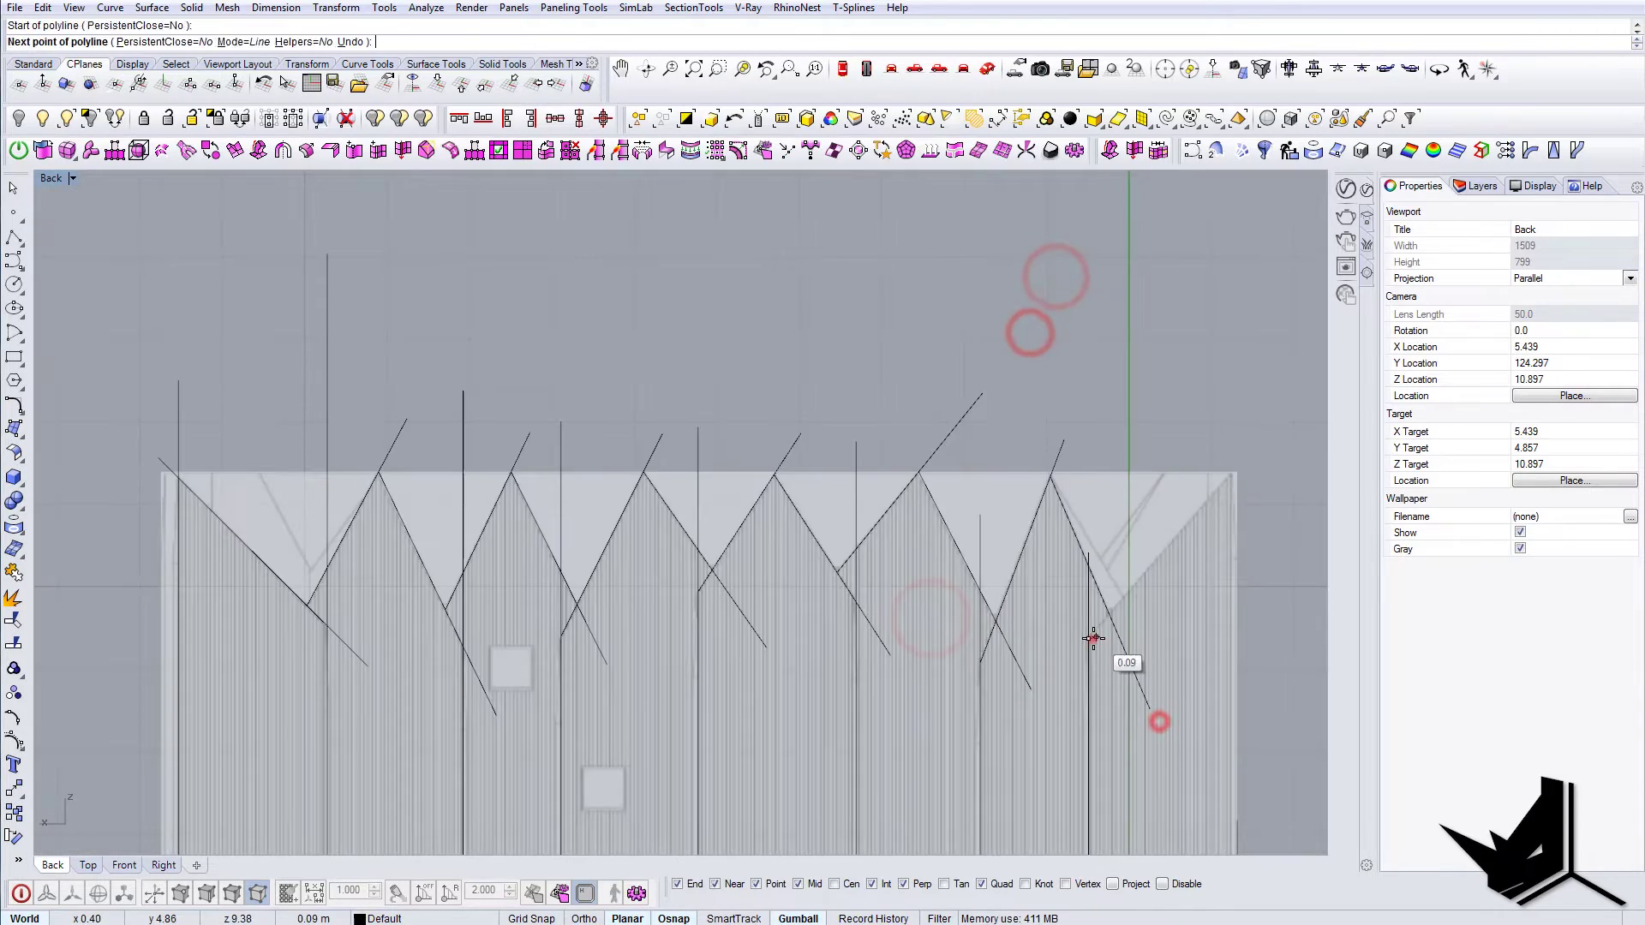
click(1297, 398)
- Copy a vertical line to the last panel's outer edge and draw the base line along the back facade
click(1133, 771)
scroll(1133, 784, down, 4)
click(1028, 783)
click(1098, 838)
click(1123, 263)
click(1156, 749)
click(1148, 747)
click(1172, 605)
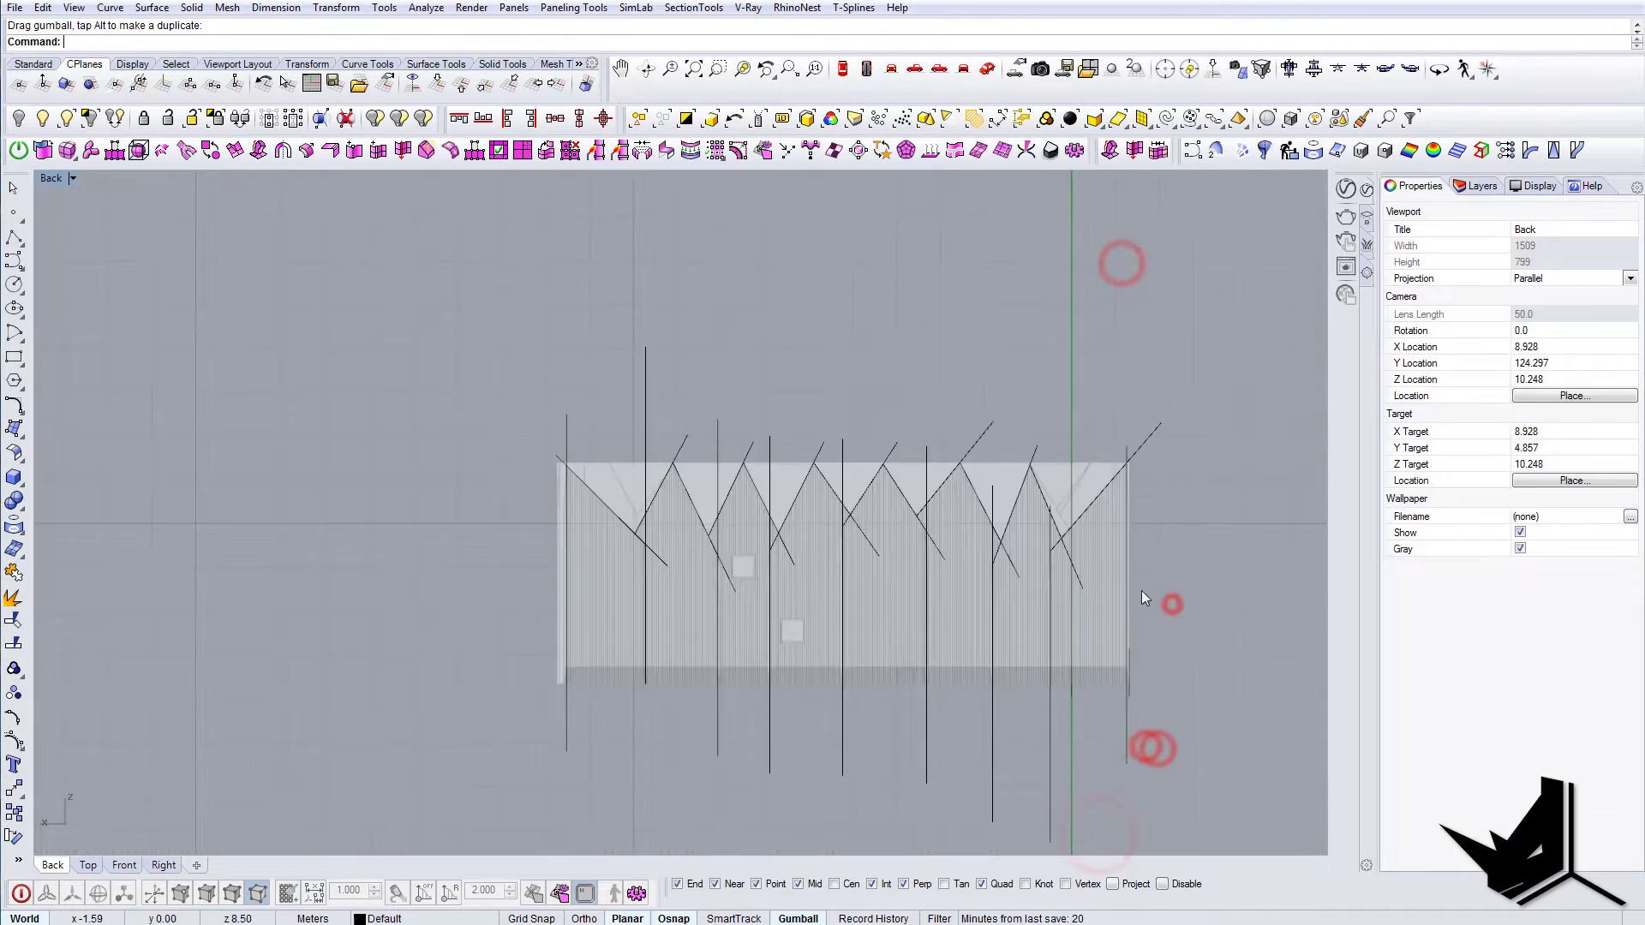
key(Return)
click(537, 672)
click(1091, 683)
- Draw rectangles around the two square windows of the back facade
click(700, 419)
click(831, 542)
click(889, 661)
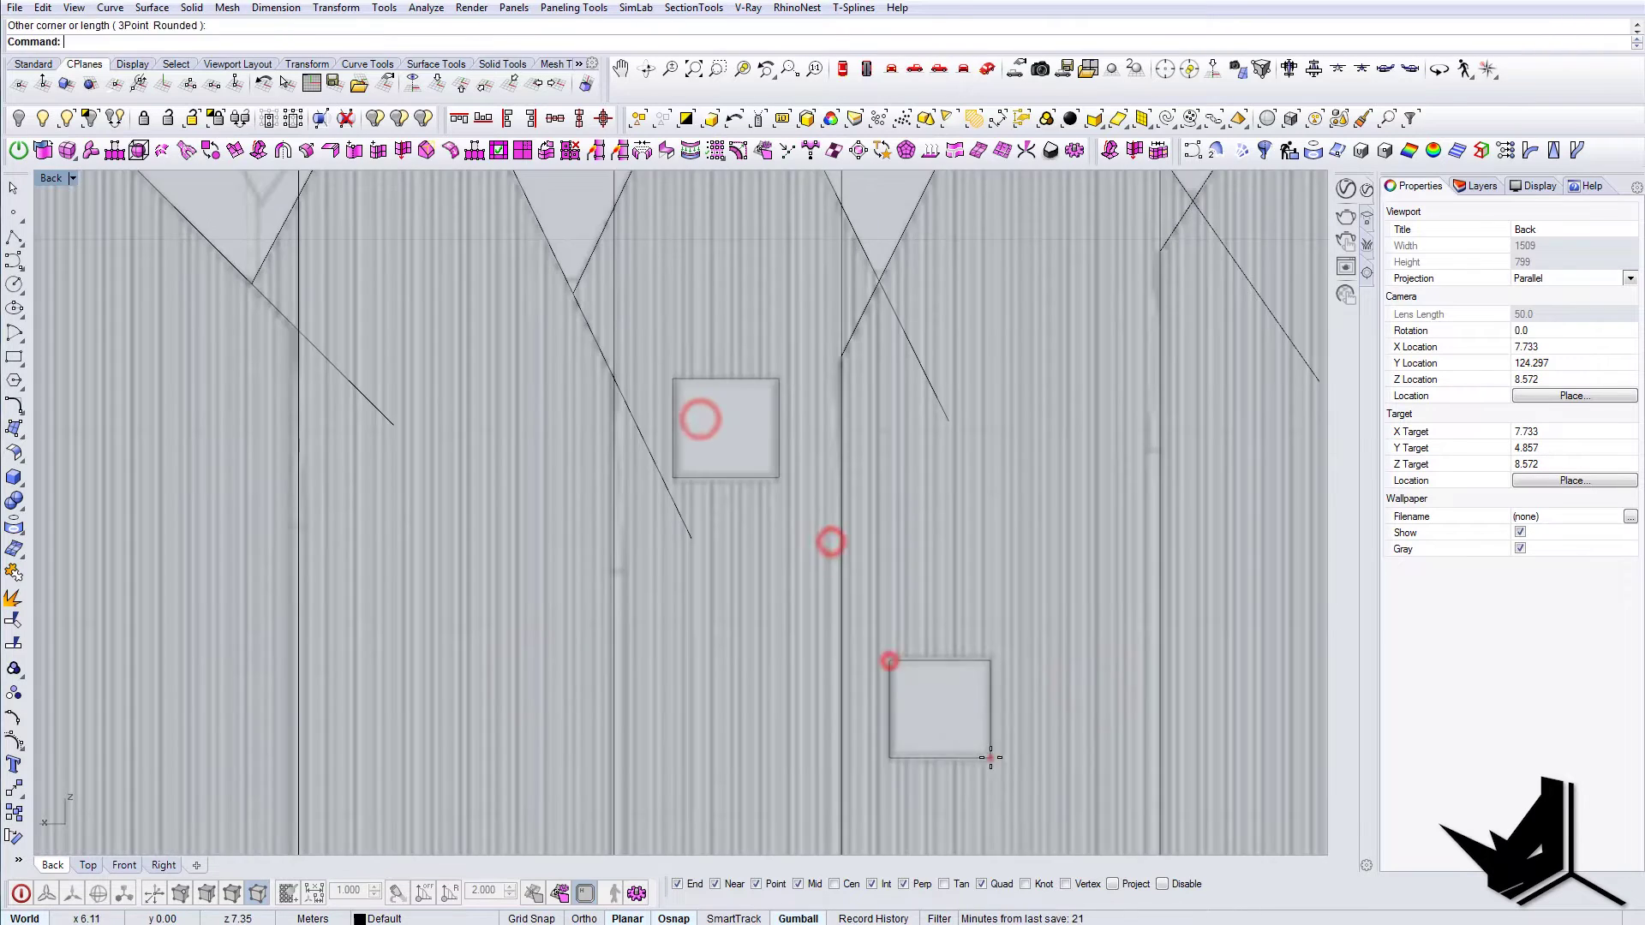
click(991, 759)
- Run CurveBoolean on the back facade curves, keeping the panel regions and the upper window
click(645, 560)
click(760, 612)
click(749, 558)
click(737, 500)
click(699, 503)
click(789, 500)
scroll(660, 532, up, 12)
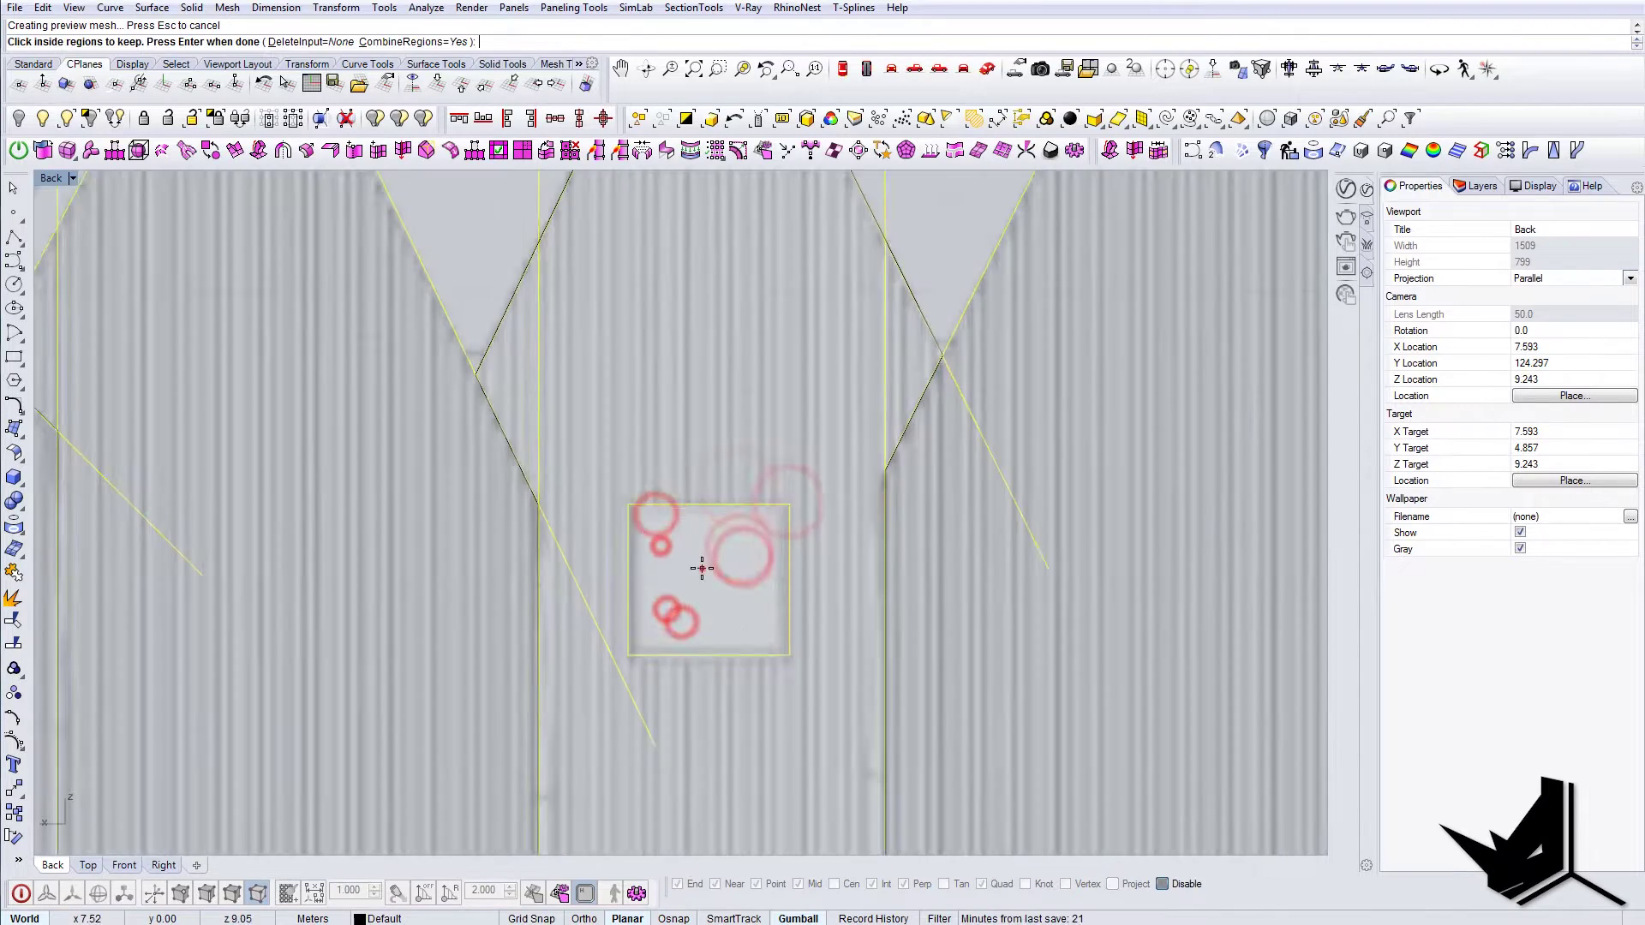
click(703, 569)
key(Return)
- Undo the deletion and hide the vertical line on the Y axis
scroll(682, 619, down, 14)
key(Delete)
right_drag(682, 619, 653, 584)
text(C)
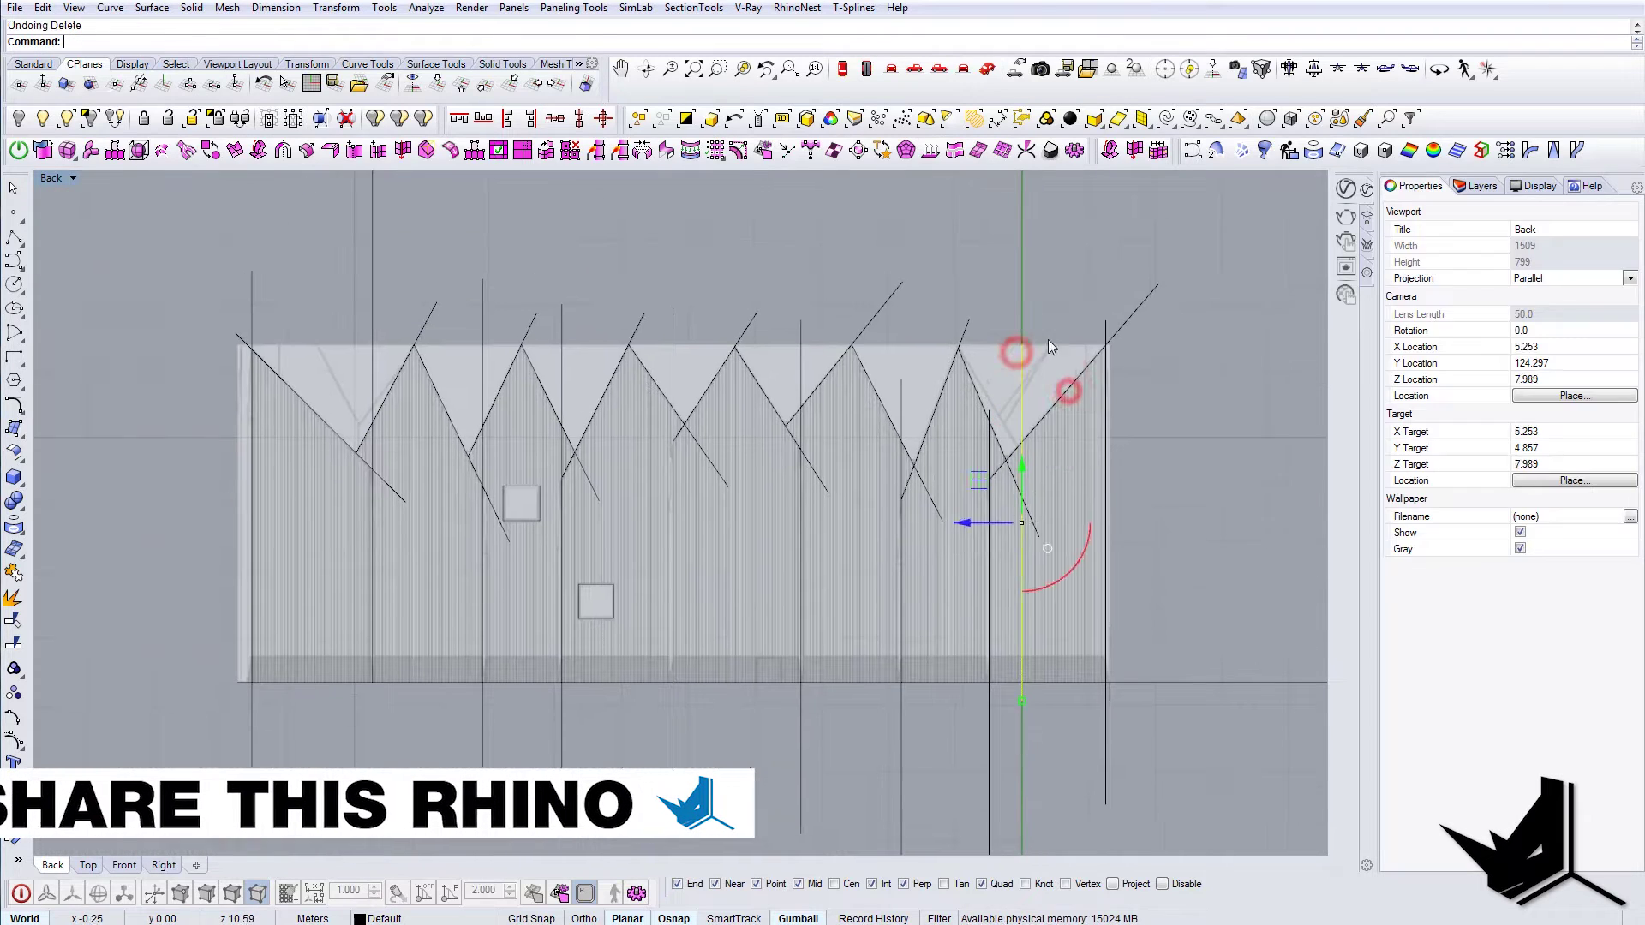
click(17, 119)
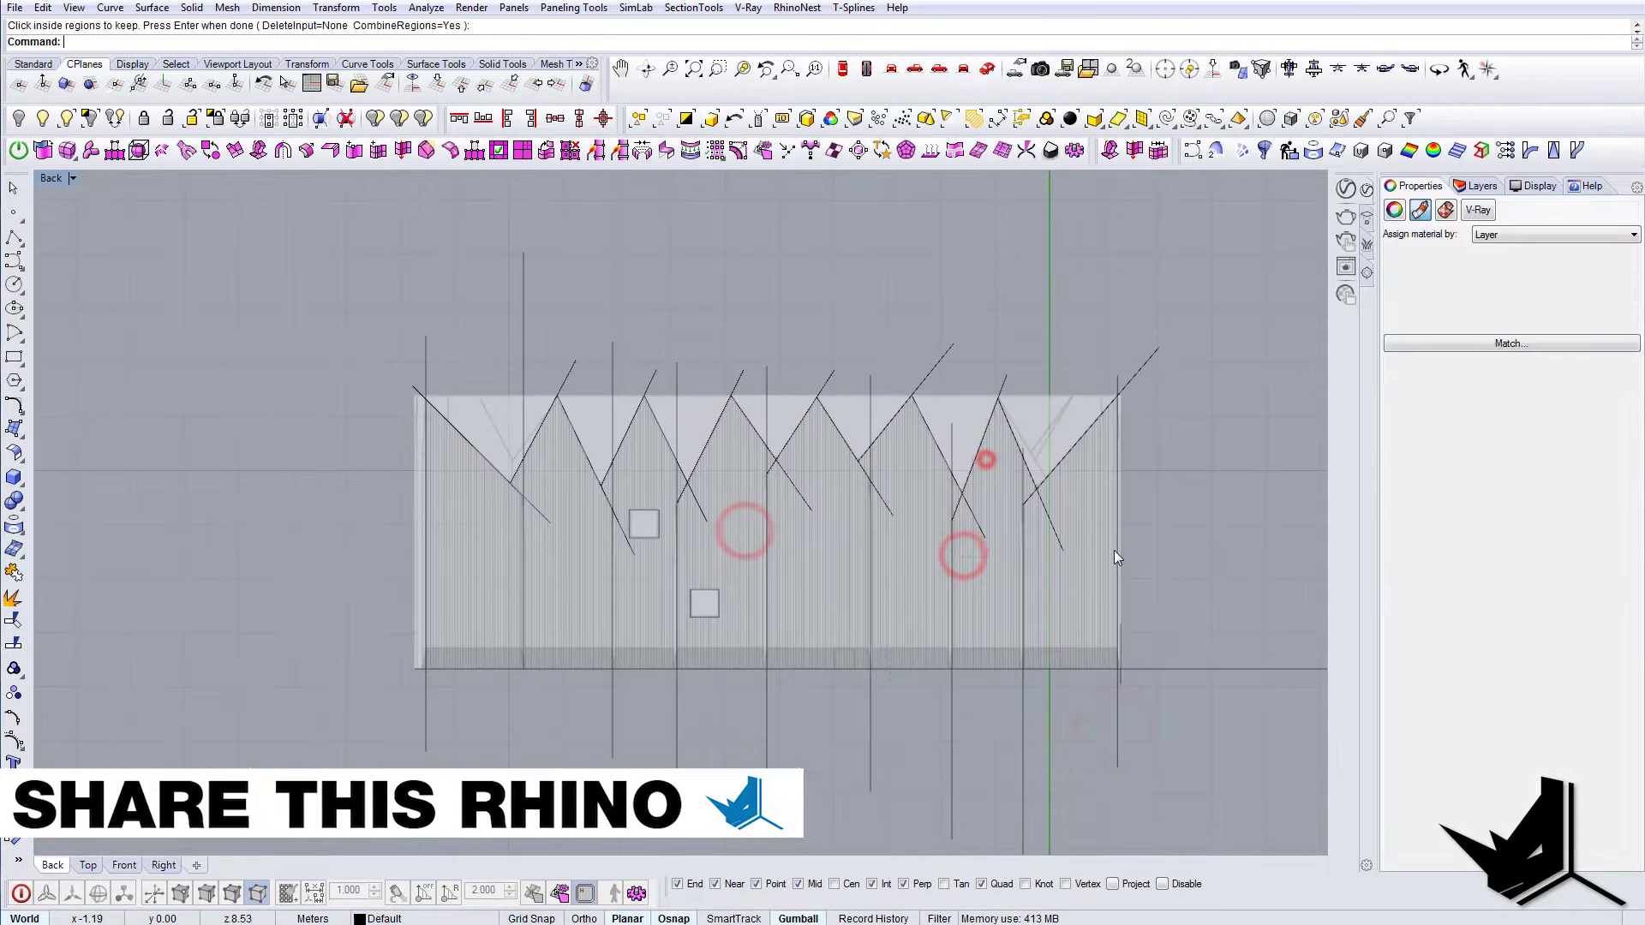
- Isolate the closed back facade outlines and delete the leftover open construction lines
click(917, 550)
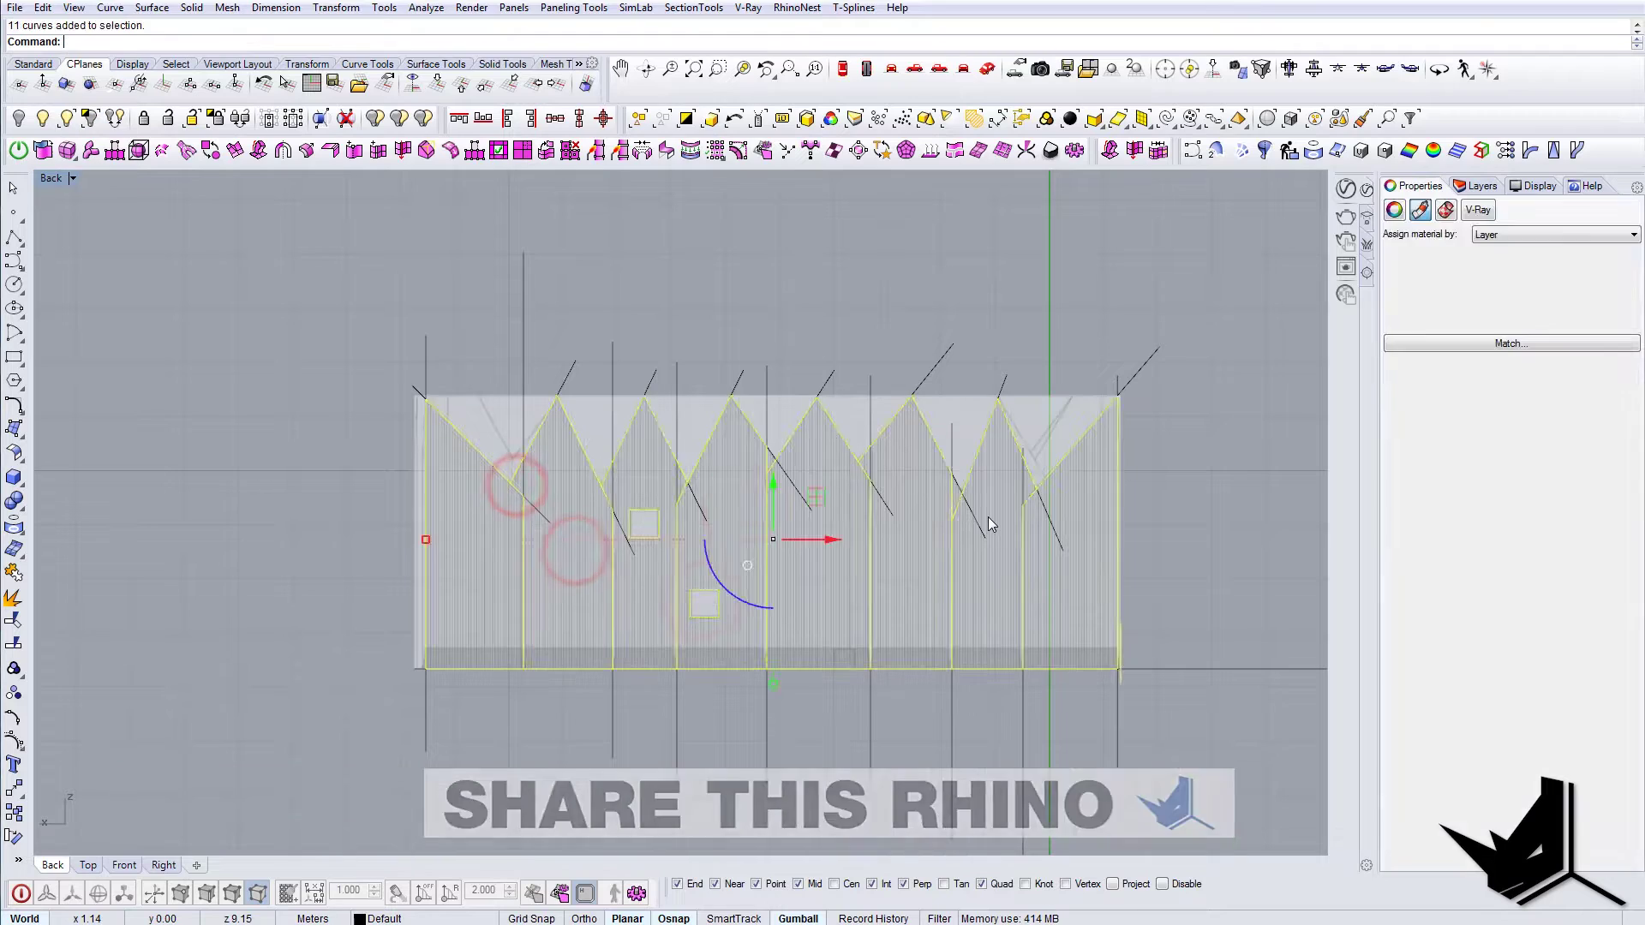
key(Delete)
click(1020, 554)
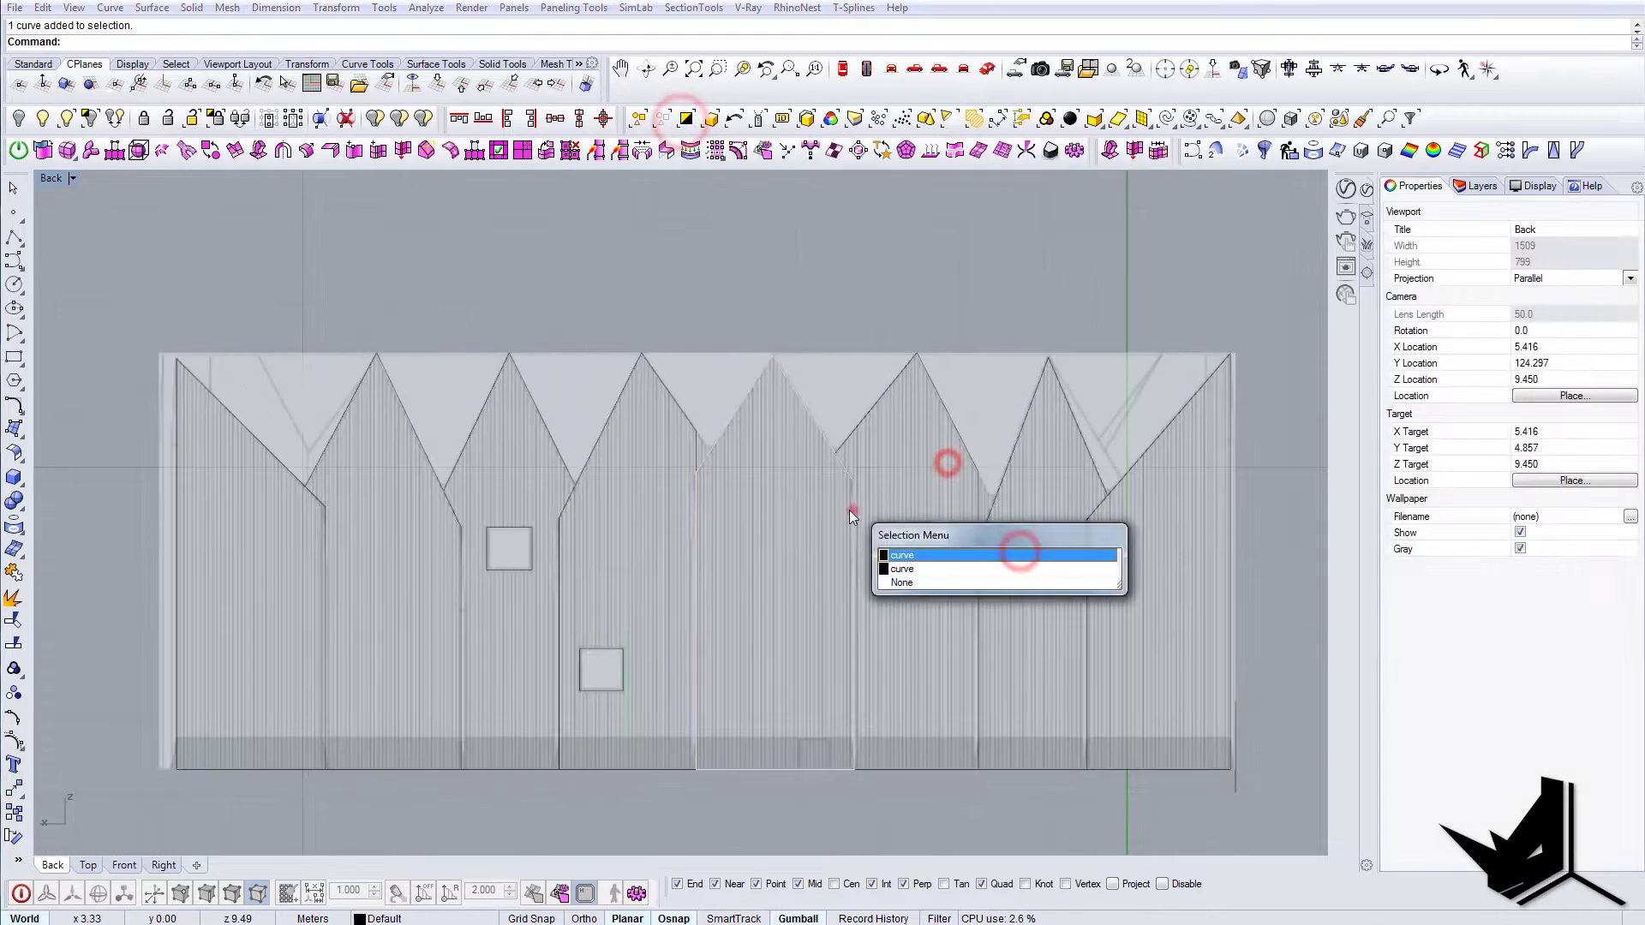
- Rebuild the fourth and fifth panel outlines with CurveBoolean, including the small triangle between them, and delete the original curves
click(891, 538)
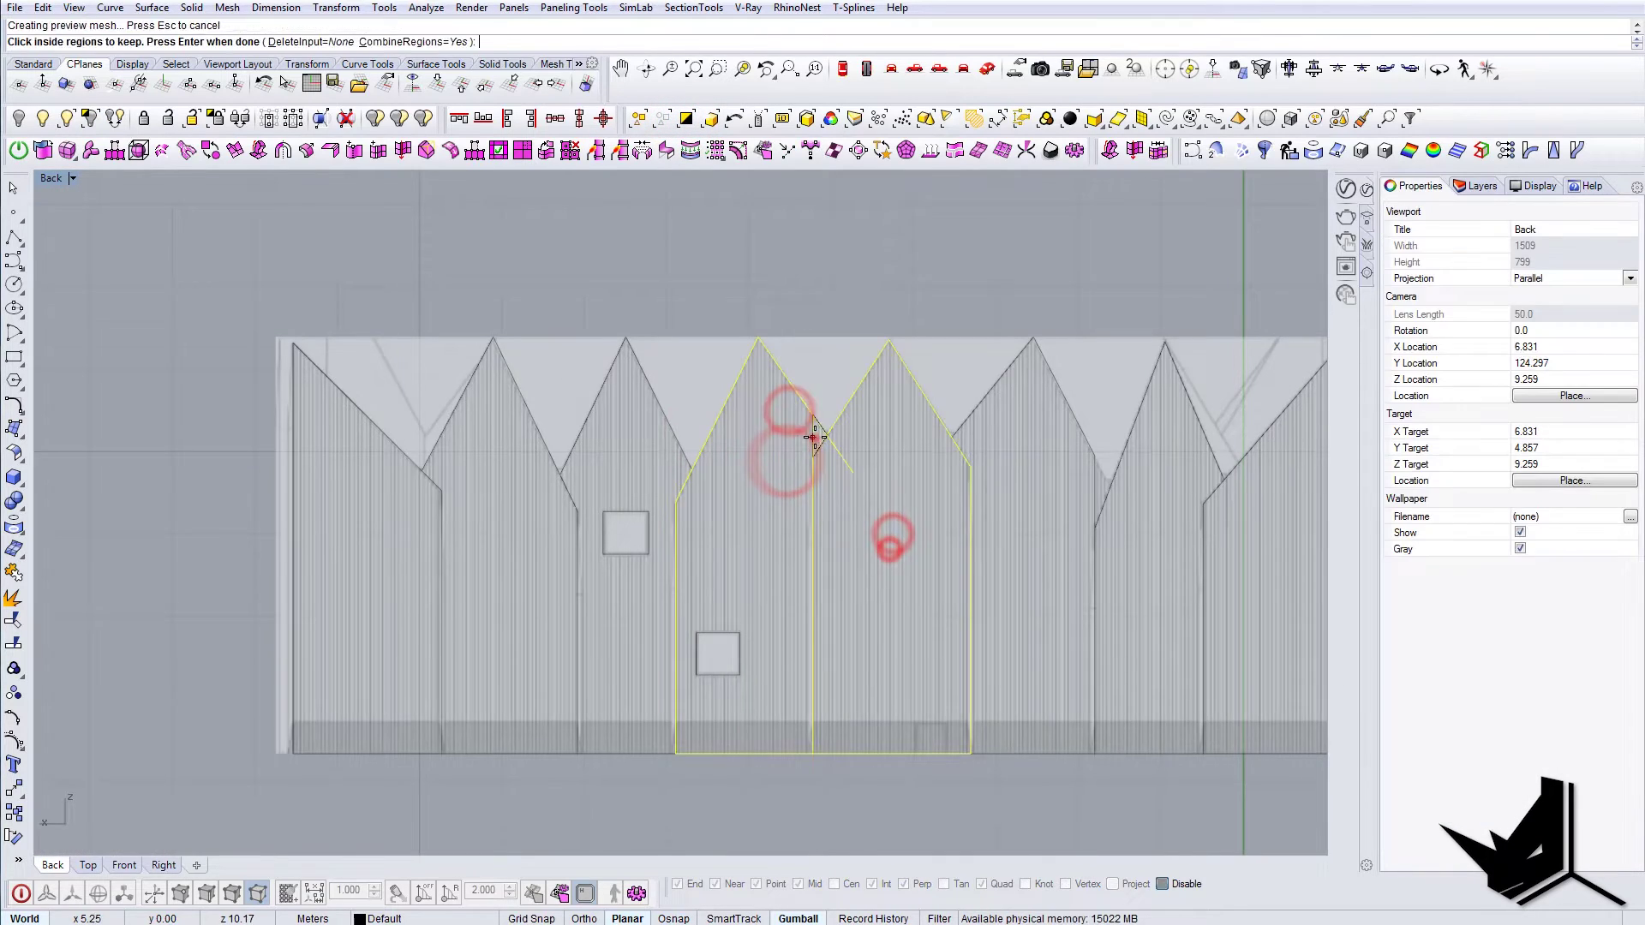
click(813, 437)
key(Return)
key(Delete)
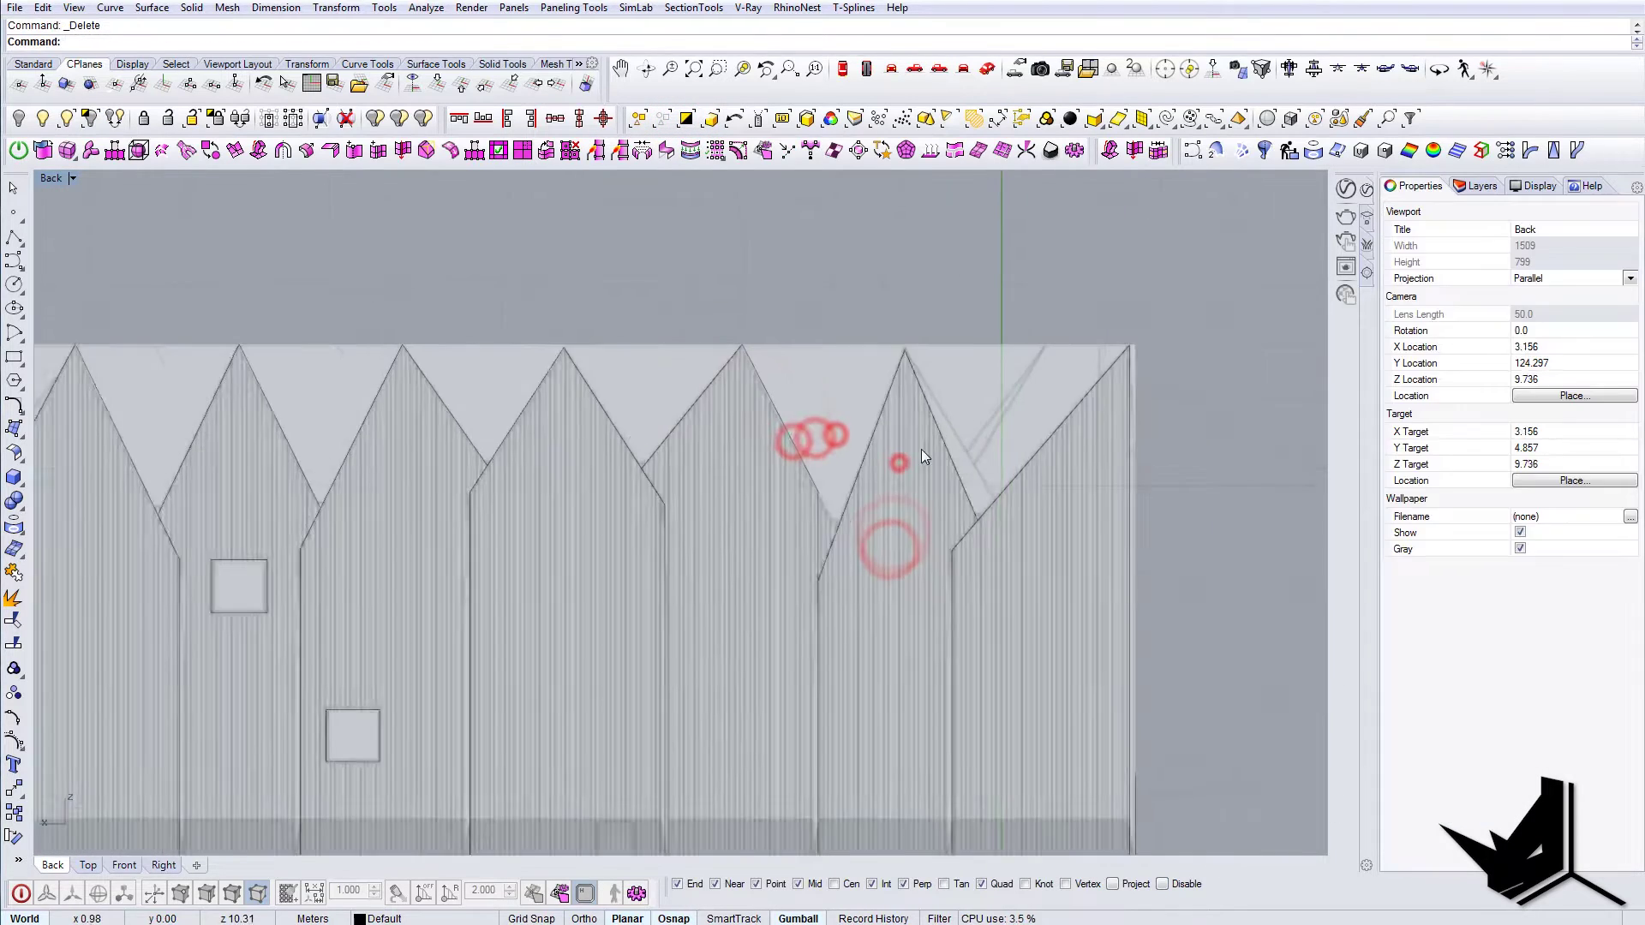
- Trace the rear roof lines visible between the last two panels up to the facade's top corner with polylines
scroll(857, 471, up, 6)
click(852, 470)
click(833, 533)
scroll(826, 541, down, 10)
click(786, 476)
key(Escape)
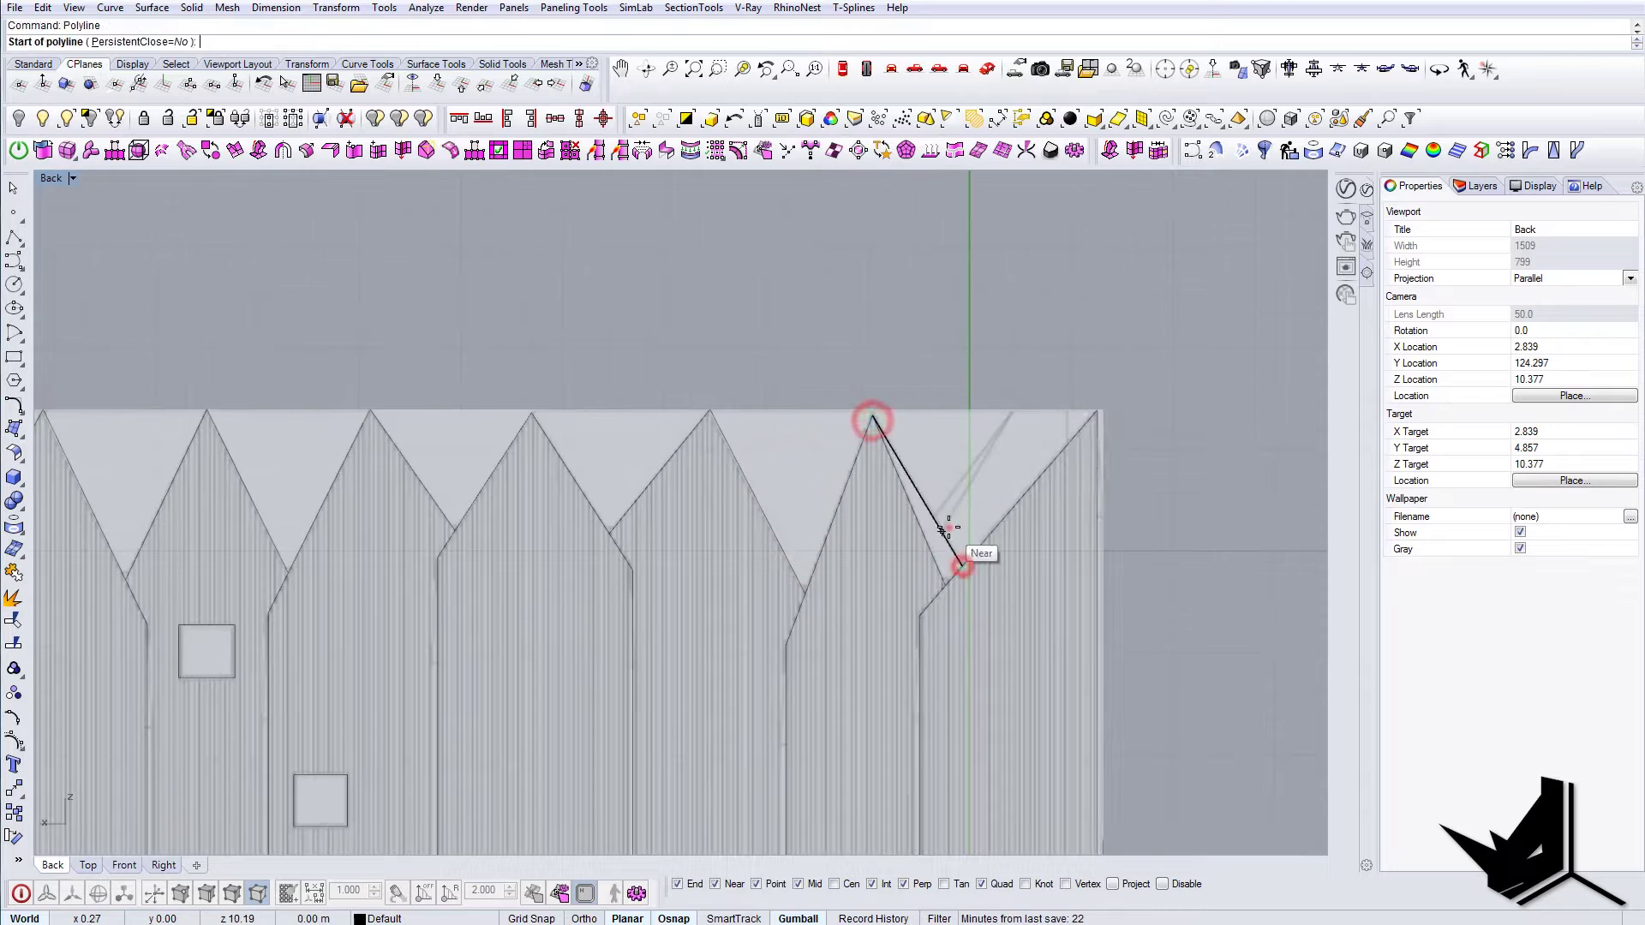
click(891, 570)
click(1012, 411)
scroll(1114, 410, down, 10)
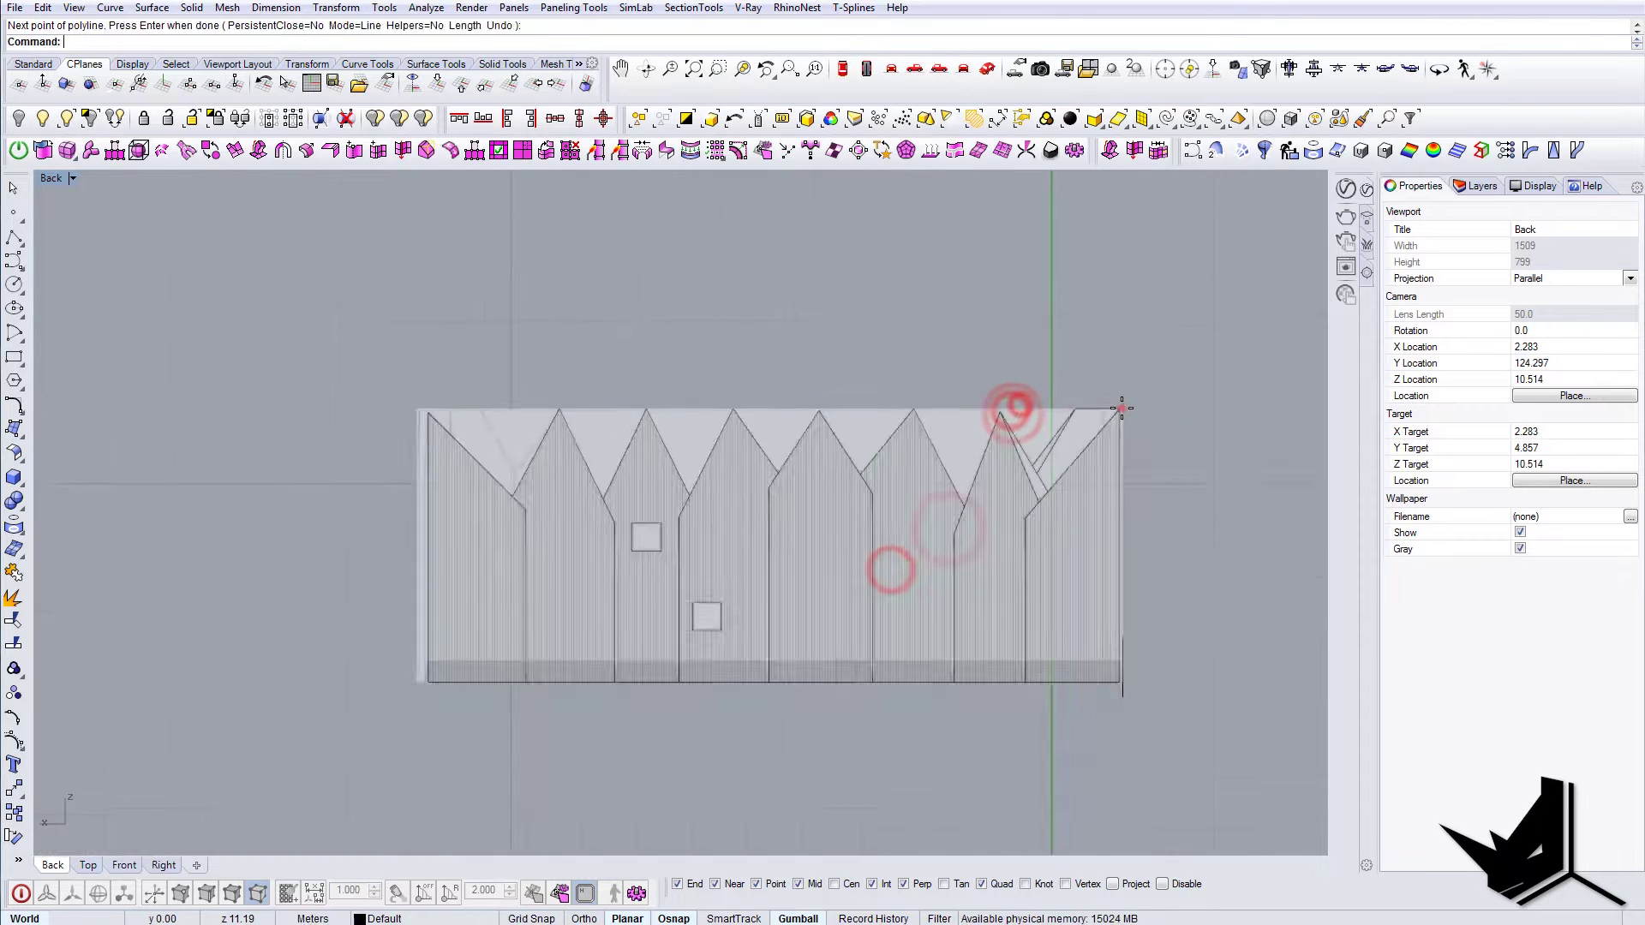
- Trace the rear roof lines in the valley between the first two panels, including the short vertical edge and top edge
click(804, 370)
click(721, 491)
scroll(721, 514, up, 8)
click(733, 555)
click(739, 510)
click(635, 316)
click(586, 419)
click(587, 266)
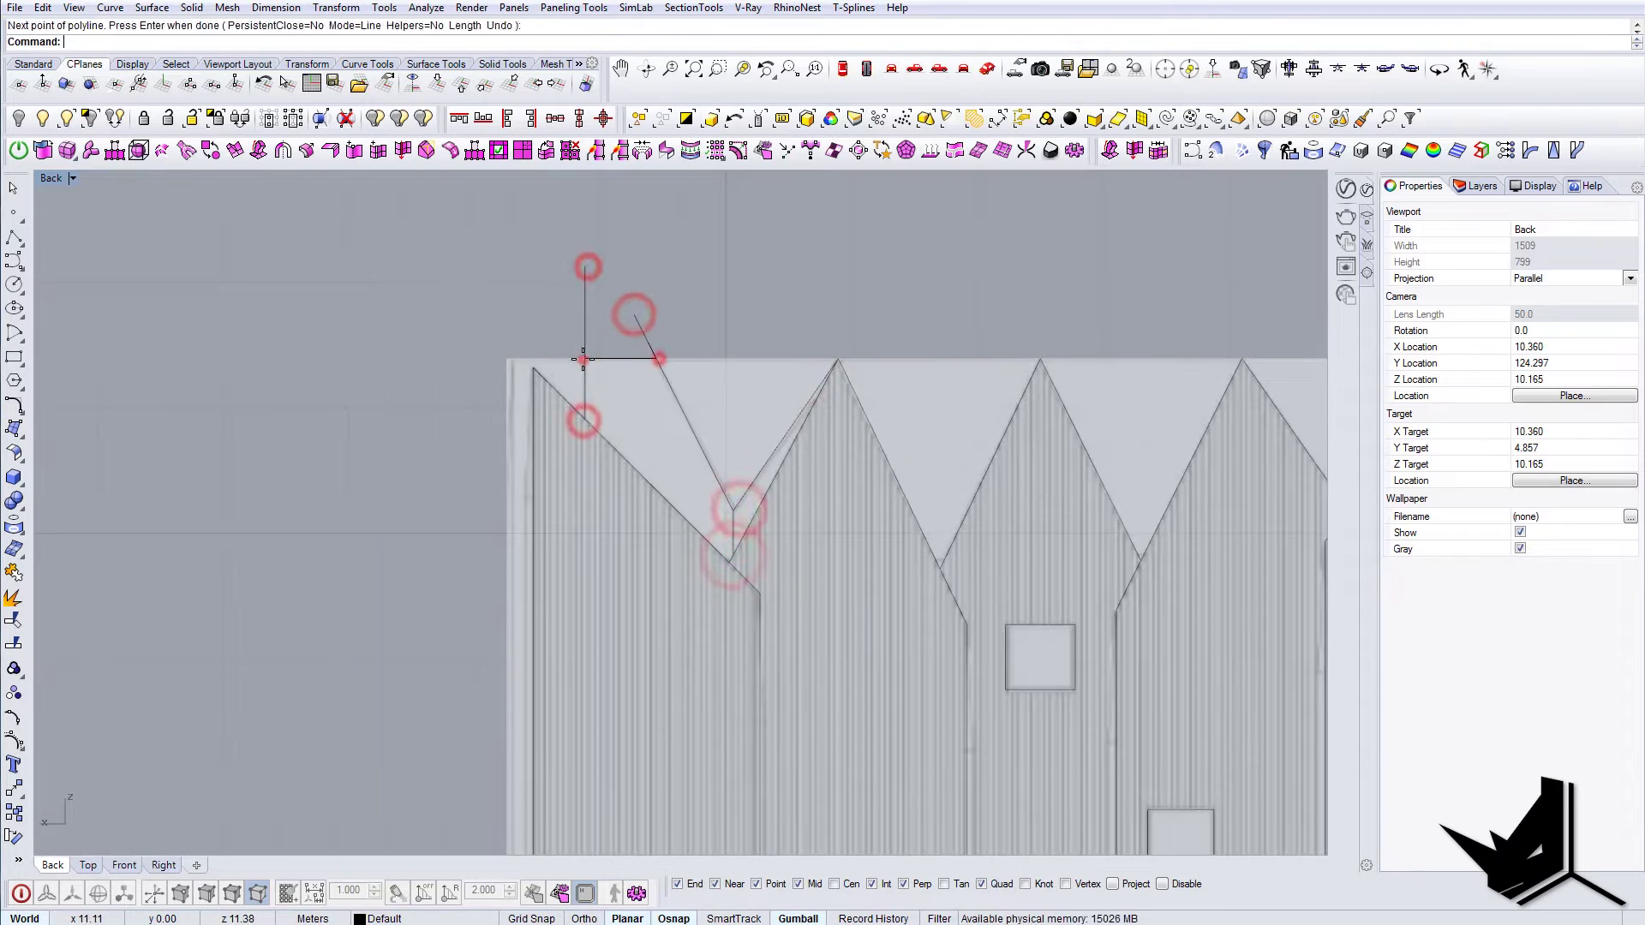
click(585, 360)
- Trim the overhanging ends of the new rear roof lines at the facade's top edge
click(646, 328)
click(673, 372)
click(692, 326)
click(771, 413)
- Switch to the Left view and flatten the skewed rear roof lines onto the back facade plane with SetPt
click(939, 69)
click(551, 360)
shift+click(596, 364)
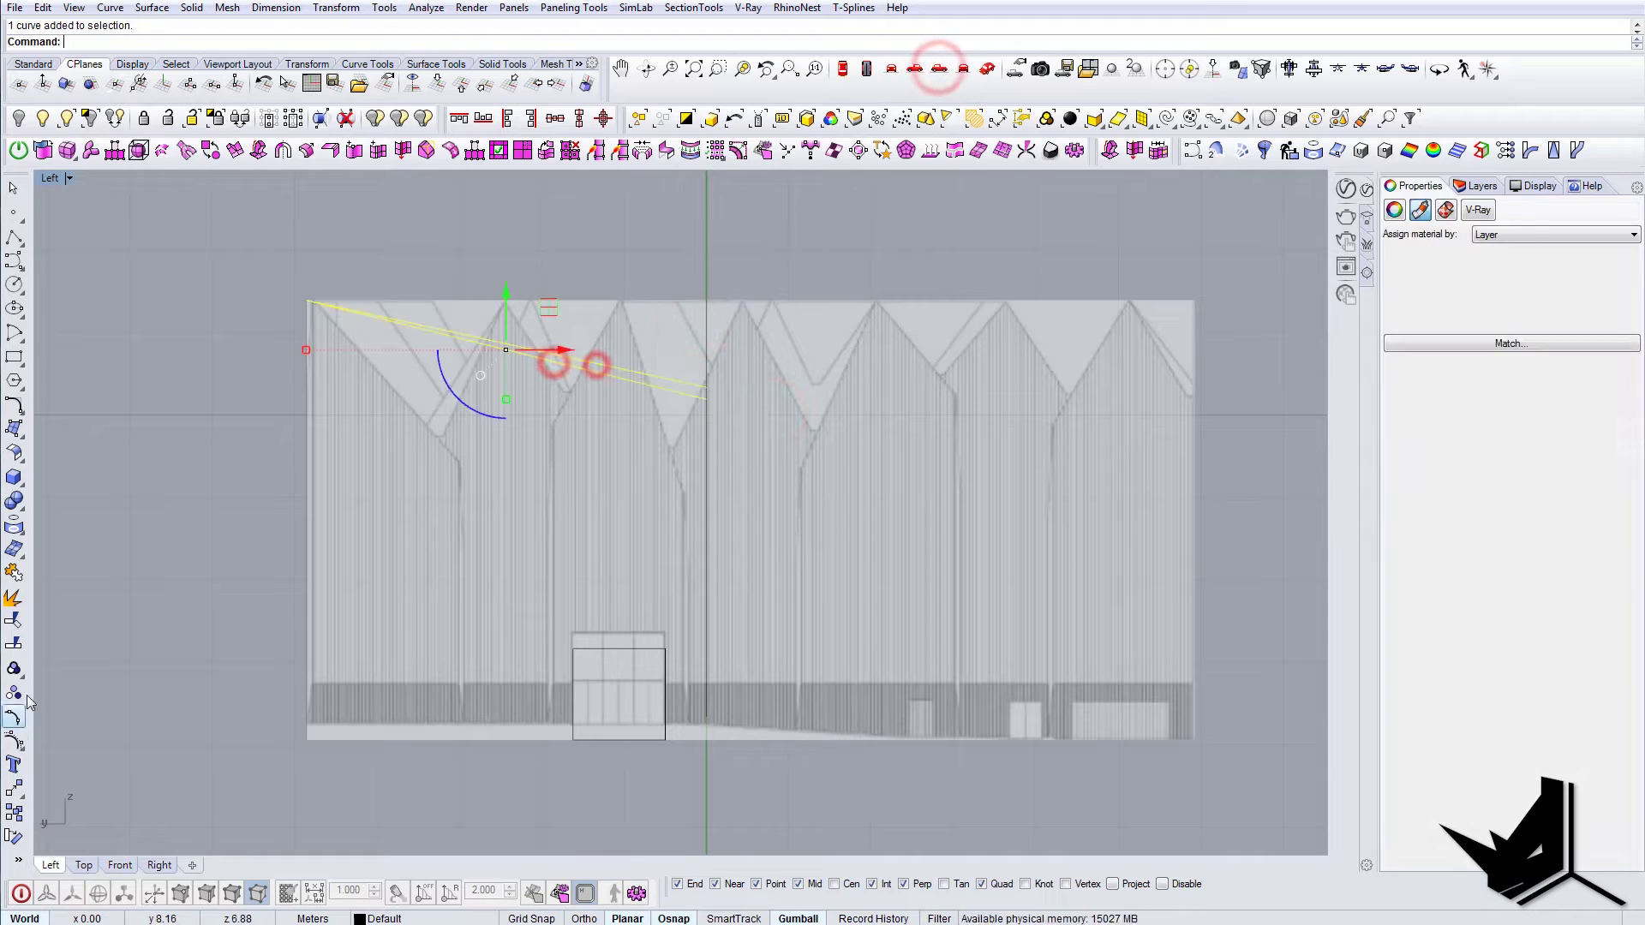
click(15, 738)
drag(684, 359, 747, 442)
text(setpt)
key(Return)
click(957, 503)
click(957, 517)
click(304, 301)
- Show the hidden side facade outlines and trace the rear roof lines between the first three gables
click(62, 118)
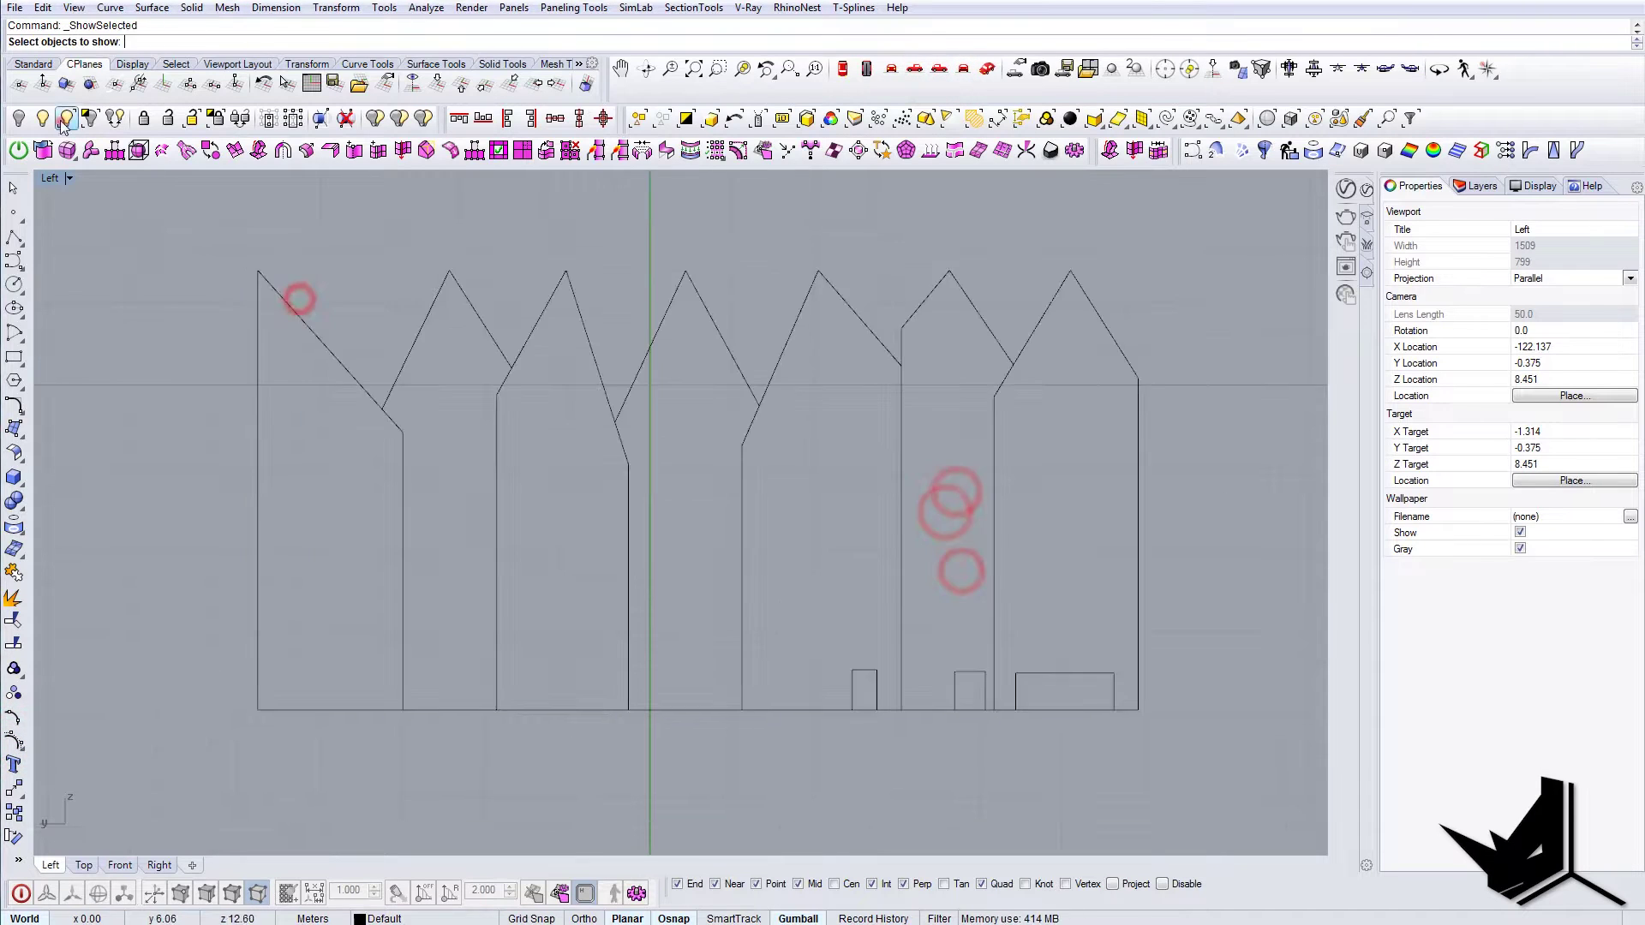
drag(1160, 756, 231, 240)
scroll(468, 330, up, 6)
click(662, 540)
click(813, 314)
click(840, 344)
click(860, 303)
click(940, 477)
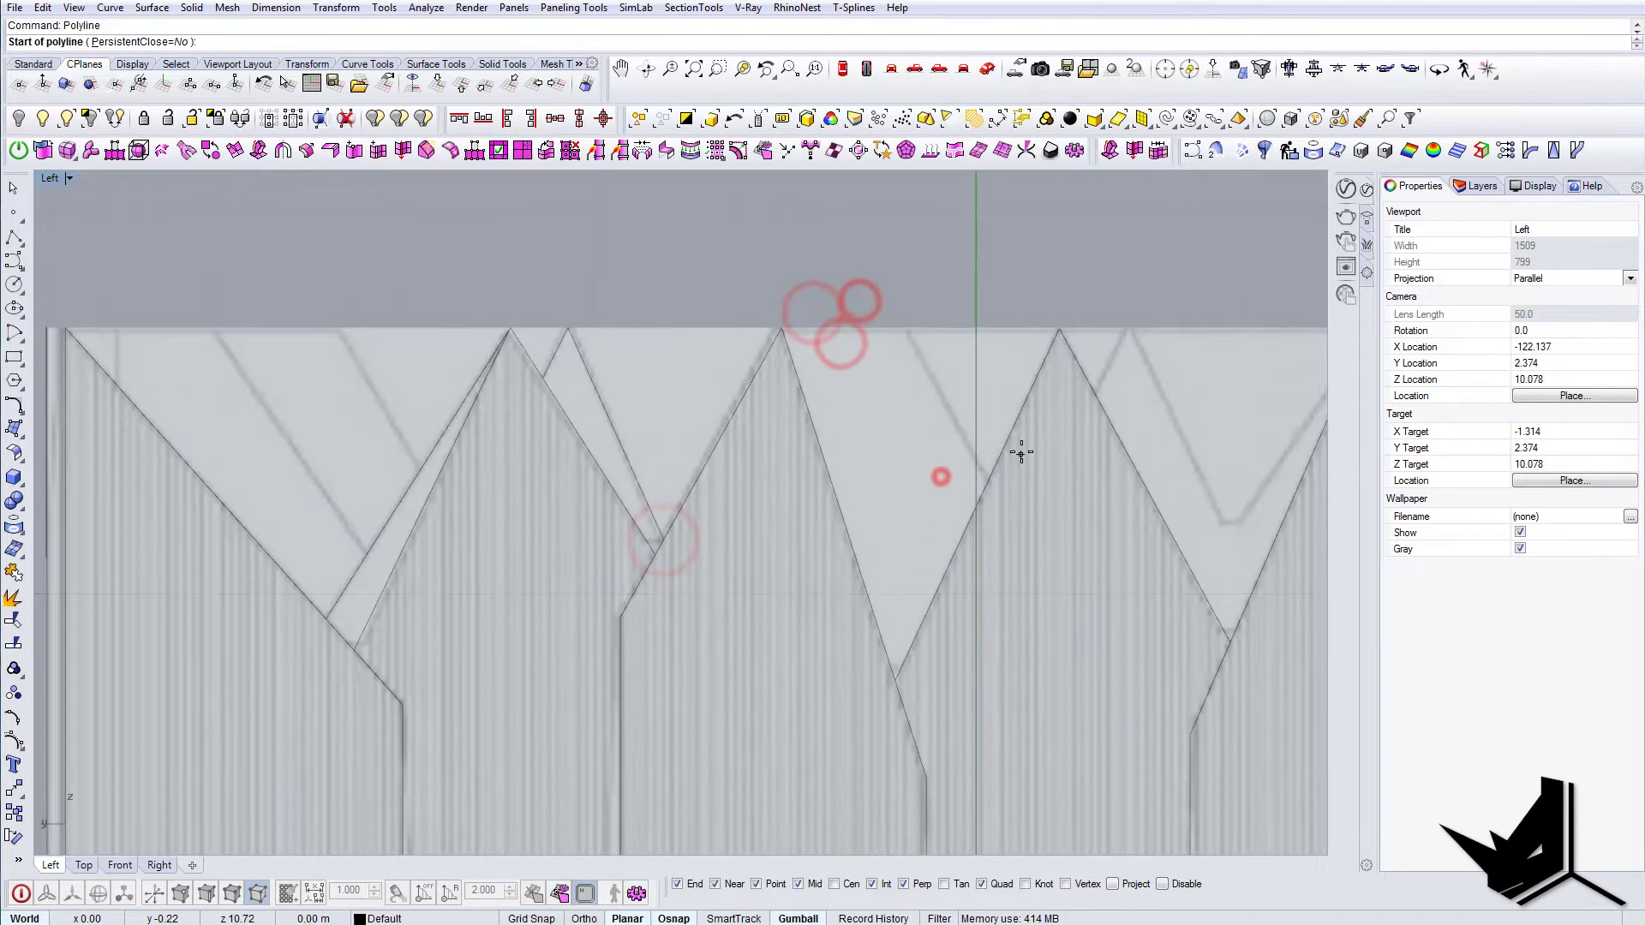
- Trace the rear roof lines in the valleys after the third and fourth gables of the side facade
click(991, 480)
click(911, 334)
click(787, 328)
click(892, 416)
click(924, 356)
click(1016, 542)
click(1037, 542)
click(977, 368)
- Trace the rear roof line from the last gable's peak down to the side facade's outer edge
click(859, 388)
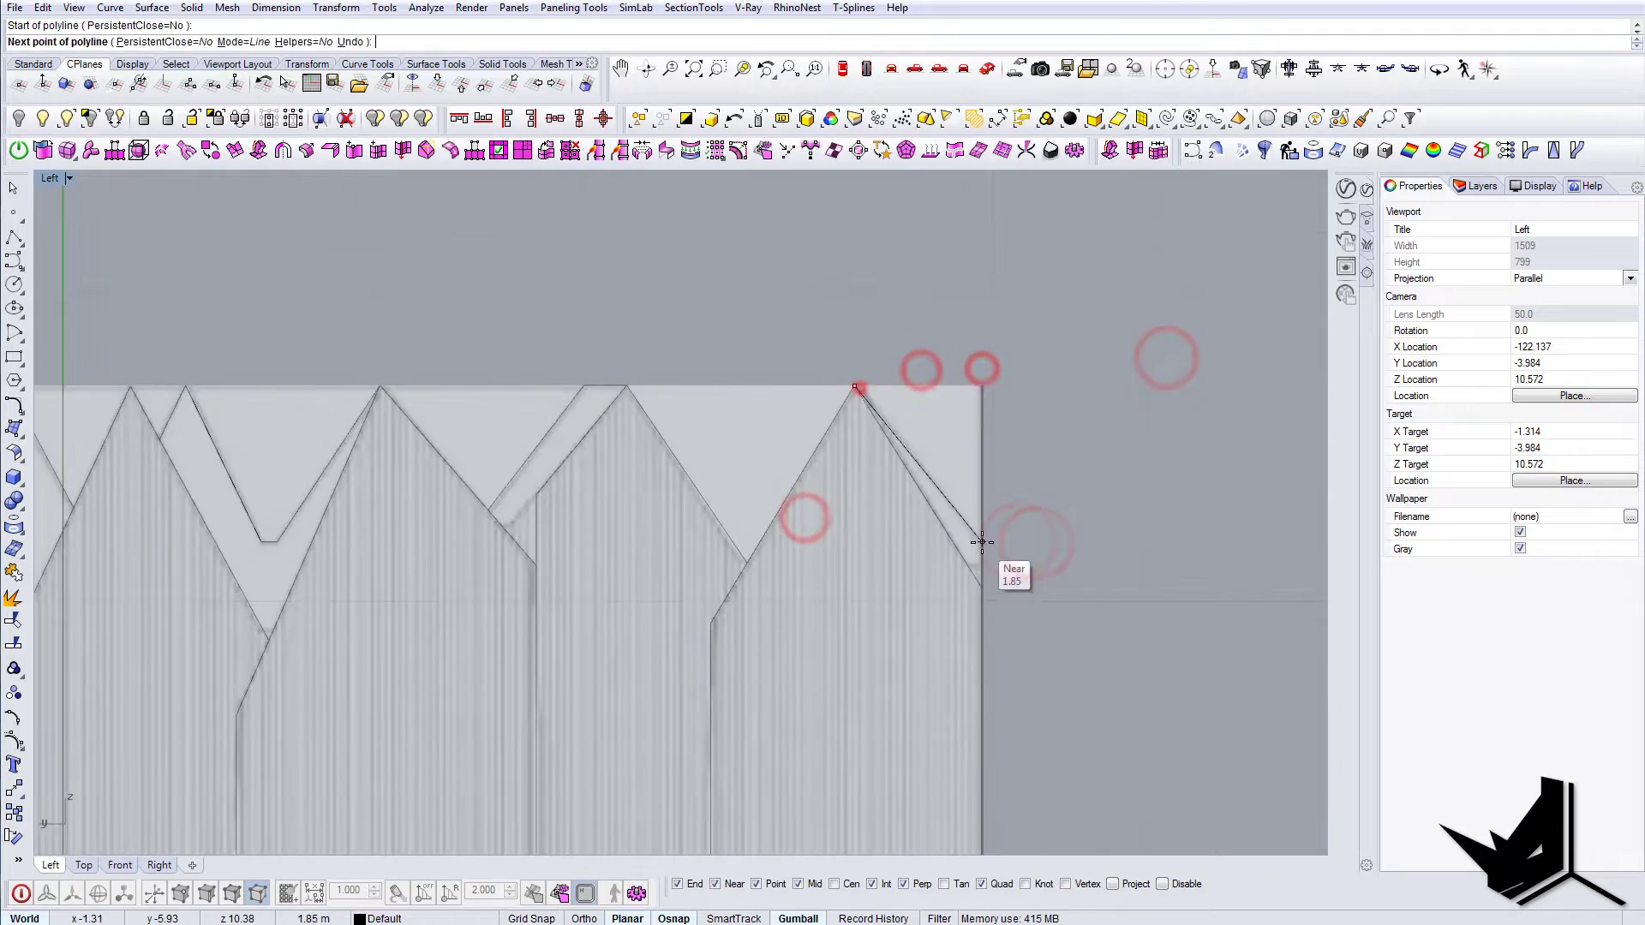
click(981, 544)
click(982, 585)
click(696, 632)
click(597, 490)
click(494, 485)
click(603, 489)
- Switch to the Perspective view and hide the closed panel outlines of the back facade
click(986, 68)
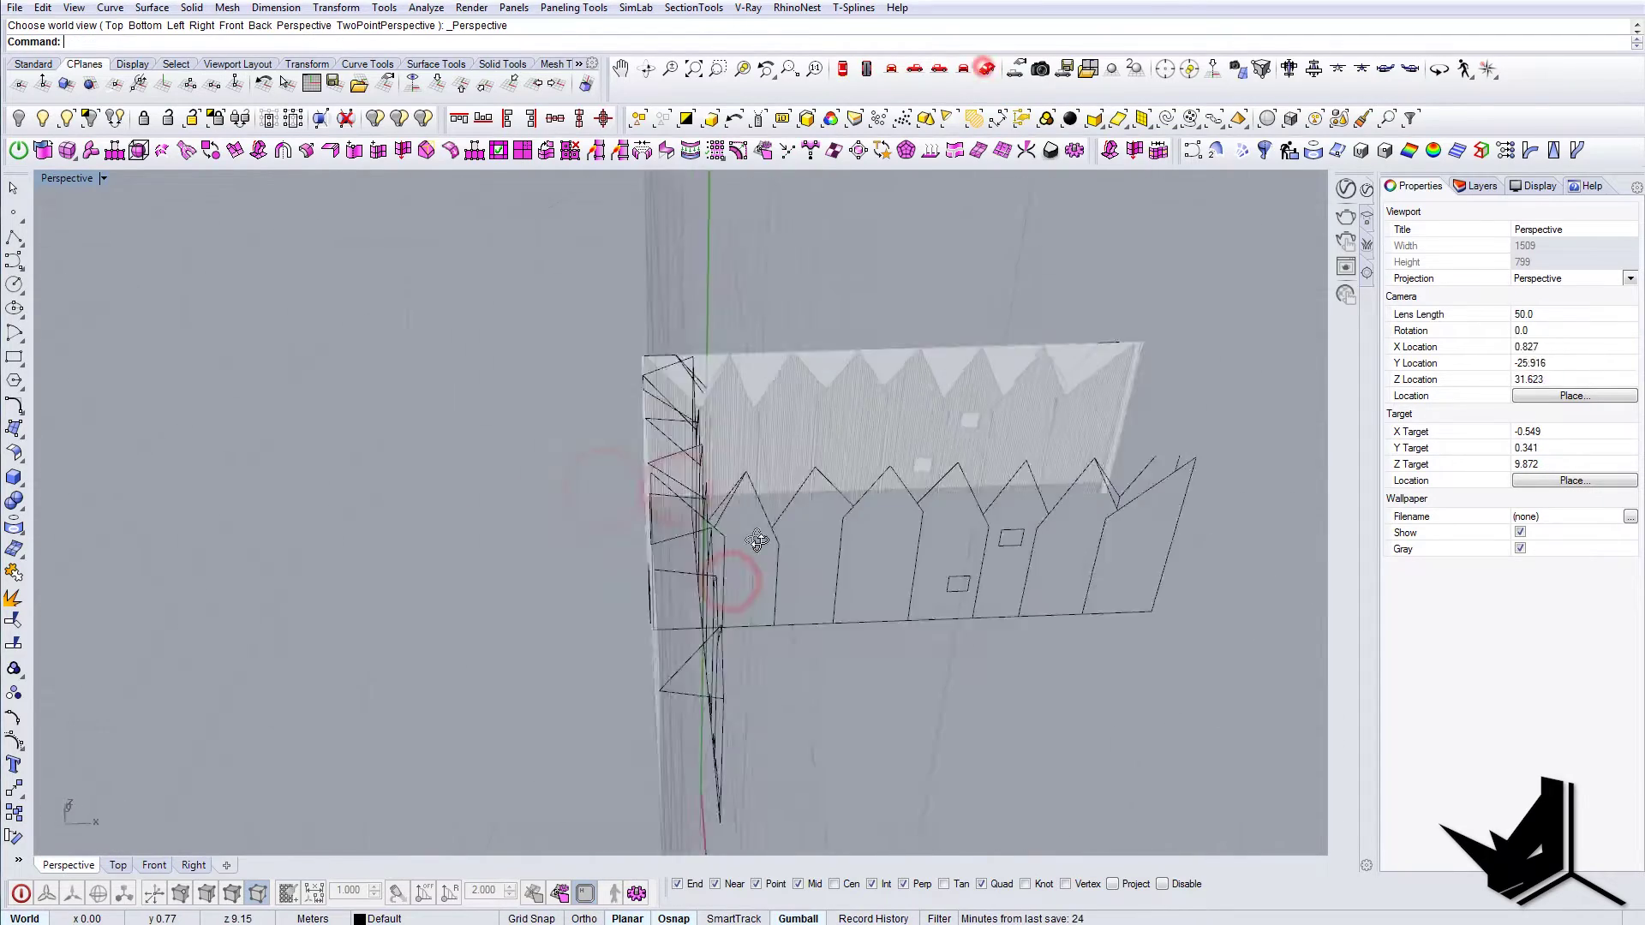
right_drag(761, 542, 815, 591)
drag(1133, 331, 1204, 429)
key(Return)
click(1197, 548)
right_drag(1011, 634, 968, 583)
drag(1223, 723, 728, 645)
click(19, 118)
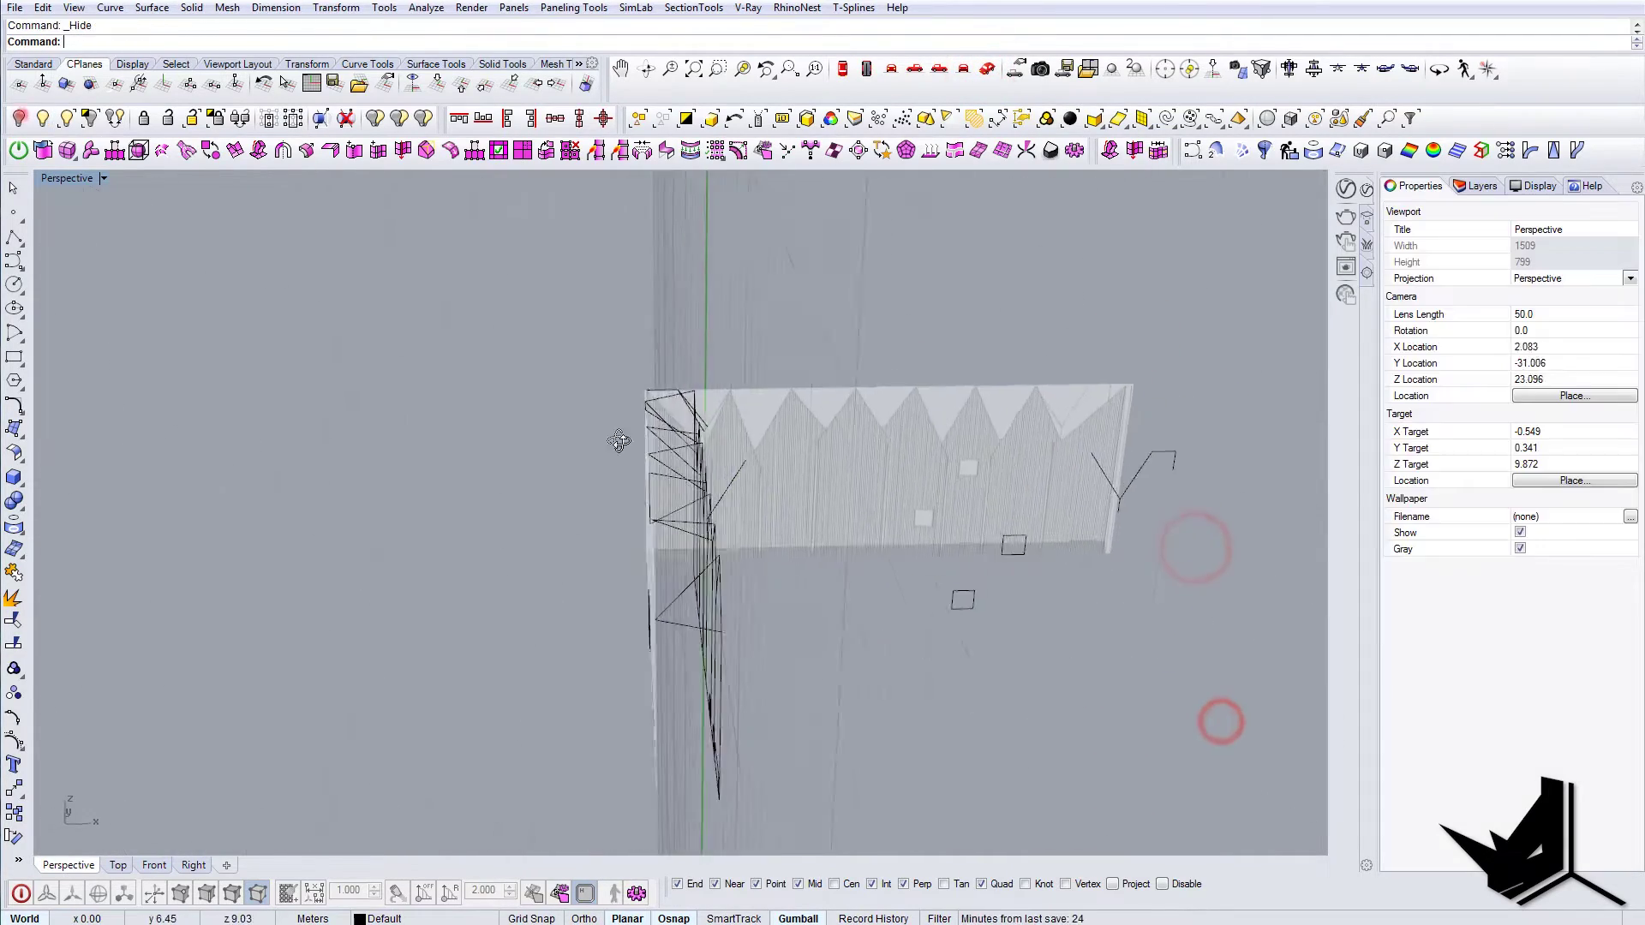
- Hide the back facade's remaining roof line beside the side facade curves
drag(562, 309, 728, 728)
right_drag(617, 441, 525, 544)
click(739, 466)
click(19, 119)
- Set the construction plane to World Top and align all side facade curves in world X to the bottom corner of their facade picture
drag(485, 284, 743, 810)
text(SetPt)
key(Return)
click(434, 84)
click(947, 494)
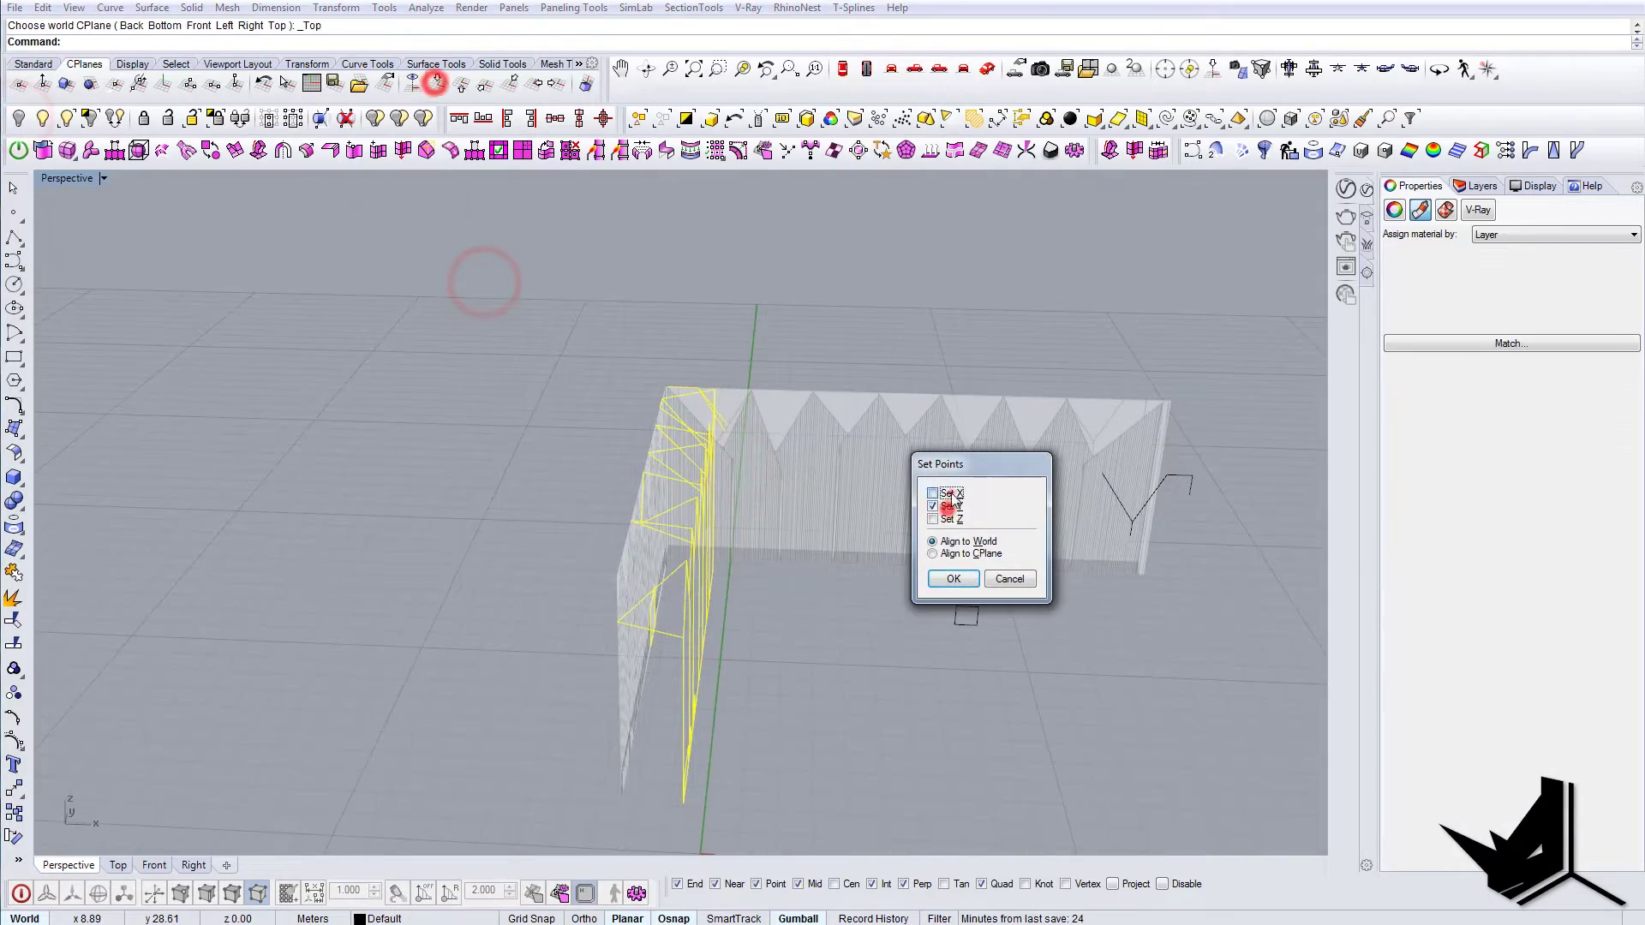
click(948, 507)
click(955, 578)
click(631, 783)
- Show the hidden back facade curves and align them in world Y to the bottom corner of the back facade picture
click(42, 118)
drag(1244, 611, 728, 514)
right_drag(729, 514, 796, 537)
text(SetPt)
key(Return)
click(959, 496)
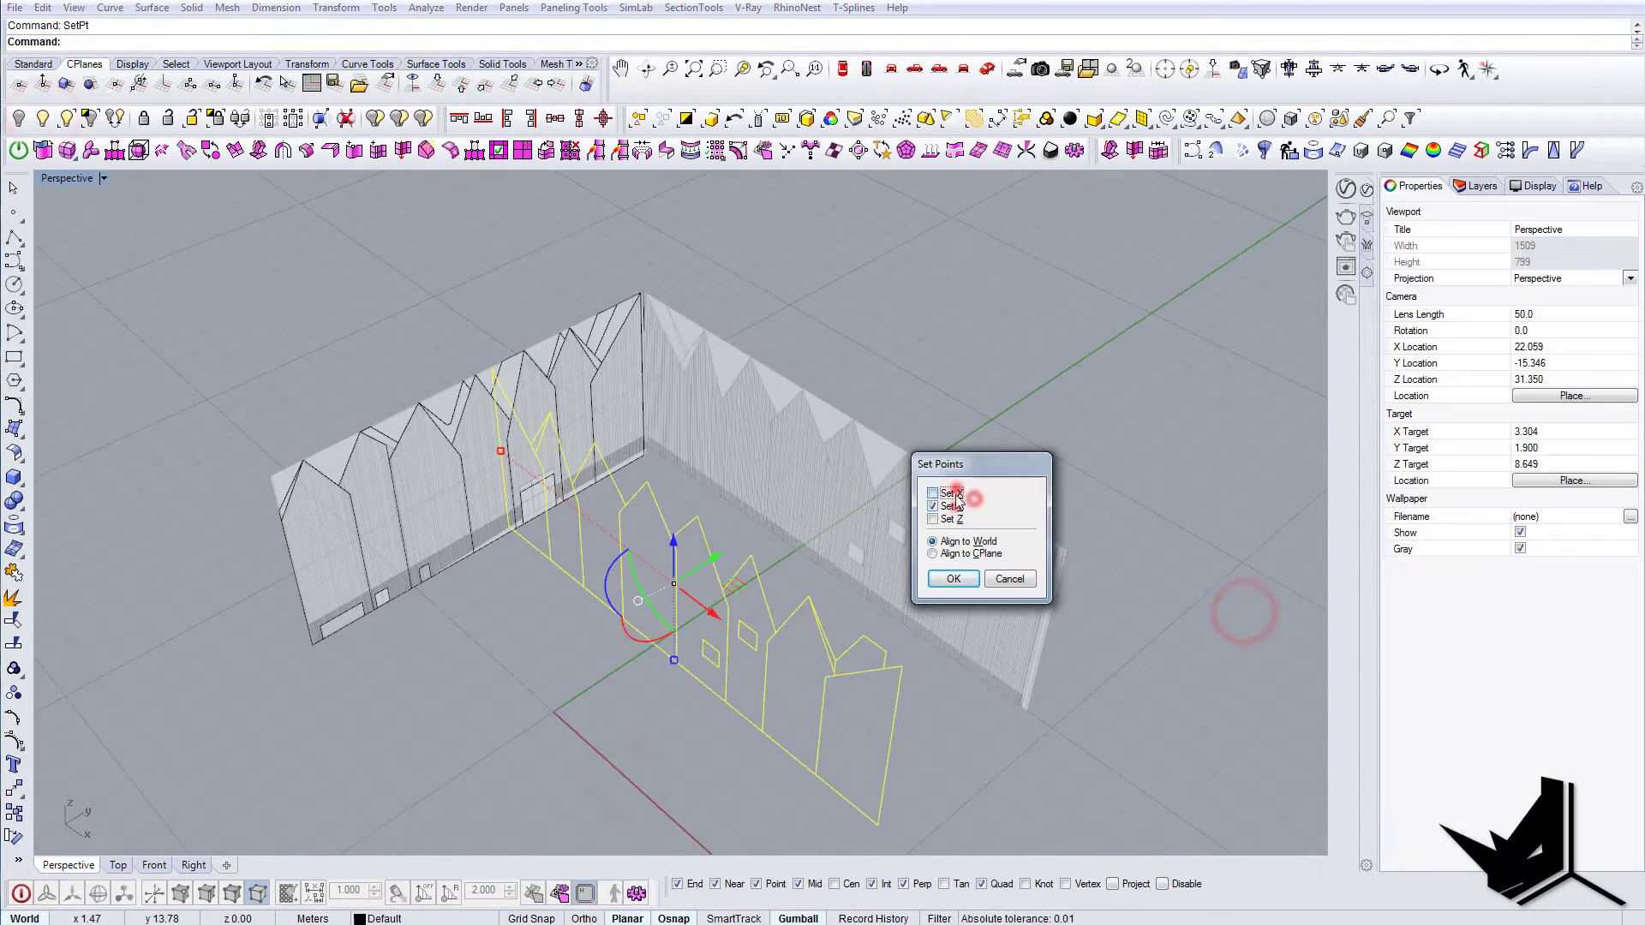
click(962, 580)
click(1025, 716)
- Delete the extra objects at the back facade's two square windows
scroll(898, 476, up, 5)
right_drag(690, 581, 973, 430)
click(898, 476)
click(943, 522)
key(Delete)
- Turn on the control points of the back facade's eight gabled panels and select all their base points
scroll(953, 485, down, 5)
scroll(986, 472, up, 1)
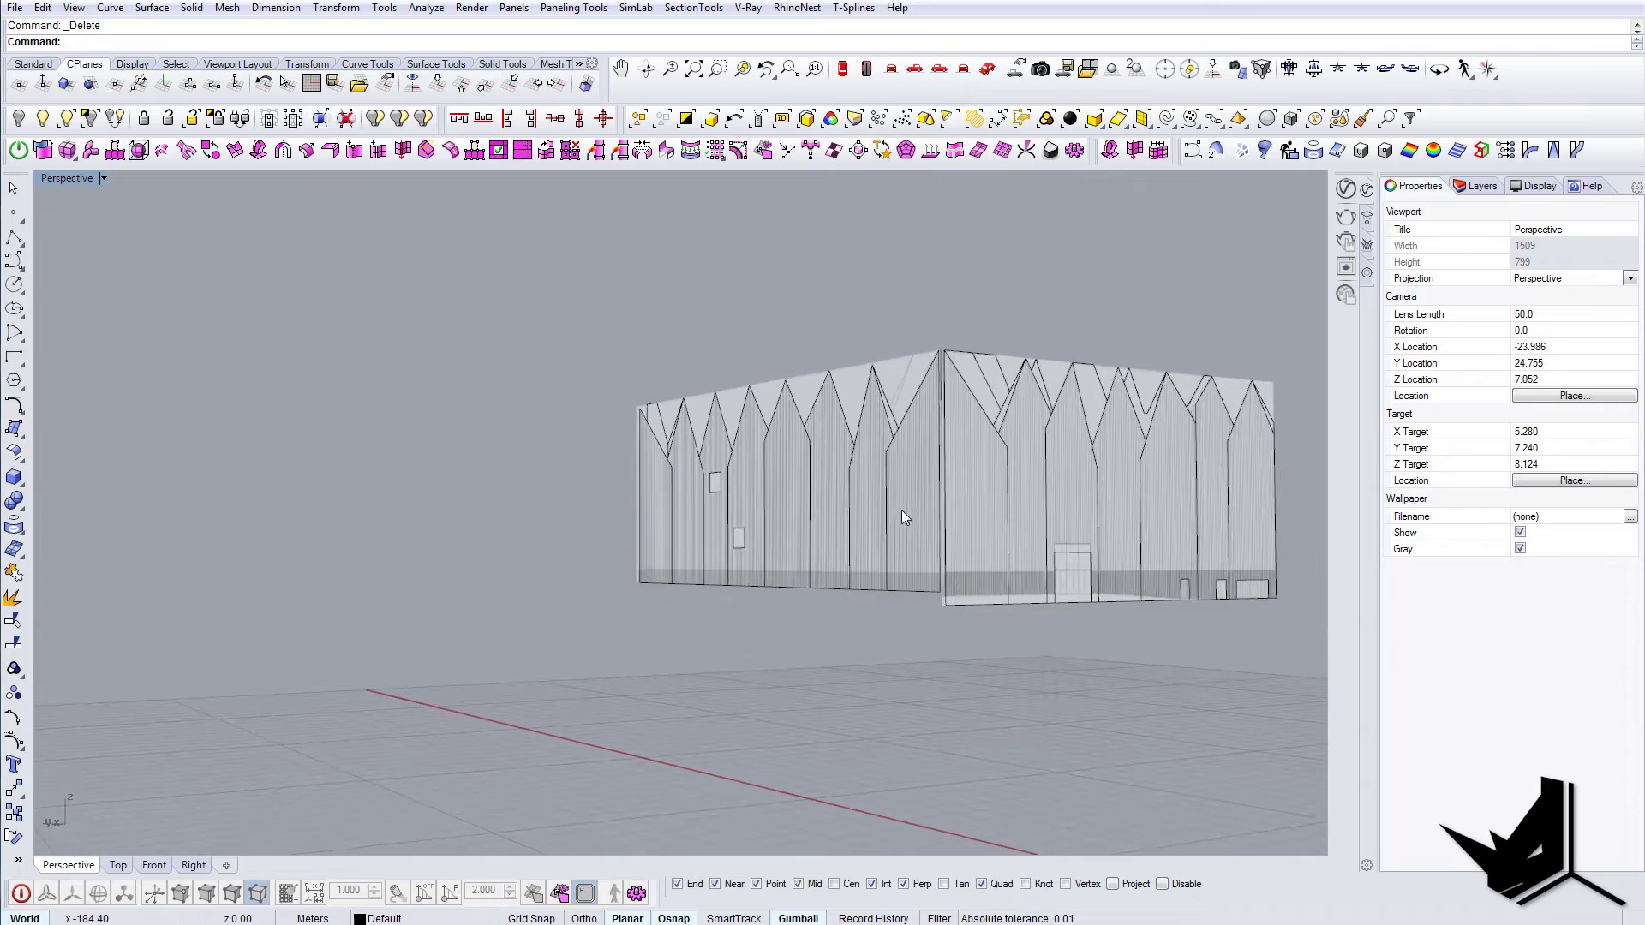
scroll(913, 523, up, 4)
scroll(804, 544, down, 3)
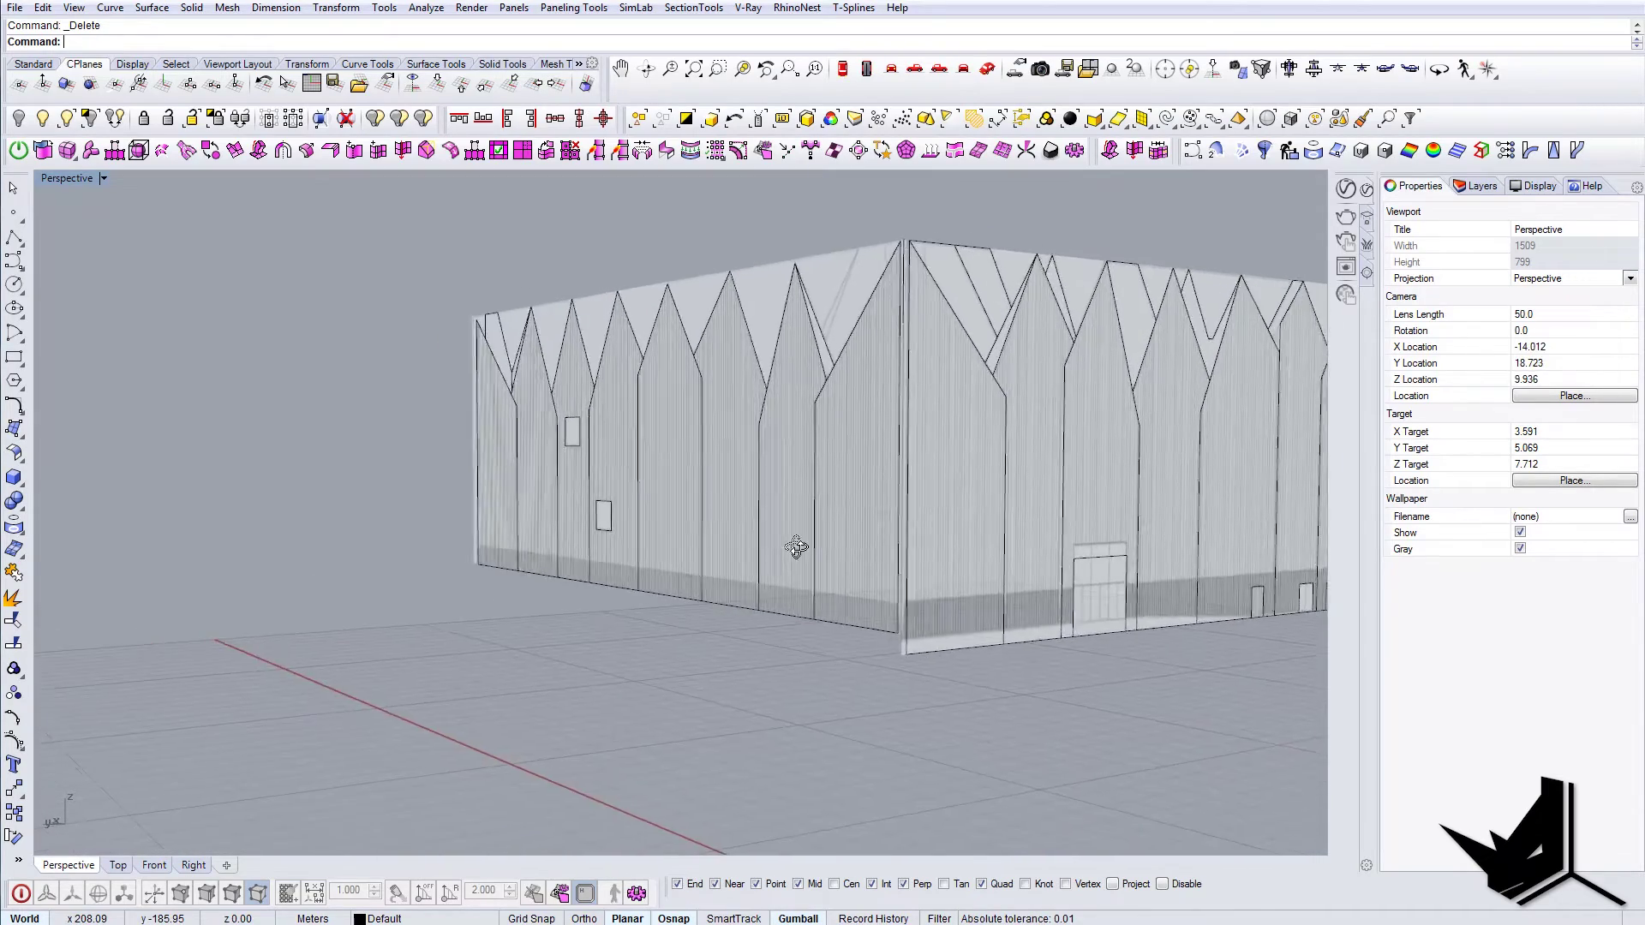
right_drag(803, 545, 746, 590)
scroll(852, 584, up, 3)
scroll(796, 556, down, 2)
right_drag(746, 589, 735, 589)
click(770, 654)
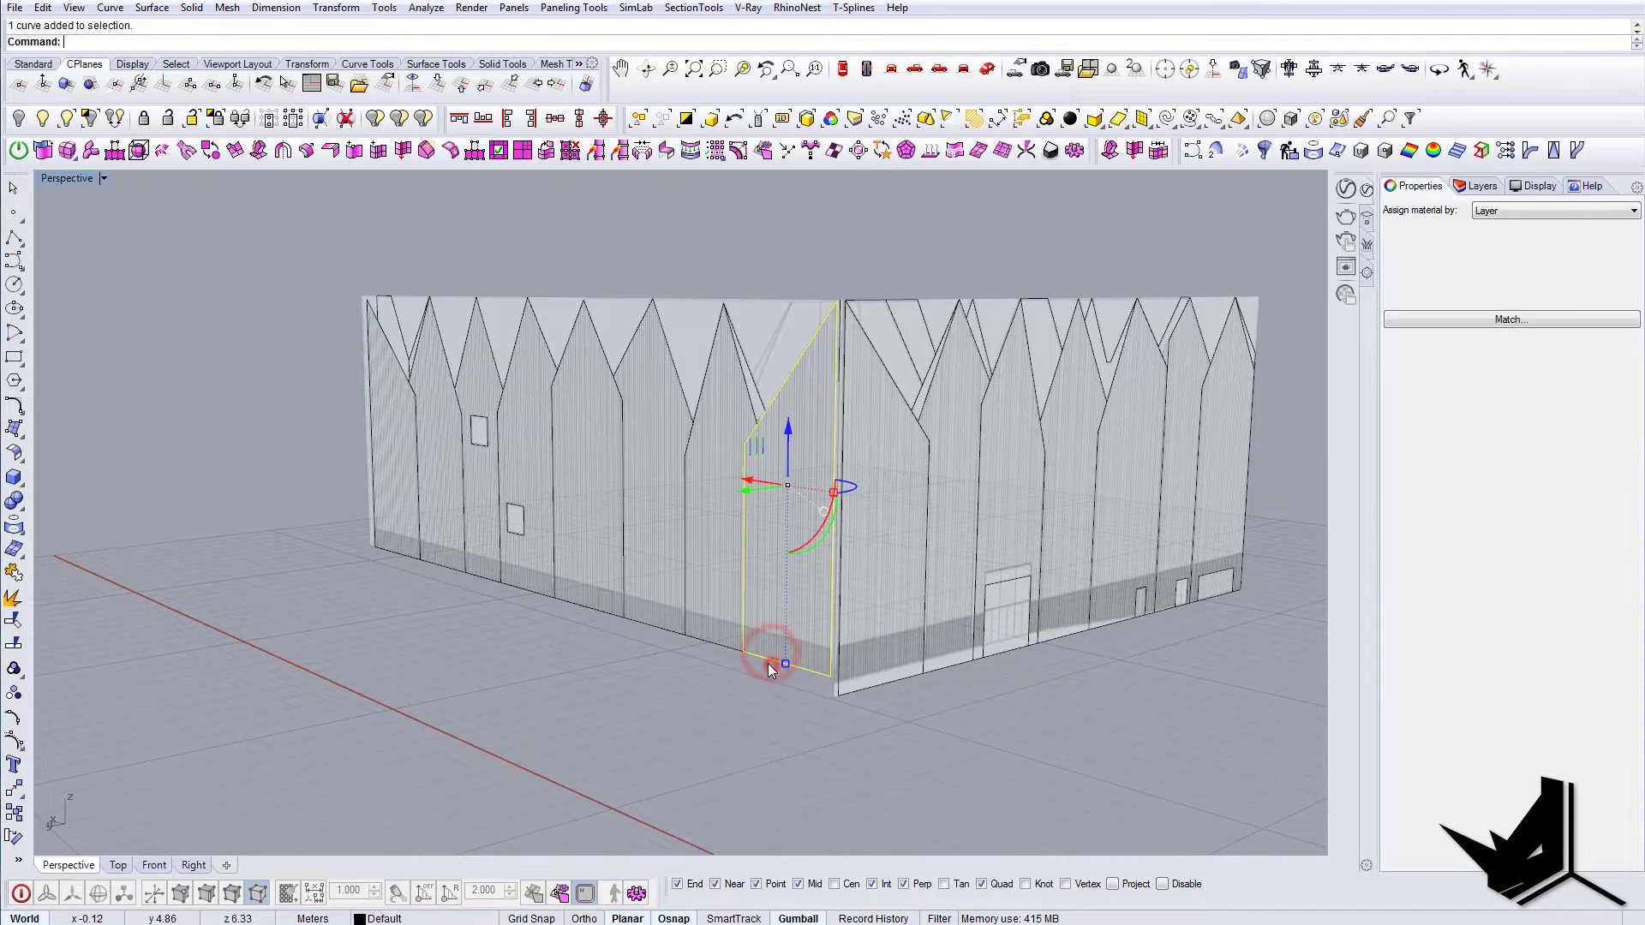
right_drag(770, 664, 592, 624)
click(664, 661)
drag(664, 661, 541, 588)
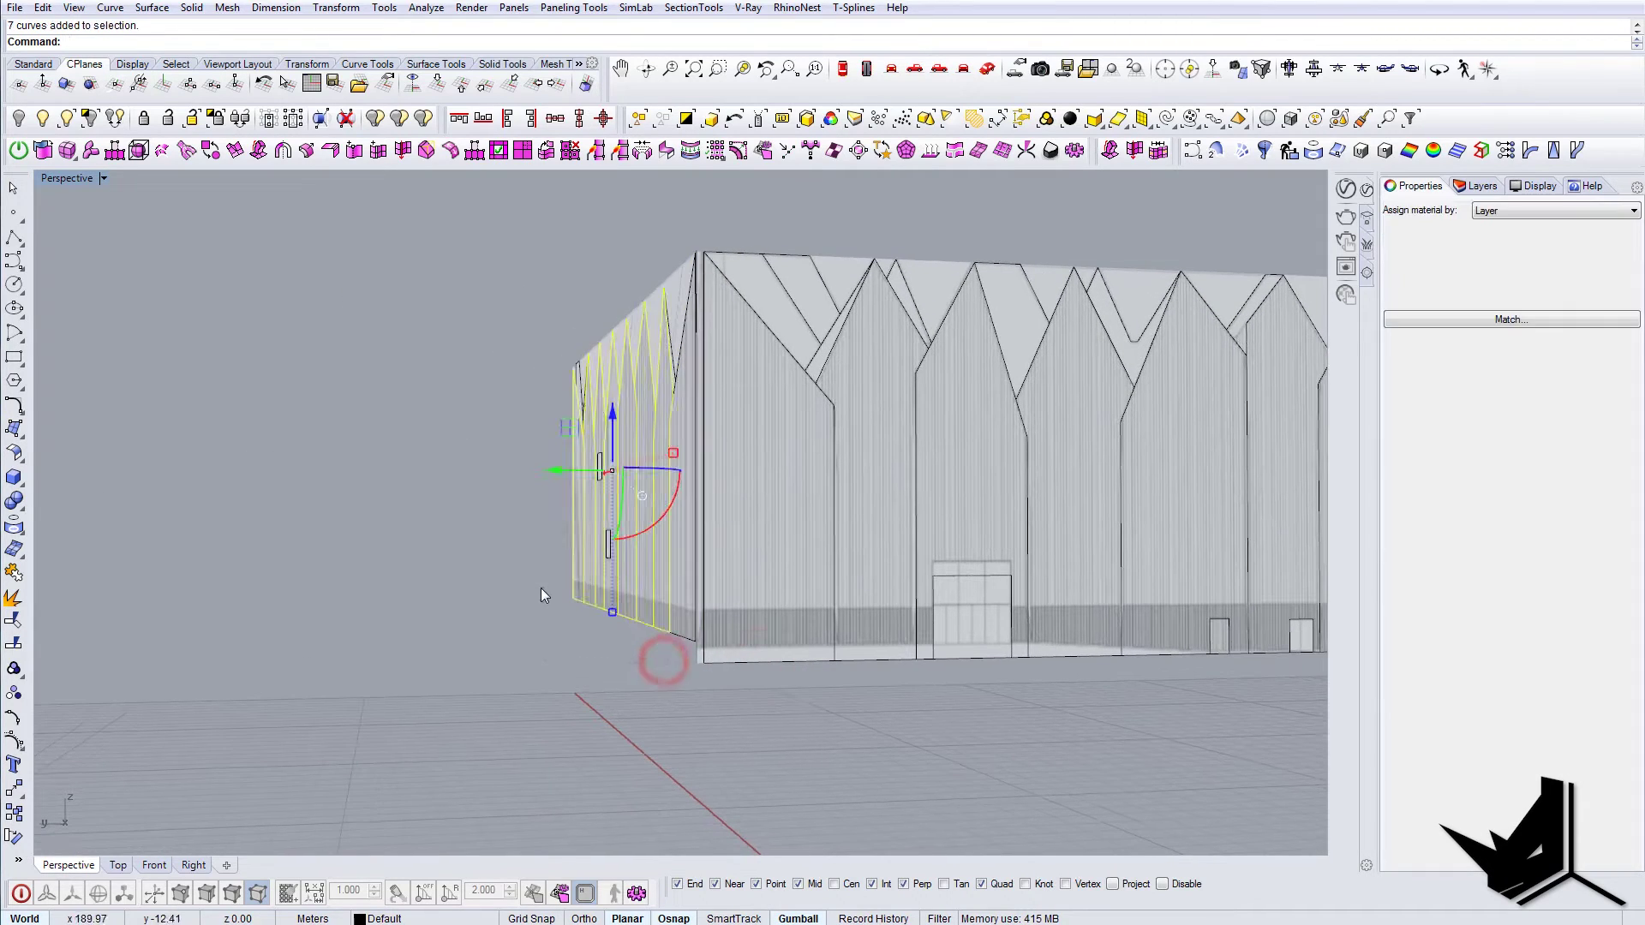
click(676, 663)
drag(675, 663, 526, 589)
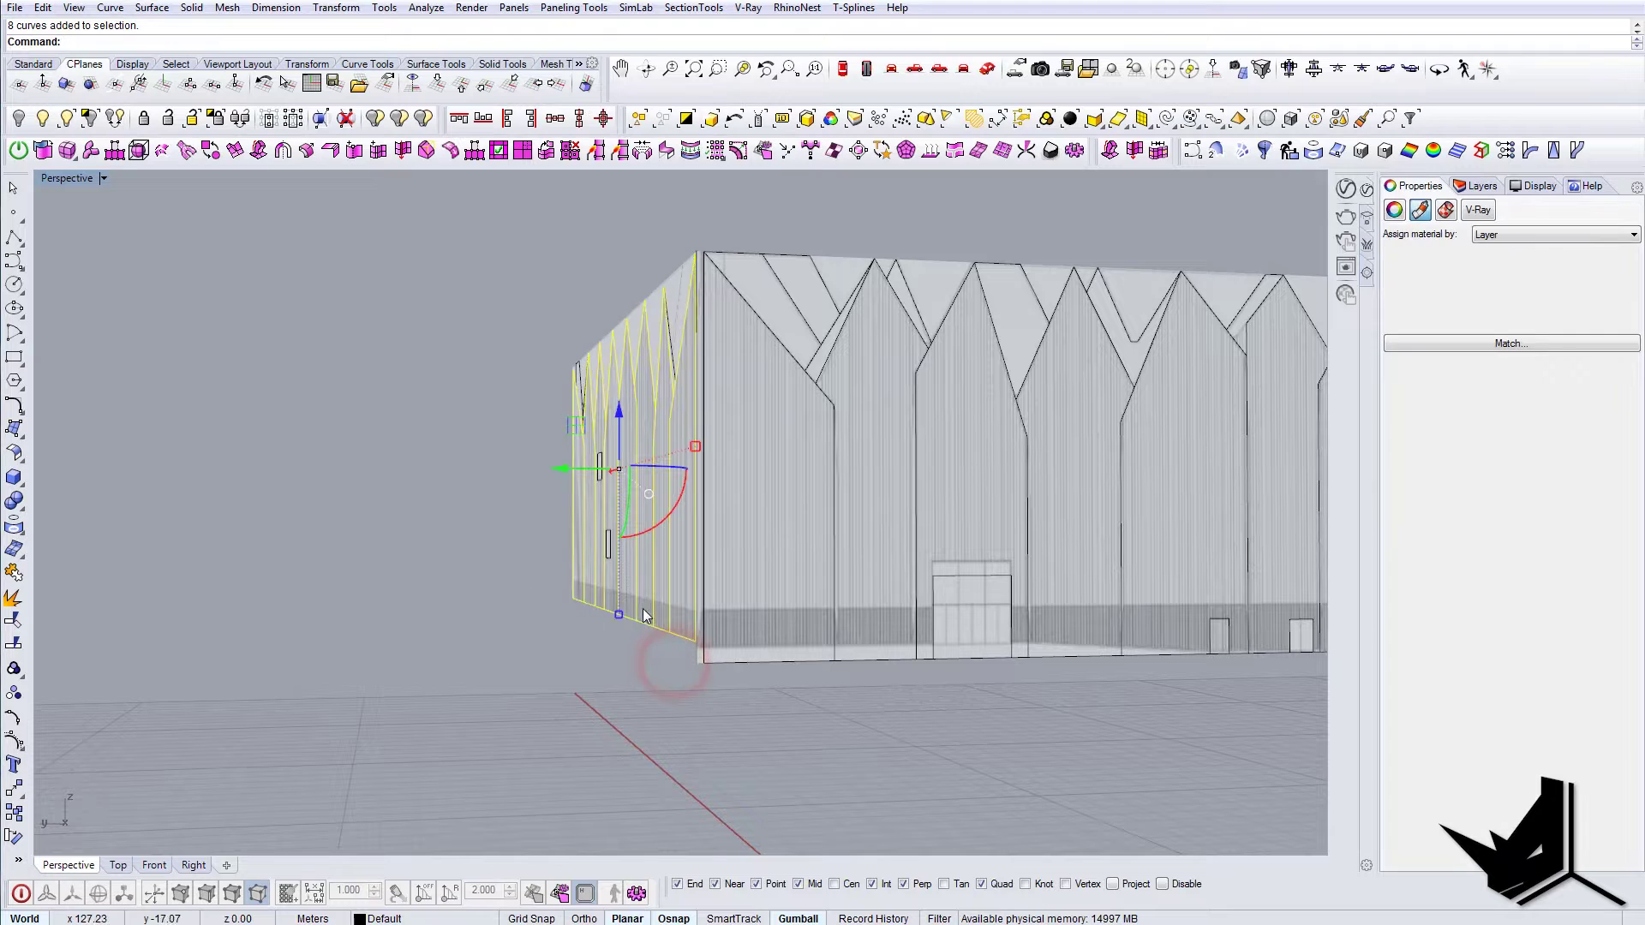
click(14, 740)
drag(537, 569, 729, 646)
- Try to align the selected base points in world X to the side facade's bottom corner
text(SetPt)
key(Return)
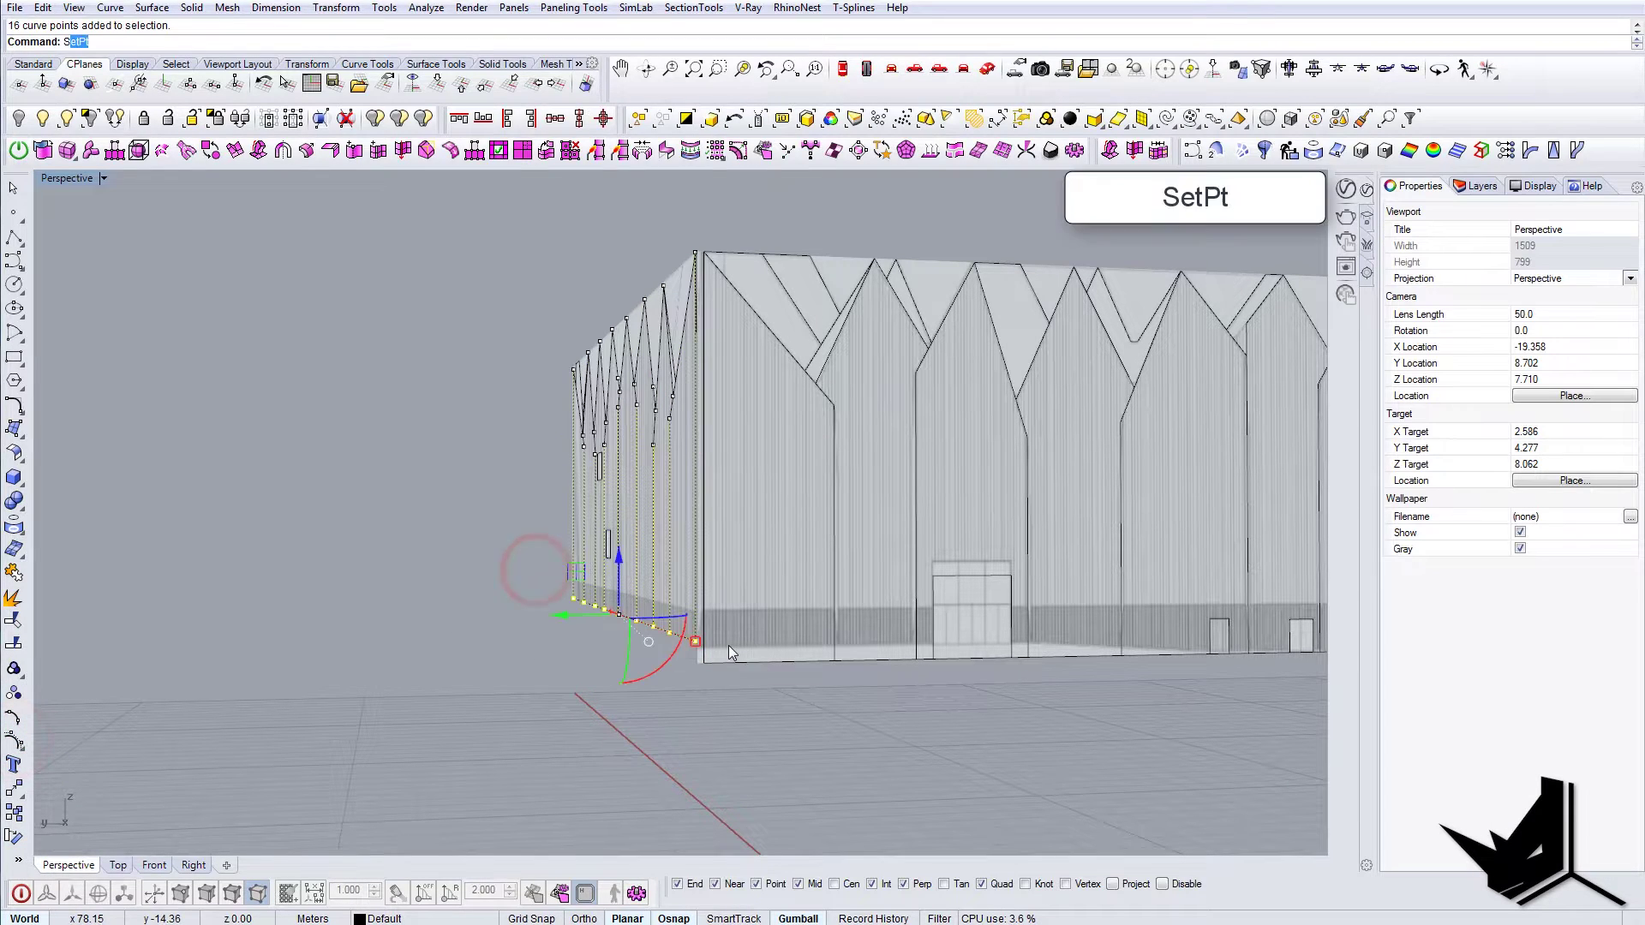
click(934, 494)
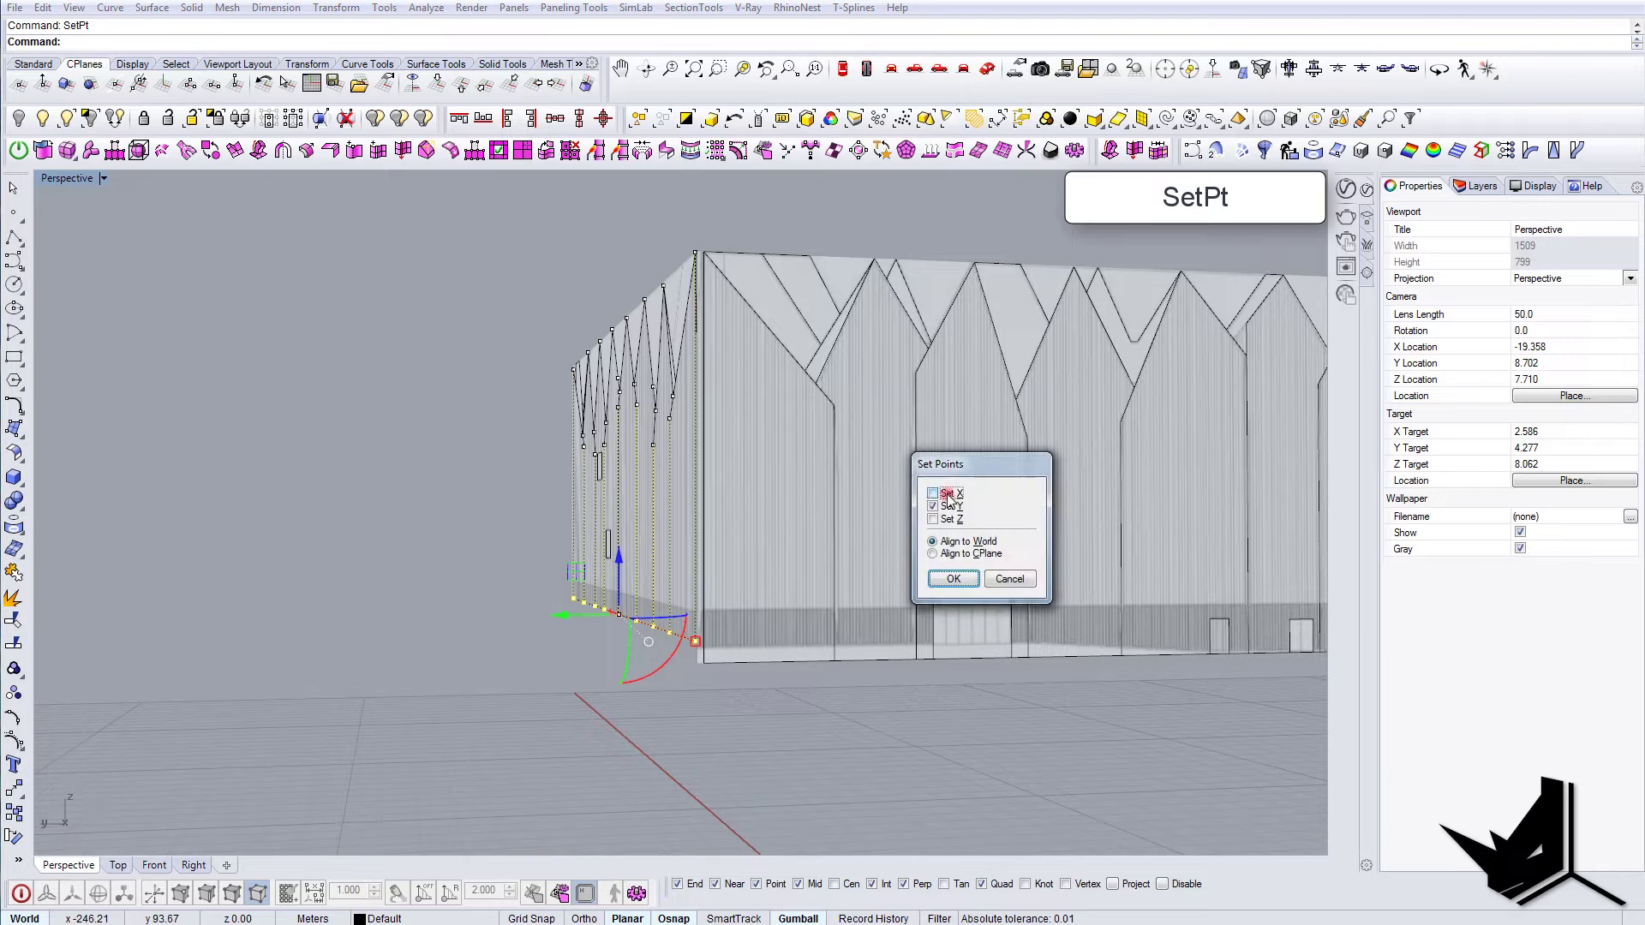
click(954, 580)
click(705, 662)
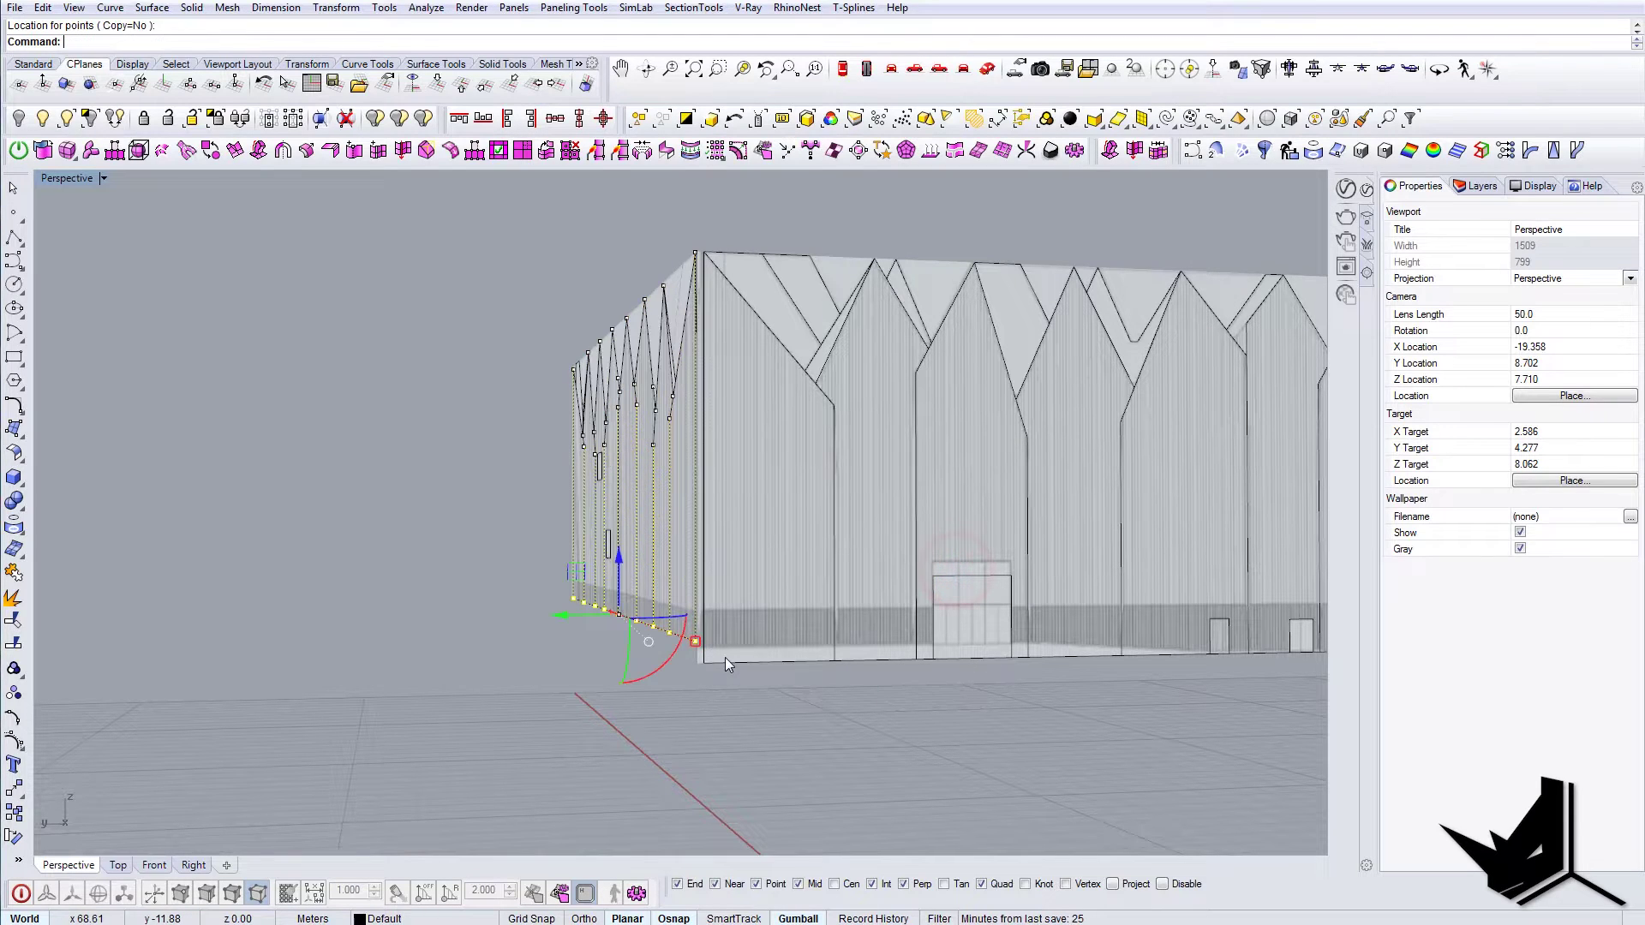
- Align the back facade panels' base points in world Z to the side facade's bottom corner
key(Return)
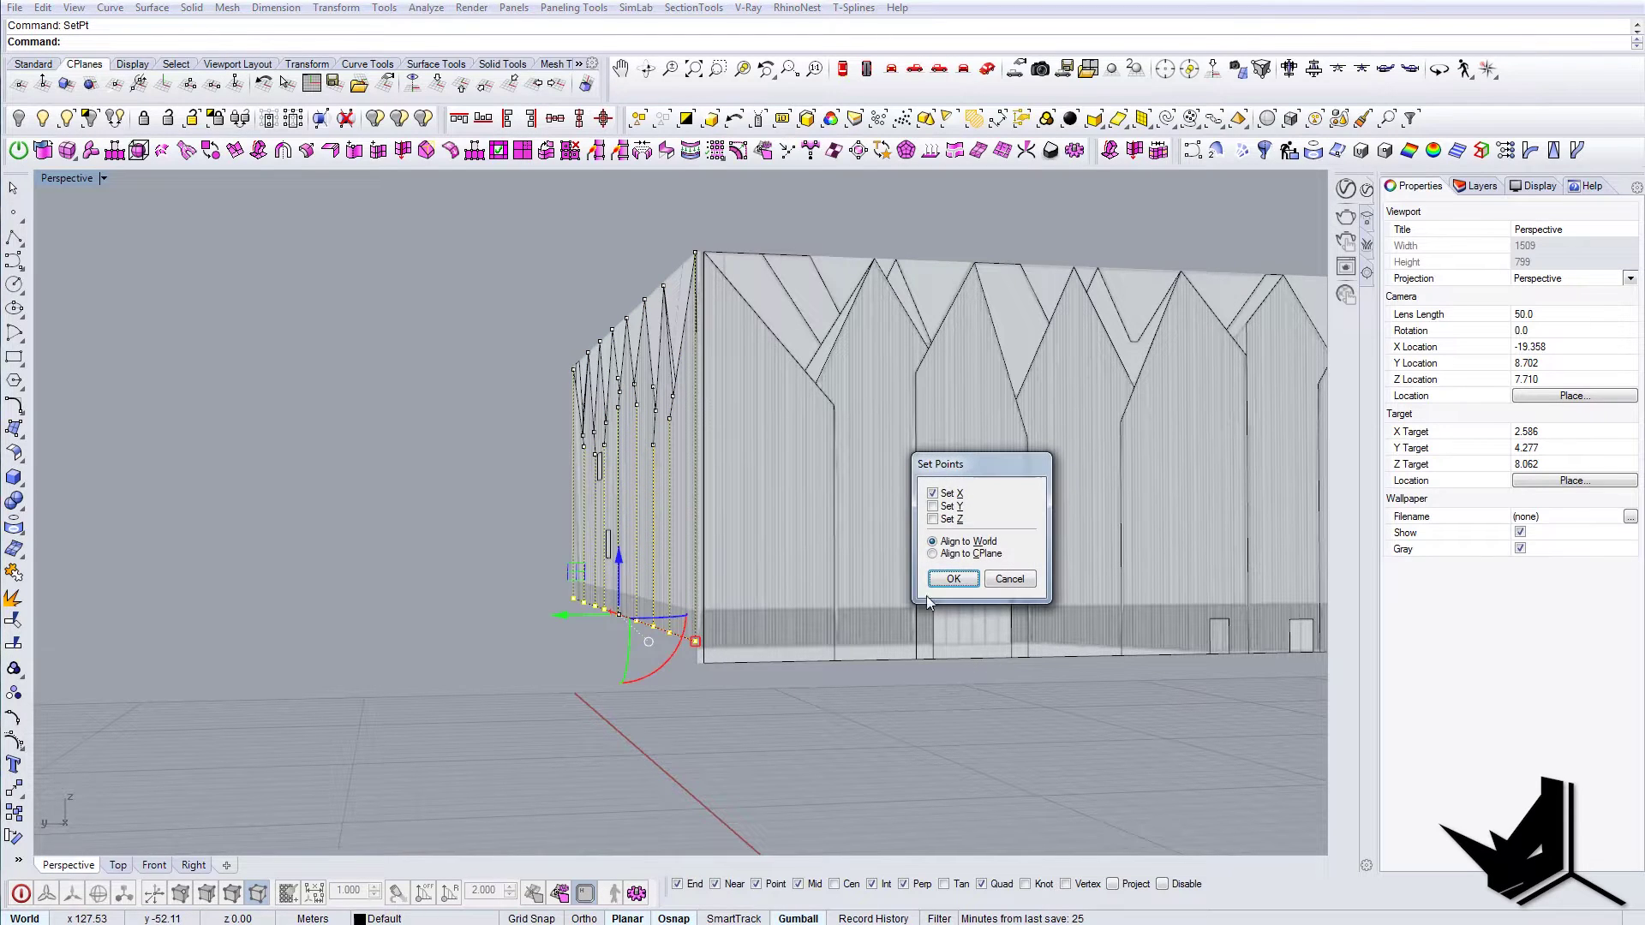
click(950, 506)
click(966, 579)
click(704, 662)
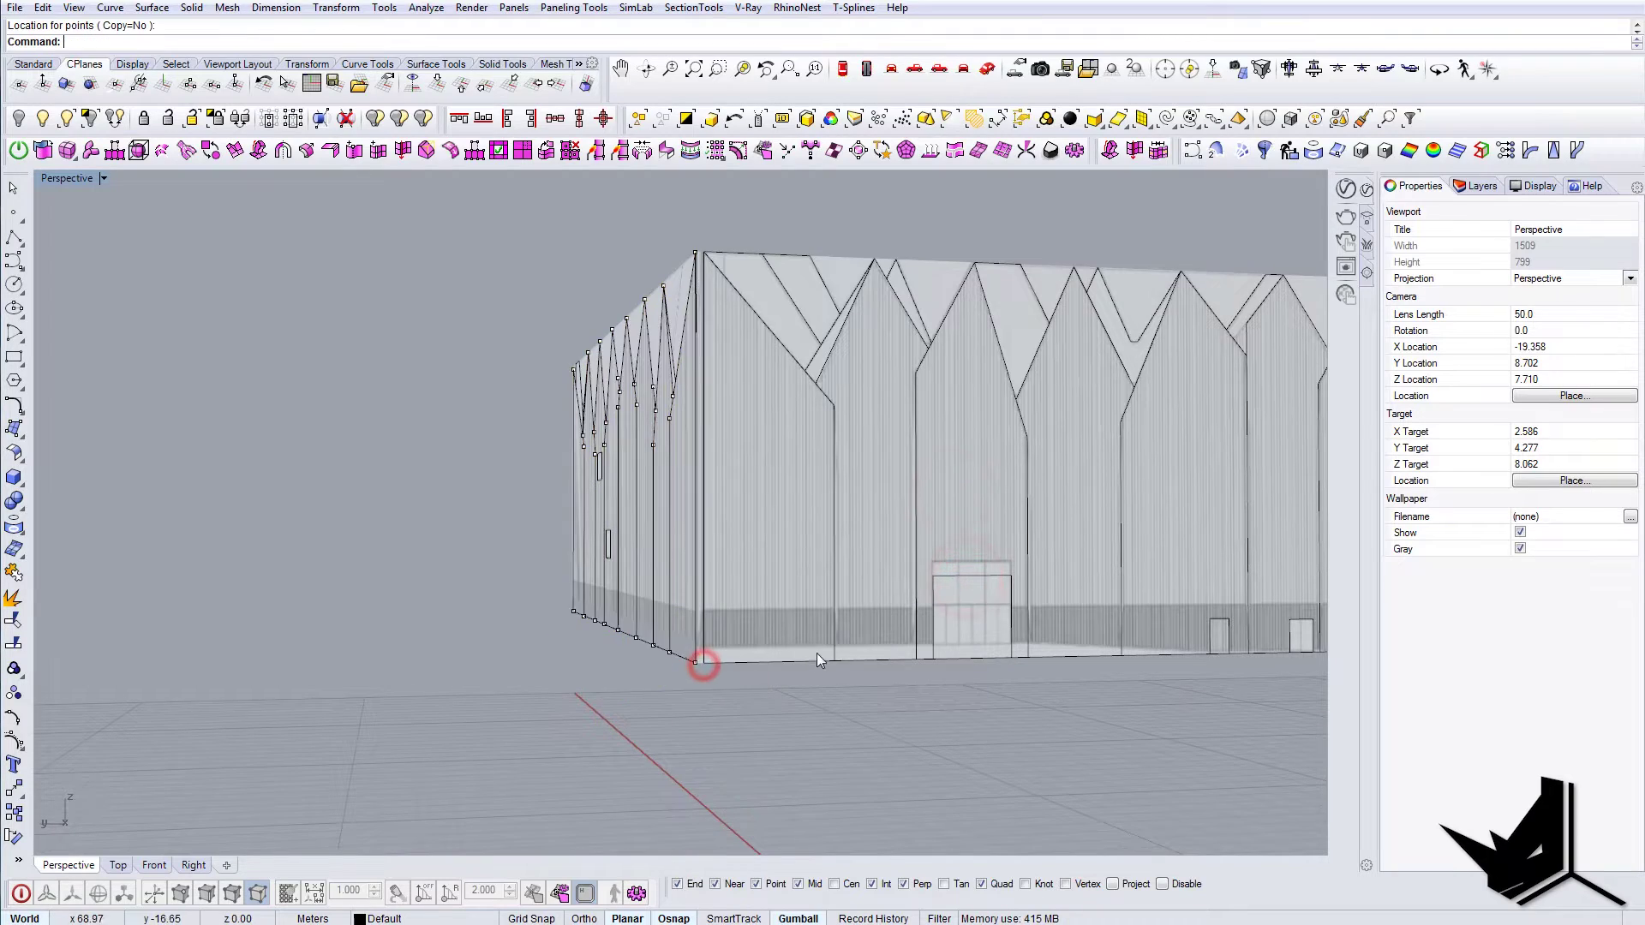
- Delete the stray curve near the top of the corner where the side and back facades meet
right_drag(816, 653, 1036, 748)
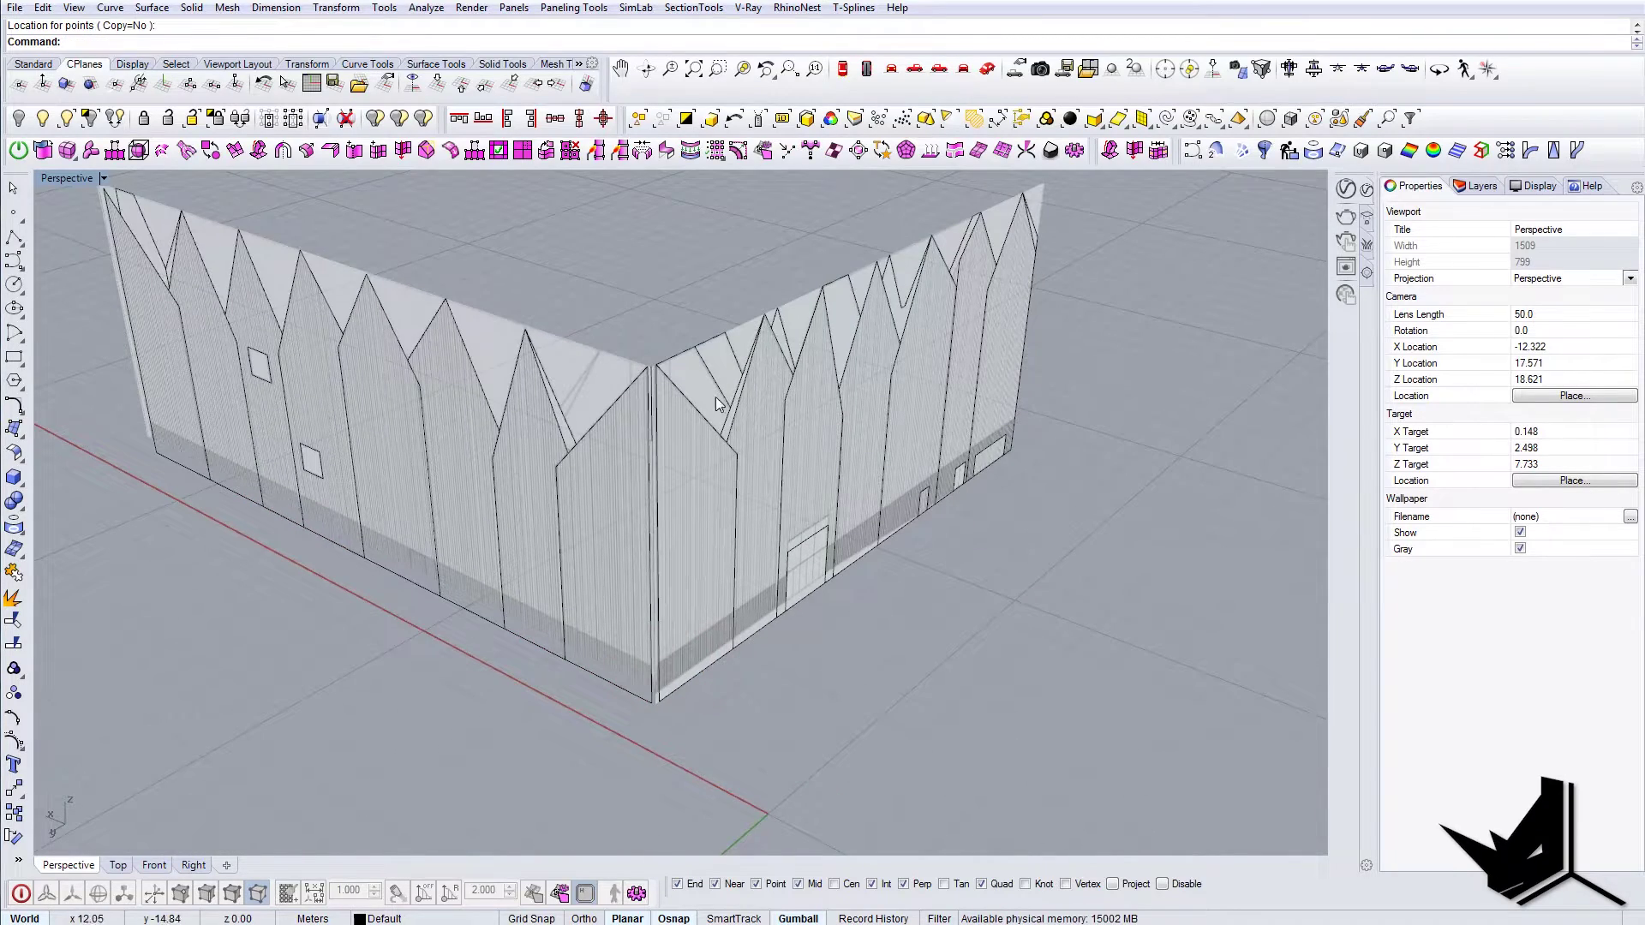
scroll(653, 389, up, 6)
click(653, 386)
click(655, 384)
key(Delete)
- Move all side facade curves from their bottom corner onto the back facade's bottom corner so the two facades meet
scroll(658, 399, down, 12)
click(646, 265)
drag(656, 297, 1010, 689)
shift+right_drag(653, 565, 687, 581)
text(m)
key(Return)
scroll(698, 581, up, 6)
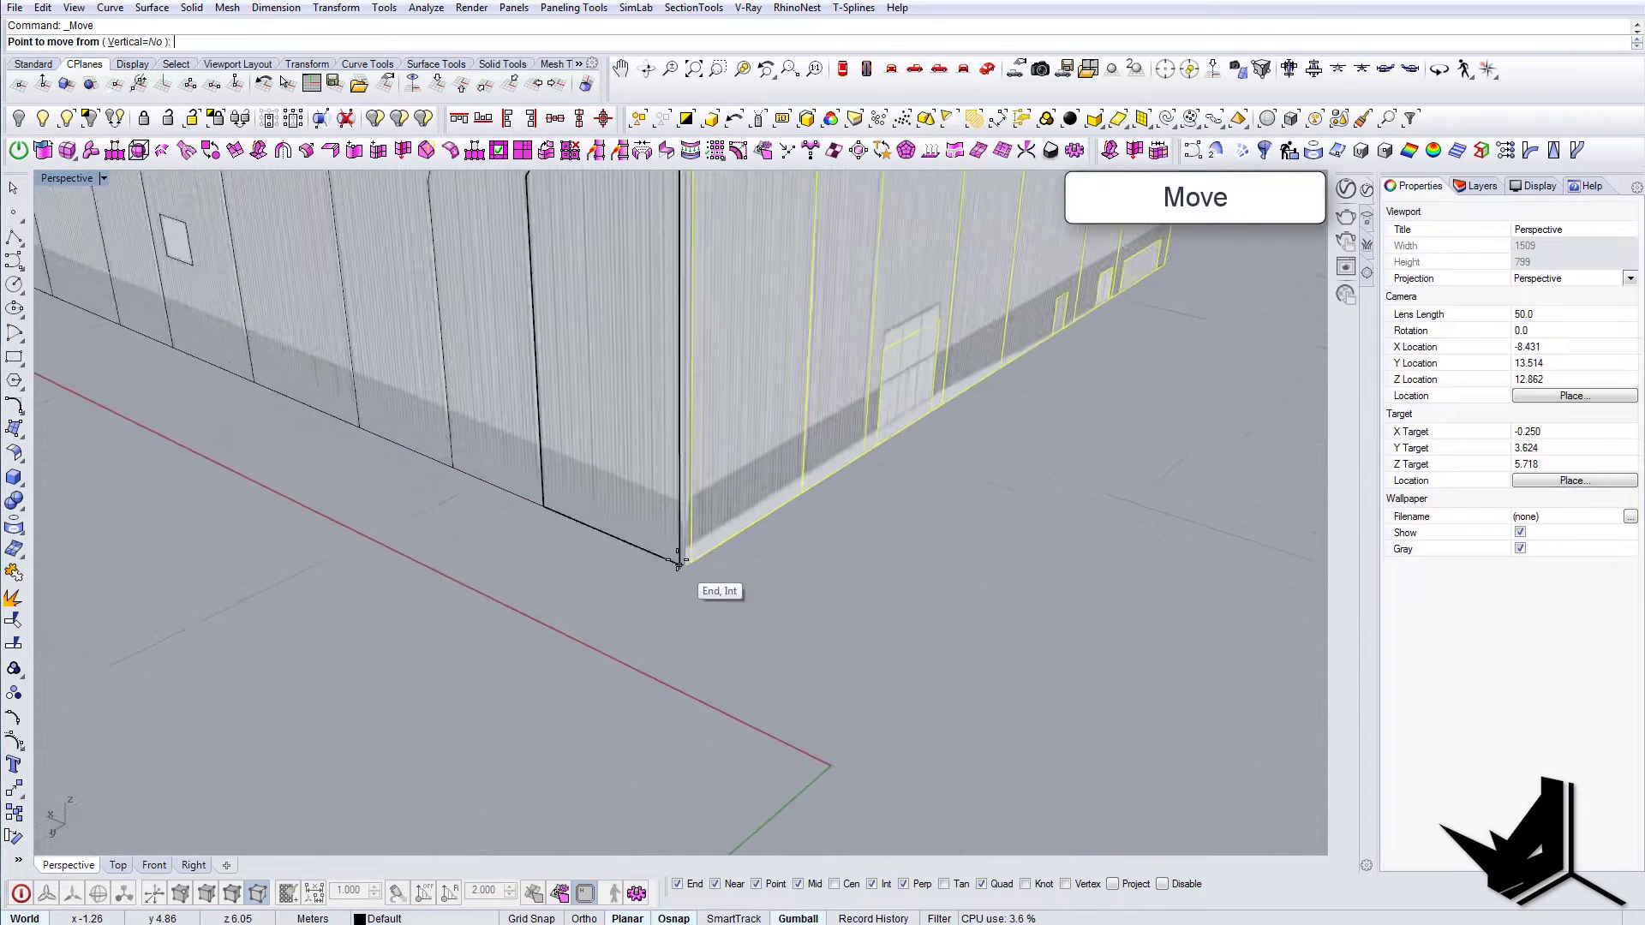
click(682, 564)
click(677, 566)
scroll(726, 630, down, 7)
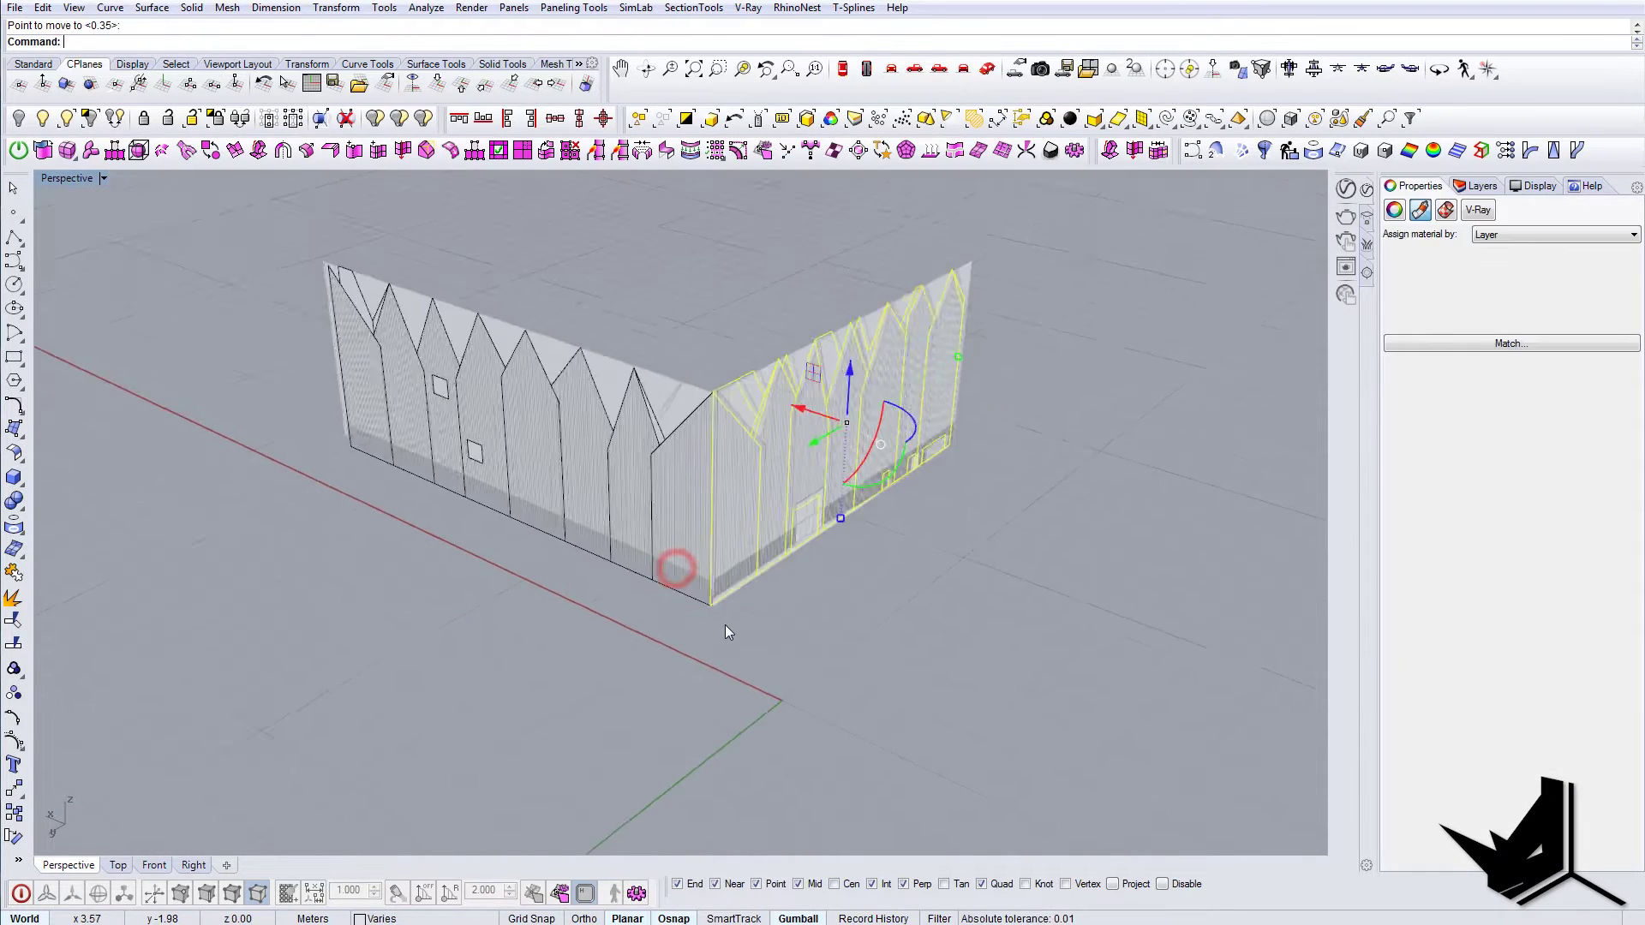
right_drag(676, 563, 668, 506)
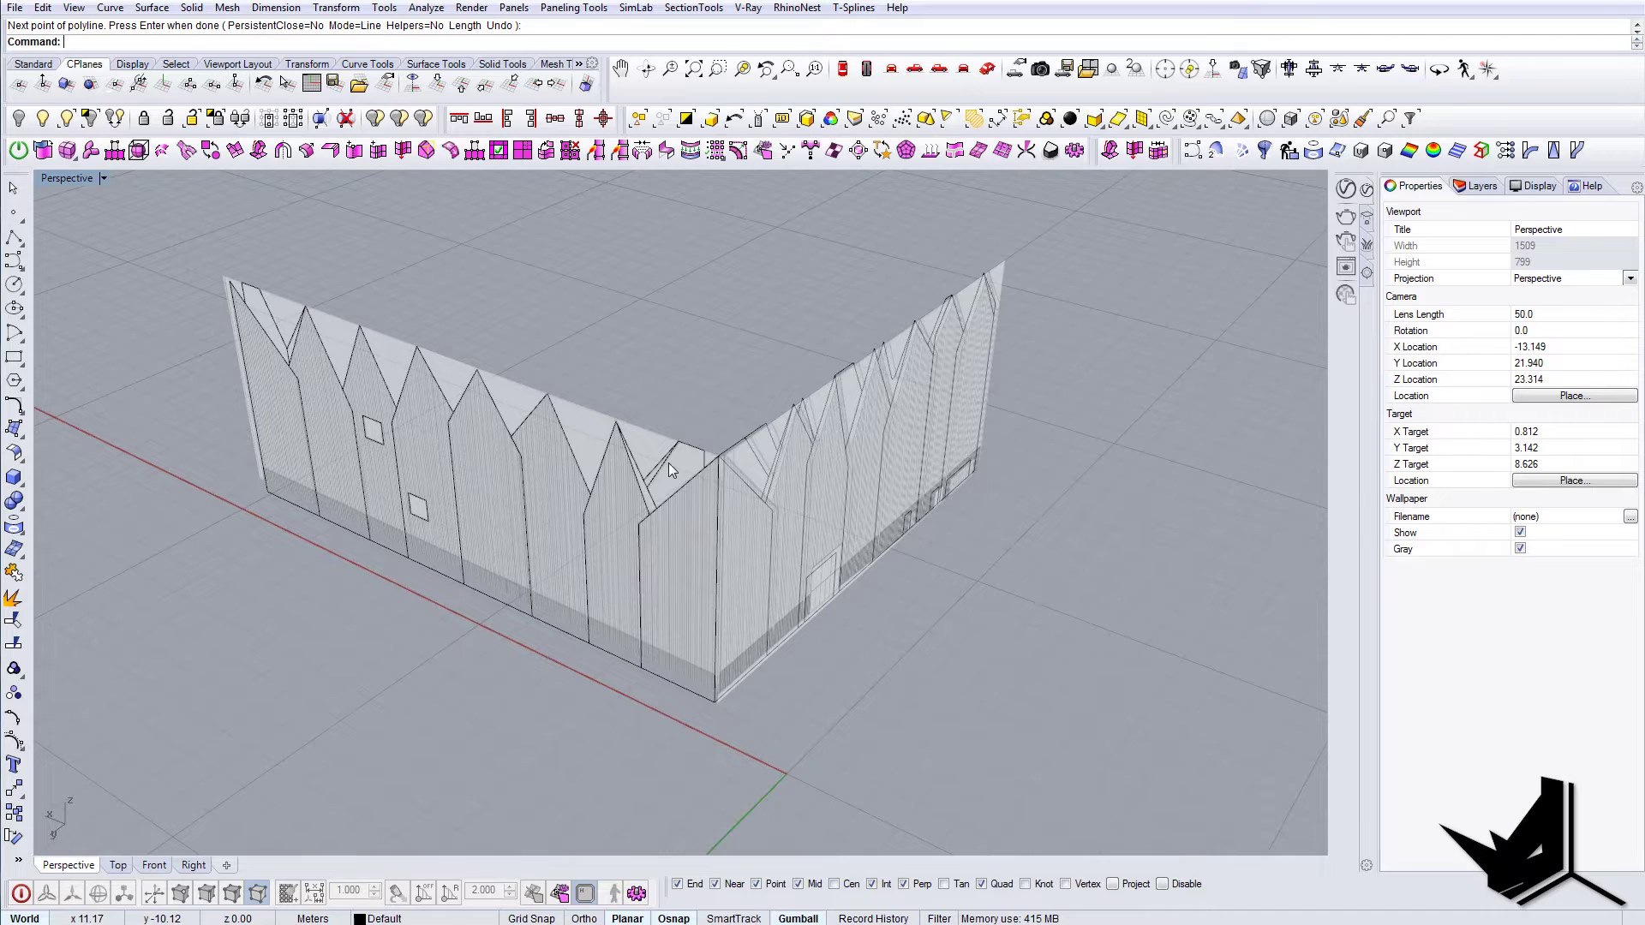
- Unlock all locked objects and delete the facade pictures behind the traced curves
text(unlock)
key(Return)
click(651, 437)
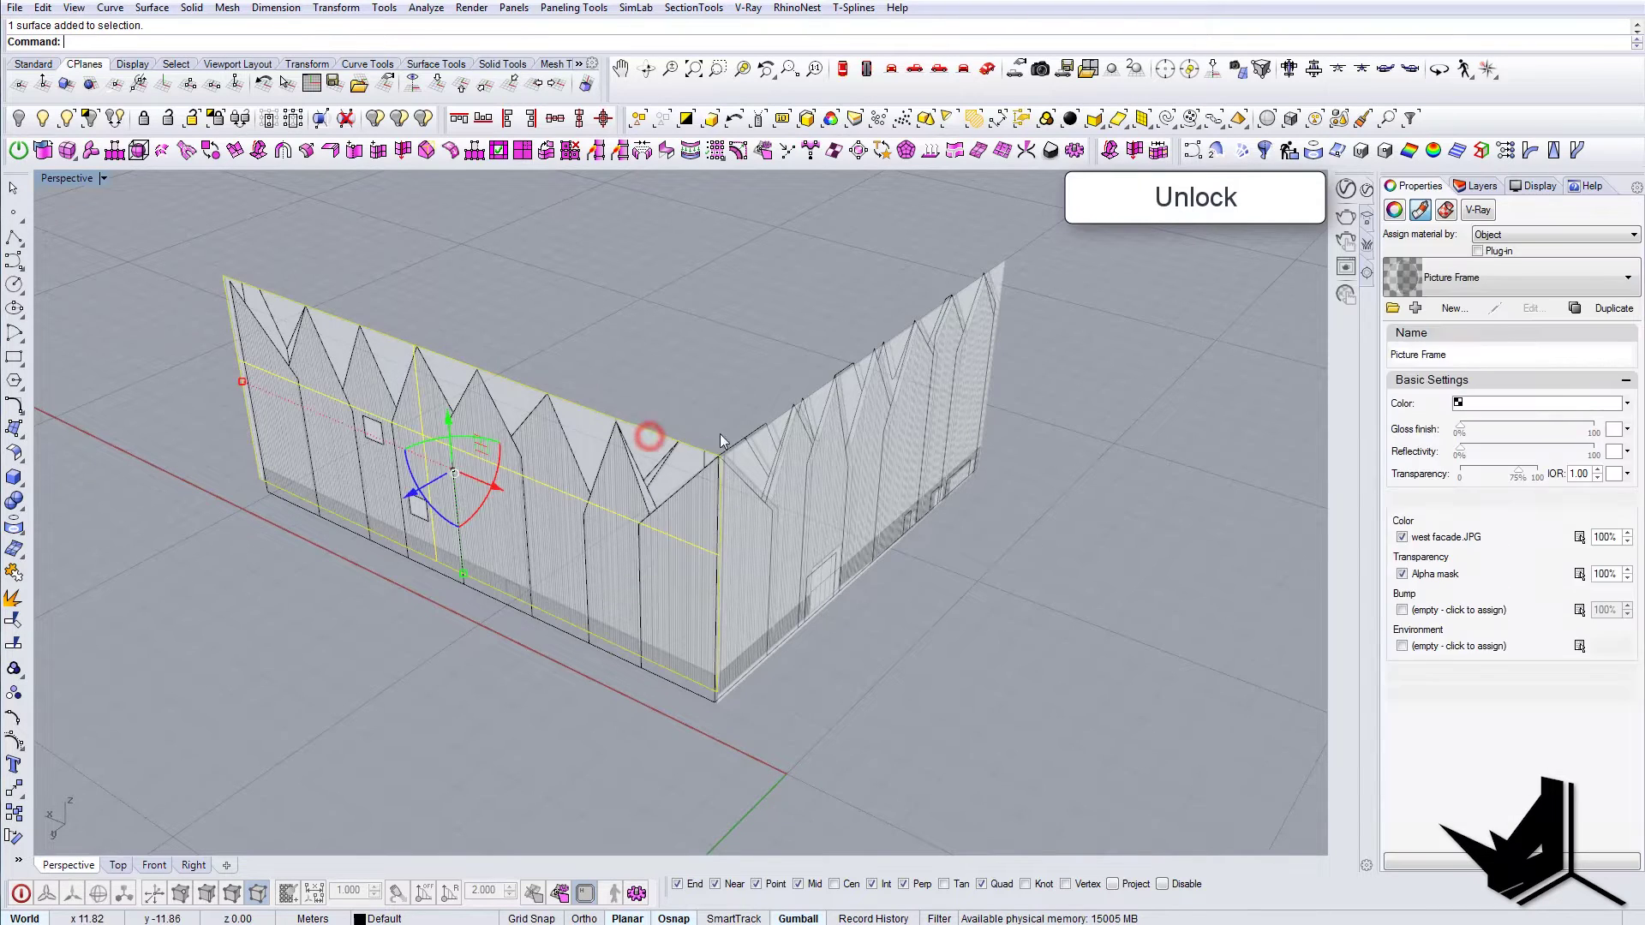
key(Delete)
scroll(747, 456, up, 5)
click(736, 449)
key(Delete)
scroll(744, 454, down, 3)
right_drag(813, 494, 767, 480)
click(702, 465)
key(Escape)
right_drag(717, 677, 641, 559)
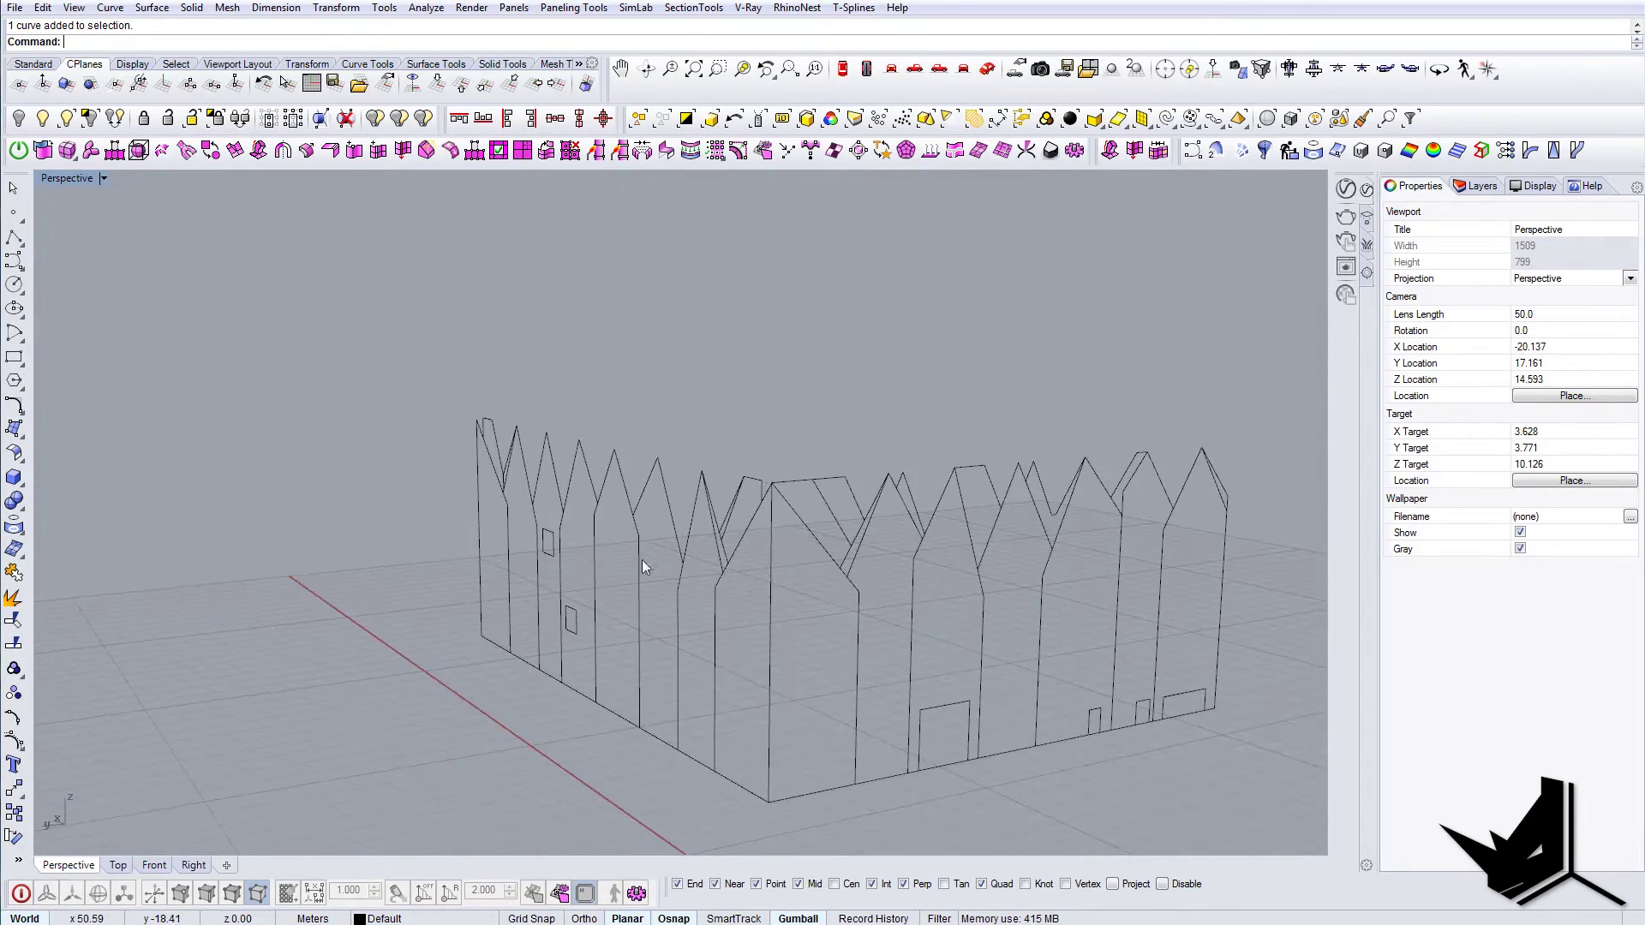
- Switch to Windows Photo Viewer and examine the hall's reference photos for the shape of the gables and roofs at the corners
key(alt+Tab)
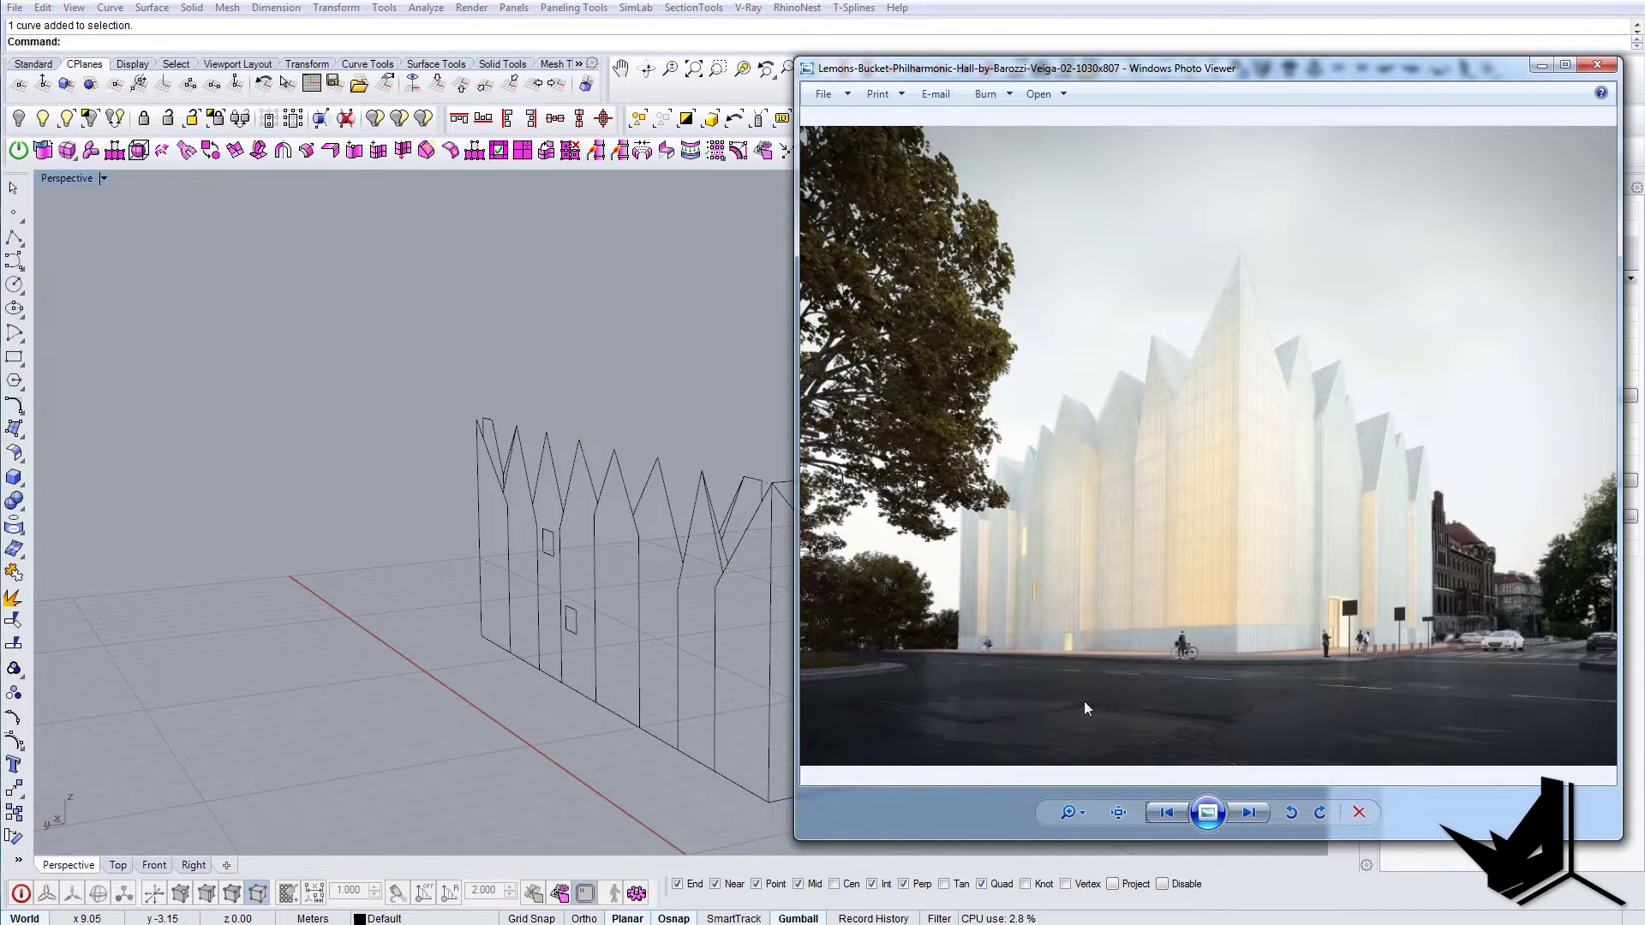
click(1165, 819)
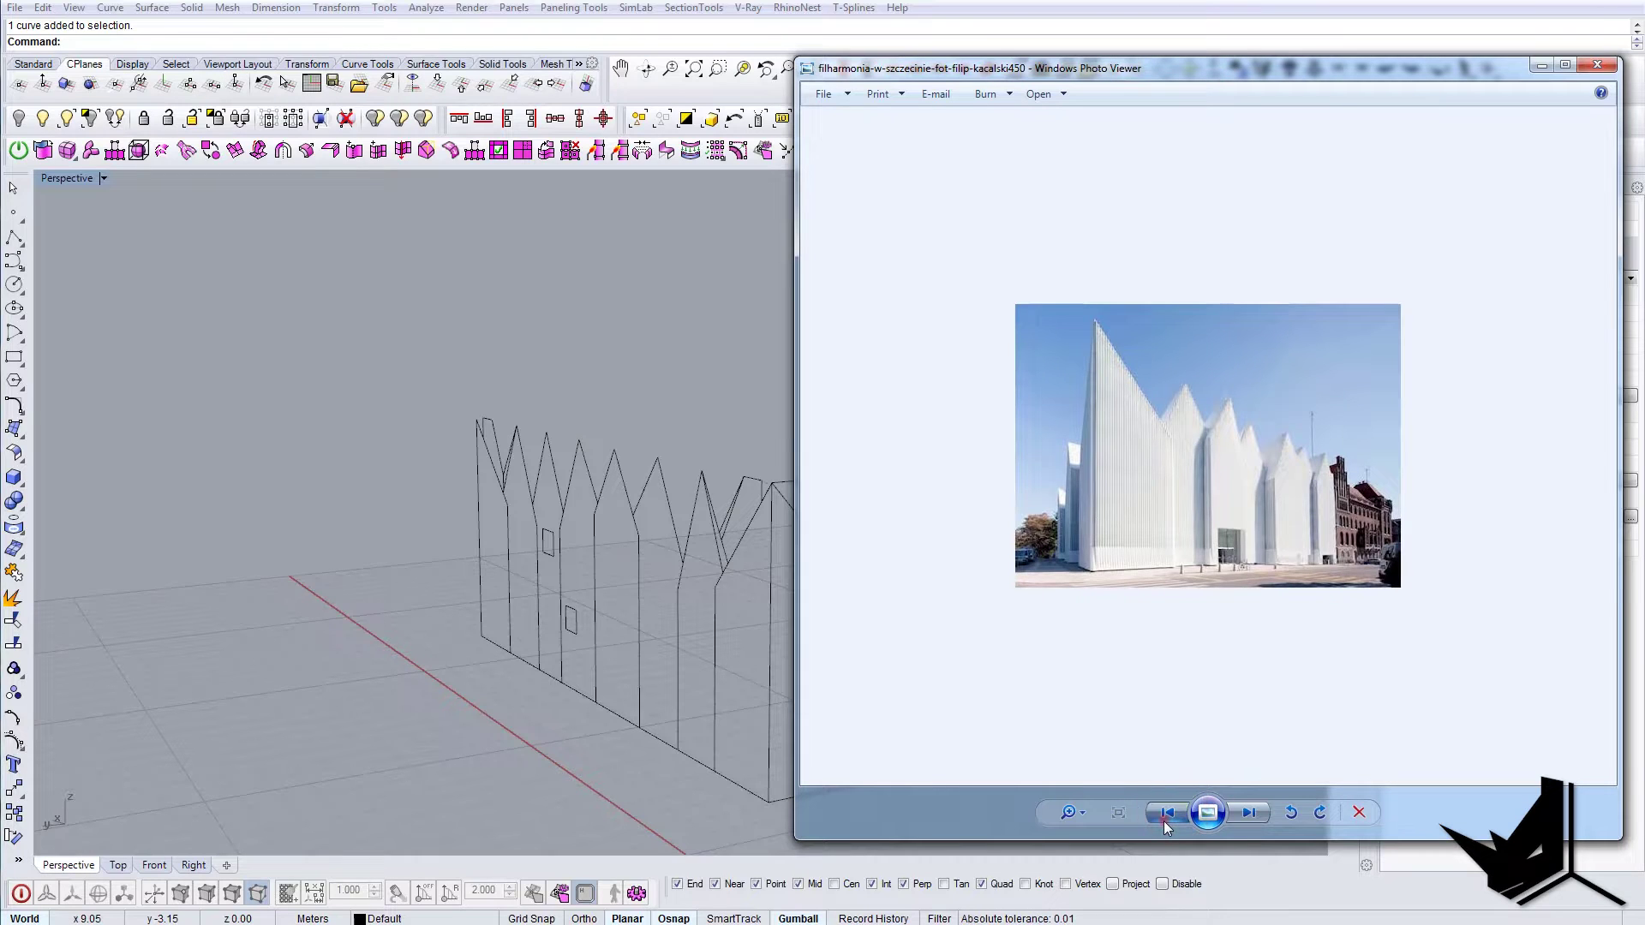
click(1164, 821)
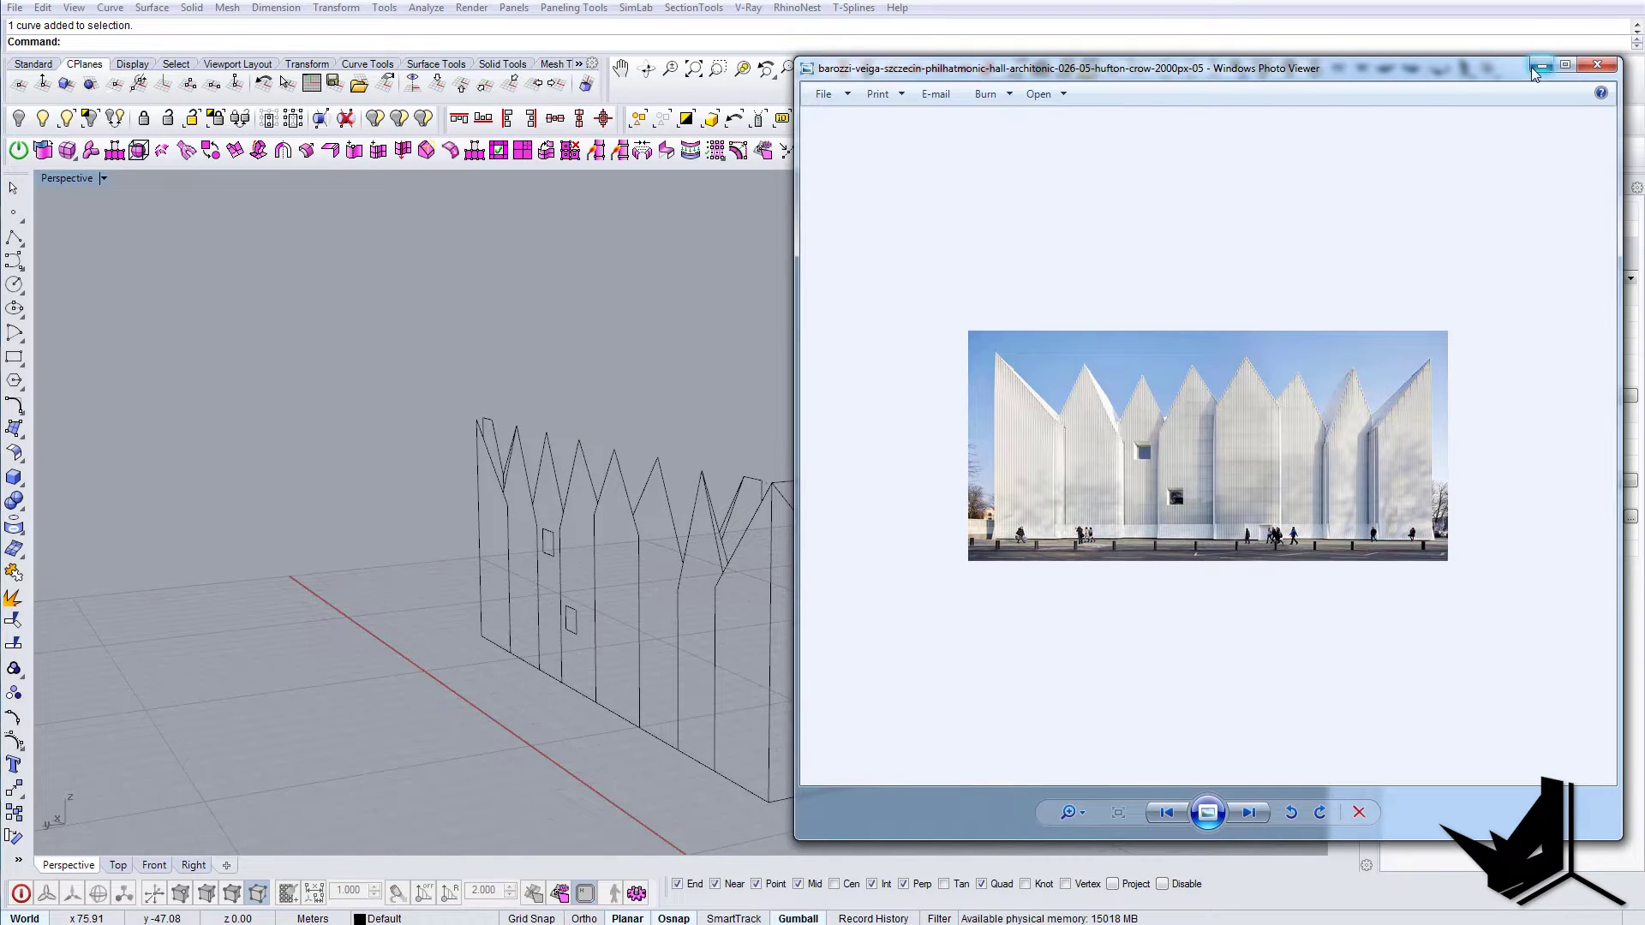
click(1249, 813)
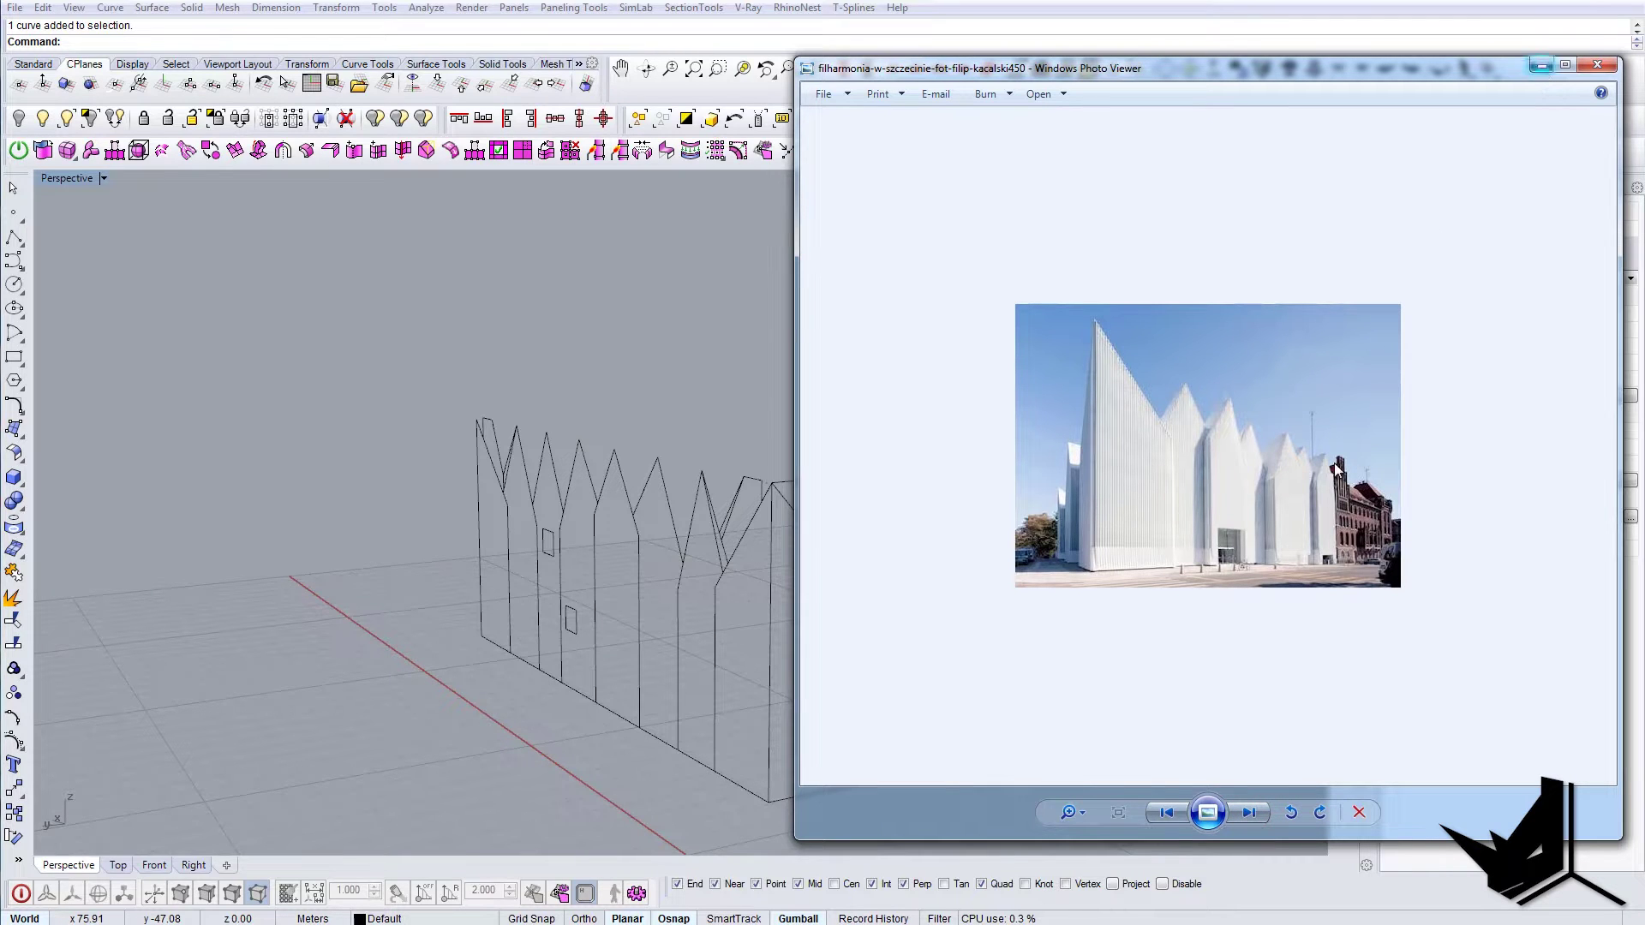
scroll(1205, 553, up, 3)
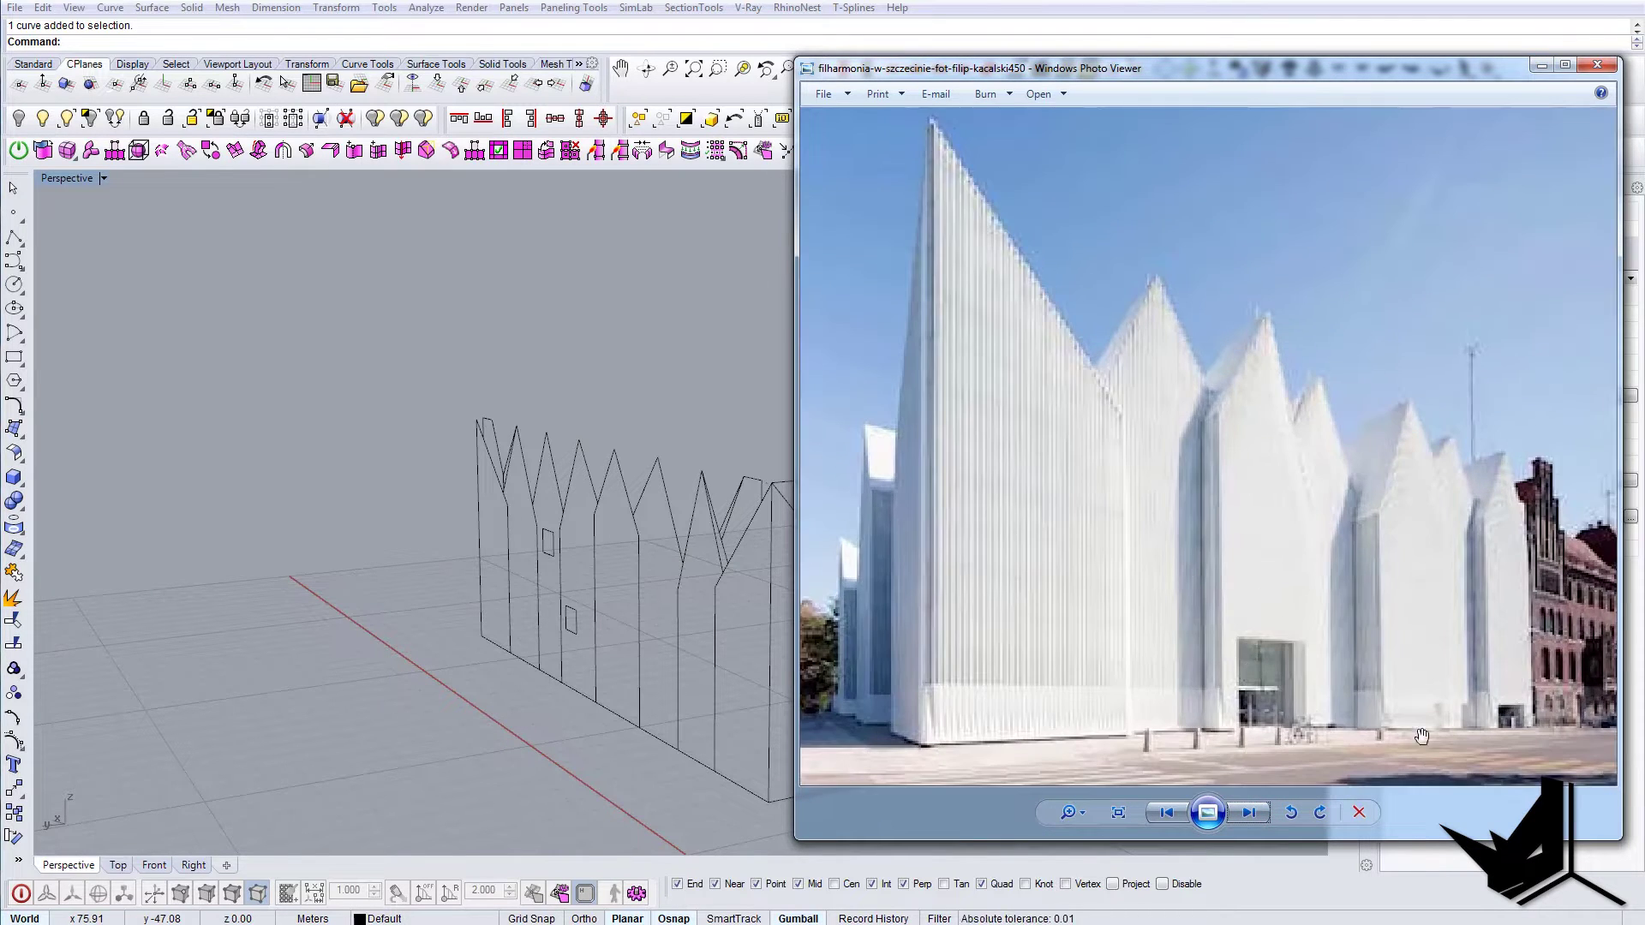
scroll(1386, 678, down, 2)
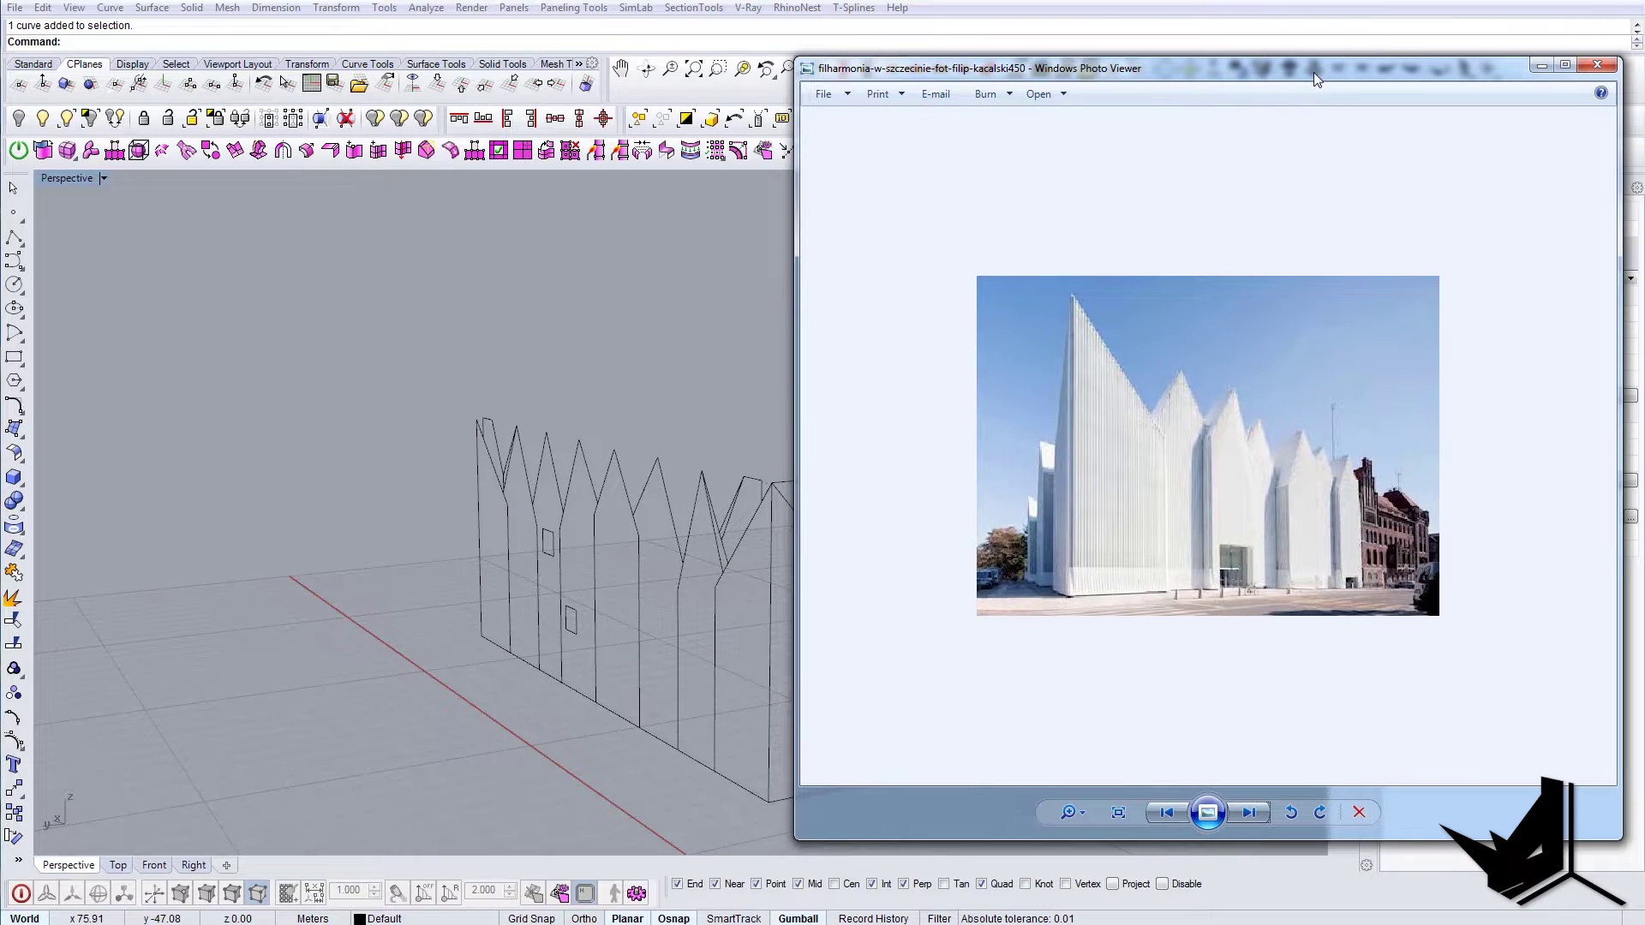